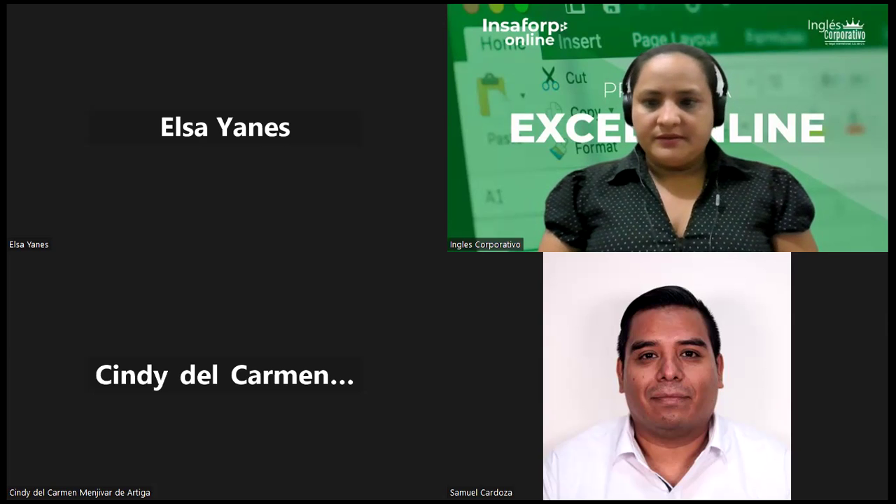
# Leave the full-screen meeting gallery and scroll Chrome up to the 2.1 Función Buscar navigation bar.
pyautogui.hotkey('alt', 'Tab')
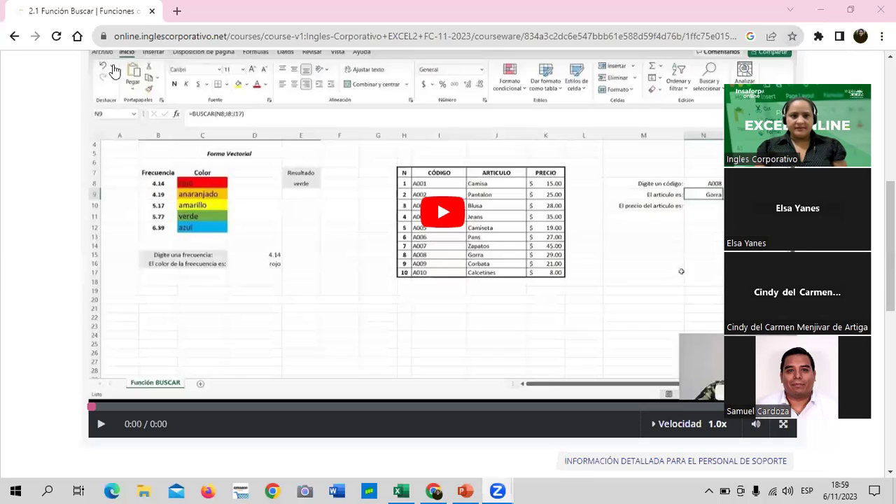
pyautogui.click(60, 172)
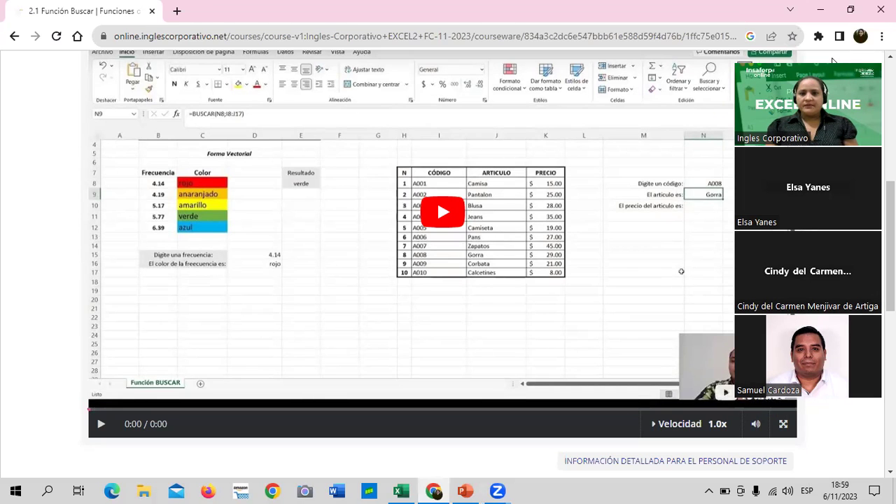
pyautogui.scroll(1, 535, 233)
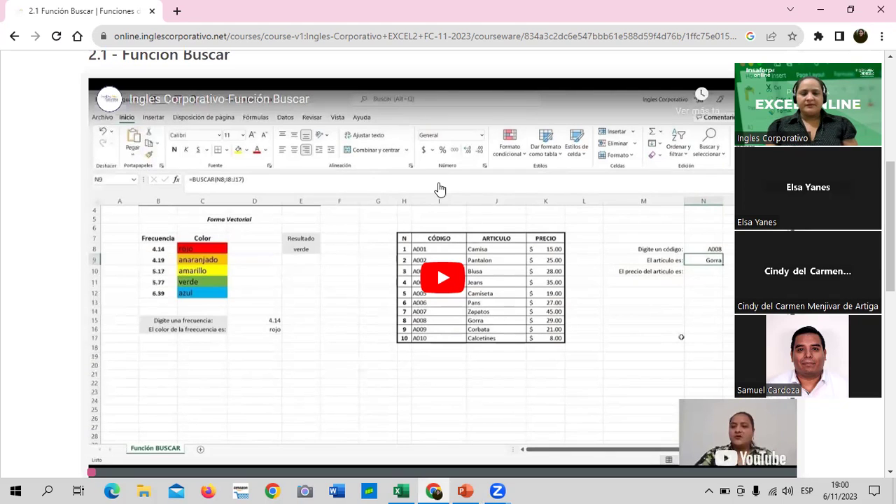
pyautogui.scroll(1, 442, 199)
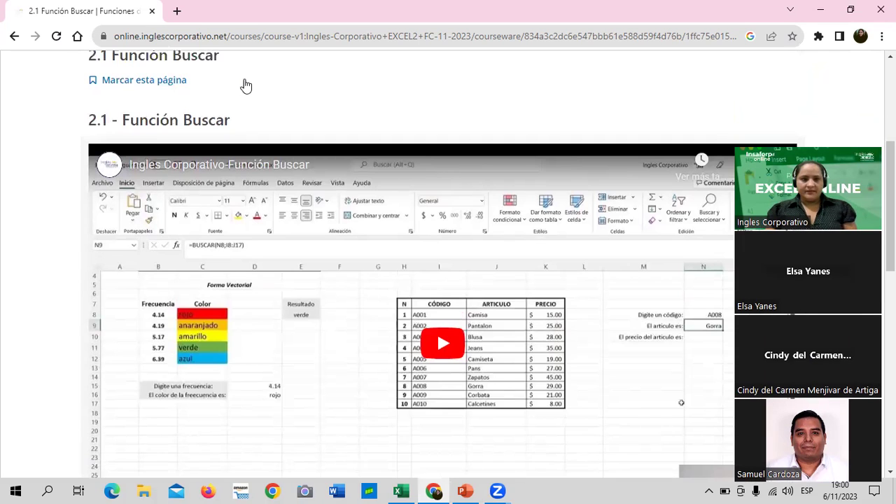
pyautogui.scroll(2, 245, 87)
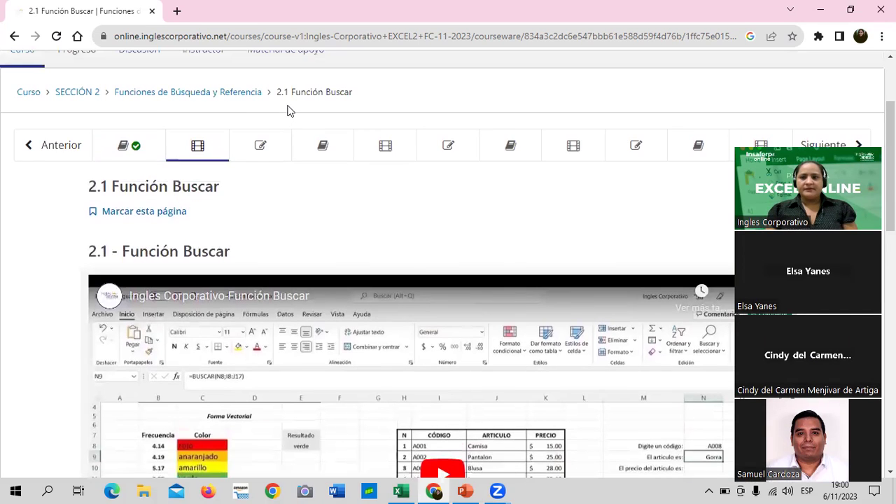
pyautogui.scroll(-1, 291, 112)
pyautogui.scroll(1, 199, 138)
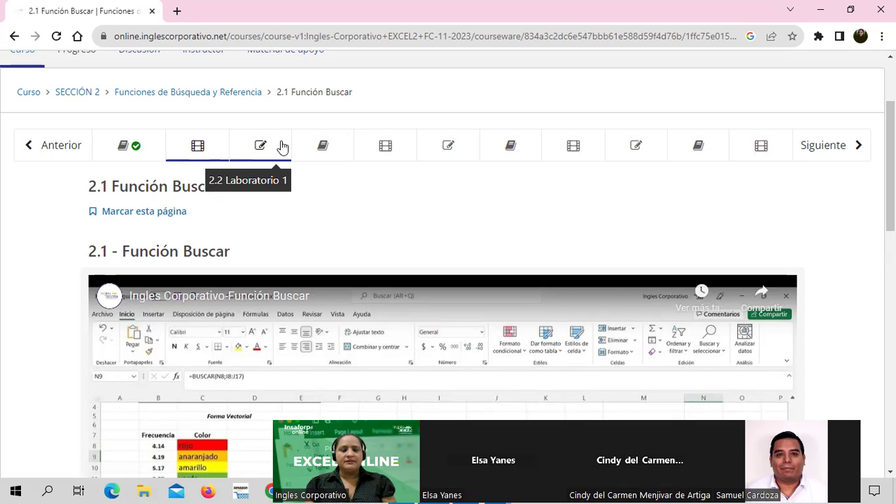
# Open the 2.2 Laboratorio 1 quiz on the SI function.
pyautogui.click(282, 147)
pyautogui.scroll(-2, 434, 287)
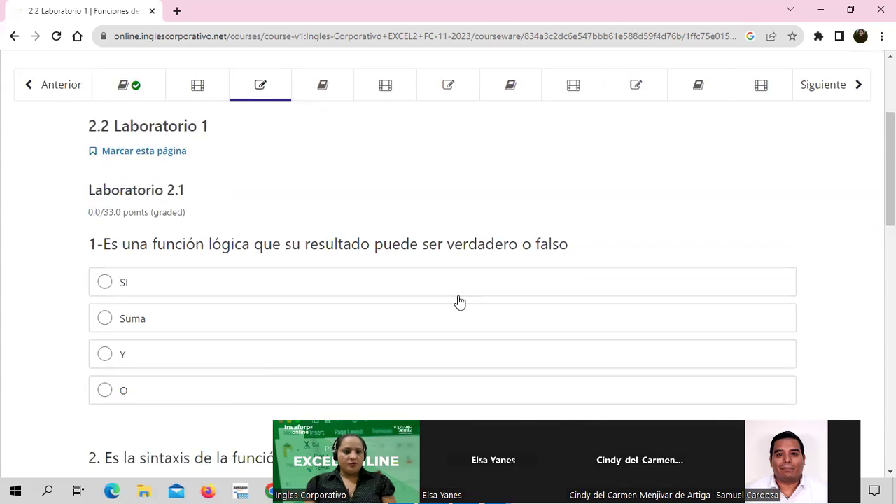
pyautogui.scroll(-1, 458, 300)
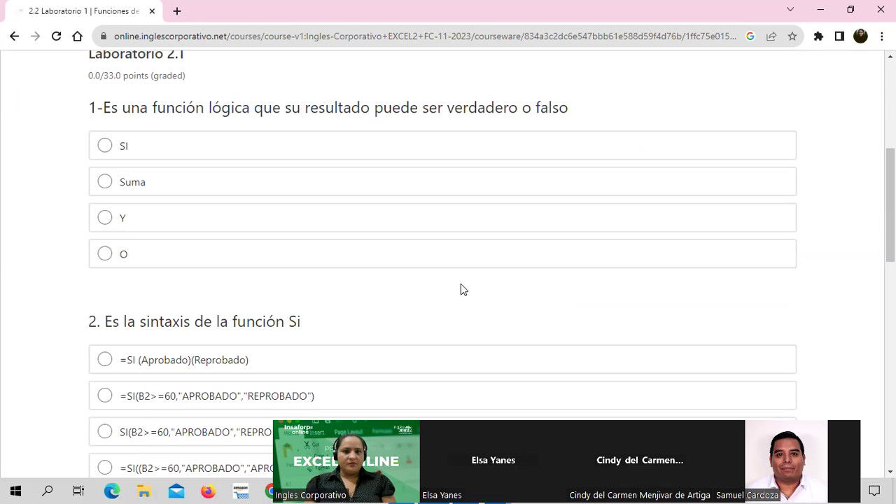
pyautogui.scroll(2, 461, 283)
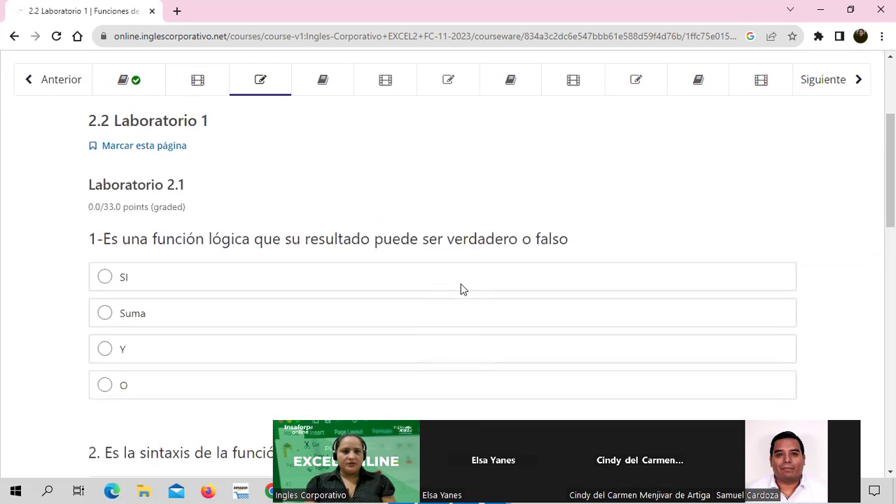
pyautogui.scroll(2, 461, 284)
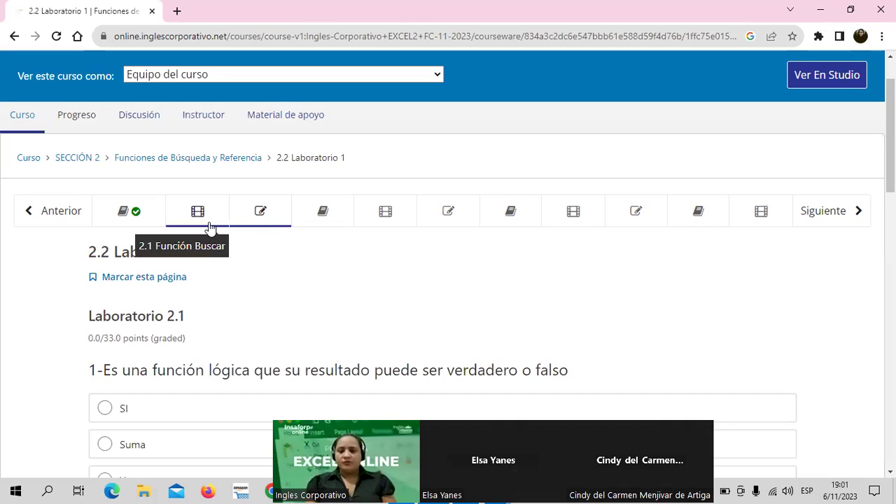
# Read through Laboratorio 1 questions 1–4, then return to the top of the quiz.
pyautogui.scroll(-2, 276, 296)
pyautogui.scroll(-1, 266, 306)
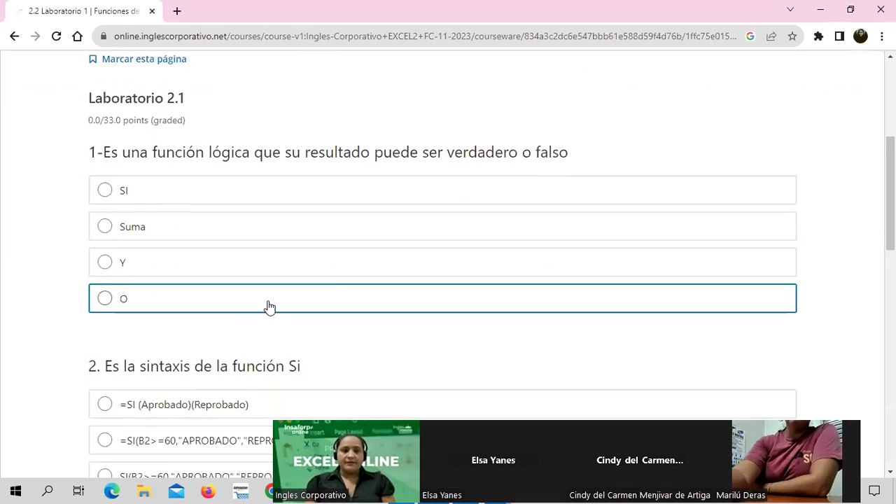
pyautogui.scroll(-2, 248, 316)
pyautogui.scroll(-1, 250, 324)
pyautogui.scroll(-1, 250, 324)
pyautogui.scroll(-2, 250, 325)
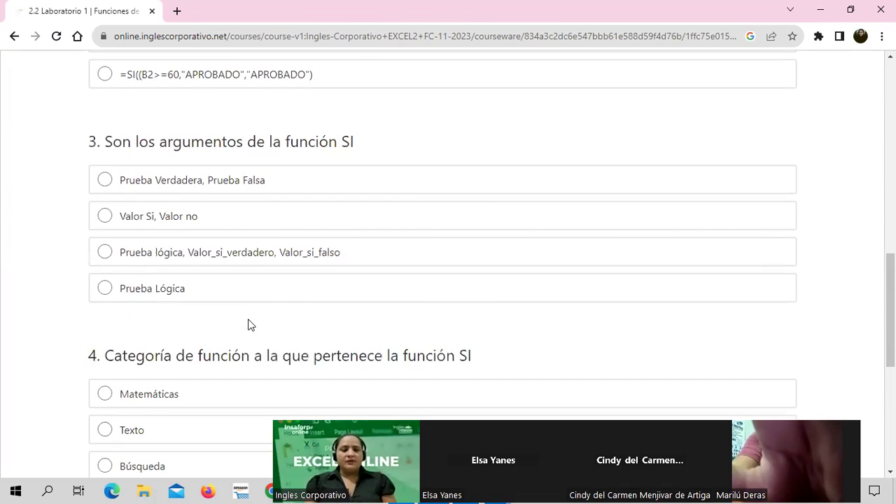
pyautogui.scroll(-3, 217, 366)
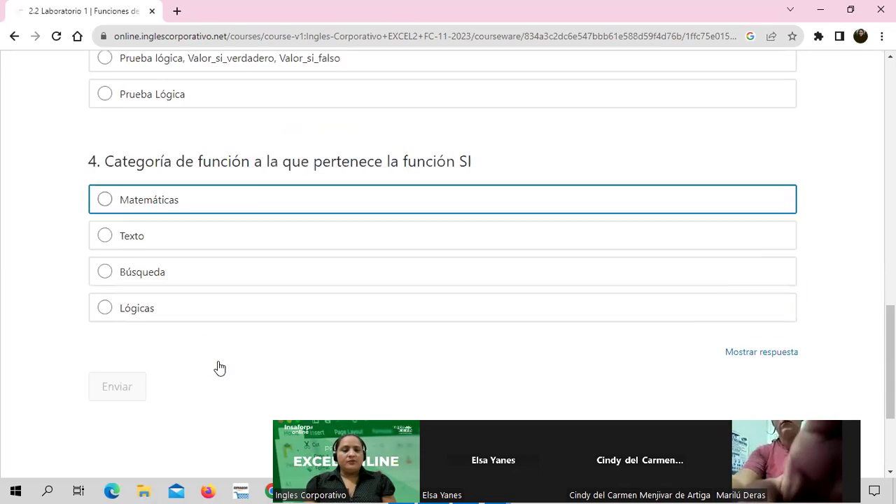
pyautogui.scroll(-2, 217, 365)
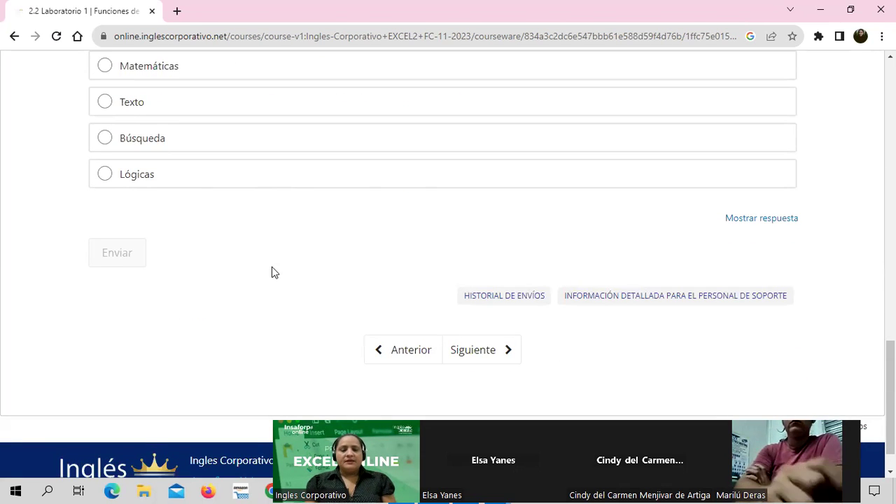
pyautogui.scroll(2, 276, 274)
pyautogui.scroll(2, 276, 274)
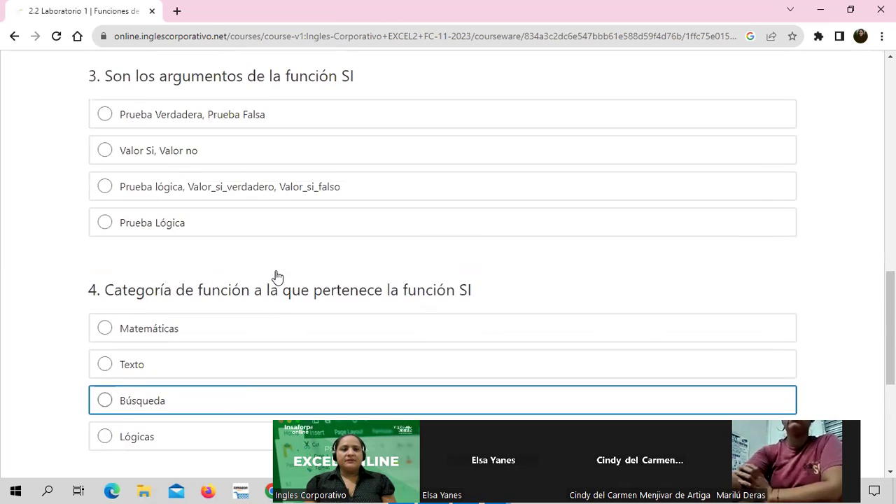
pyautogui.scroll(2, 276, 276)
pyautogui.scroll(2, 276, 275)
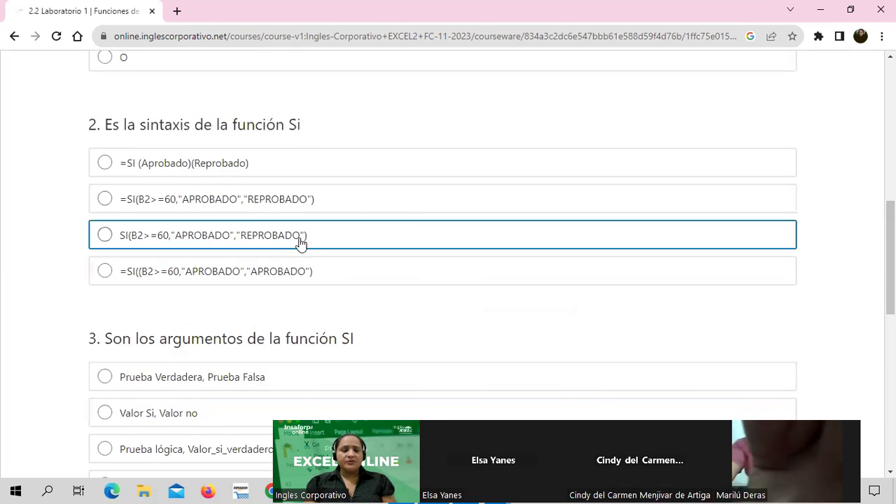
pyautogui.scroll(1, 341, 292)
pyautogui.scroll(2, 342, 294)
pyautogui.scroll(2, 341, 295)
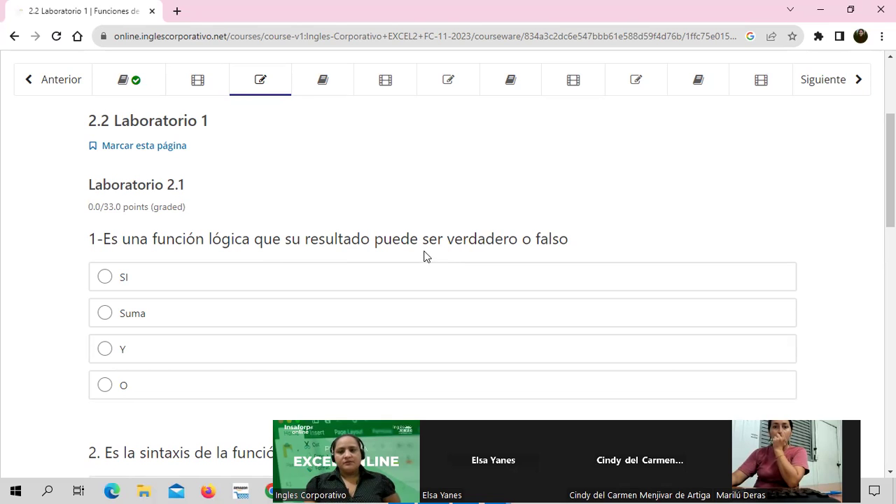
pyautogui.scroll(1, 418, 240)
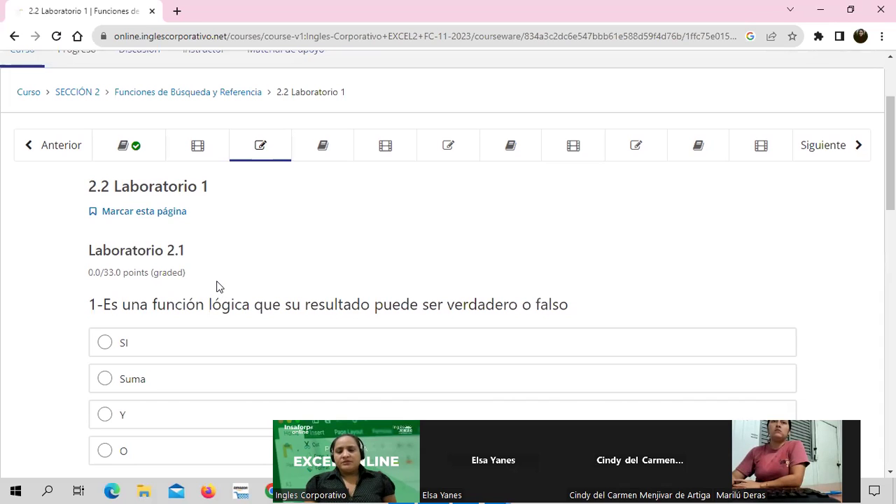
# Open the 2.5 Laboratorio 2 quiz and look over its questions.
pyautogui.click(424, 151)
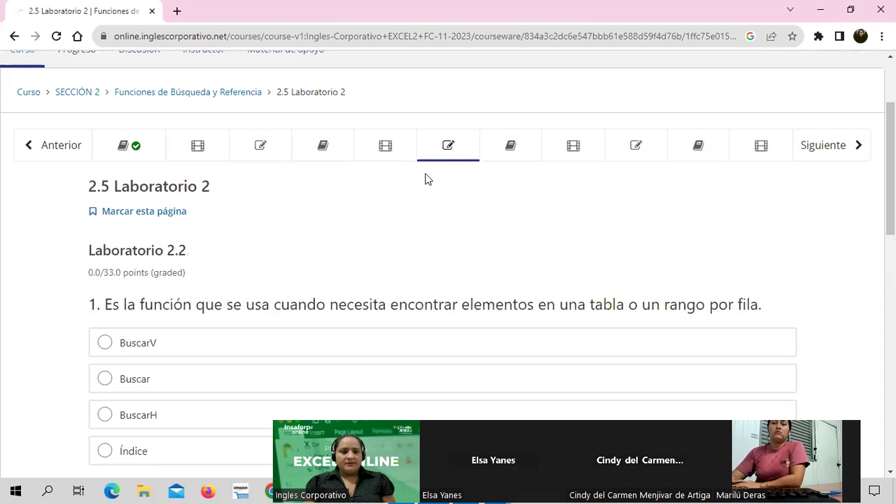
pyautogui.scroll(-2, 299, 226)
pyautogui.scroll(-4, 299, 226)
pyautogui.scroll(-5, 299, 228)
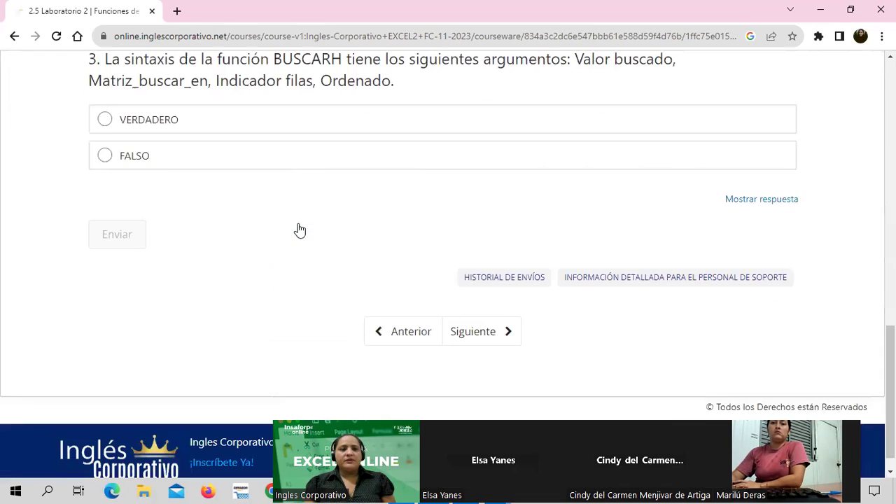
pyautogui.scroll(4, 299, 230)
pyautogui.scroll(2, 299, 230)
pyautogui.scroll(5, 296, 230)
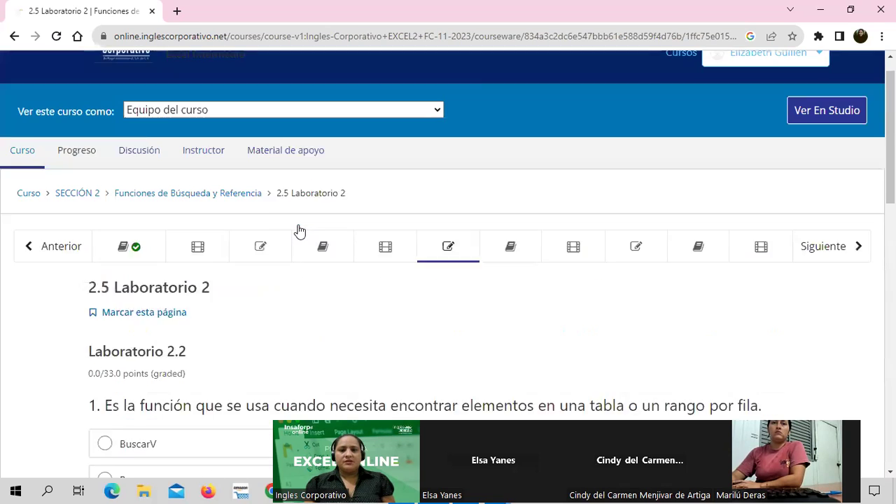
pyautogui.scroll(1, 298, 230)
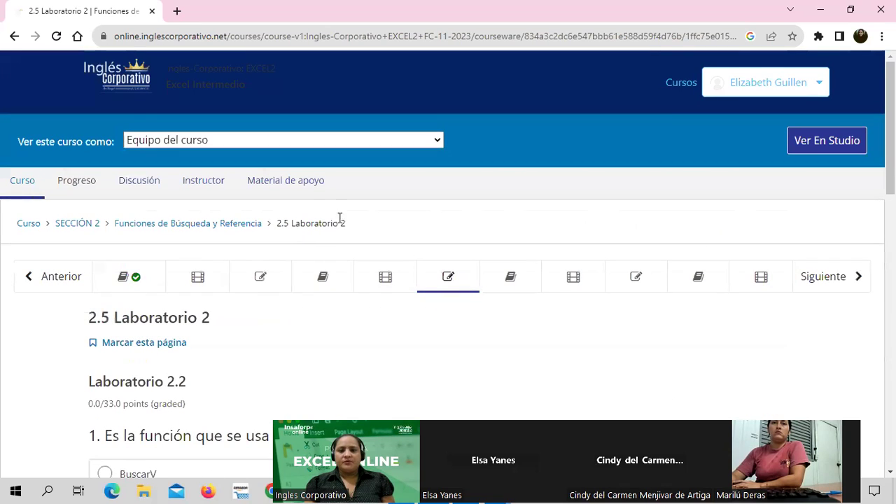
# Open the 2.8 Laboratorio 3 quiz and look over its questions.
pyautogui.click(657, 279)
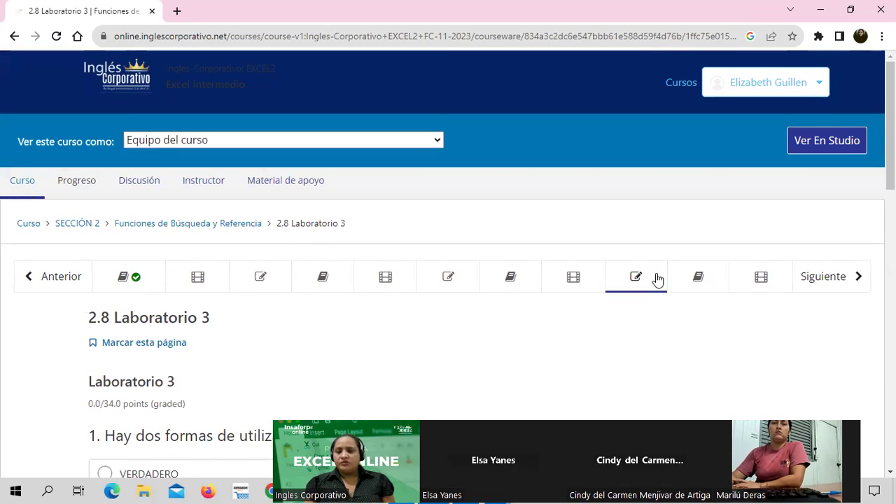
pyautogui.scroll(-3, 517, 314)
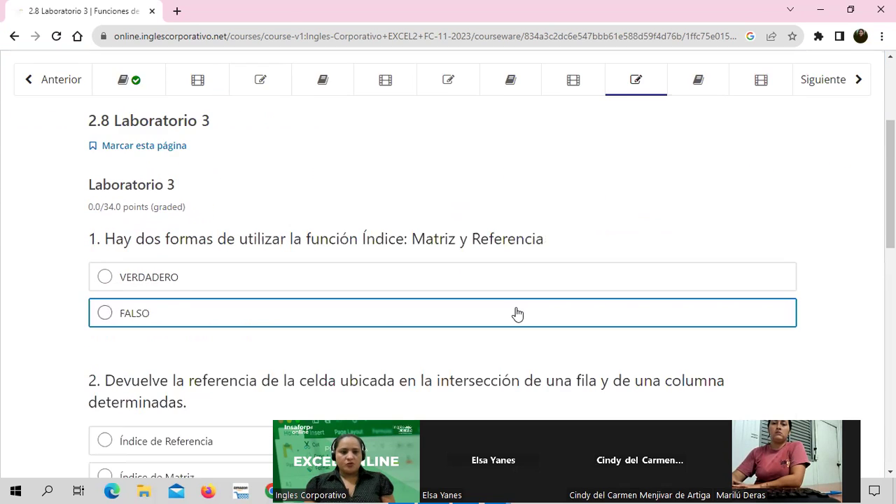
pyautogui.scroll(-2, 518, 315)
pyautogui.scroll(-2, 518, 315)
pyautogui.scroll(-3, 517, 314)
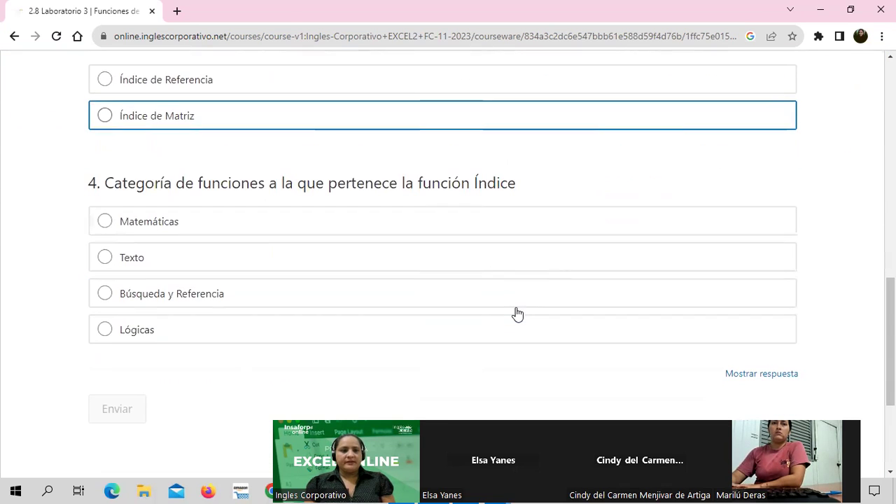
pyautogui.scroll(7, 517, 314)
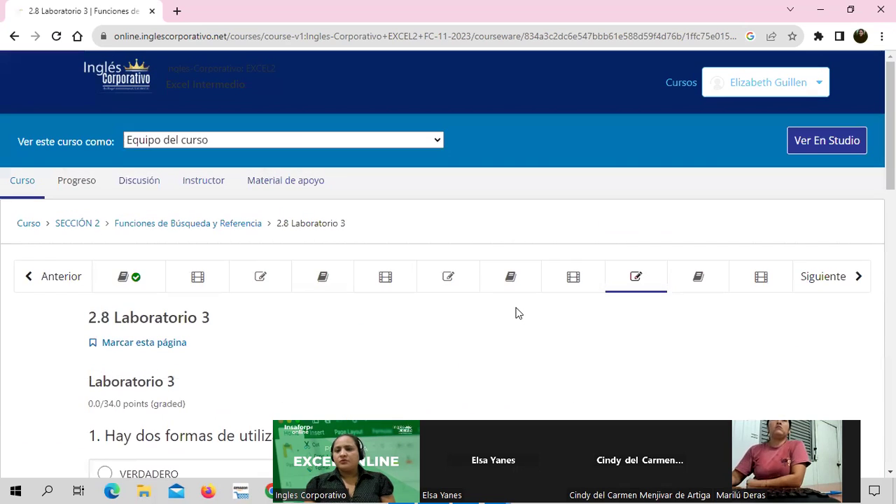
# Return to the course outline and collapse then re-expand SECCIÓN 2.
pyautogui.click(27, 224)
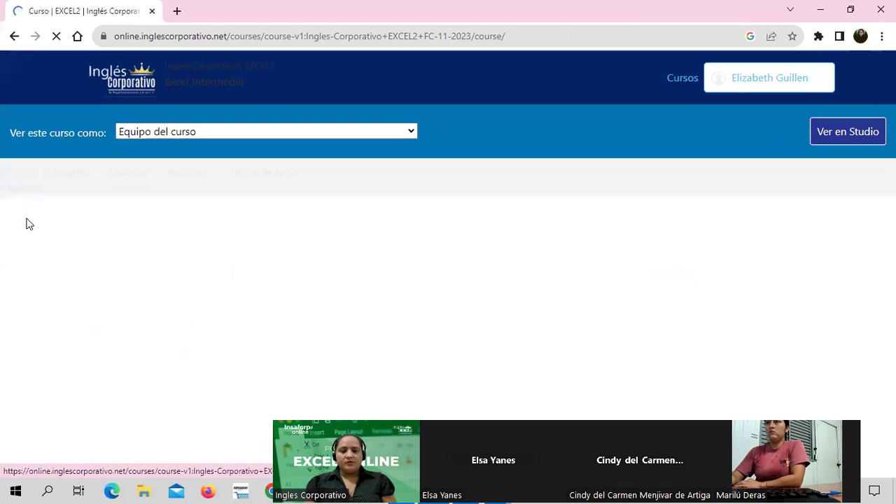
pyautogui.scroll(-3, 392, 332)
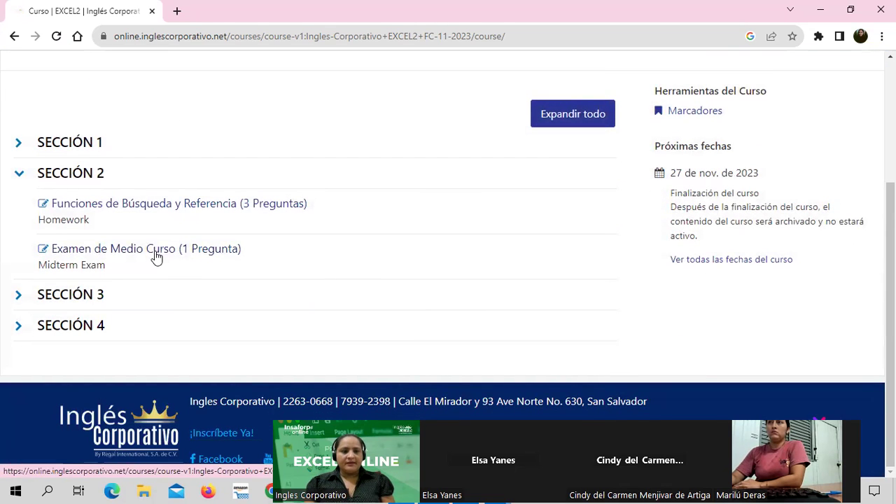
pyautogui.click(19, 173)
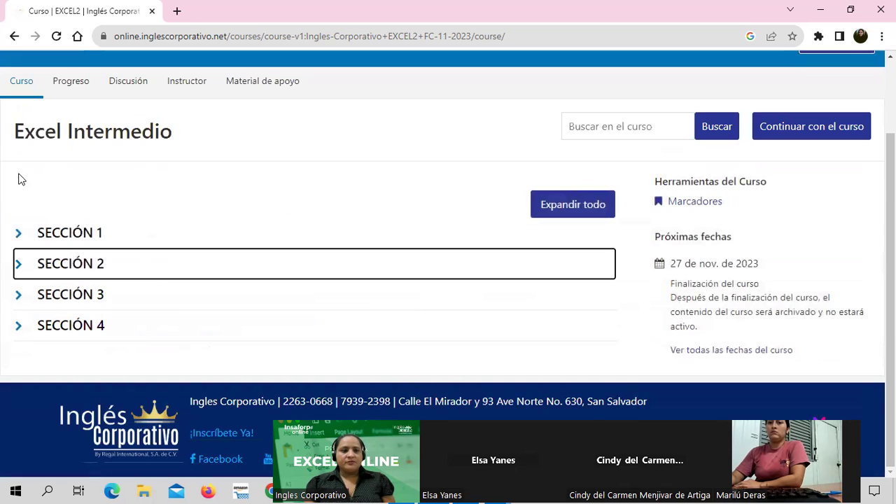
pyautogui.click(18, 263)
pyautogui.click(159, 252)
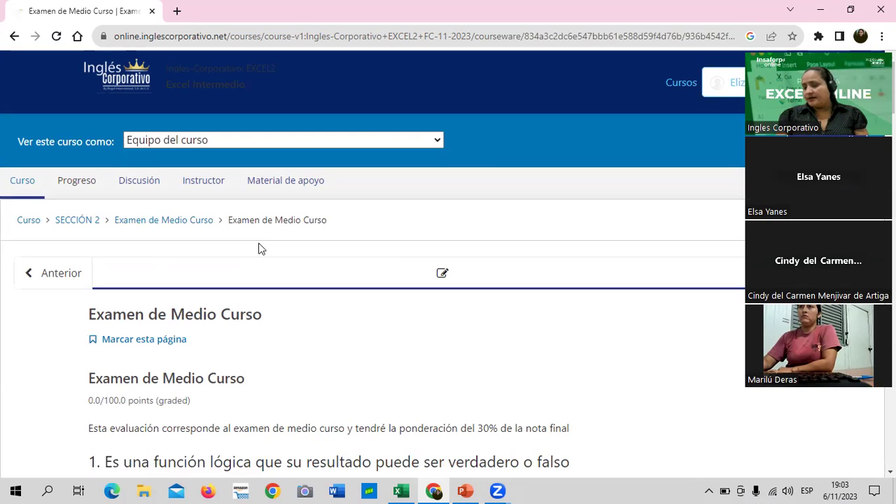
pyautogui.scroll(-3, 402, 319)
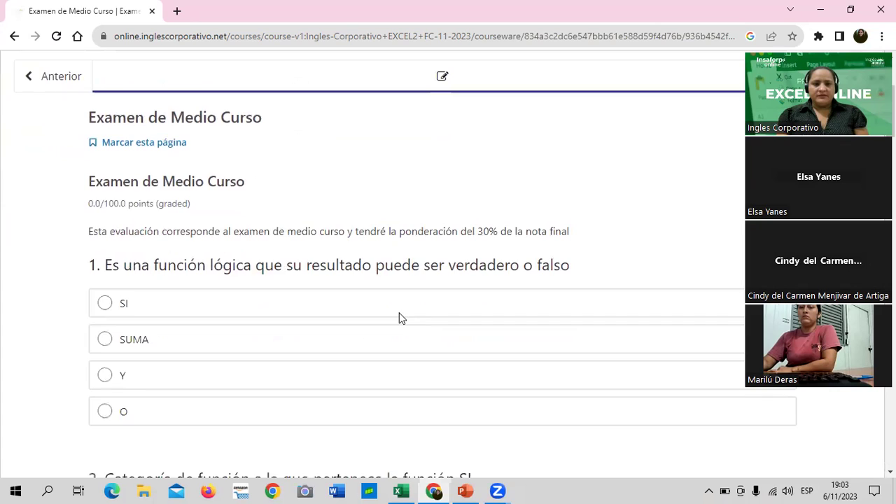
pyautogui.scroll(-3, 401, 319)
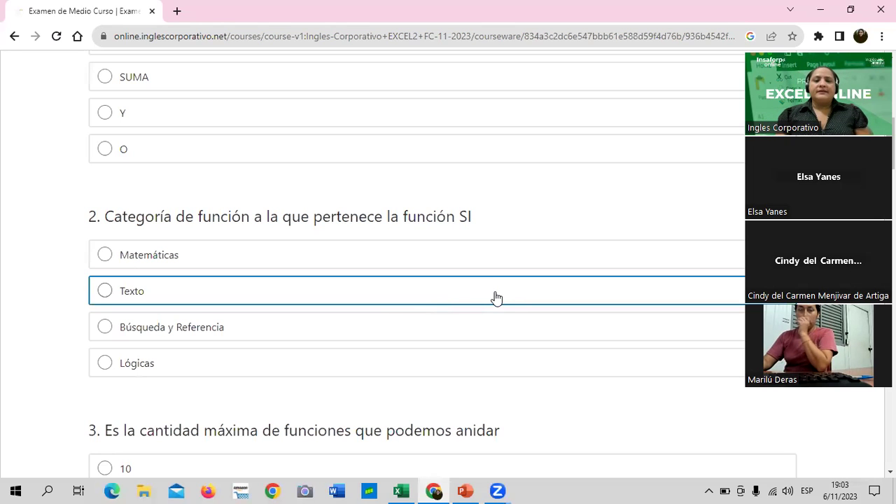
pyautogui.scroll(1, 450, 310)
pyautogui.scroll(3, 451, 309)
pyautogui.scroll(2, 451, 301)
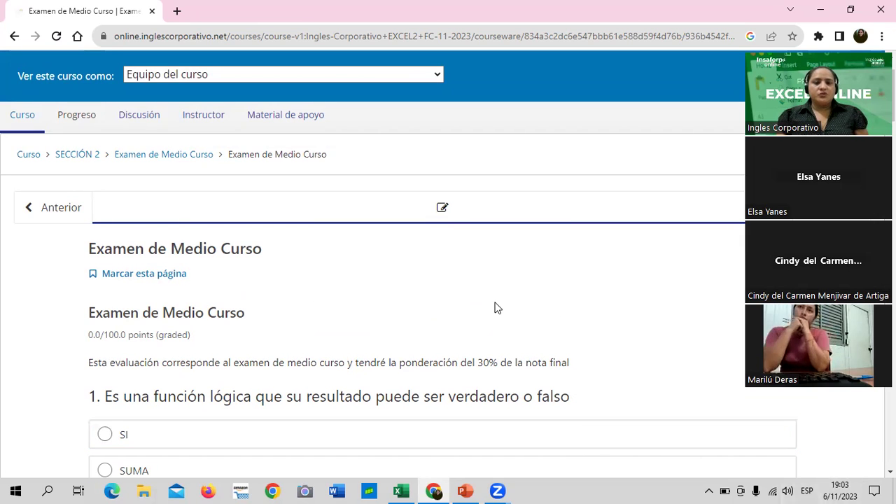
pyautogui.scroll(-3, 495, 308)
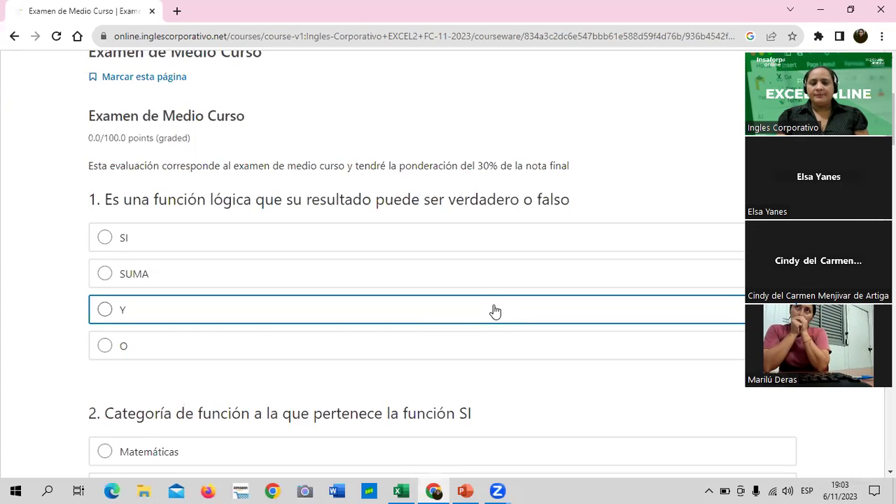
pyautogui.scroll(-2, 495, 311)
pyautogui.scroll(-4, 495, 310)
pyautogui.scroll(-4, 494, 308)
pyautogui.scroll(-4, 495, 308)
pyautogui.scroll(-4, 494, 308)
pyautogui.scroll(-3, 495, 308)
pyautogui.scroll(-4, 494, 308)
pyautogui.scroll(-5, 494, 309)
pyautogui.scroll(-3, 494, 308)
pyautogui.scroll(-4, 495, 308)
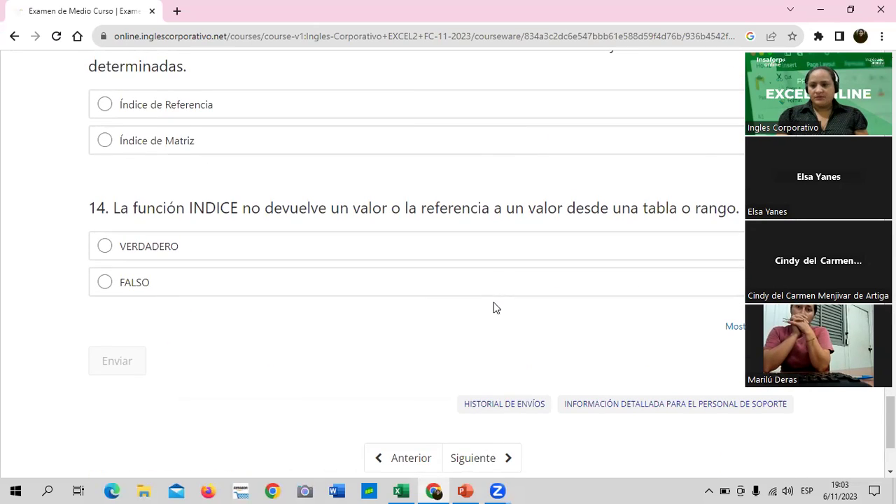
pyautogui.scroll(2, 383, 336)
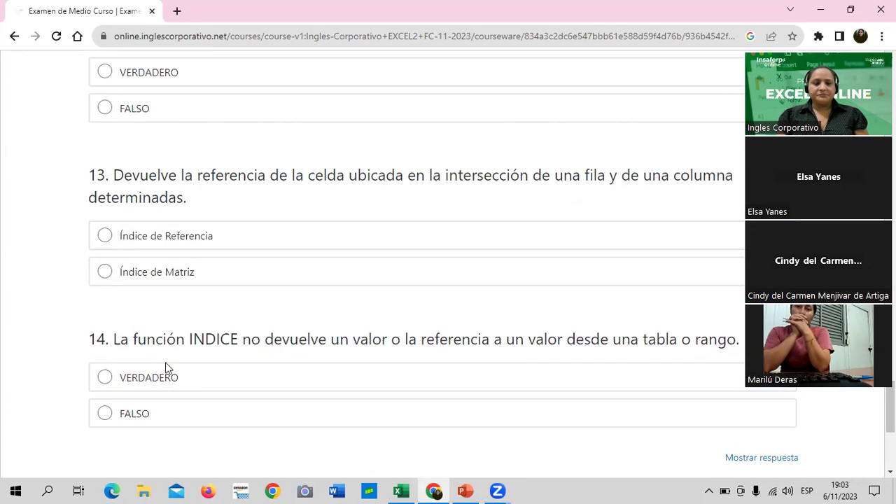
pyautogui.scroll(-2, 147, 363)
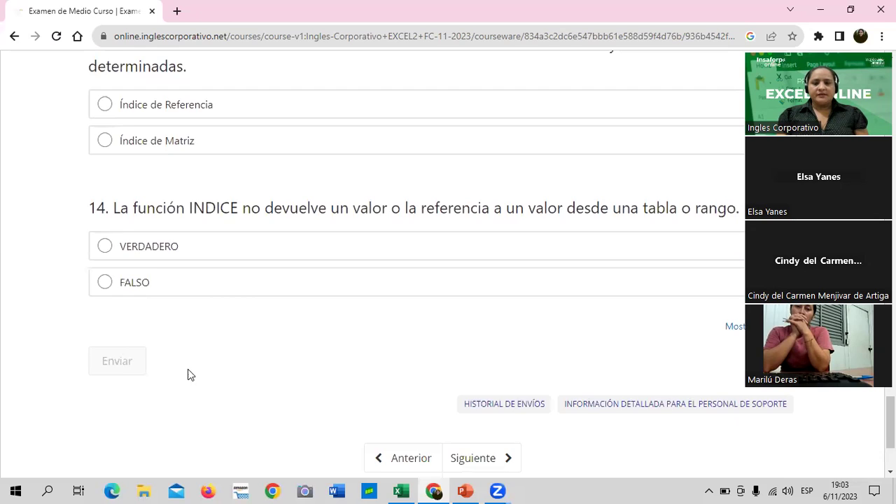
pyautogui.scroll(5, 270, 394)
pyautogui.scroll(10, 271, 394)
pyautogui.scroll(10, 270, 395)
pyautogui.scroll(8, 270, 394)
pyautogui.scroll(10, 270, 395)
pyautogui.scroll(5, 270, 395)
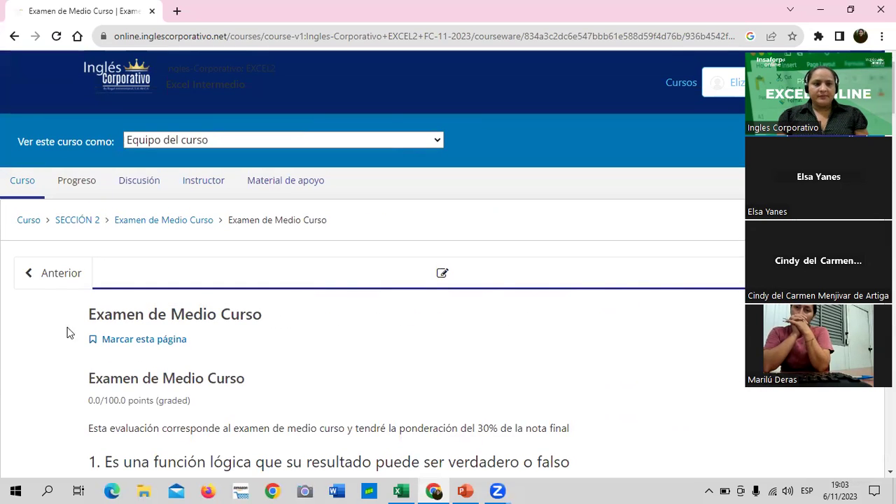
# Review the Progreso page's grade chart and section scores, then return to the course outline.
pyautogui.click(81, 182)
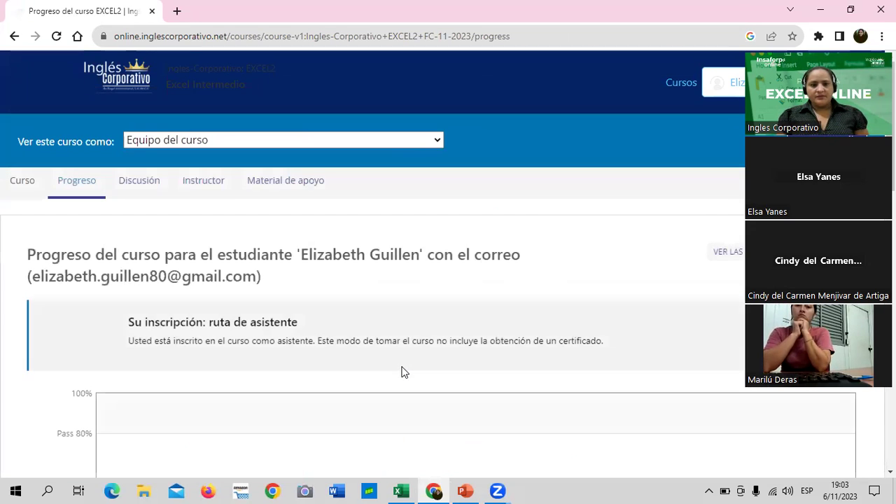
pyautogui.scroll(-1, 401, 372)
pyautogui.scroll(-5, 401, 371)
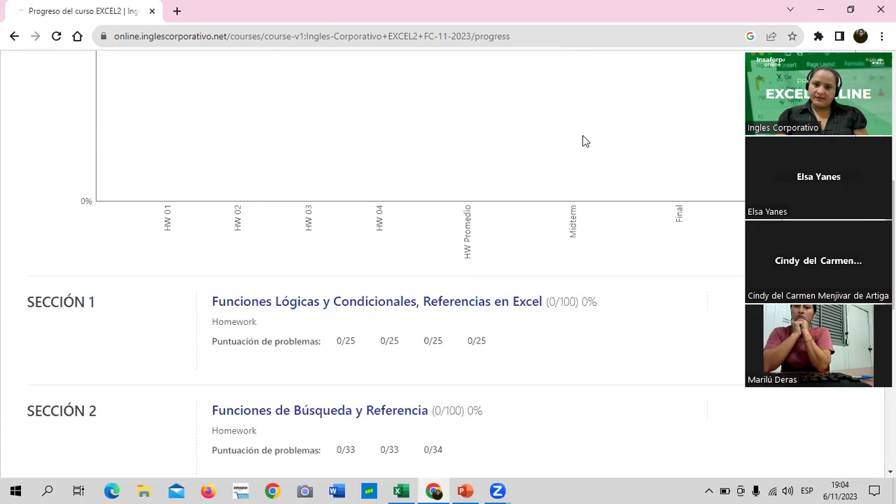
pyautogui.scroll(-3, 556, 294)
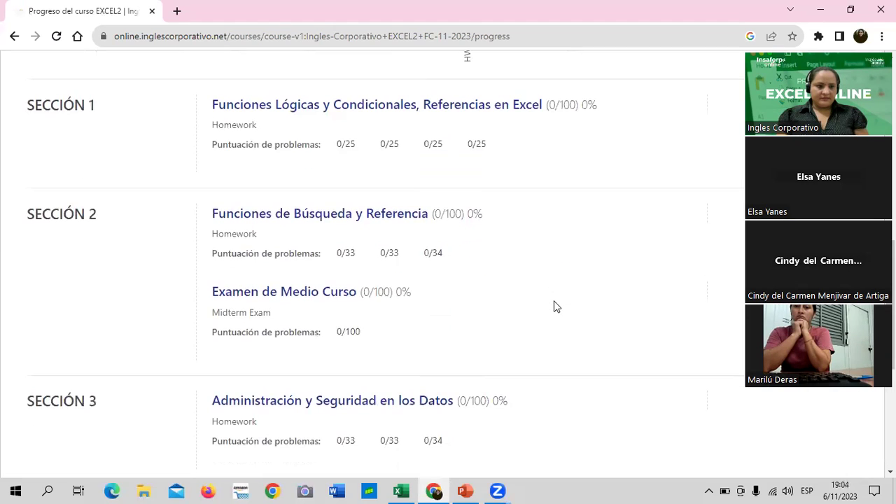
pyautogui.scroll(-2, 552, 304)
pyautogui.scroll(-3, 553, 305)
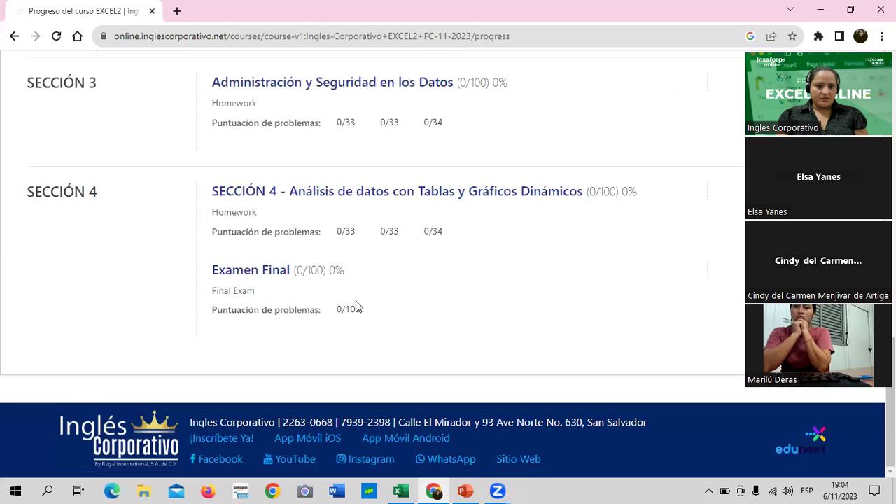
pyautogui.scroll(5, 278, 306)
pyautogui.scroll(4, 320, 306)
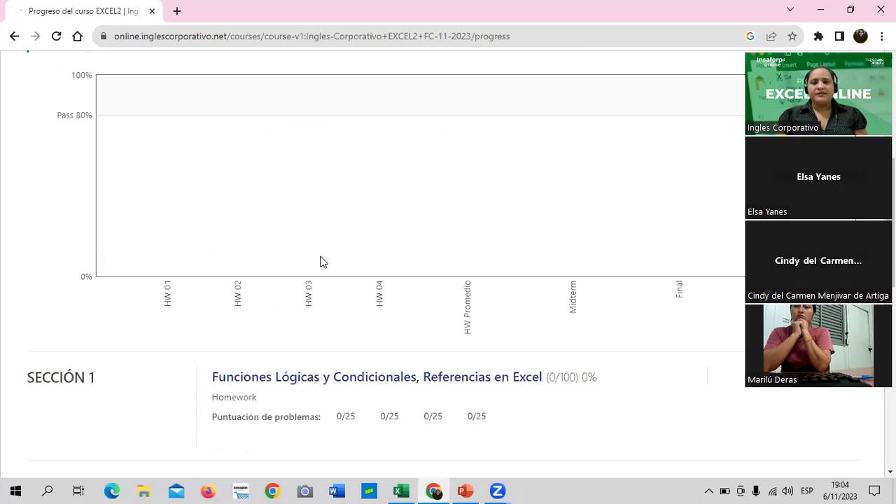
pyautogui.scroll(5, 321, 260)
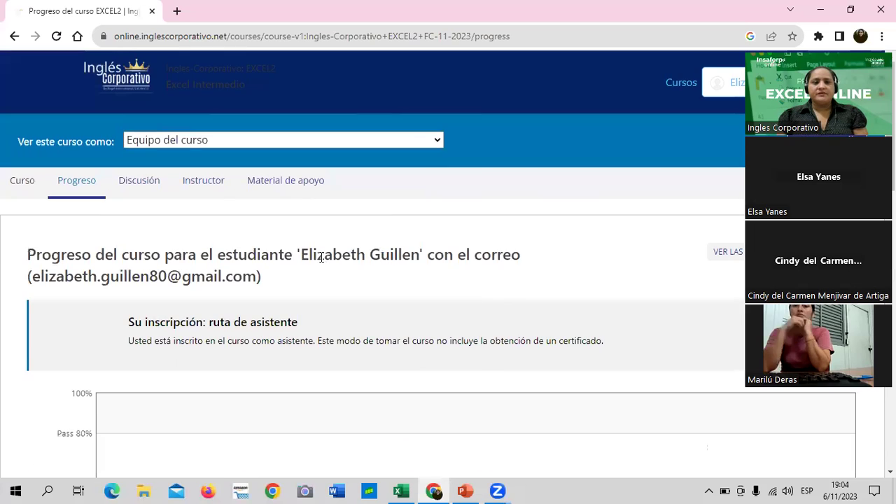
pyautogui.click(25, 182)
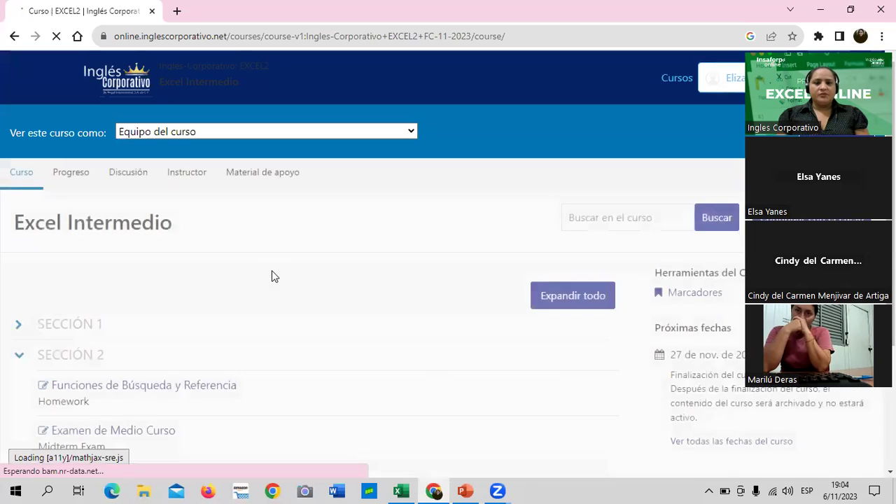
# Open Funciones de Búsqueda y Referencia under Sección 2 and scroll through the Laboratorio 3 questions.
pyautogui.scroll(-2, 272, 273)
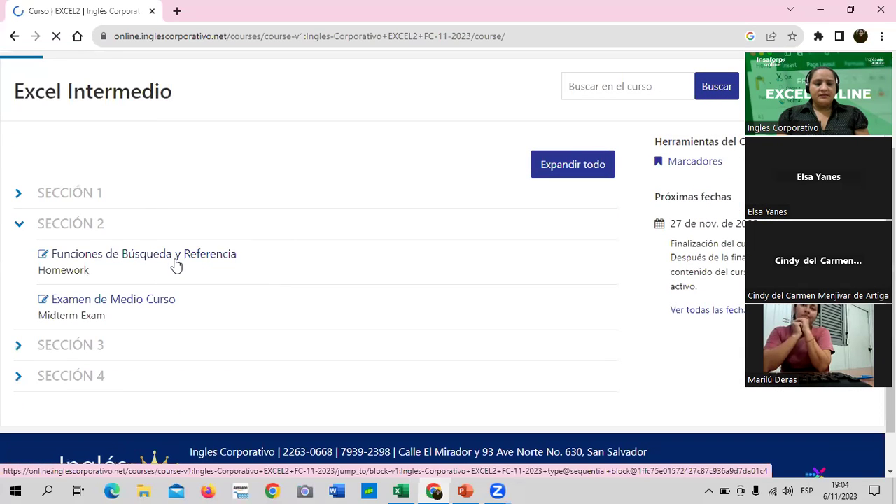
pyautogui.click(147, 256)
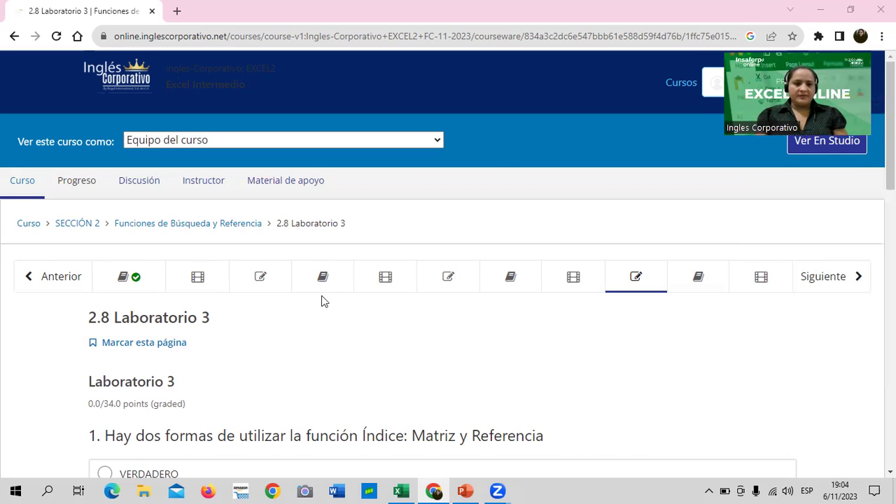
pyautogui.scroll(-2, 706, 219)
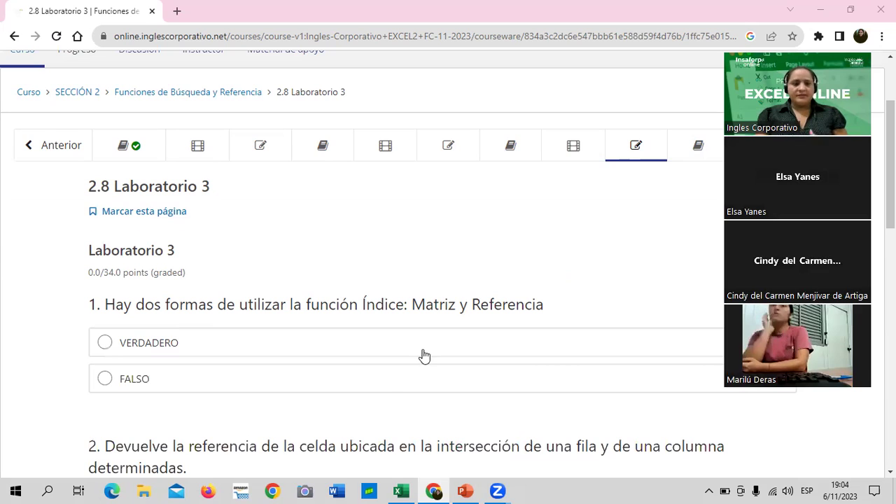
pyautogui.scroll(-2, 396, 377)
pyautogui.scroll(-3, 396, 378)
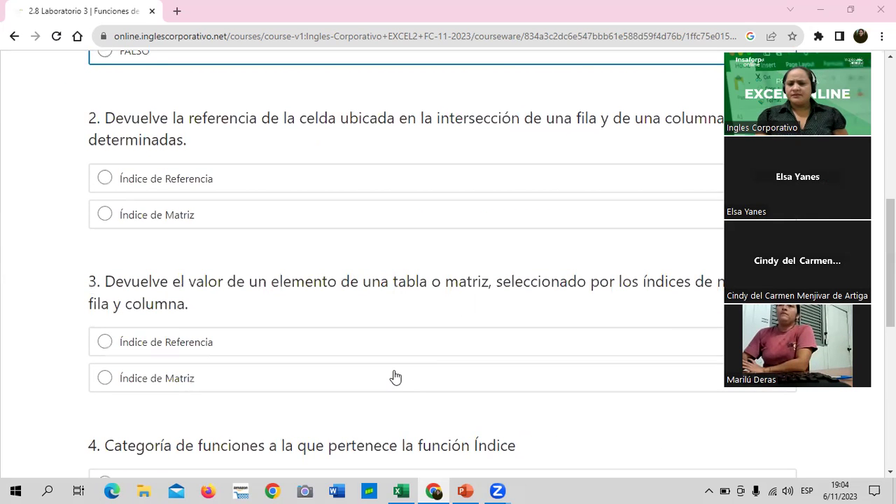
# In Excel, add blank sheet Hoja2, go back to Función BUSCAR, then return to Chrome.
pyautogui.moveTo(399, 489)
pyautogui.click(388, 437)
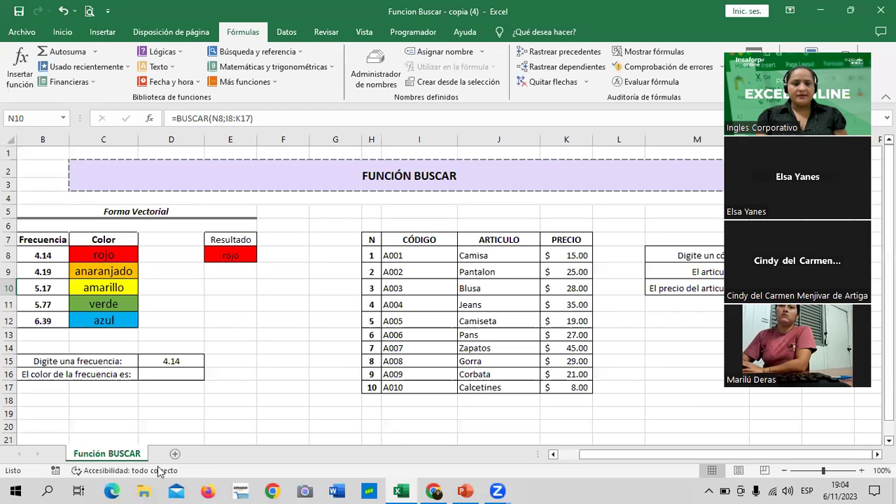
pyautogui.click(175, 455)
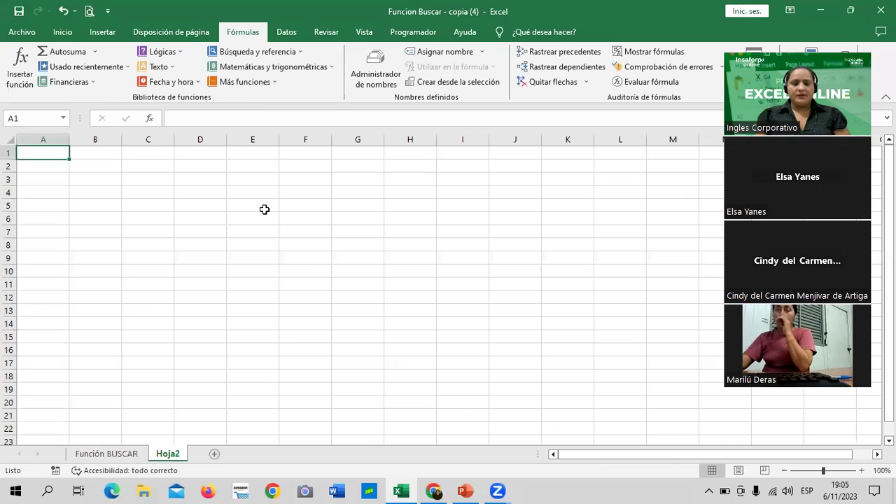
pyautogui.click(109, 454)
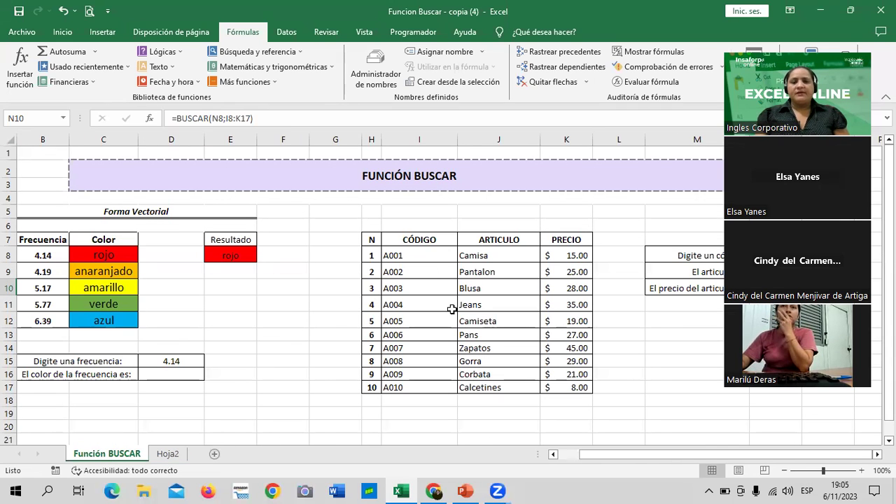
pyautogui.click(435, 490)
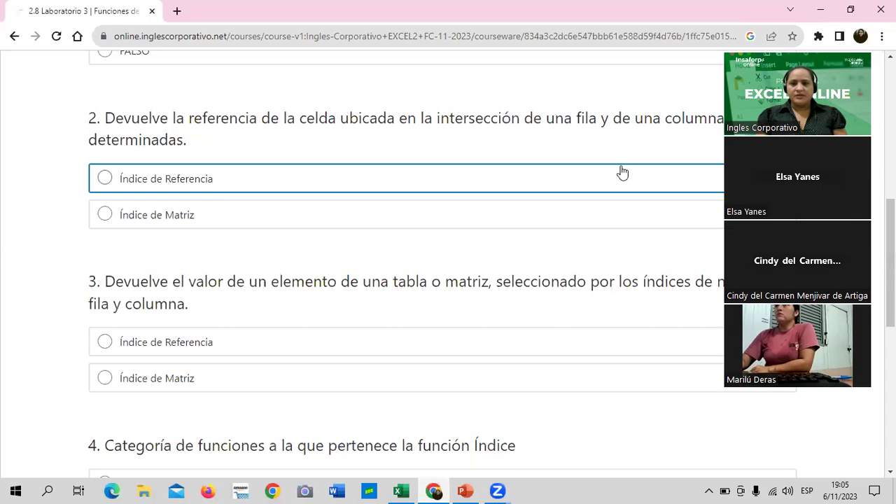
# Open the 2.0 Objetivo de la lección unit and read its explanation of BUSCAR's vector and matrix forms.
pyautogui.scroll(3, 254, 190)
pyautogui.scroll(2, 245, 231)
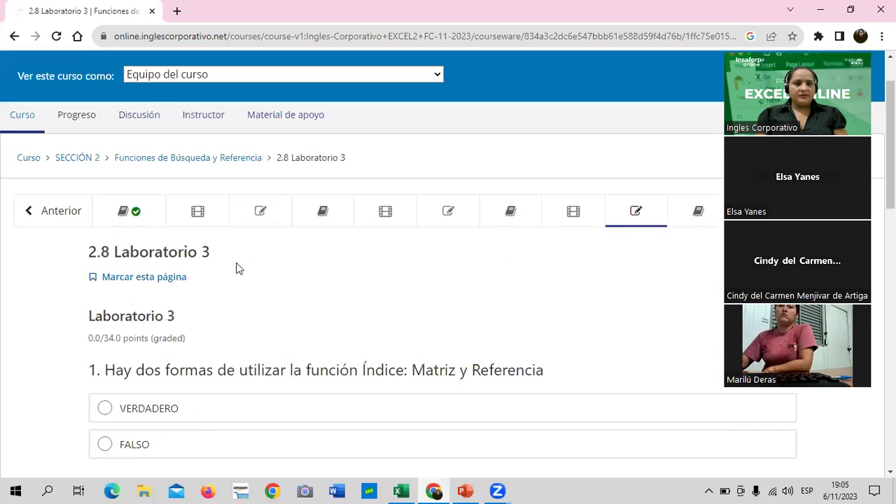
pyautogui.click(159, 210)
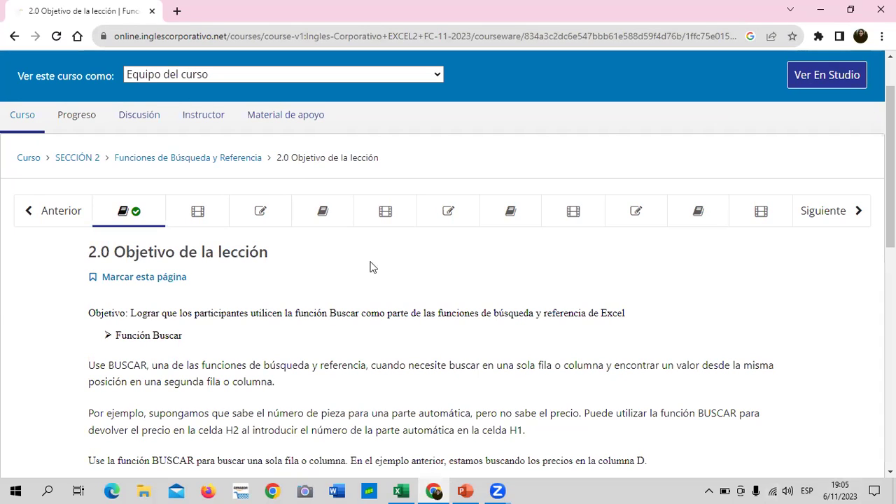
pyautogui.scroll(-1, 372, 266)
pyautogui.scroll(-1, 371, 266)
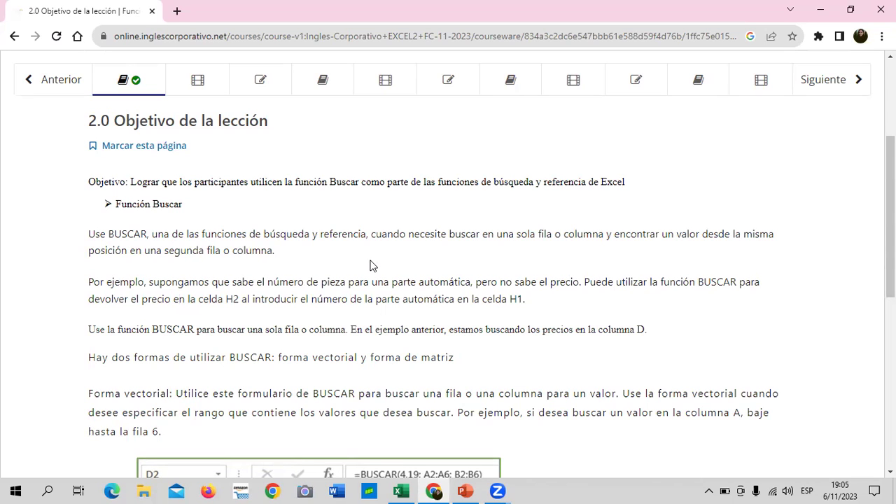
# Bring the Funcion Buscar workbook forward and view the Fórmulas > Búsqueda y referencia function list.
pyautogui.click(402, 490)
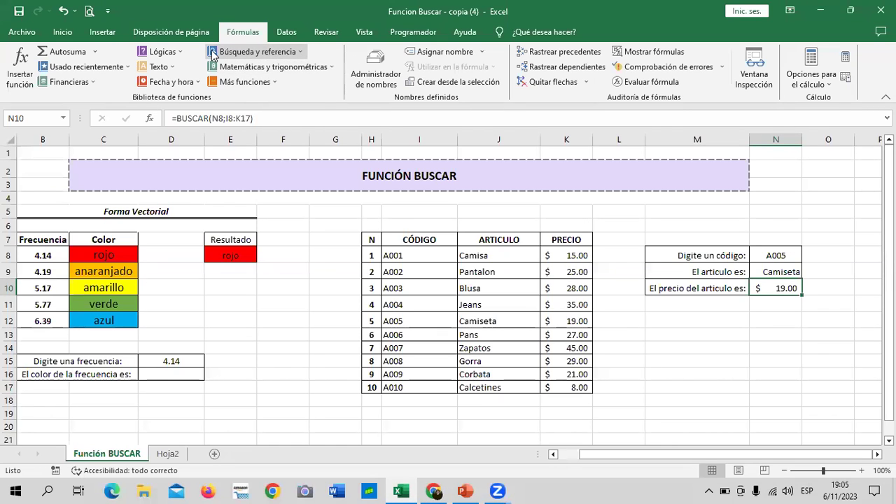
pyautogui.click(301, 53)
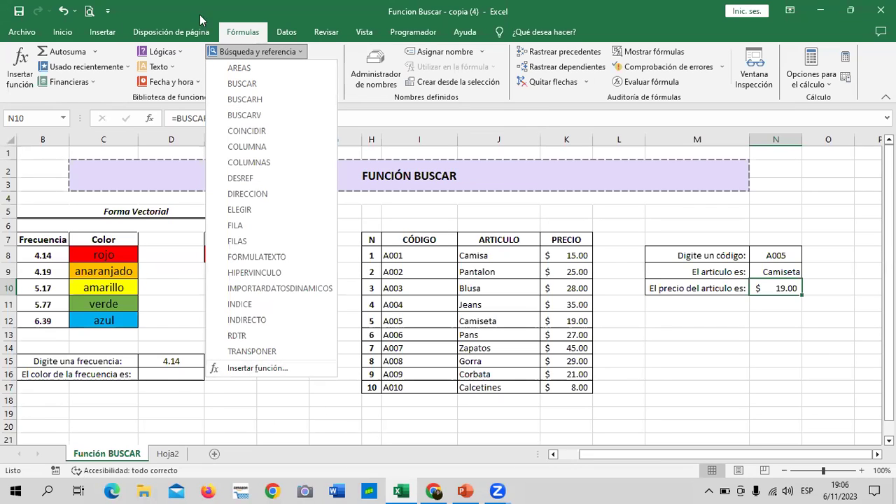
pyautogui.click(331, 407)
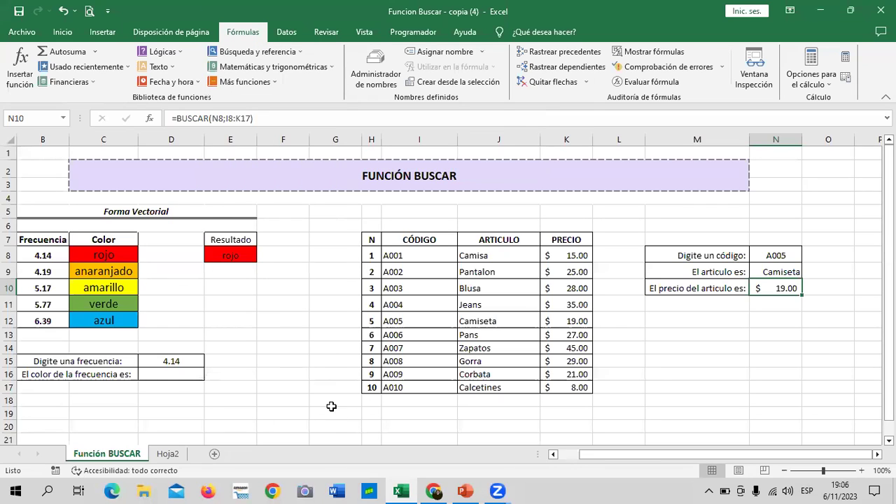
pyautogui.click(433, 491)
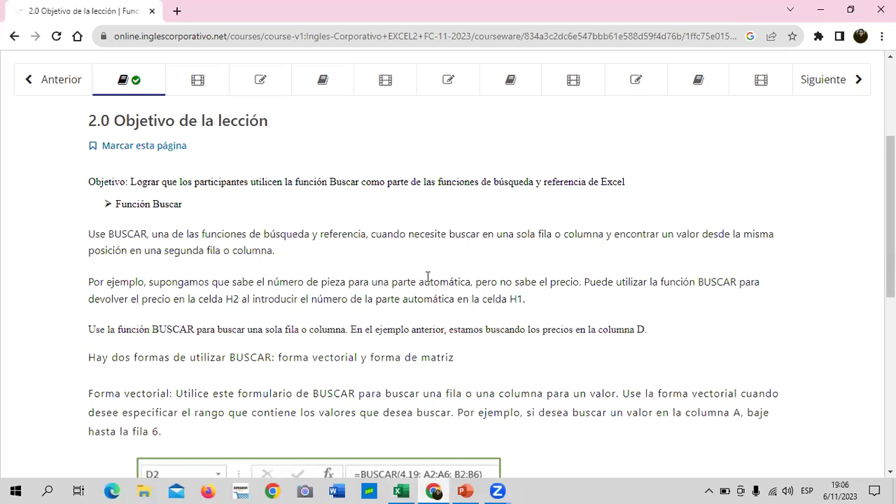
pyautogui.scroll(-1, 428, 278)
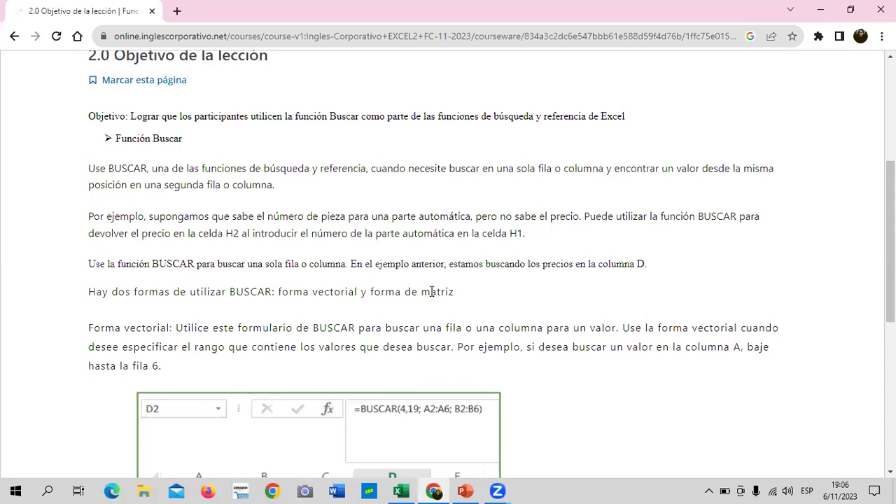
pyautogui.scroll(1, 432, 292)
pyautogui.scroll(-2, 431, 291)
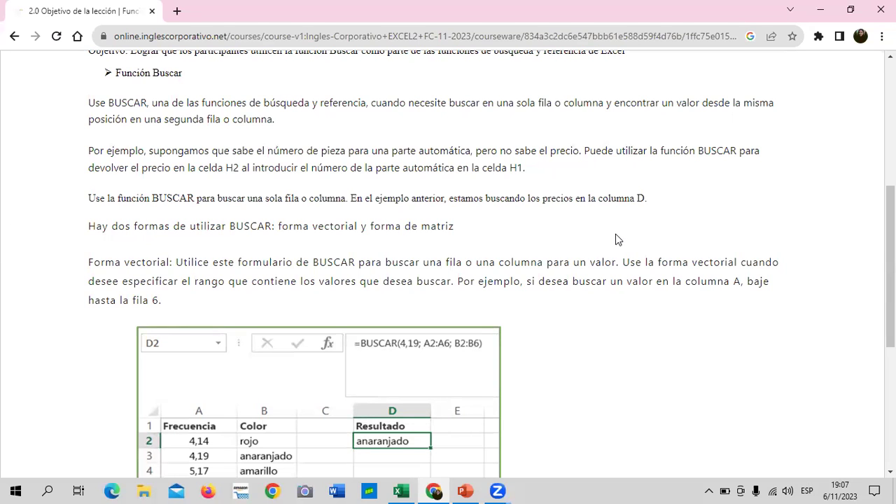
pyautogui.scroll(-2, 605, 256)
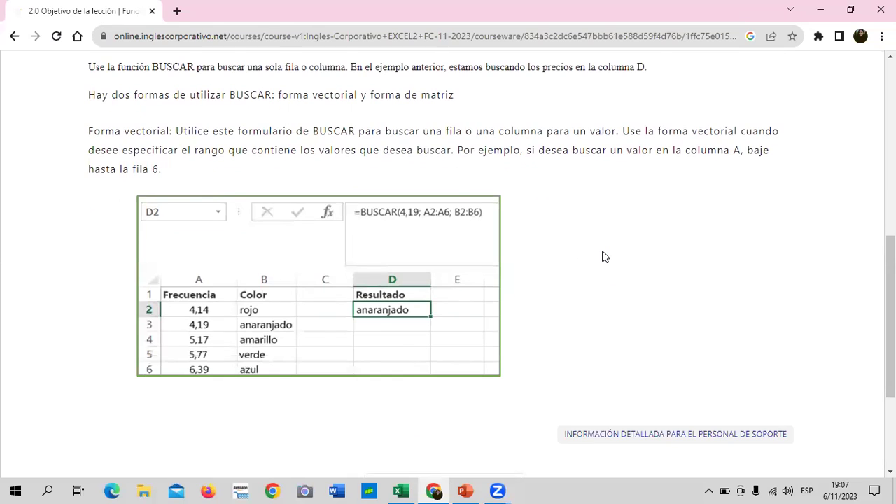
pyautogui.scroll(2, 606, 256)
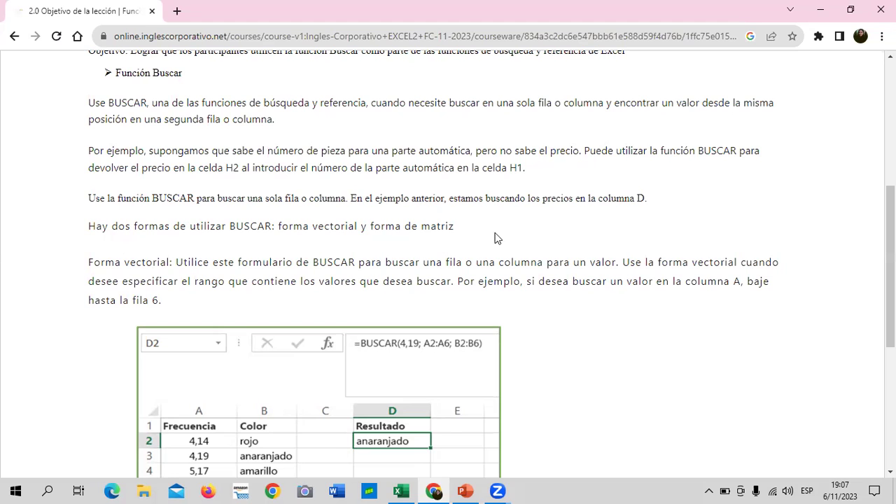
pyautogui.click(410, 490)
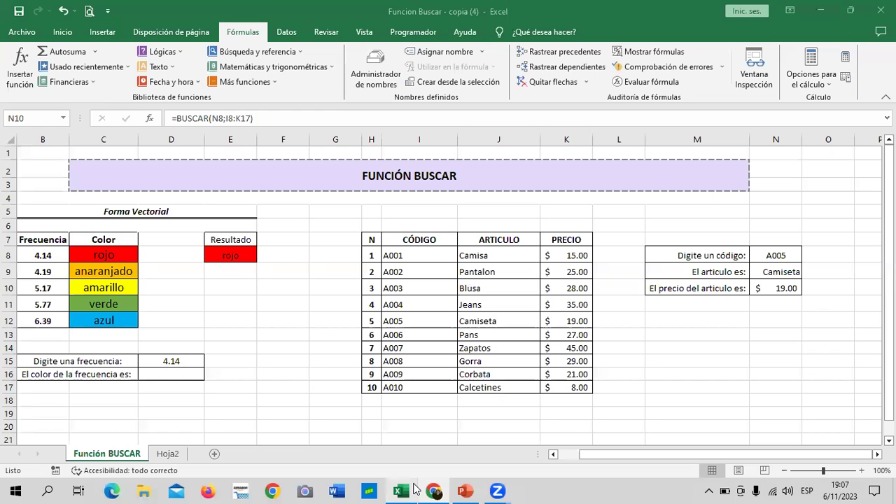
pyautogui.click(595, 388)
pyautogui.click(686, 345)
pyautogui.write('=')
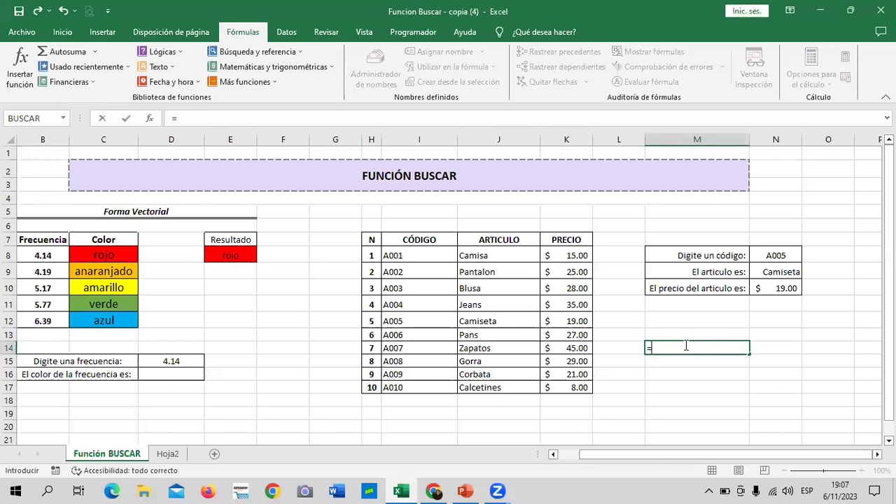
pyautogui.write('busc')
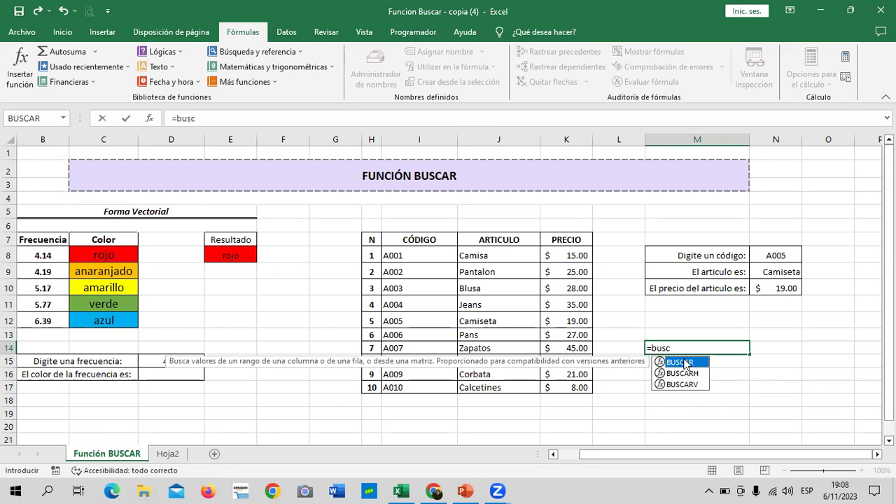
pyautogui.doubleClick(685, 364)
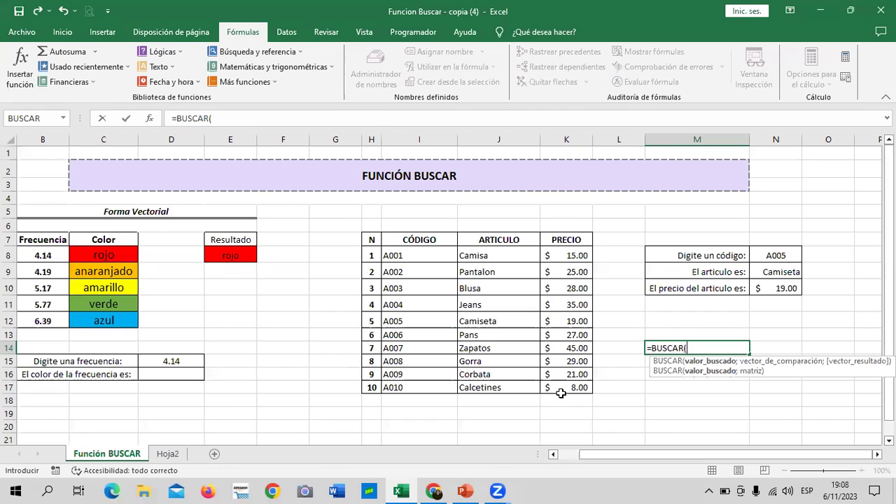
pyautogui.press('BackSpace')
pyautogui.press('Escape')
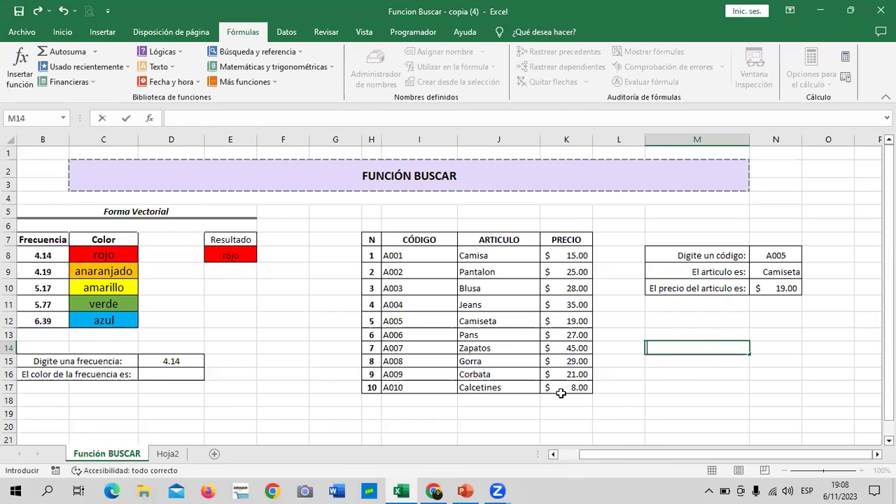
pyautogui.press('Return')
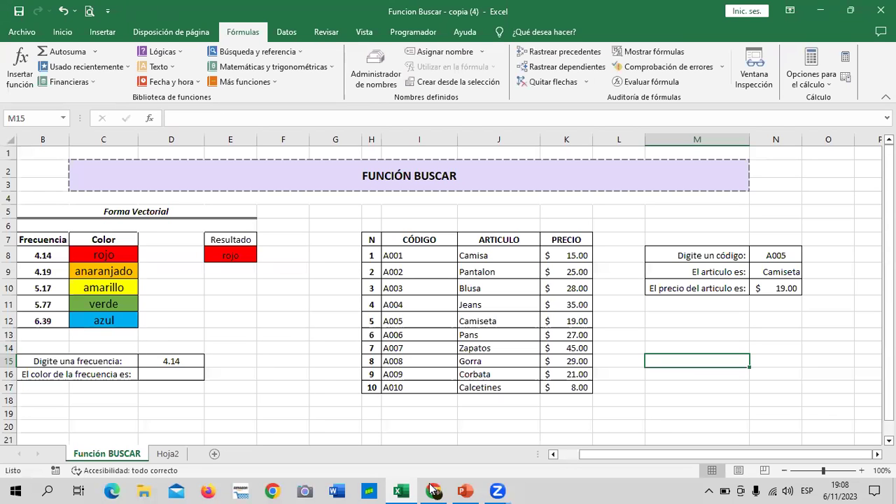
# Start the BUSCAR deck slide show from slide 5, the vector-form commission example.
pyautogui.click(465, 491)
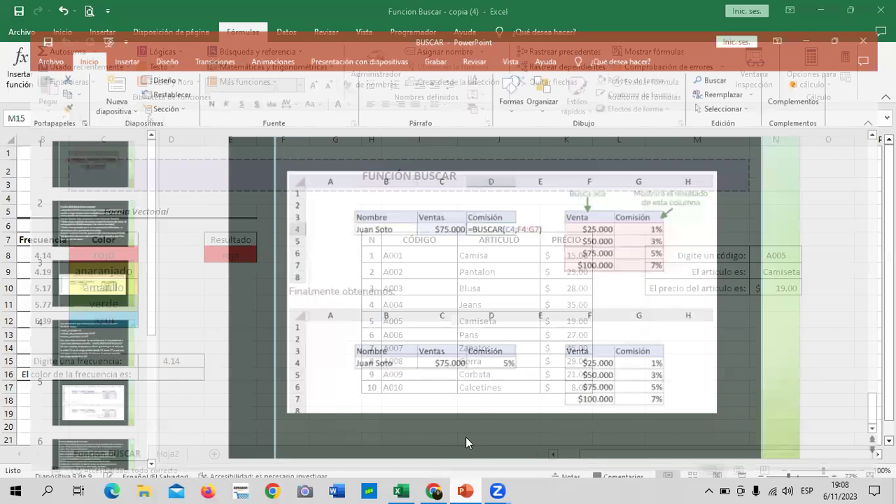
pyautogui.scroll(1, 315, 339)
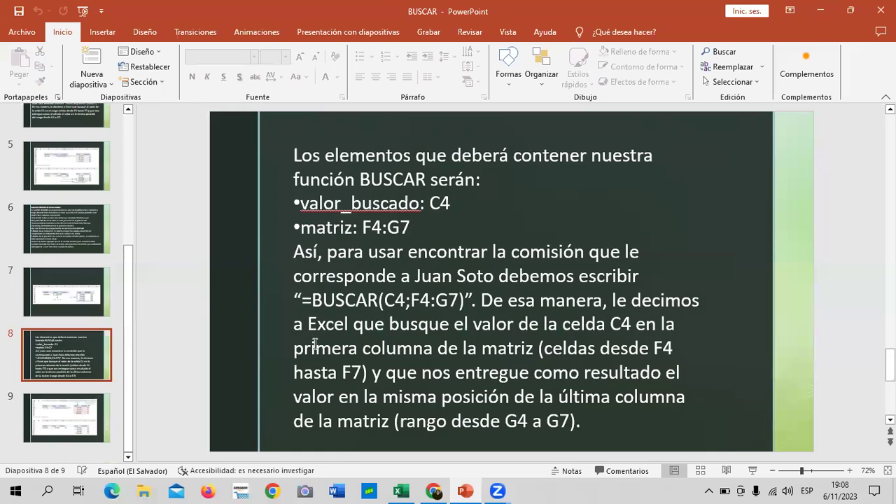
pyautogui.scroll(1, 207, 292)
pyautogui.click(68, 166)
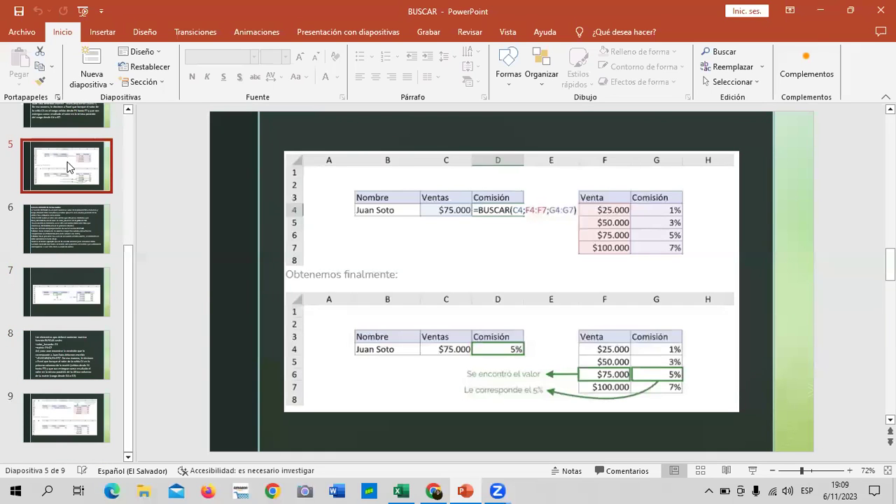
pyautogui.press('super+p')
pyautogui.press('Escape')
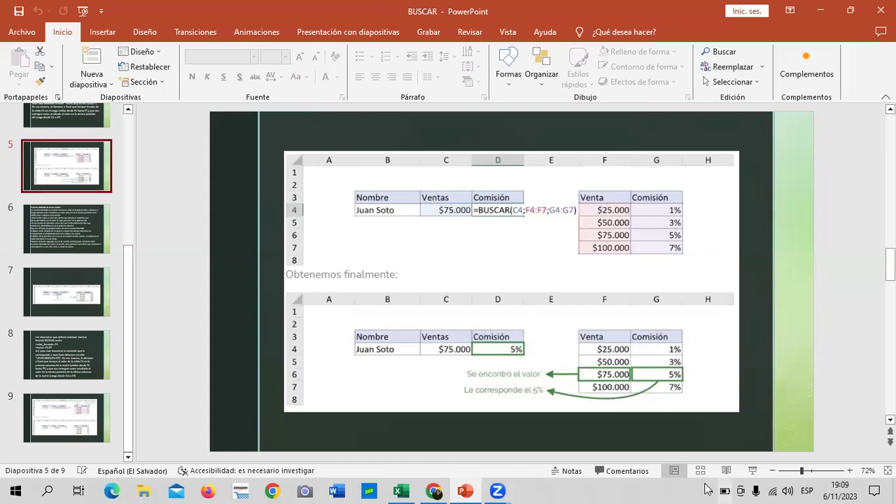
pyautogui.click(754, 474)
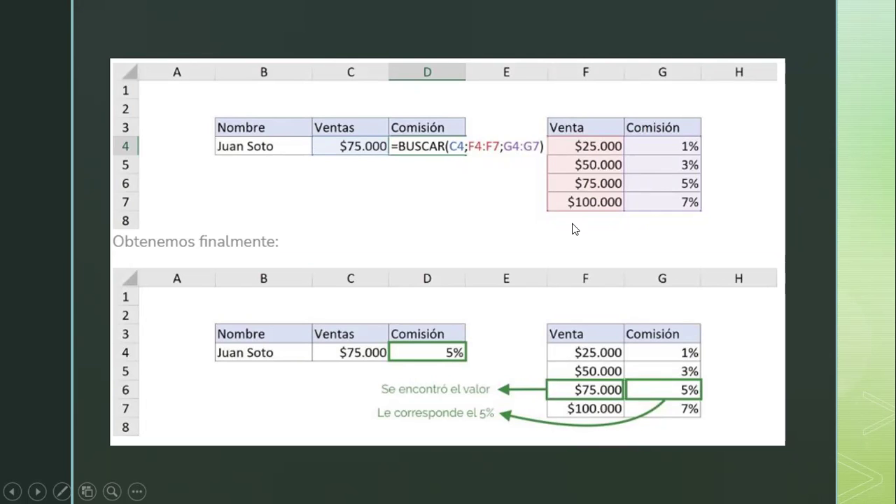
# Advance through the matrix-form BUSCAR slides, end the show, and return to the Excel workbook.
pyautogui.click(658, 384)
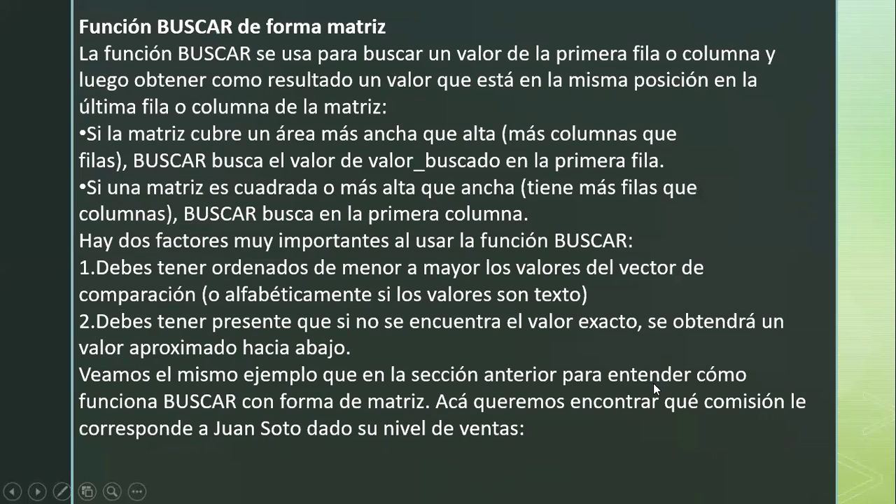
pyautogui.click(470, 317)
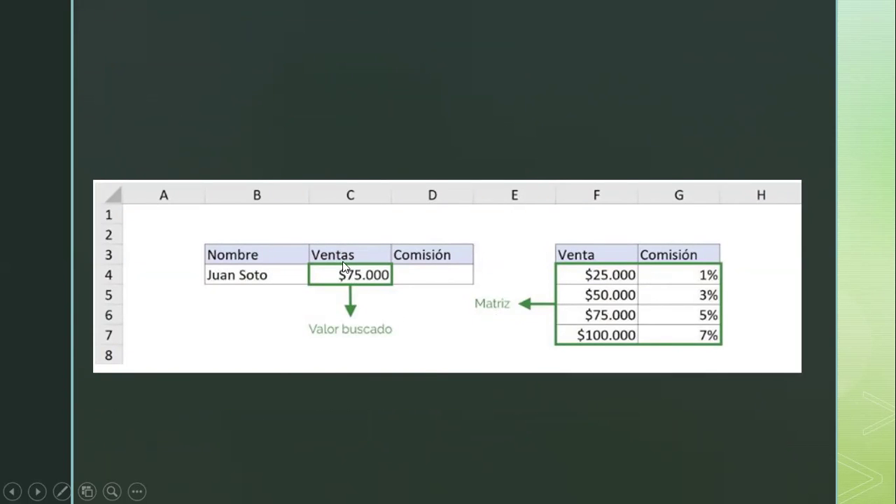
pyautogui.press('Right')
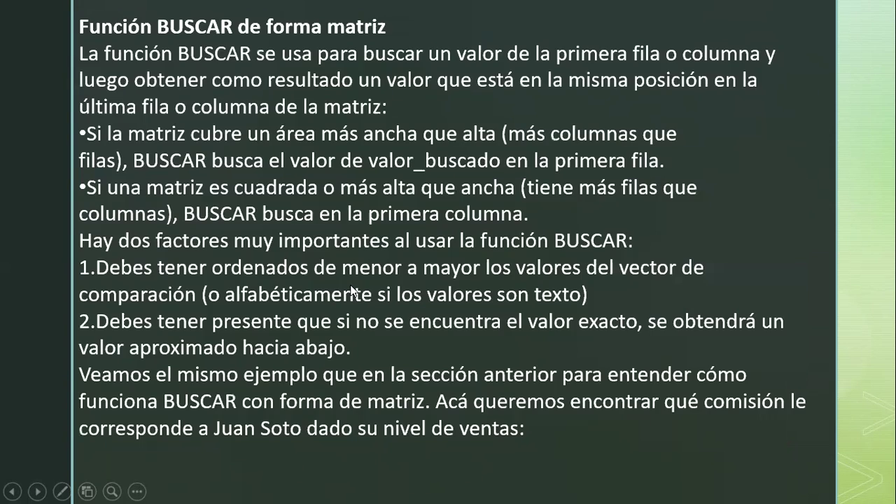
pyautogui.press('Right')
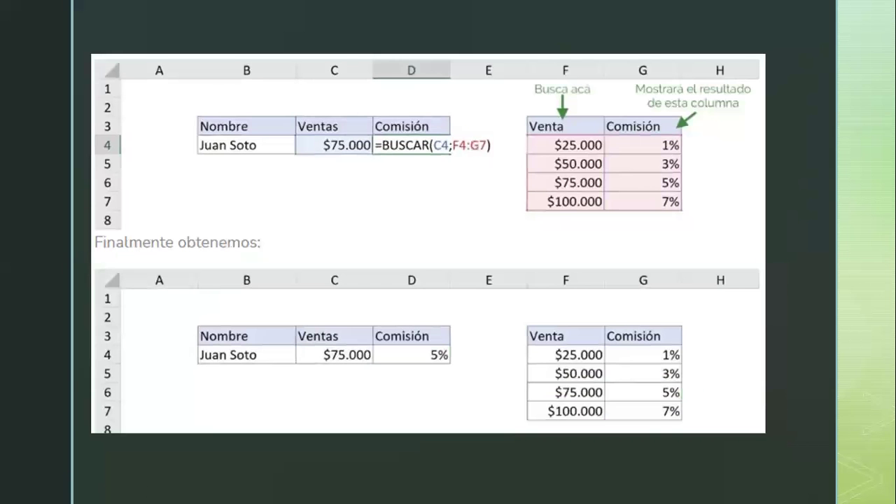
pyautogui.click(580, 388)
pyautogui.click(580, 387)
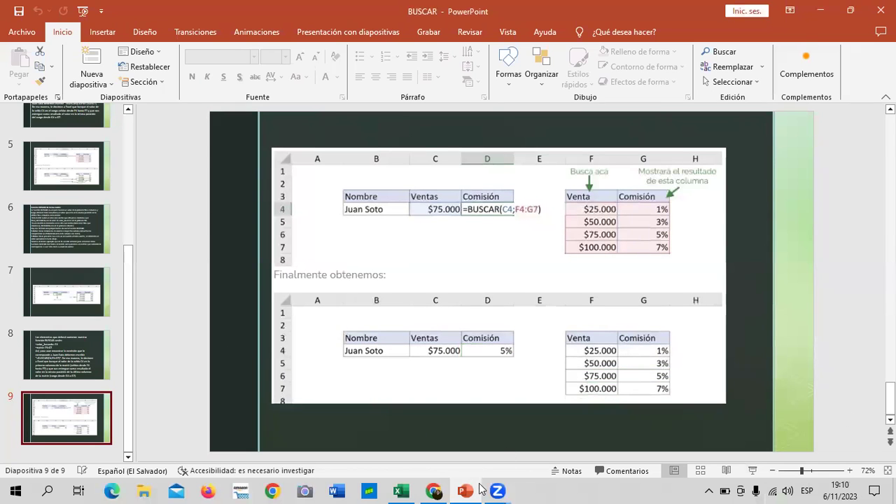
pyautogui.click(402, 490)
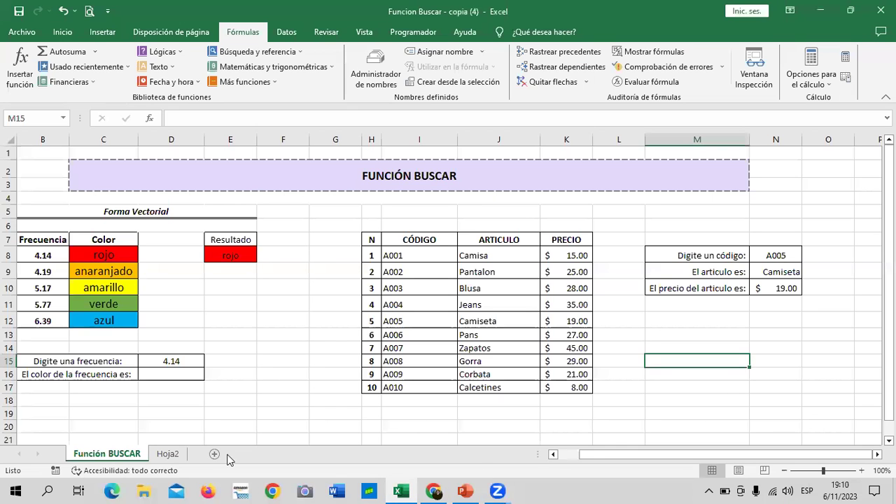
# Switch to the blank Hoja2 sheet and select a cell on it.
pyautogui.click(167, 455)
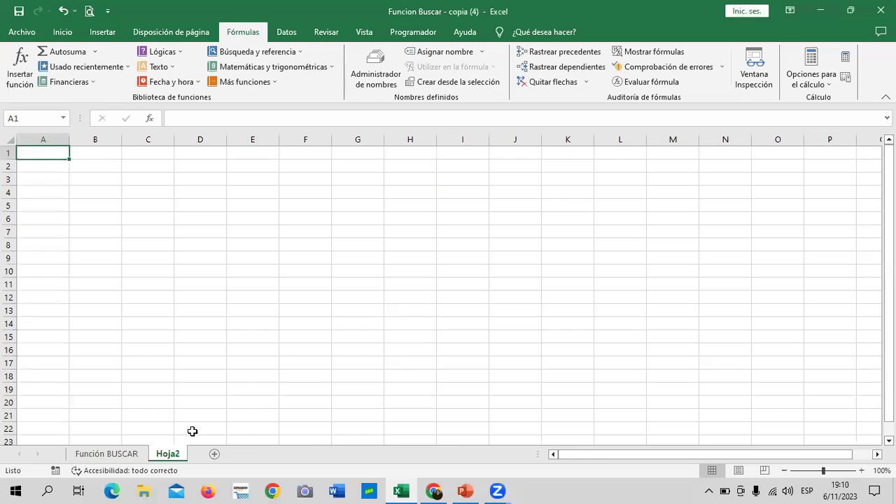
pyautogui.click(533, 285)
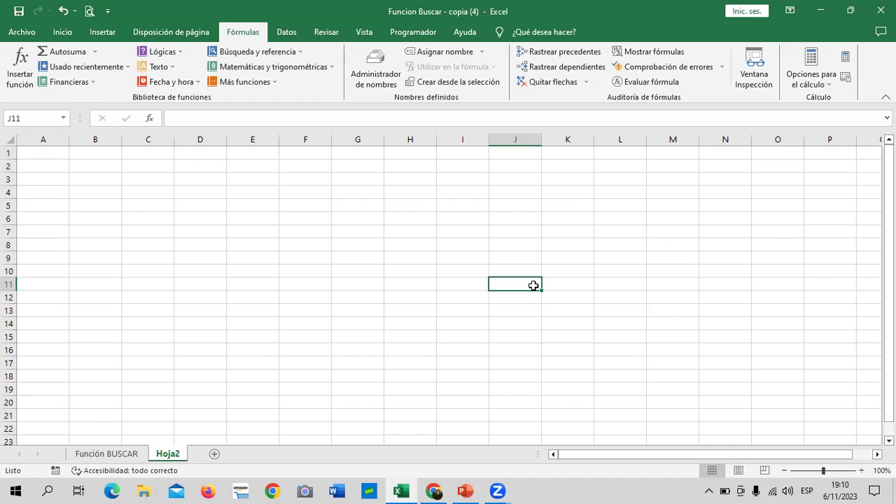
# Apply Todos los bordes to the B2:E3 block on Hoja2, then select B2.
pyautogui.moveTo(96, 166)
pyautogui.mouseDown()
pyautogui.moveTo(235, 190)
pyautogui.moveTo(261, 182)
pyautogui.mouseUp()
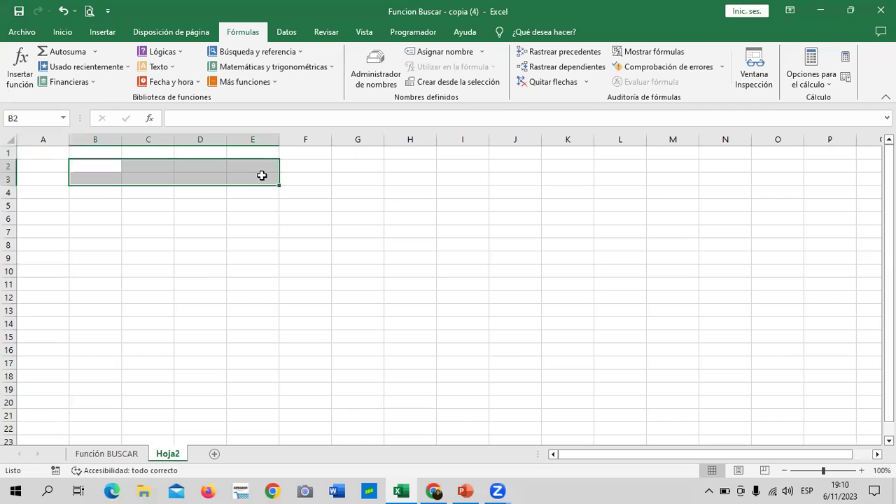
pyautogui.click(62, 32)
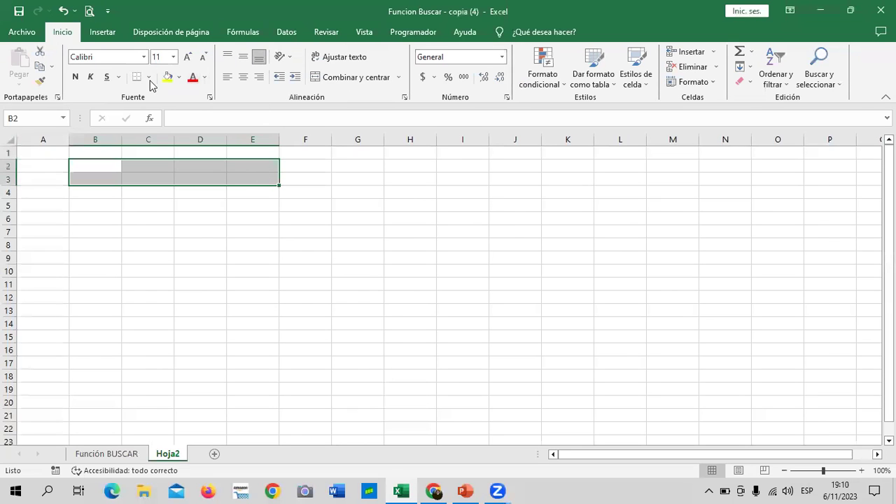
pyautogui.click(148, 78)
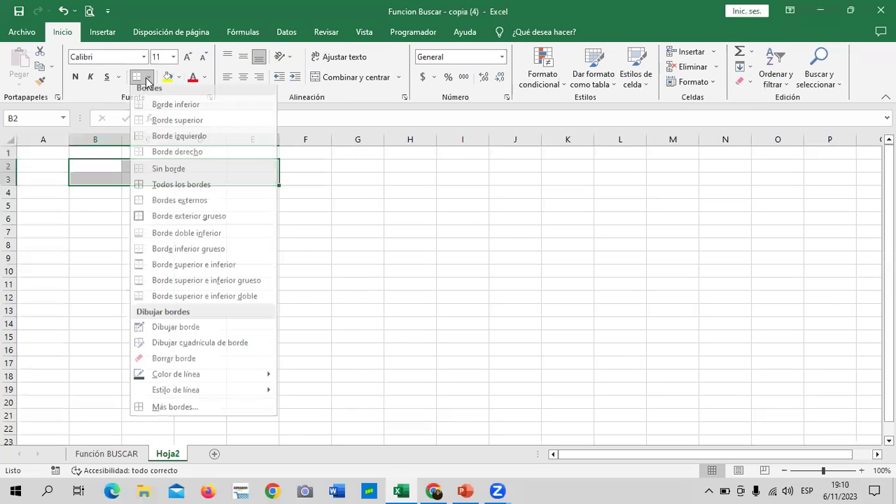
pyautogui.click(188, 186)
pyautogui.click(378, 232)
pyautogui.click(110, 165)
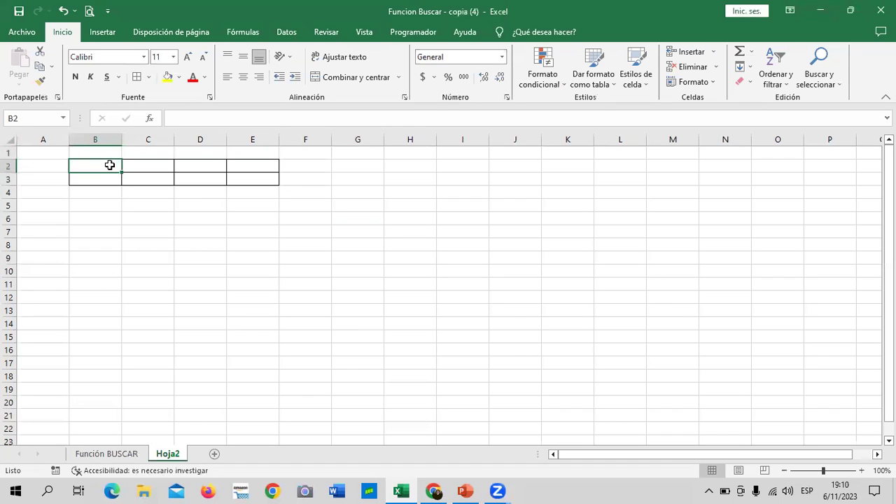
# Type the capitalised headers NOMBRE, VENTA and COMISIÓN across B2:D2.
pyautogui.write('nomb')
pyautogui.press('capslock')
pyautogui.press('BackSpace')
pyautogui.press('BackSpace')
pyautogui.press('BackSpace')
pyautogui.press('BackSpace')
pyautogui.write('NOMBRE')
pyautogui.press('Tab')
pyautogui.write('VENTA')
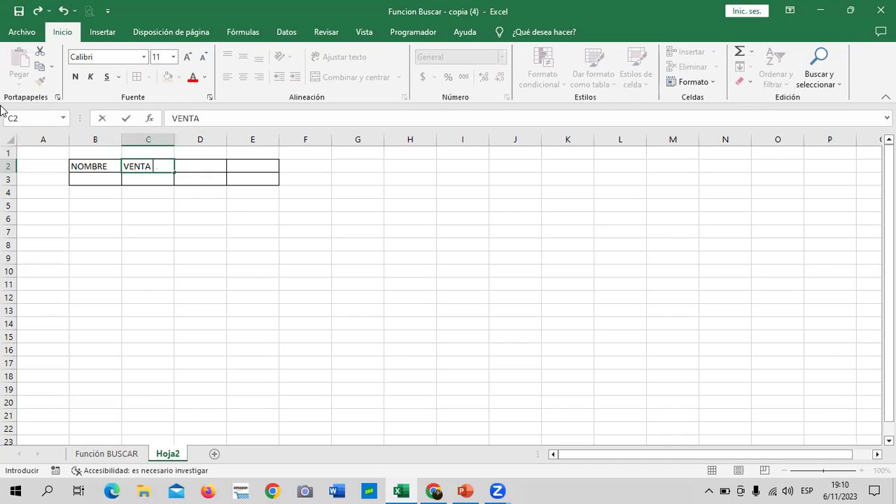
pyautogui.press('Tab')
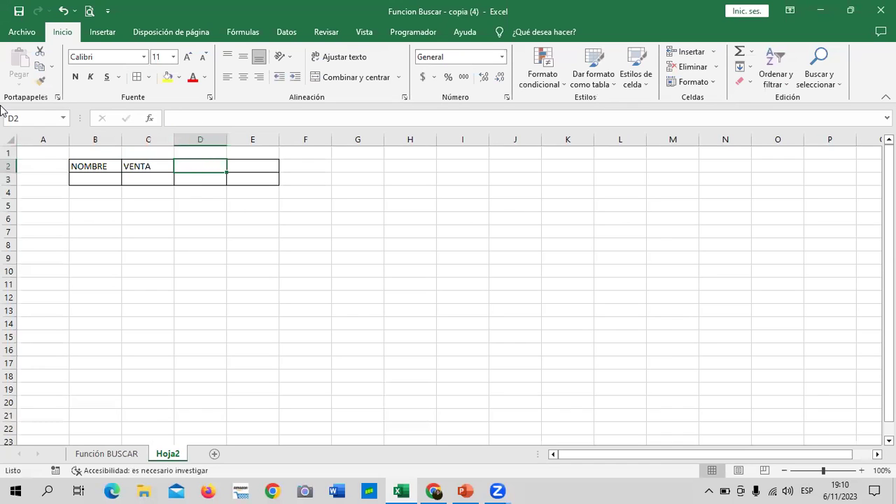
pyautogui.write('COMIS')
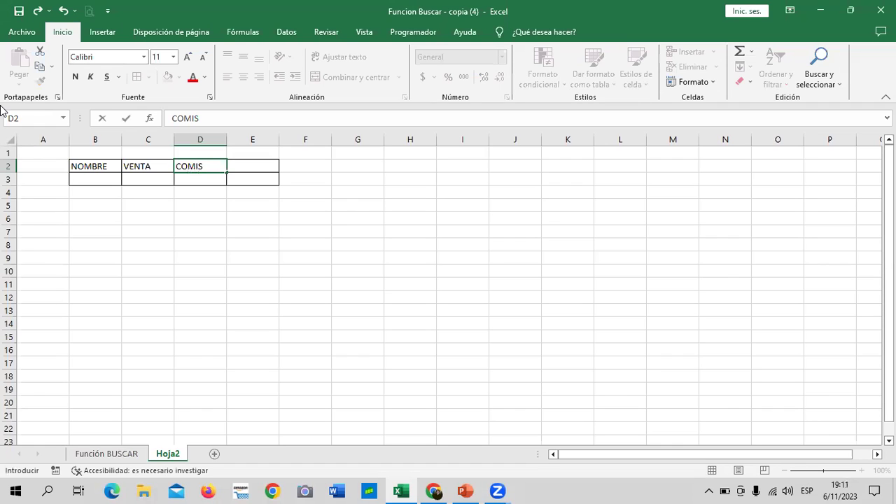
pyautogui.write('IÓN')
pyautogui.press('Return')
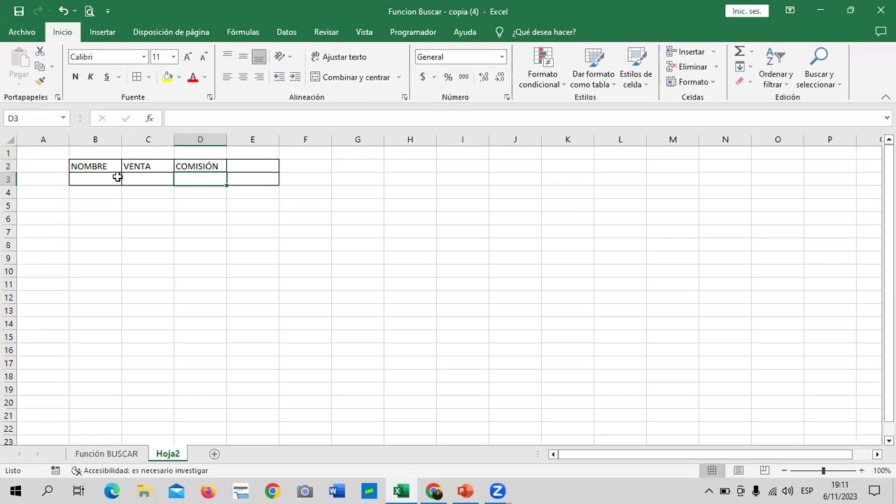
# Enter JUAN SOTO as the first name in B3.
pyautogui.click(112, 178)
pyautogui.write('JUAN SOTO')
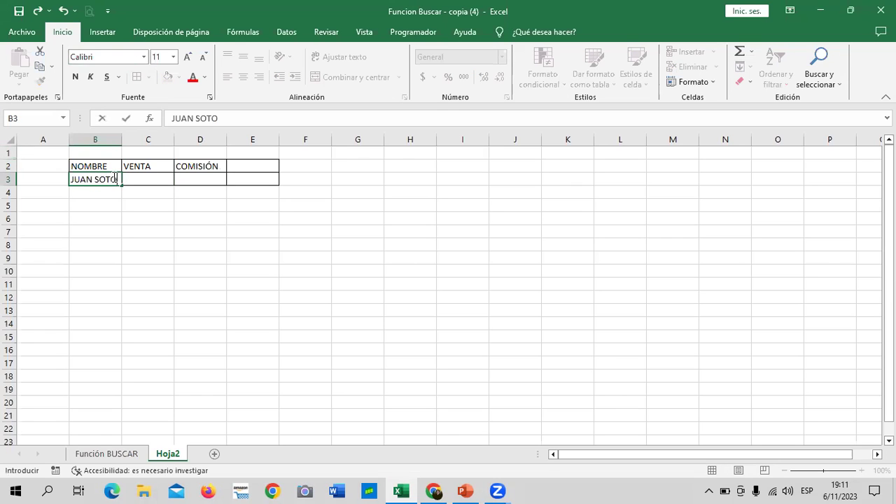
pyautogui.press('Tab')
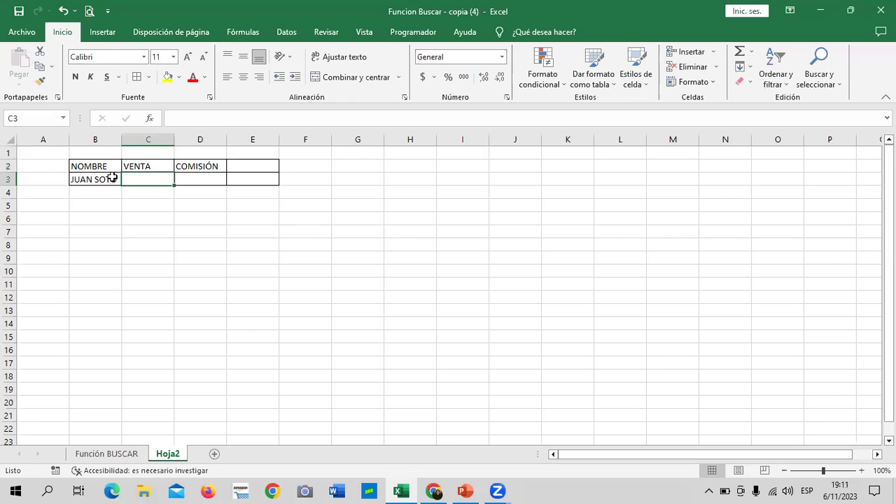
pyautogui.click(189, 179)
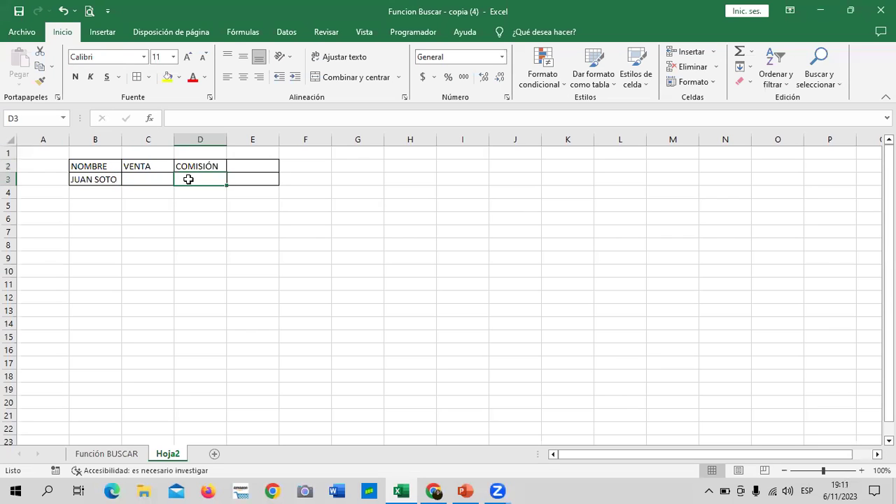
pyautogui.click(150, 176)
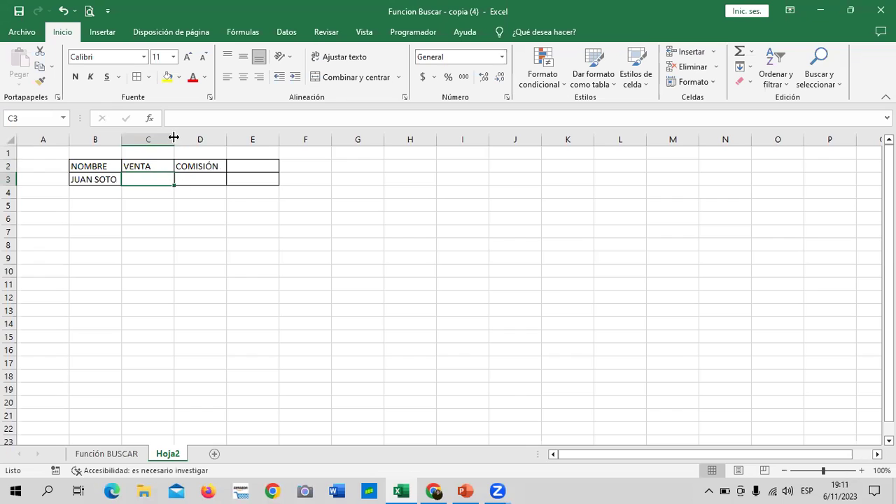
# Widen column C and centre the NOMBRE, VENTA and COMISIÓN headers.
pyautogui.moveTo(173, 138); pyautogui.dragTo(192, 138)
pyautogui.moveTo(112, 167); pyautogui.dragTo(209, 166)
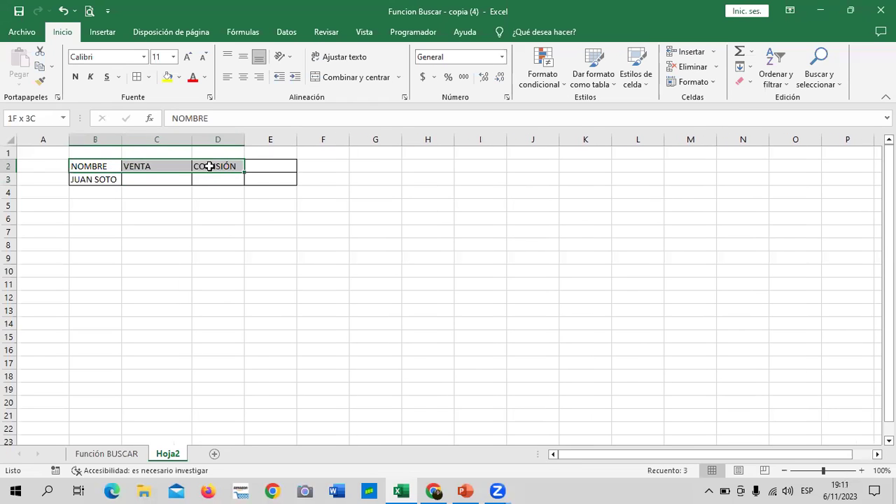
pyautogui.click(243, 77)
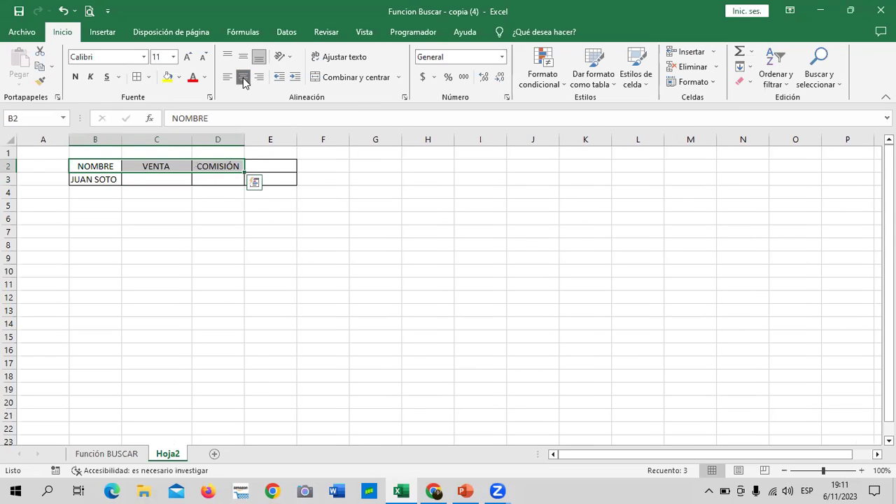
pyautogui.click(370, 212)
# Apply all borders to the B2:D3 table, leaving column E unbordered.
pyautogui.moveTo(276, 166); pyautogui.dragTo(278, 180)
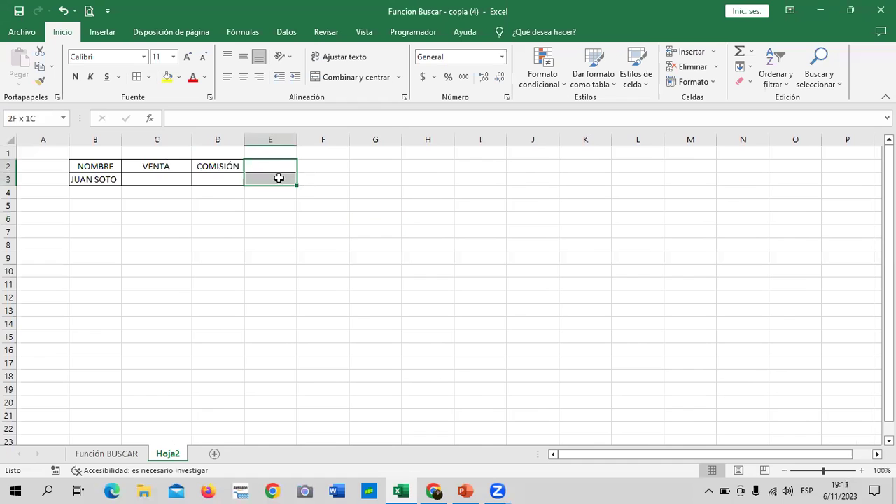
pyautogui.click(149, 77)
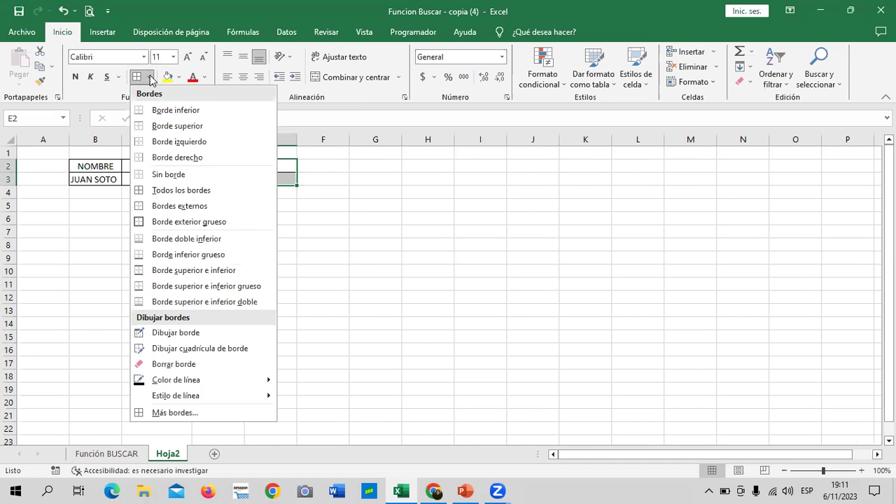
pyautogui.click(376, 255)
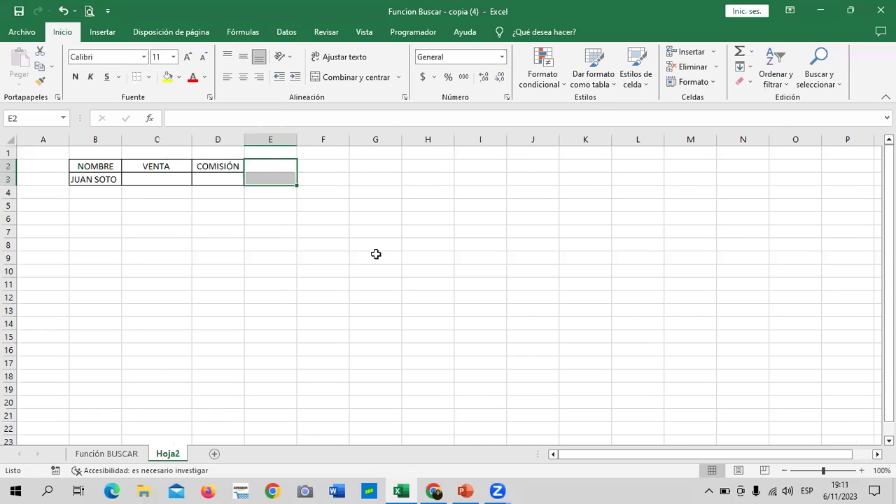
pyautogui.moveTo(116, 169); pyautogui.dragTo(222, 184)
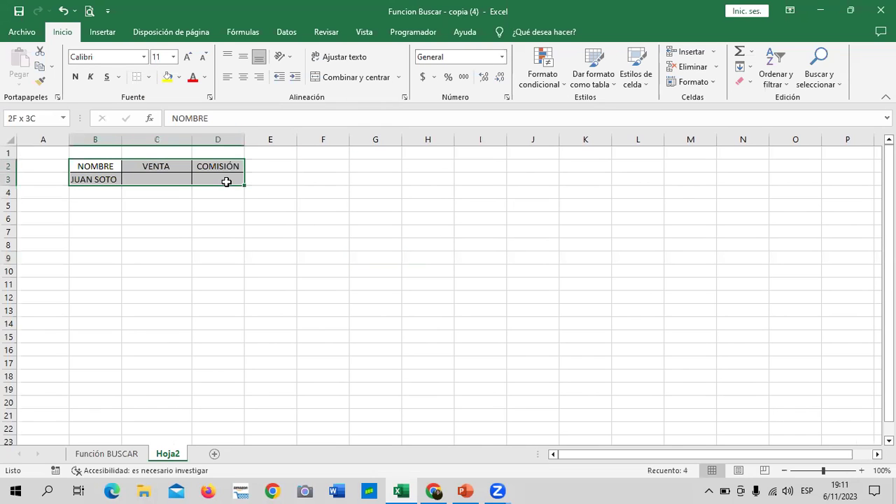
pyautogui.click(149, 77)
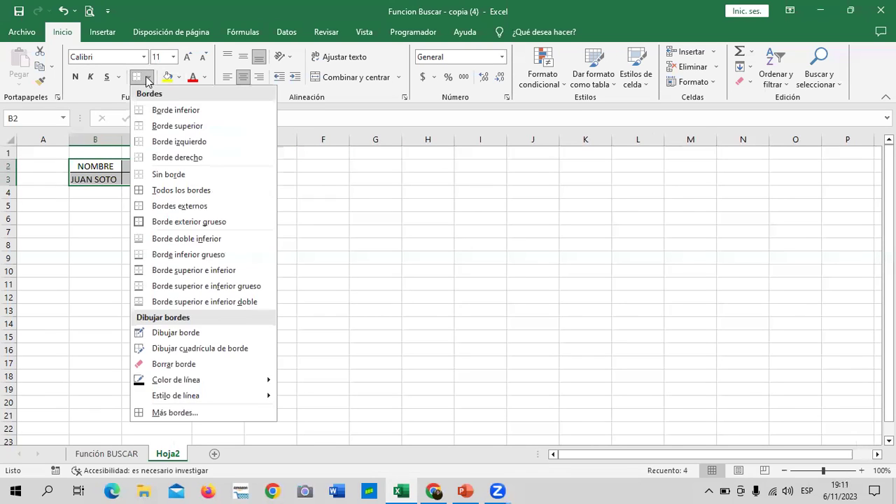
pyautogui.click(184, 190)
pyautogui.click(363, 253)
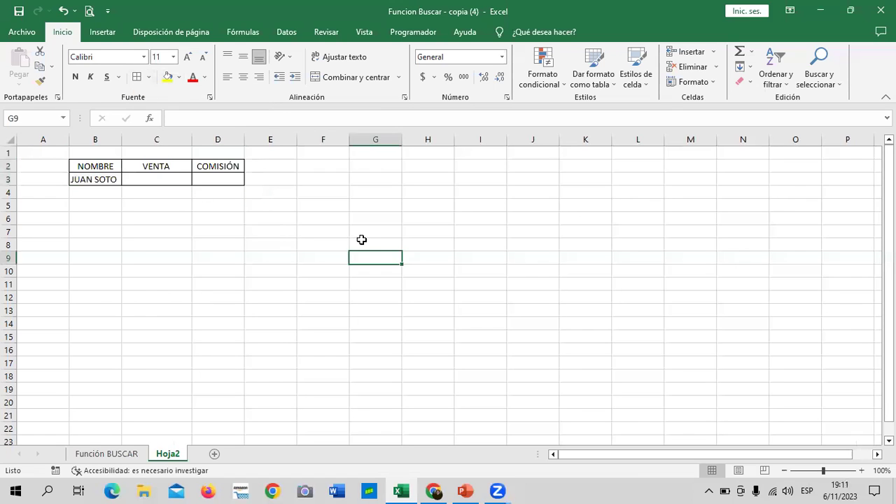
pyautogui.click(171, 179)
pyautogui.click(215, 181)
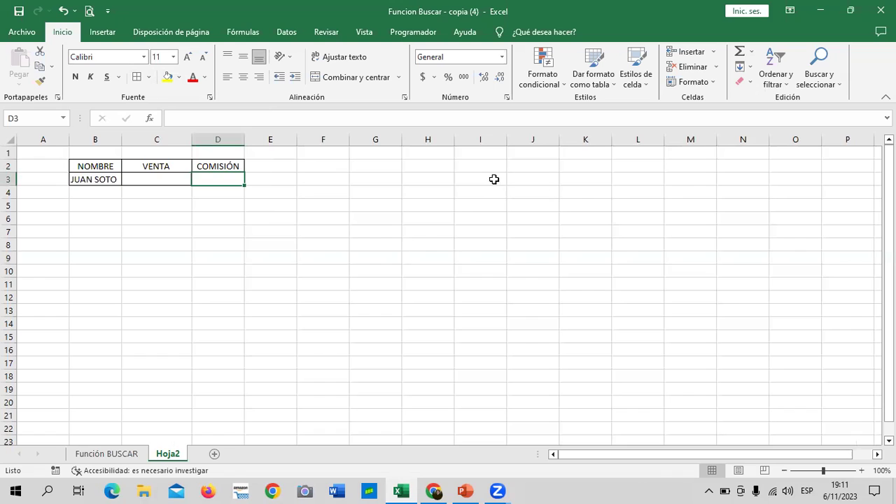
pyautogui.click(417, 166)
# Type the headers VENTAS in H2 and COMISIÓN in I2.
pyautogui.write('VENTAS')
pyautogui.press('Tab')
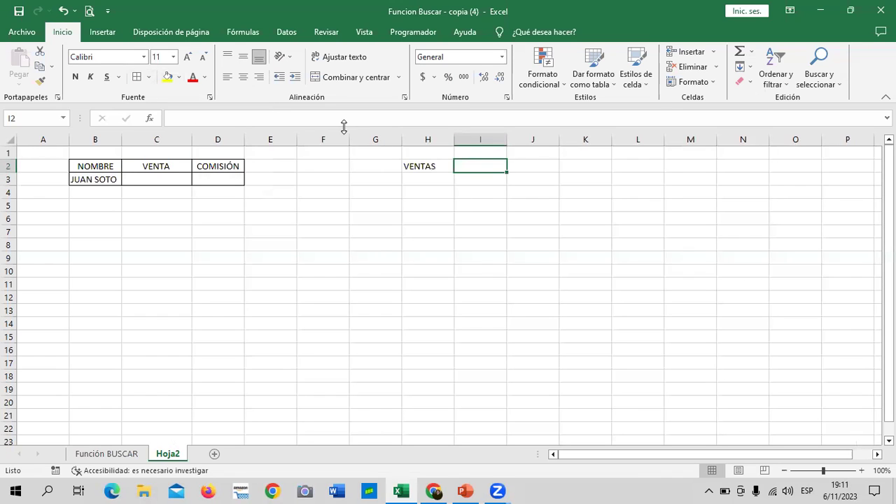
pyautogui.write('COMMISI')
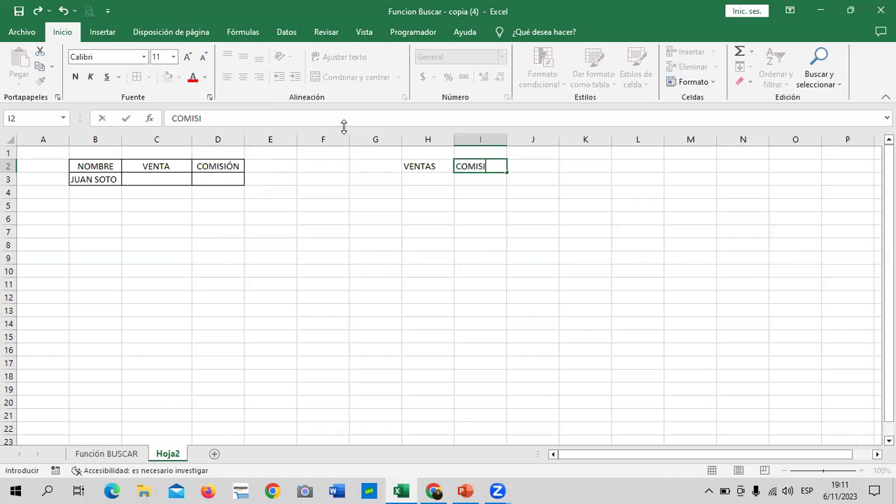
pyautogui.write('ÓN')
pyautogui.press('Return')
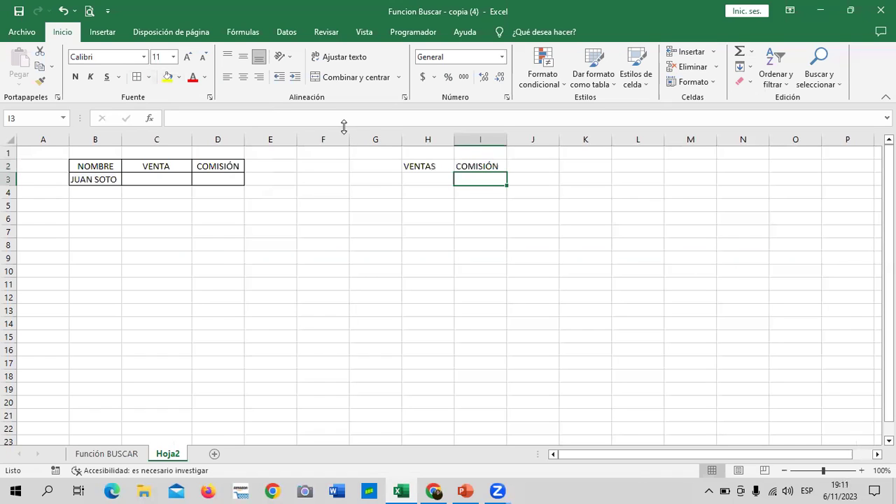
# Enter 200 in H3 in accounting currency format, showing $ 200.00.
pyautogui.click(425, 178)
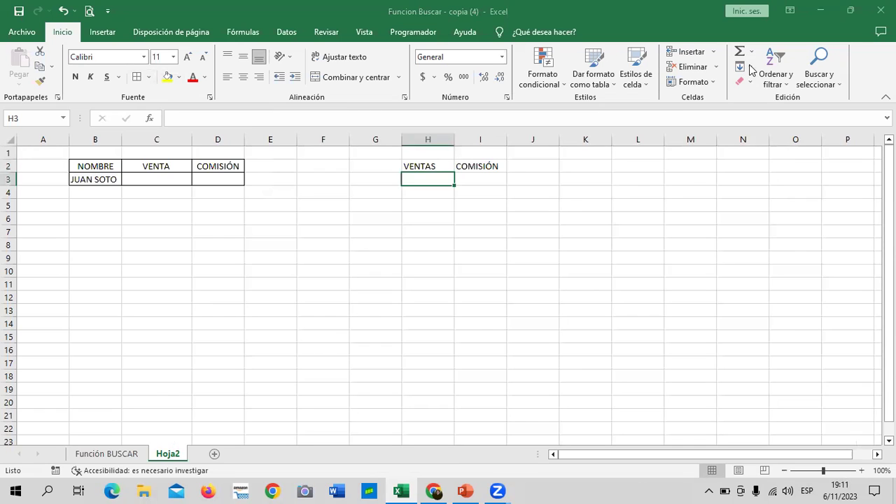
pyautogui.moveTo(662, 241); pyautogui.dragTo(674, 232)
pyautogui.click(425, 180)
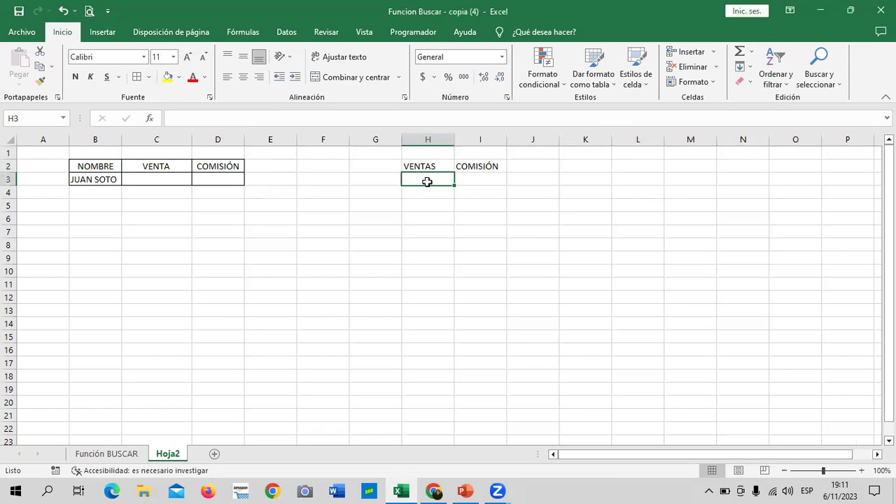
pyautogui.click(422, 77)
pyautogui.press('F2')
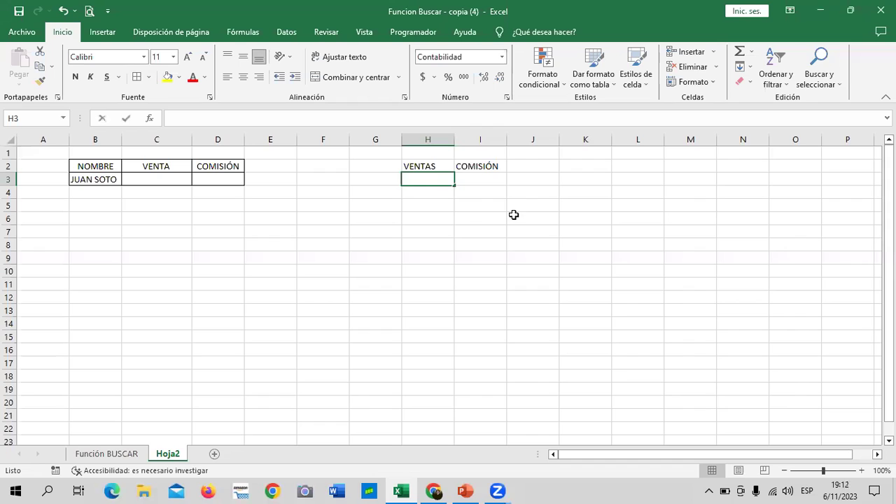
pyautogui.write('200')
pyautogui.click(568, 230)
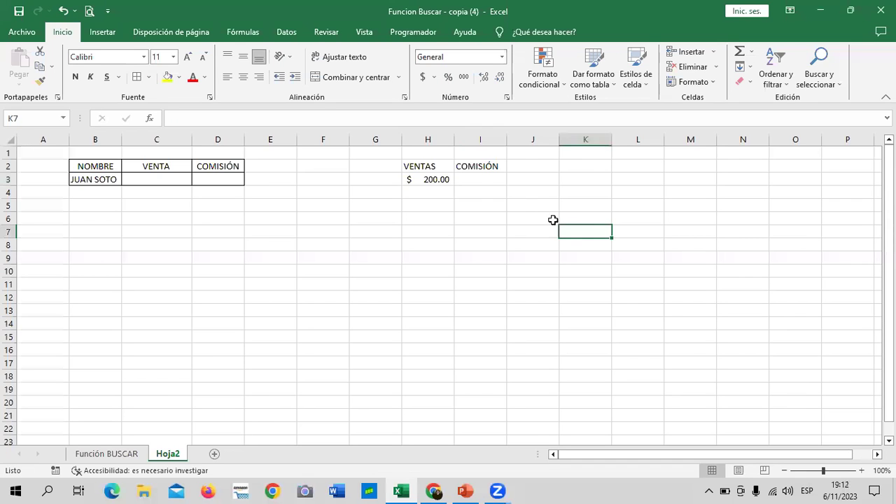
pyautogui.click(430, 181)
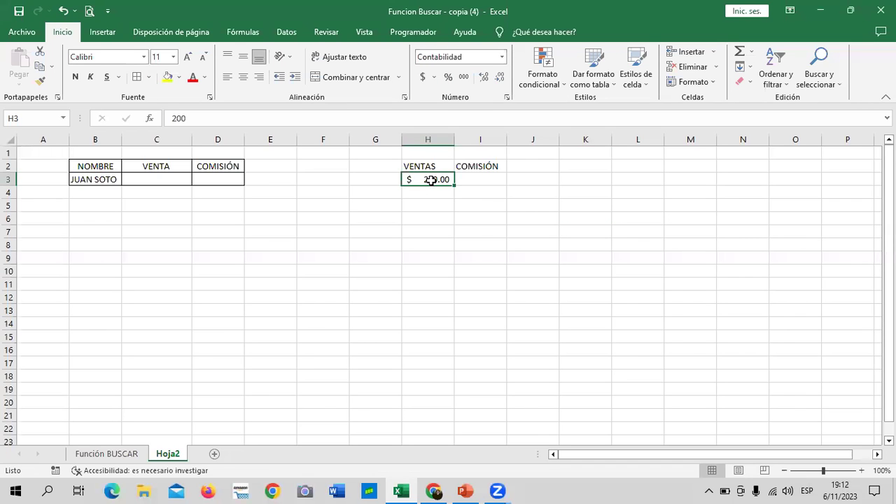
# Fill column H down from $200.00 as a series with increment 50 and limit 3000.
pyautogui.click(748, 70)
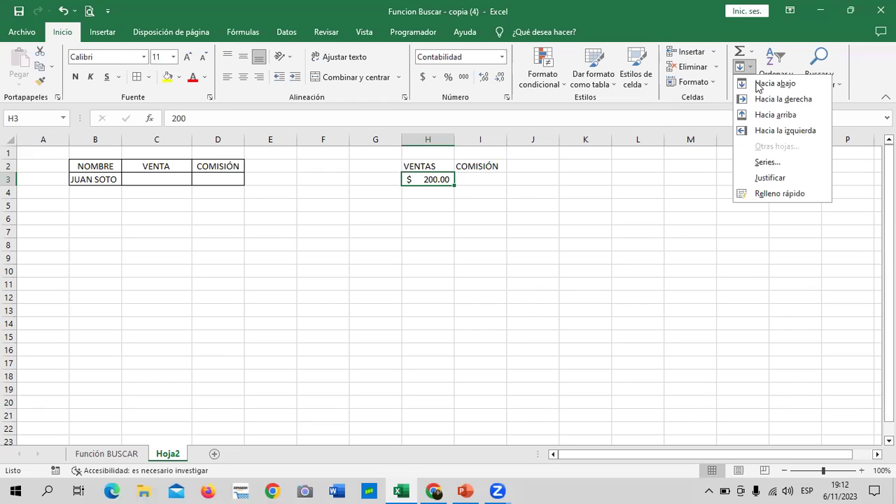
pyautogui.click(783, 164)
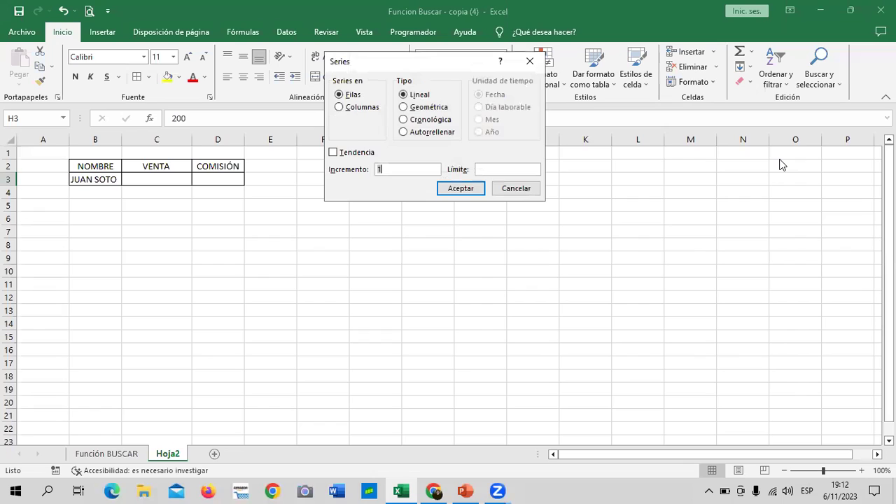
pyautogui.moveTo(450, 66); pyautogui.dragTo(437, 130)
pyautogui.click(327, 170)
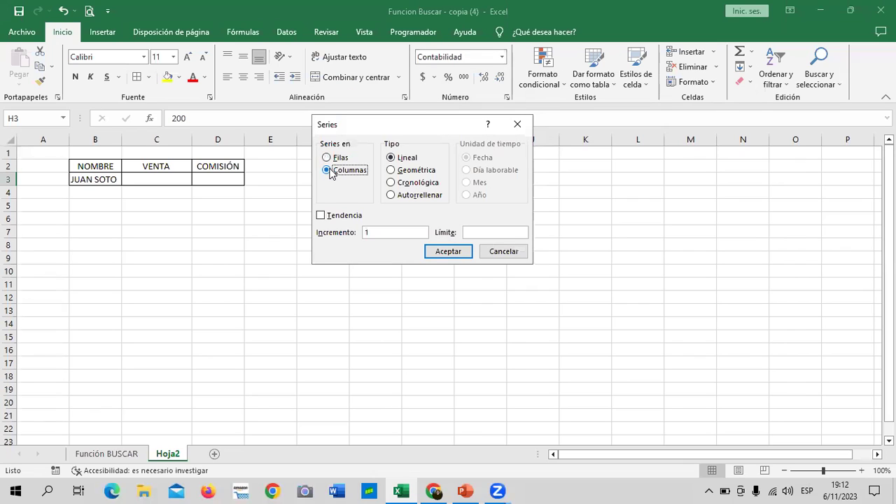
pyautogui.click(397, 233)
pyautogui.write('000')
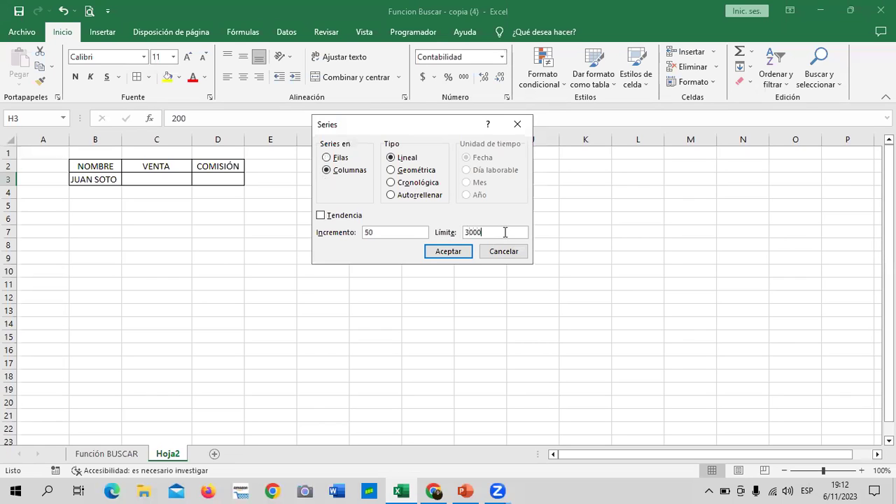
pyautogui.click(456, 252)
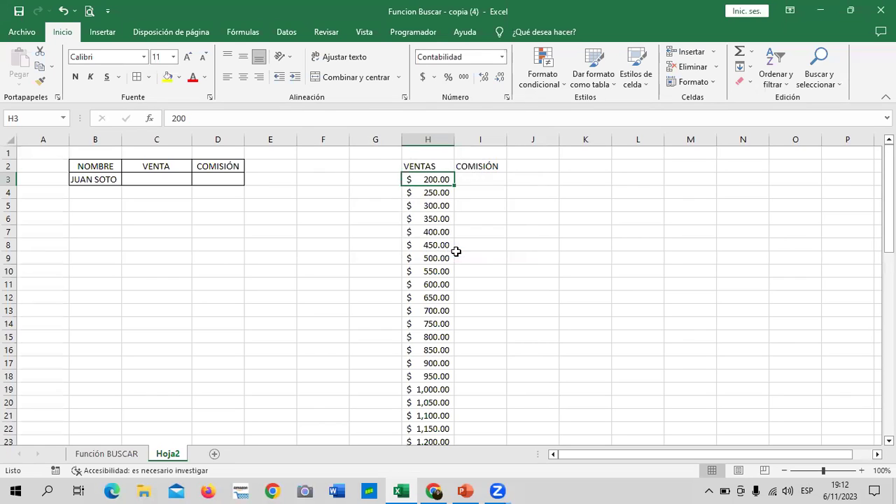
pyautogui.click(528, 277)
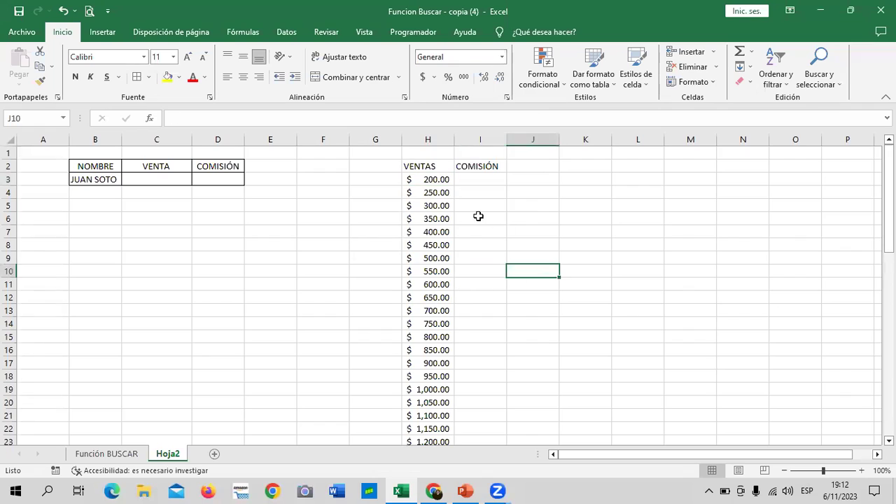
# Check the VENTAS series values, confirming it ends at $ 3,000.00 in H59.
pyautogui.click(436, 181)
pyautogui.click(437, 193)
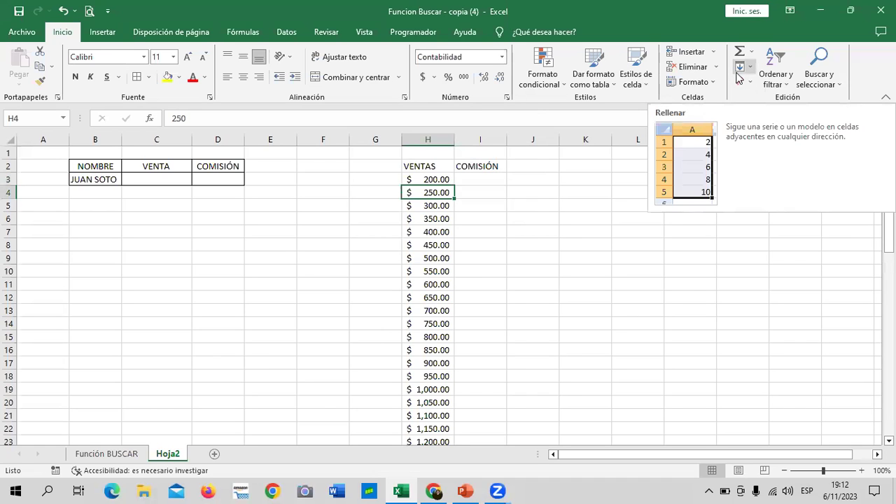
pyautogui.scroll(-4, 420, 364)
pyautogui.scroll(-4, 420, 365)
pyautogui.scroll(-8, 420, 363)
pyautogui.click(446, 284)
pyautogui.scroll(5, 477, 330)
pyautogui.scroll(10, 477, 330)
pyautogui.scroll(1, 476, 330)
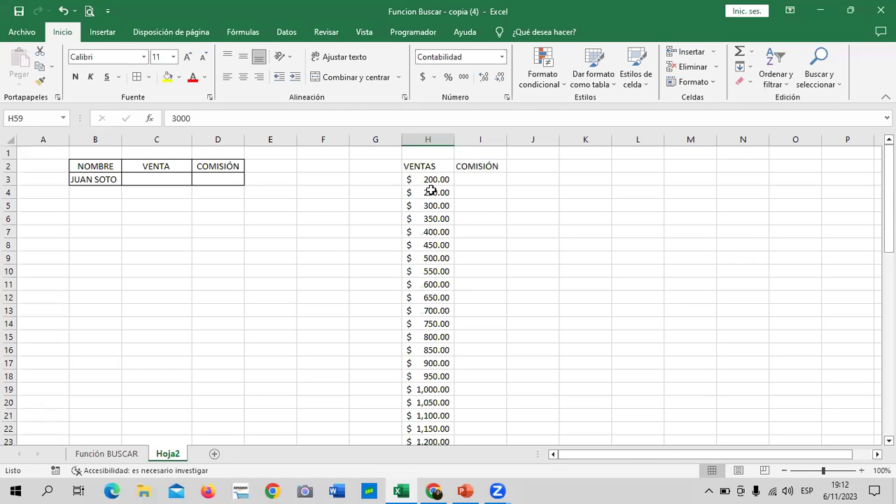
# Apply all borders to the VENTAS and COMISIÓN table H2:I59.
pyautogui.moveTo(428, 168)
pyautogui.mouseDown()
pyautogui.moveTo(489, 490)
pyautogui.moveTo(472, 394)
pyautogui.mouseUp()
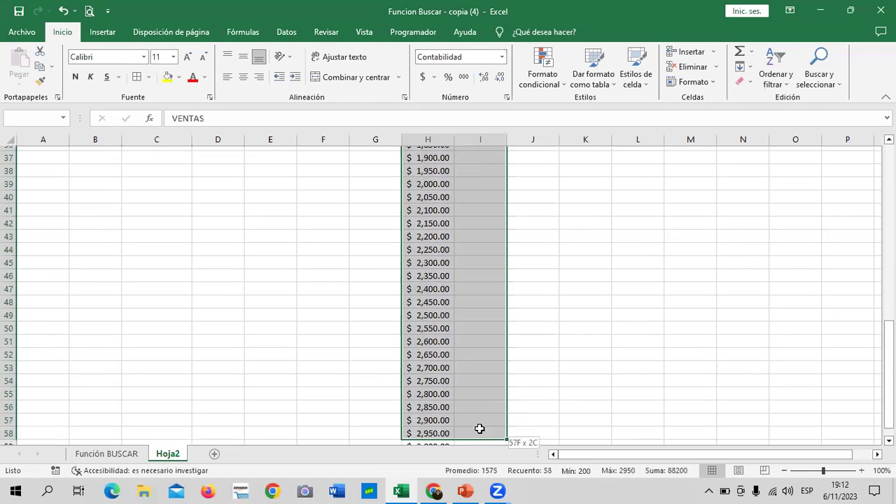
pyautogui.moveTo(474, 367); pyautogui.dragTo(472, 364)
pyautogui.click(137, 77)
pyautogui.scroll(3, 696, 252)
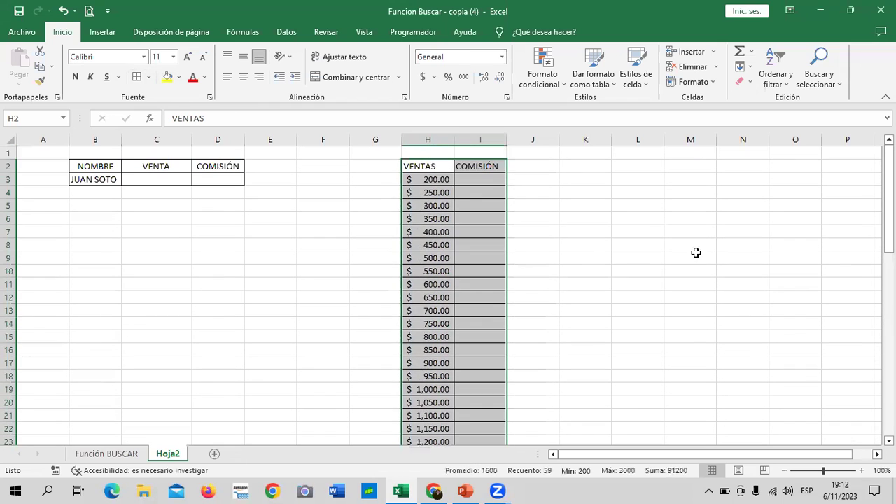
pyautogui.click(690, 258)
pyautogui.click(741, 68)
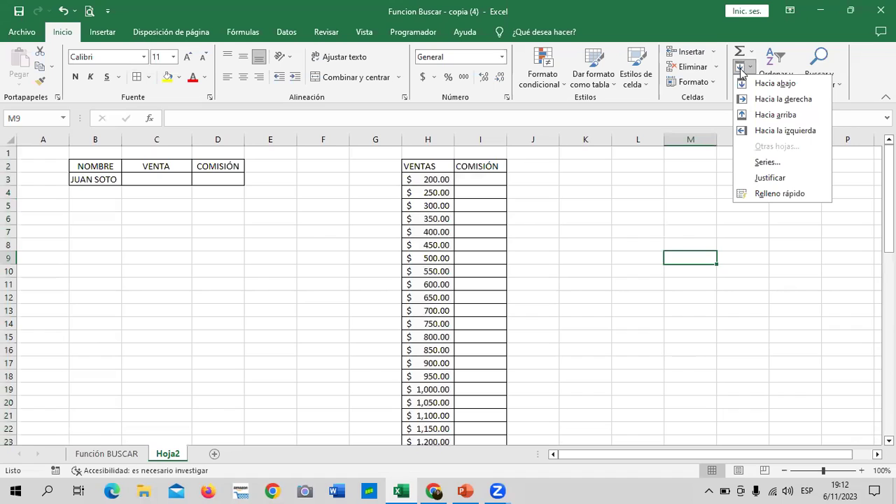
pyautogui.click(767, 163)
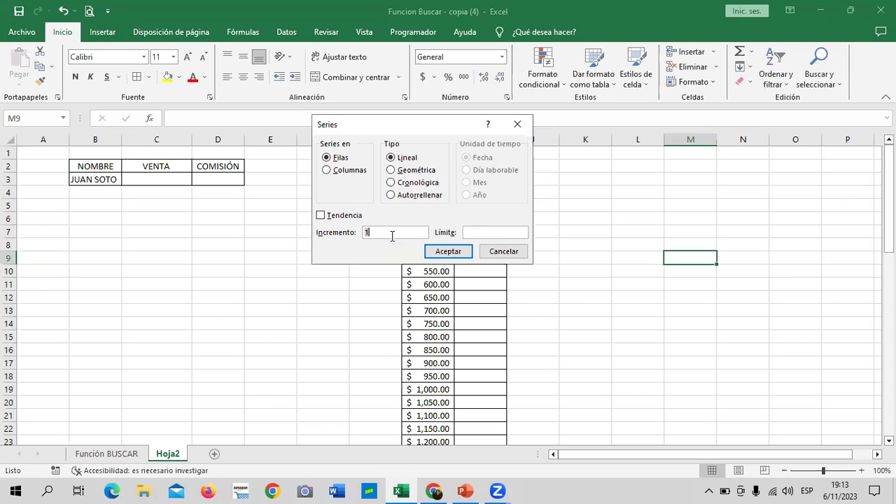
pyautogui.click(504, 251)
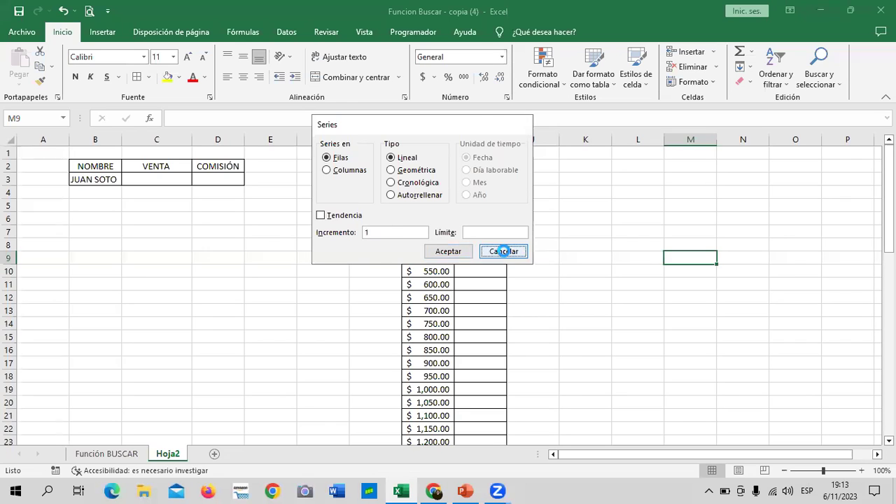
pyautogui.click(601, 261)
pyautogui.click(495, 177)
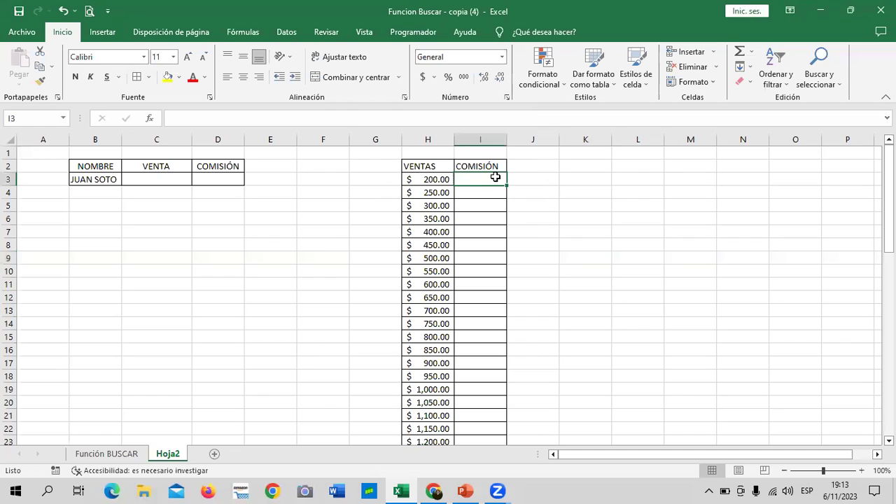
# Format I3 as a percentage and enter 1% there, then 2 in I4.
pyautogui.click(448, 77)
pyautogui.write('1')
pyautogui.press('Return')
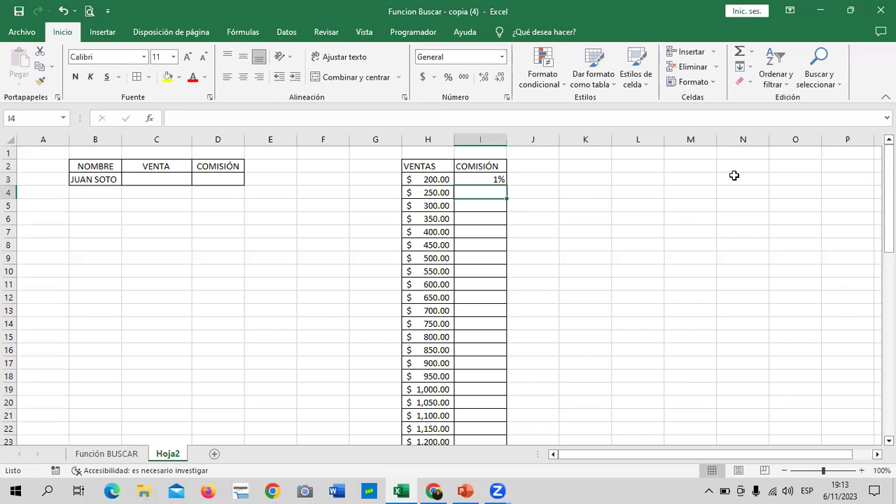
pyautogui.click(650, 208)
pyautogui.click(478, 181)
pyautogui.click(495, 191)
pyautogui.write('2')
pyautogui.press('Return')
# Correct I4 to 2% and fill the commission percentages down to 57% in row 59.
pyautogui.click(634, 270)
pyautogui.click(498, 192)
pyautogui.click(448, 77)
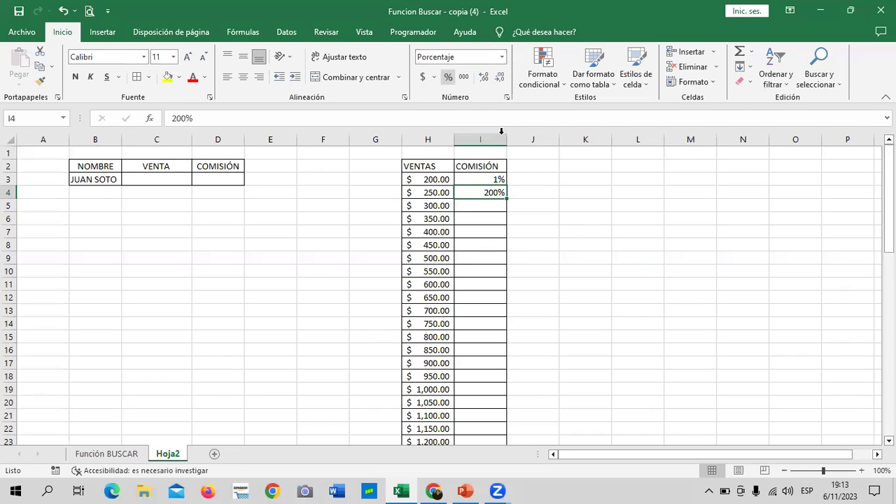
pyautogui.press('Delete')
pyautogui.write('2')
pyautogui.press('Return')
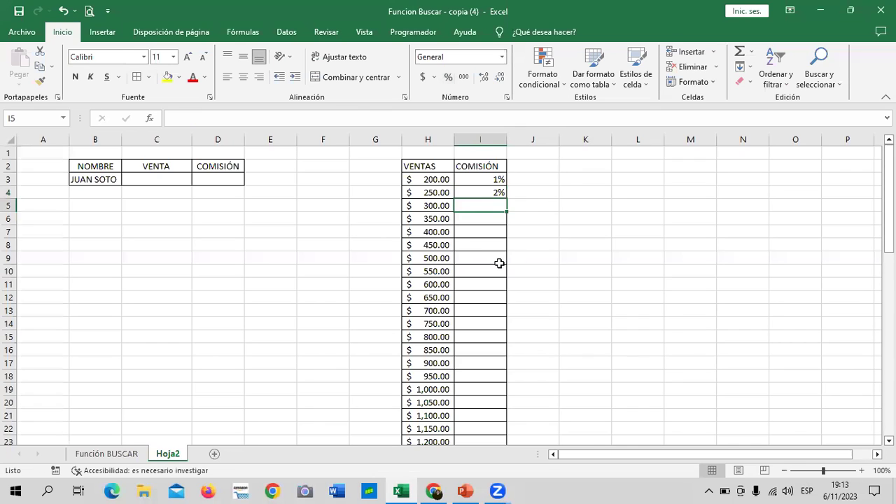
pyautogui.moveTo(497, 180); pyautogui.dragTo(496, 447)
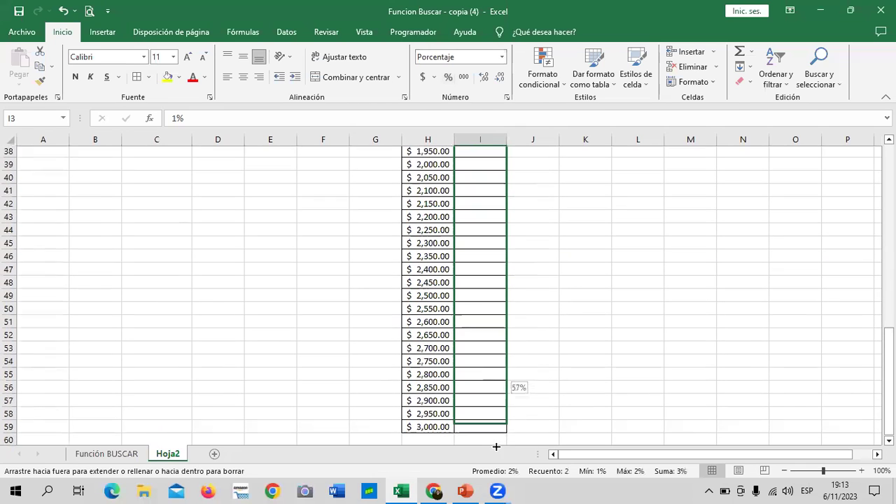
pyautogui.moveTo(496, 447); pyautogui.dragTo(507, 422)
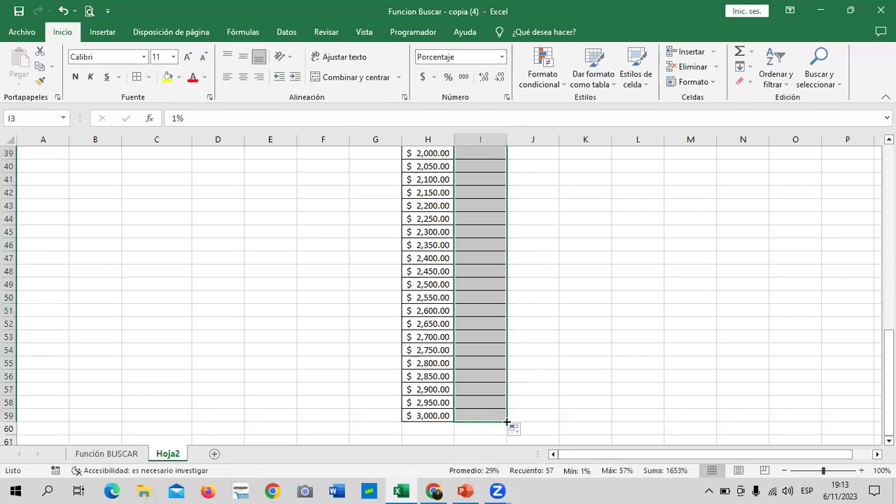
pyautogui.click(575, 405)
# Select the VENTAS and COMISIÓN headers H2:I2 for a cell style.
pyautogui.scroll(6, 581, 364)
pyautogui.scroll(4, 597, 362)
pyautogui.scroll(3, 598, 361)
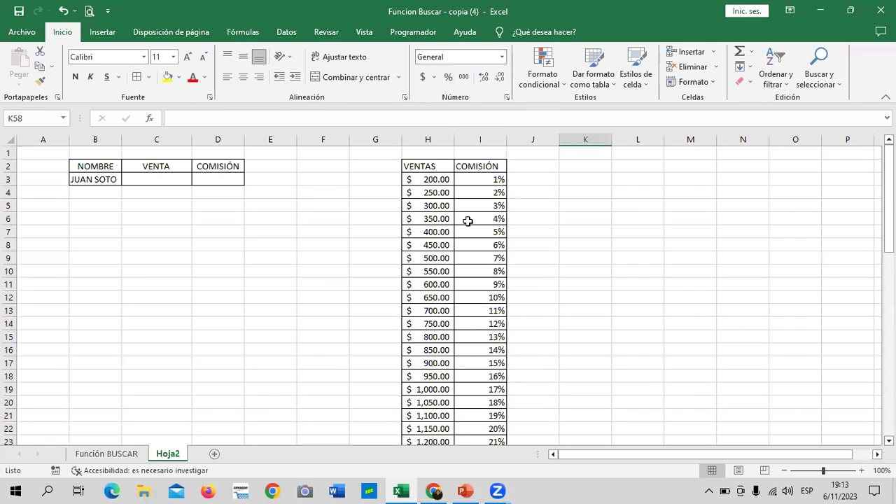
pyautogui.moveTo(430, 166); pyautogui.dragTo(477, 167)
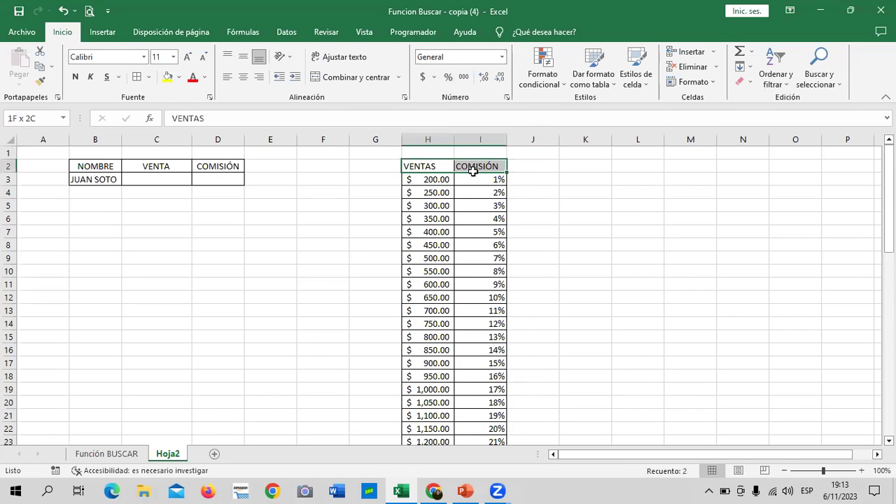
pyautogui.click(635, 77)
# Give the H2:I2 and B2:D2 headers the green accent style, 14-pt font, and autofit column I.
pyautogui.click(842, 287)
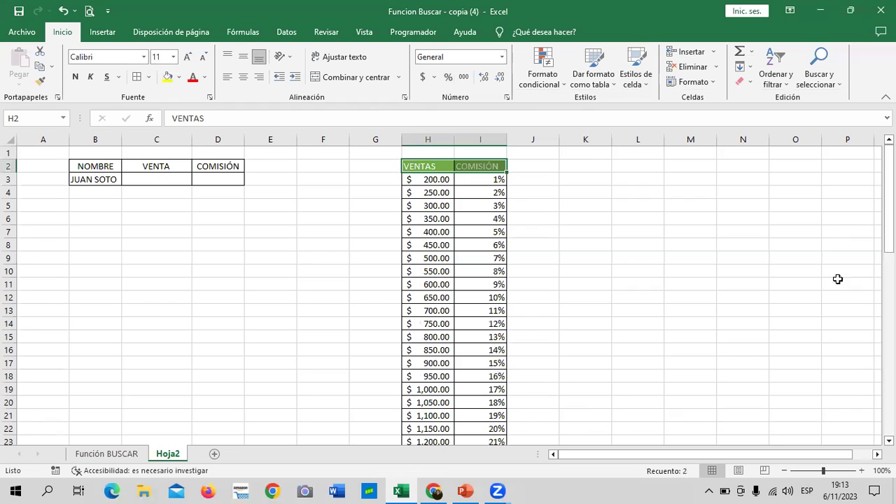
pyautogui.click(187, 57)
pyautogui.click(187, 57)
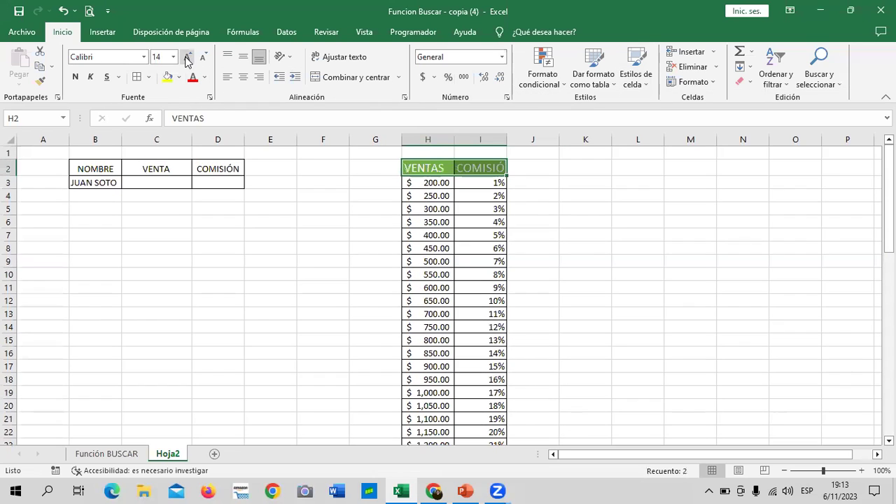
pyautogui.doubleClick(506, 135)
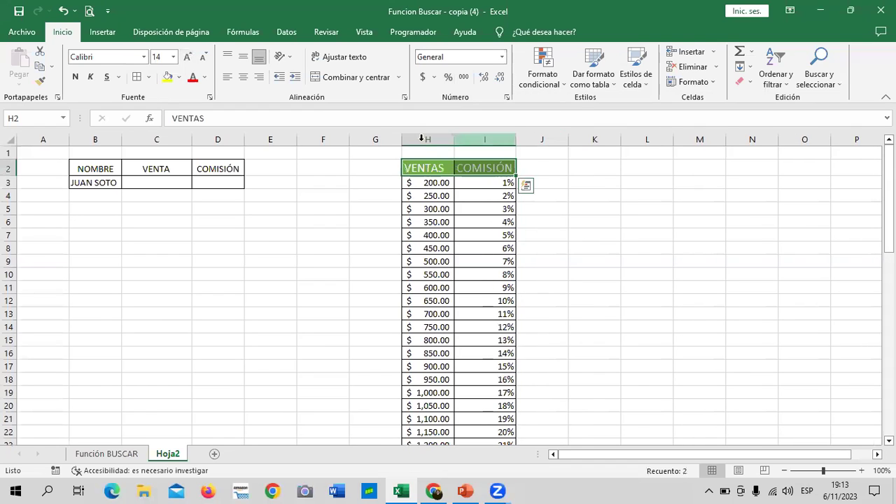
pyautogui.moveTo(82, 170); pyautogui.dragTo(210, 170)
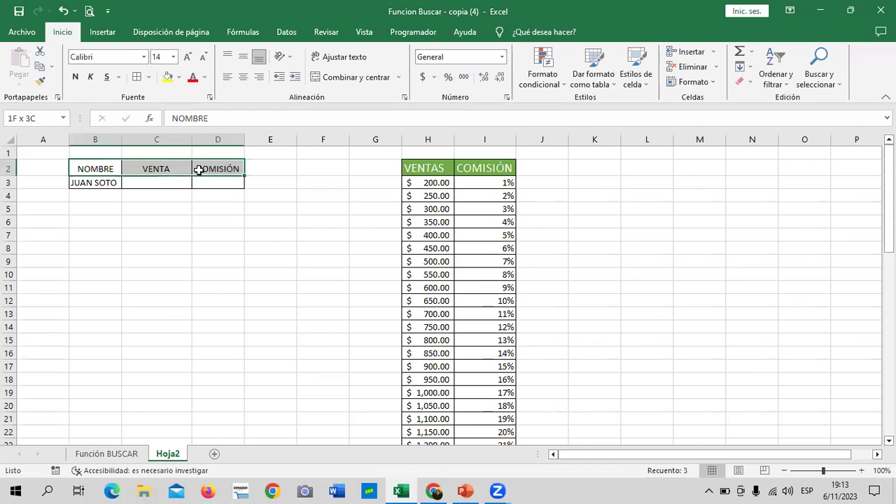
pyautogui.click(637, 86)
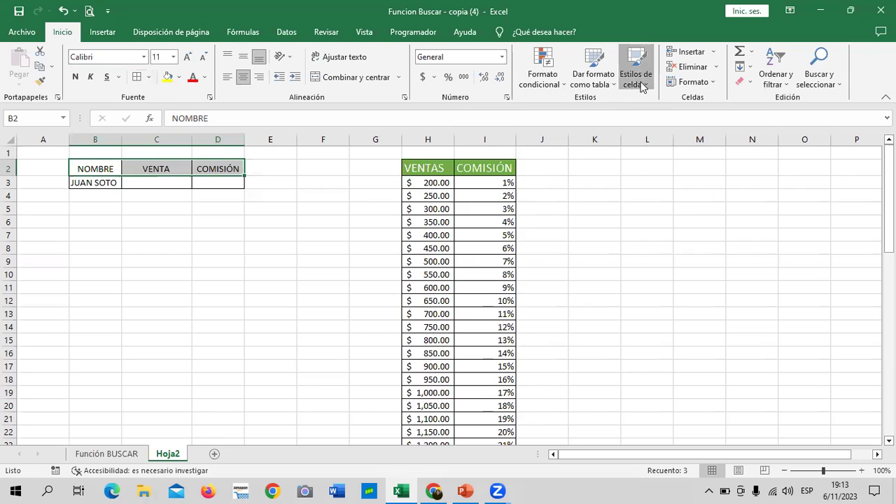
pyautogui.click(836, 286)
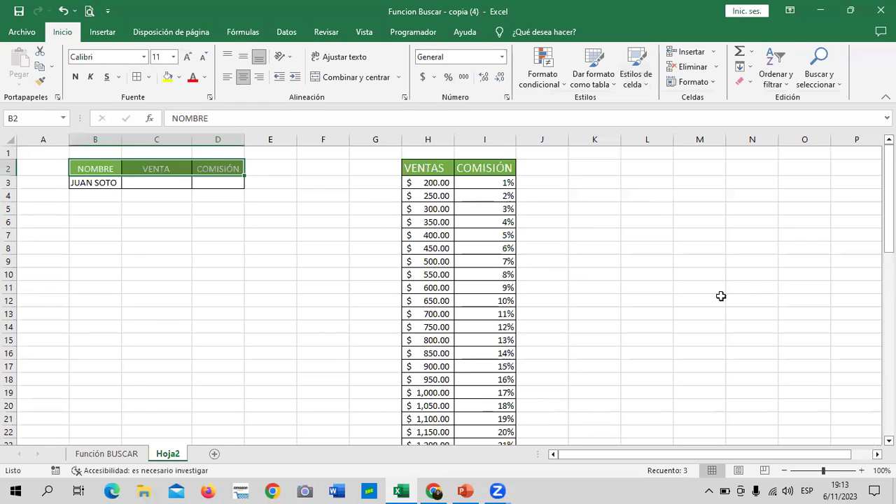
pyautogui.click(719, 299)
# Check the table values, widen column D slightly, and select the empty VENTA cell C3.
pyautogui.click(166, 183)
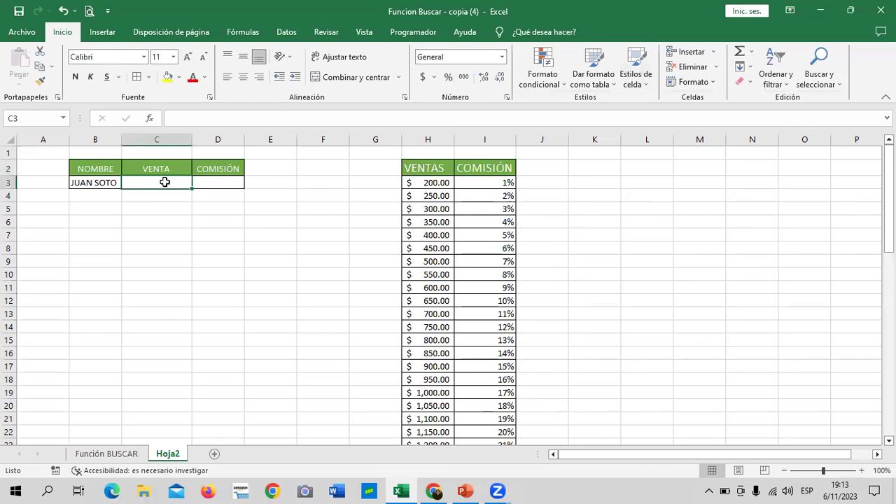
pyautogui.moveTo(8, 189)
pyautogui.mouseDown()
pyautogui.moveTo(8, 211)
pyautogui.moveTo(6, 195)
pyautogui.mouseUp()
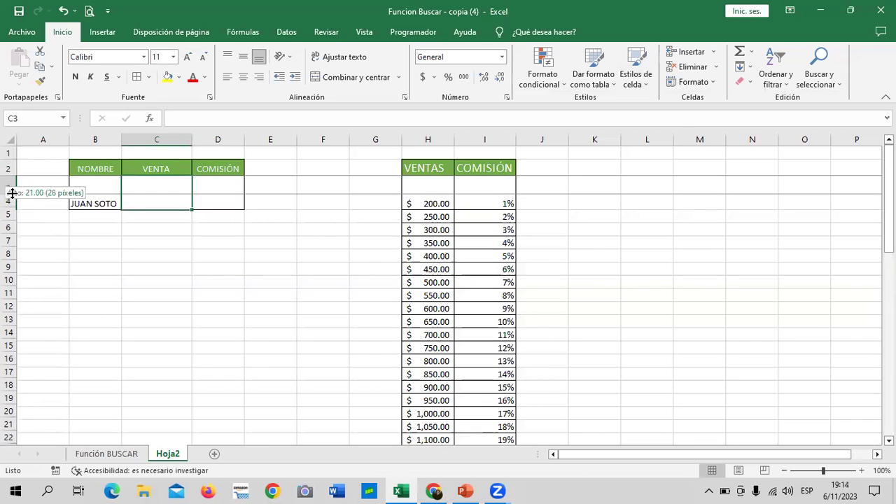
pyautogui.click(212, 188)
pyautogui.click(152, 183)
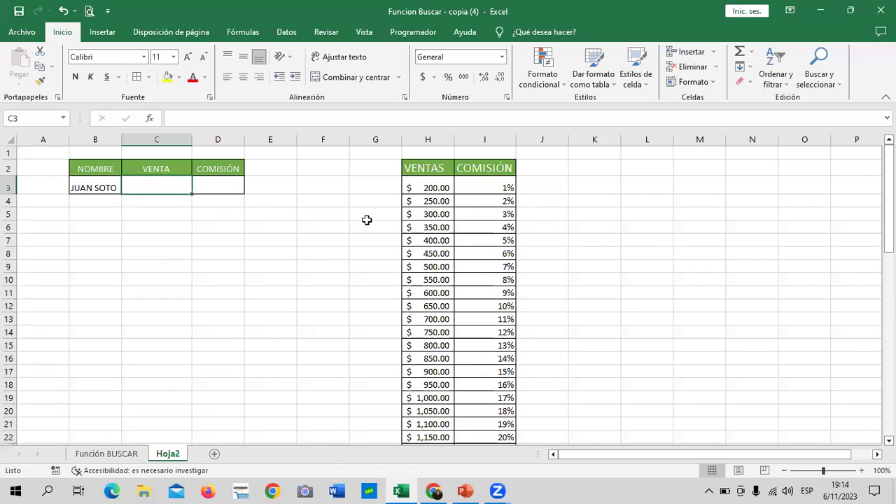
pyautogui.click(437, 187)
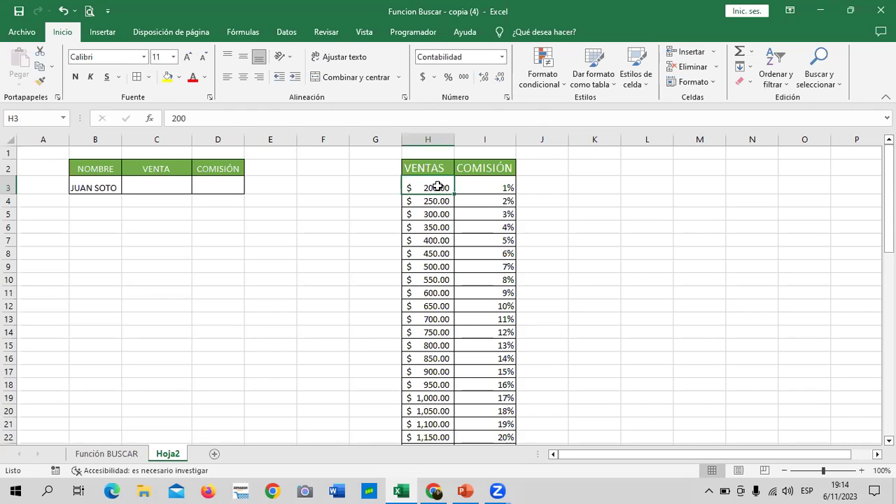
pyautogui.click(152, 194)
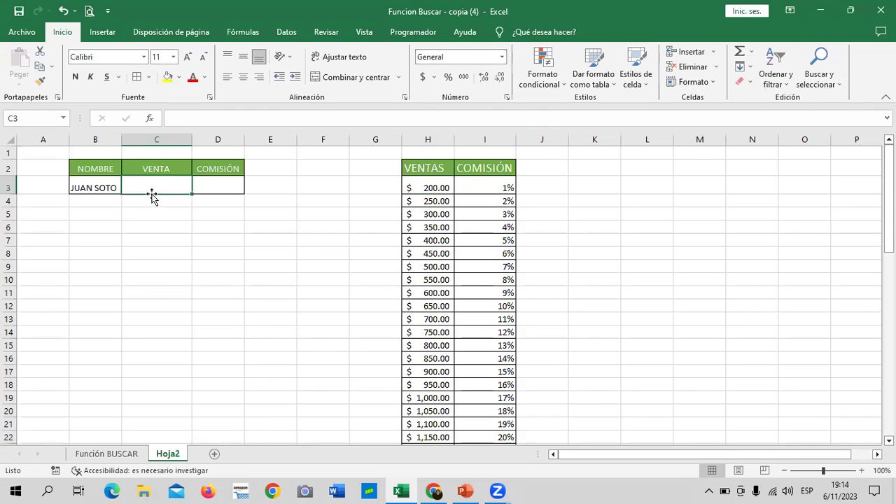
pyautogui.click(218, 185)
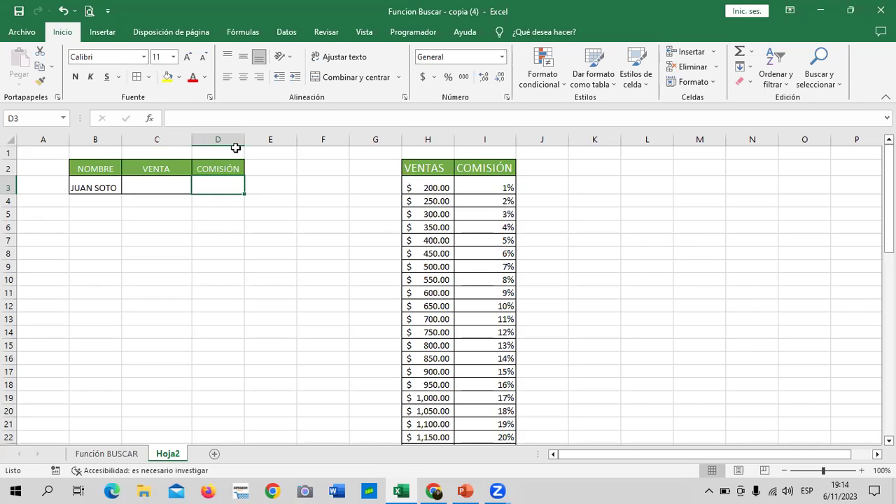
pyautogui.moveTo(247, 140); pyautogui.dragTo(251, 140)
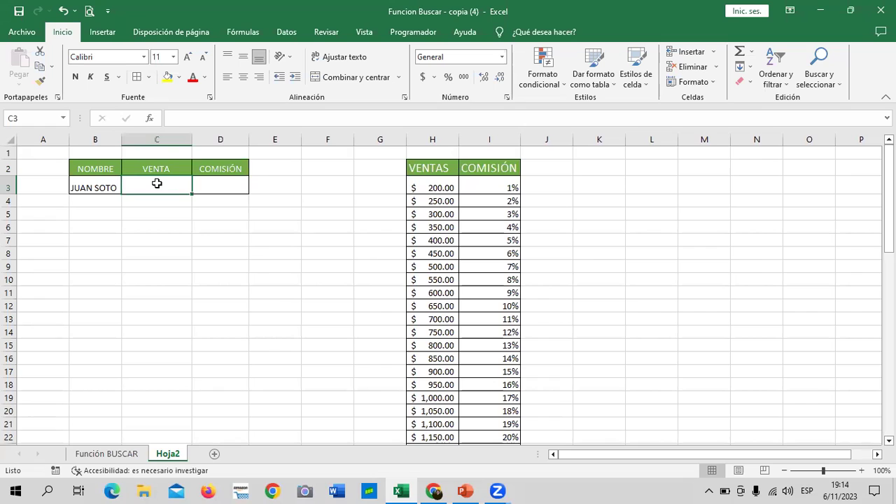
pyautogui.click(111, 188)
pyautogui.click(425, 307)
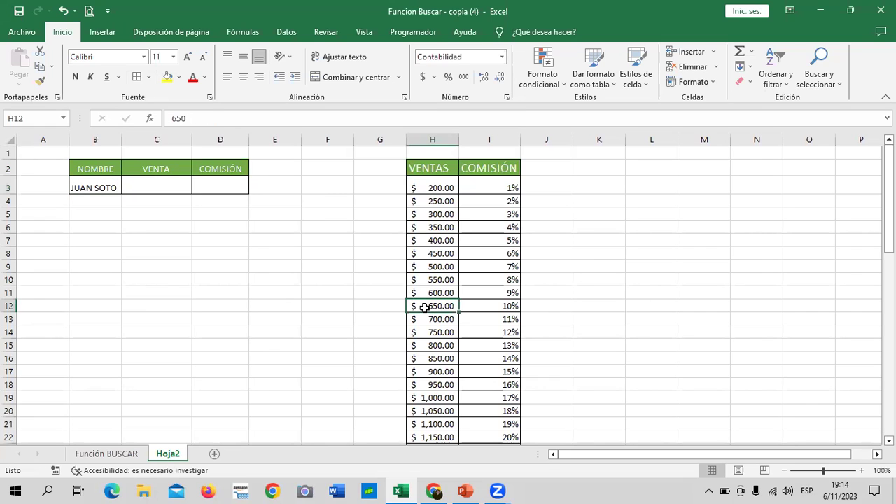
pyautogui.click(482, 309)
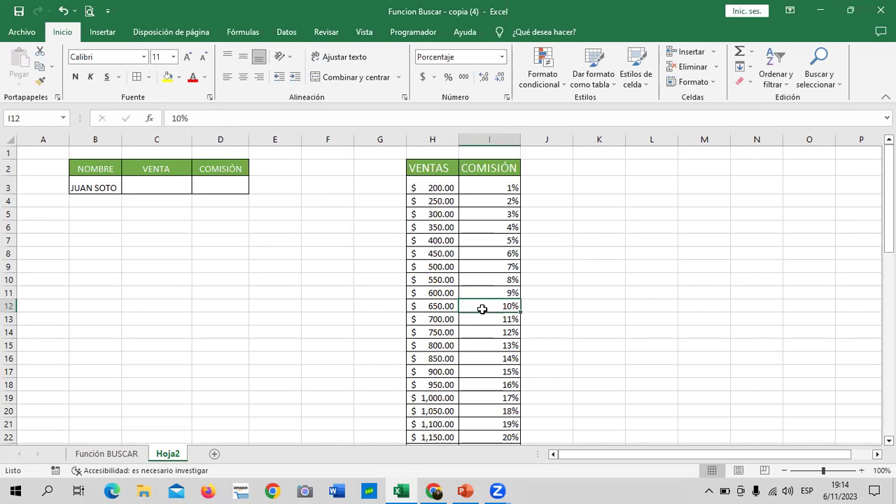
pyautogui.click(712, 294)
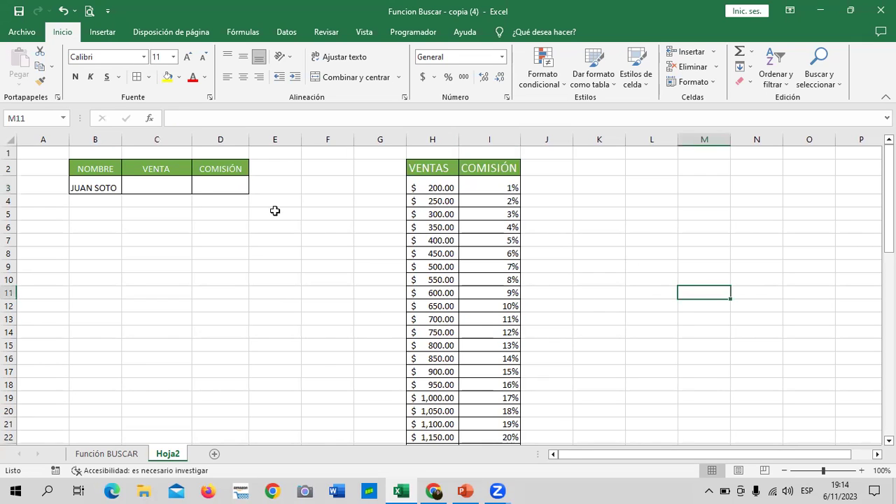
pyautogui.click(159, 188)
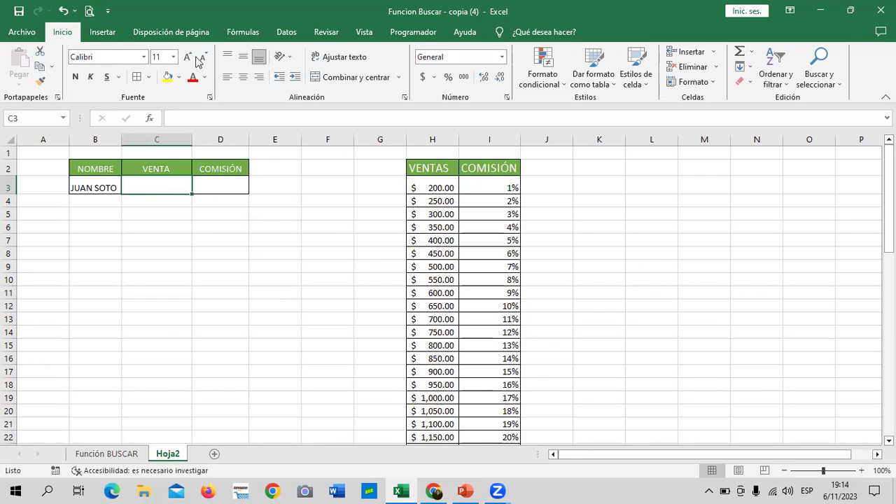
# Open Validación de datos for C3 and set Permitir to Lista.
pyautogui.click(287, 33)
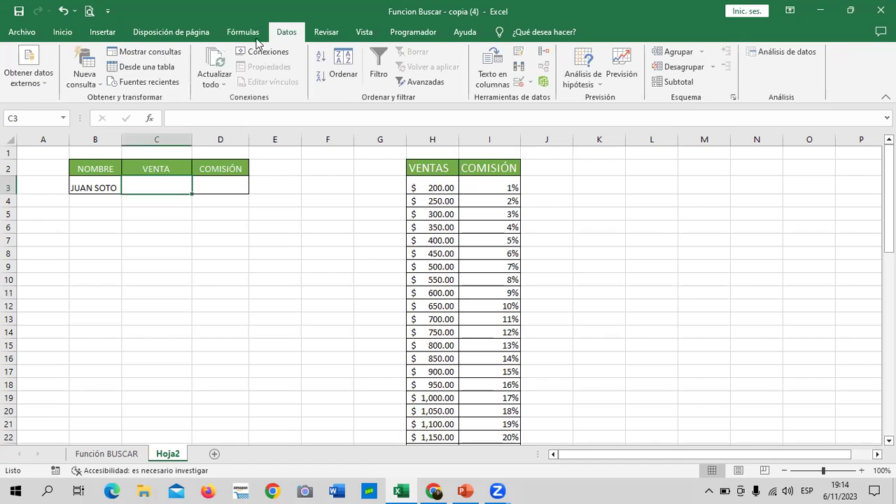
pyautogui.click(311, 252)
pyautogui.click(159, 183)
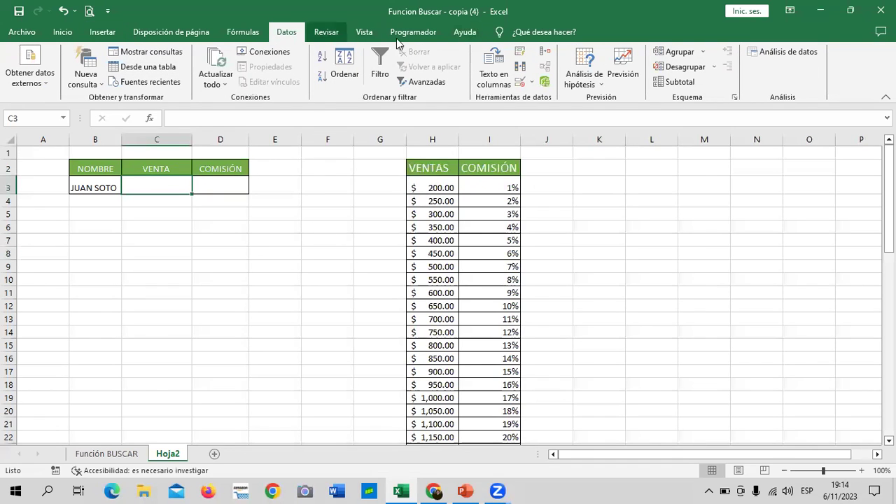
pyautogui.click(529, 82)
pyautogui.click(521, 82)
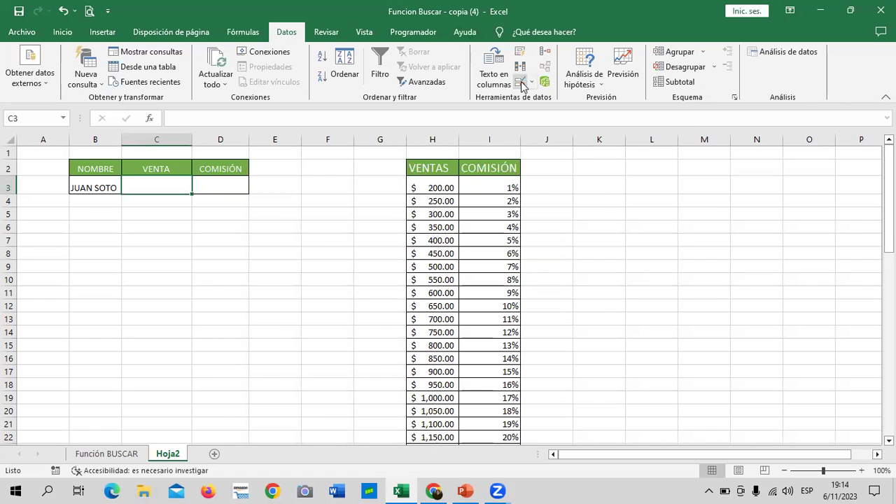
pyautogui.click(376, 161)
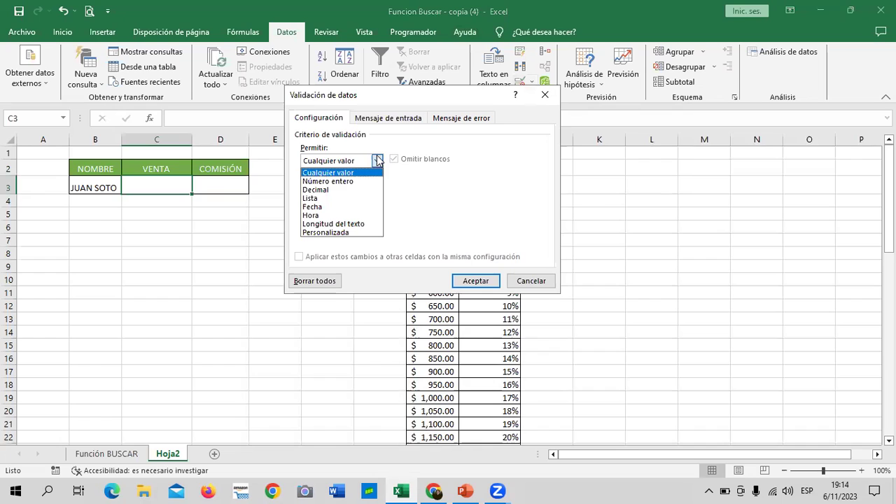
pyautogui.click(309, 199)
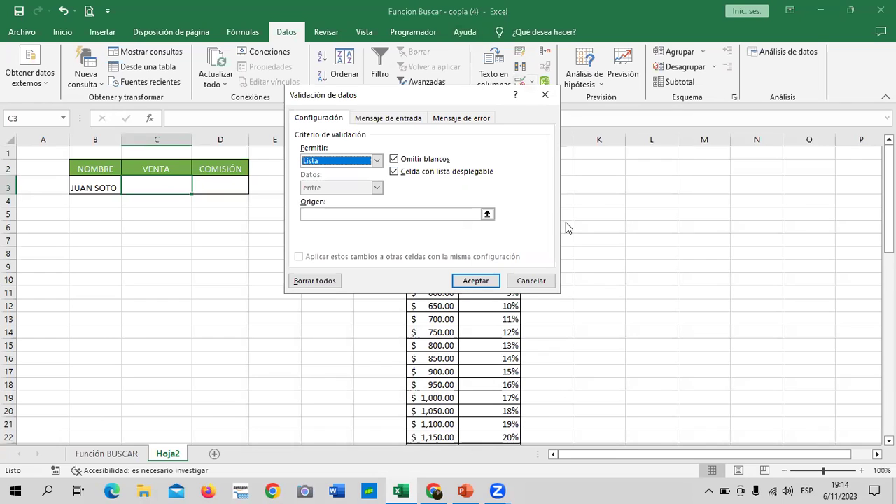
# Set the list source to the sales amounts $H$3:$H$58 and confirm the validation.
pyautogui.click(487, 214)
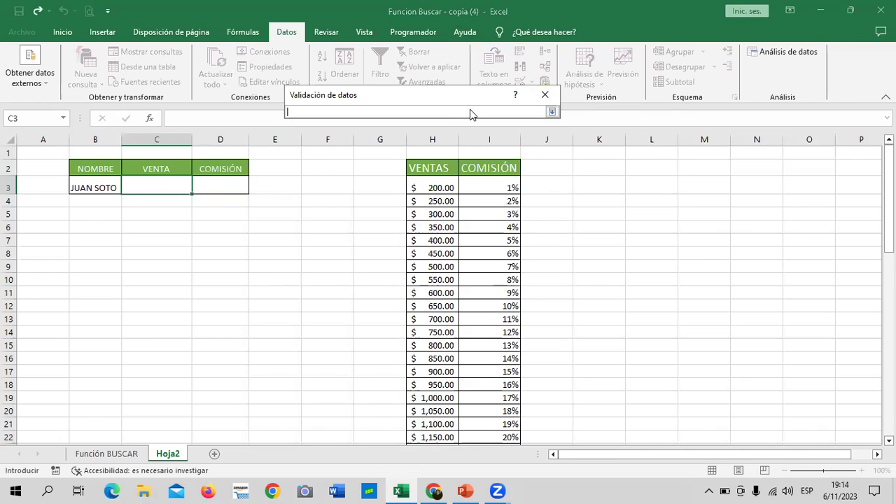
pyautogui.moveTo(470, 106); pyautogui.dragTo(794, 193)
pyautogui.moveTo(426, 186)
pyautogui.mouseDown()
pyautogui.moveTo(435, 490)
pyautogui.moveTo(430, 413)
pyautogui.mouseUp()
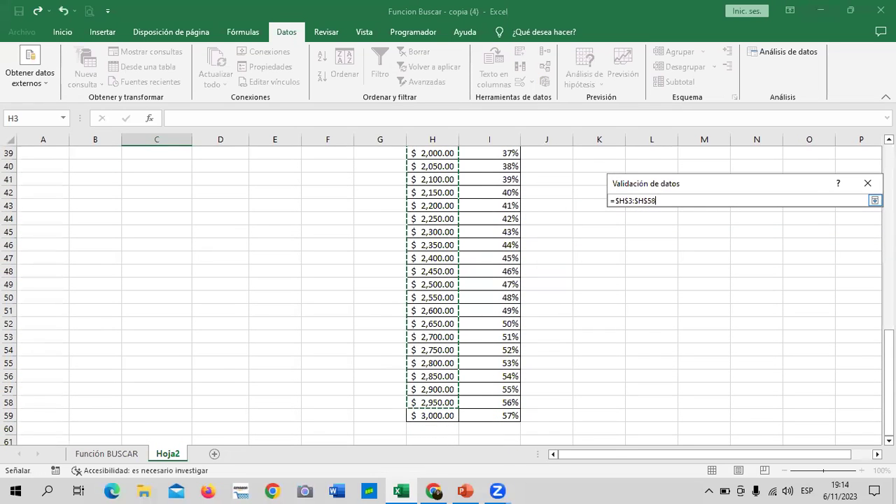
pyautogui.click(875, 201)
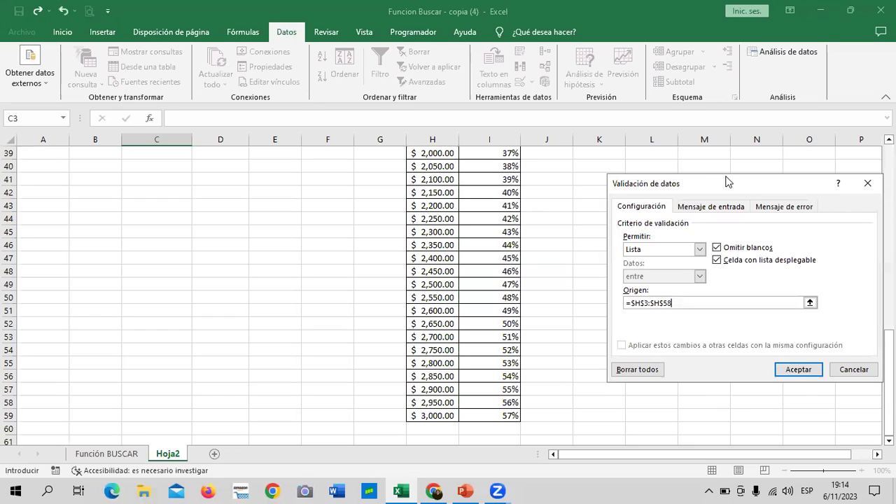
pyautogui.moveTo(726, 182); pyautogui.dragTo(335, 82)
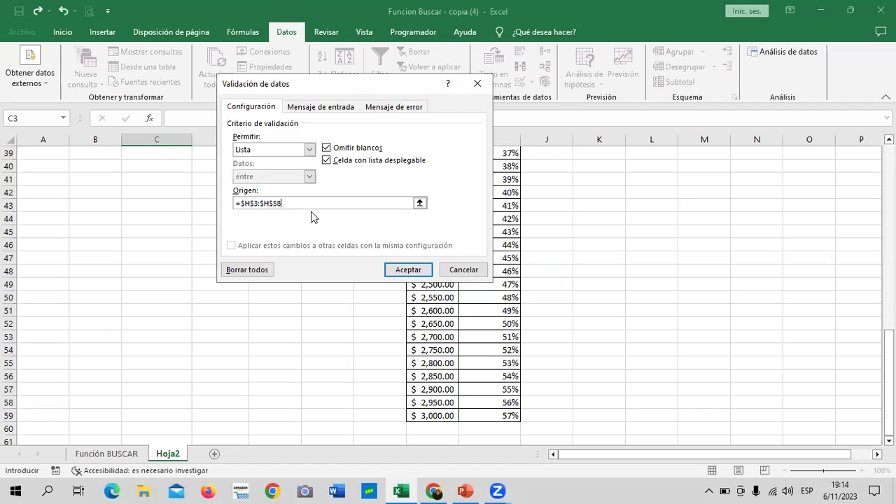
pyautogui.click(411, 271)
pyautogui.scroll(13, 347, 315)
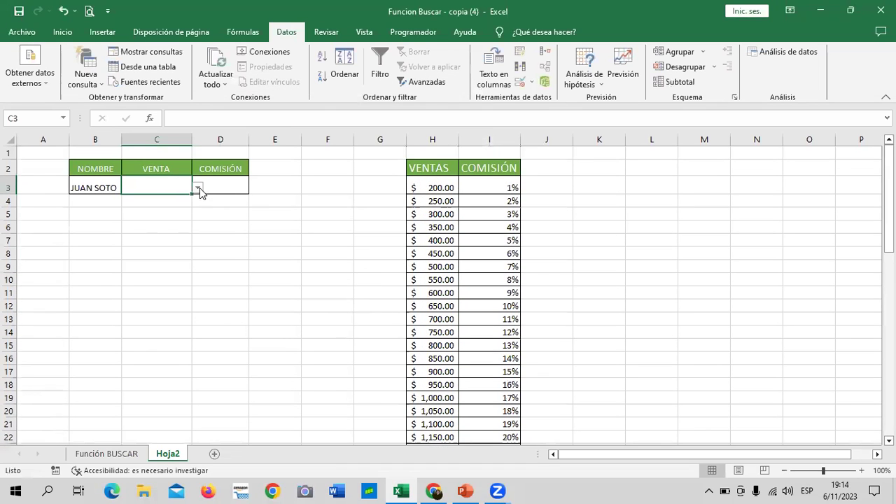
# Set the C3 sale to 500 from its drop-down list.
pyautogui.click(198, 188)
pyautogui.click(185, 224)
pyautogui.click(198, 187)
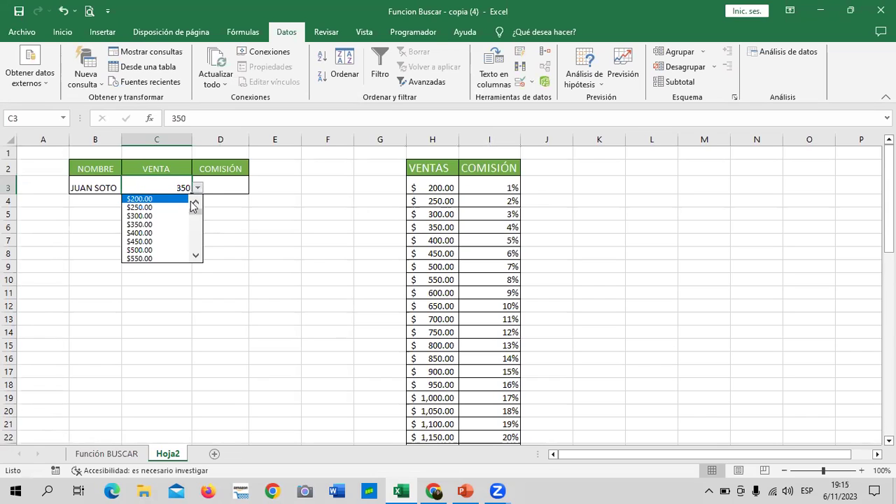
pyautogui.click(169, 250)
# Narrow column C and apply Contabilidad accounting format so C3 reads $ 500.00.
pyautogui.moveTo(192, 141); pyautogui.dragTo(182, 141)
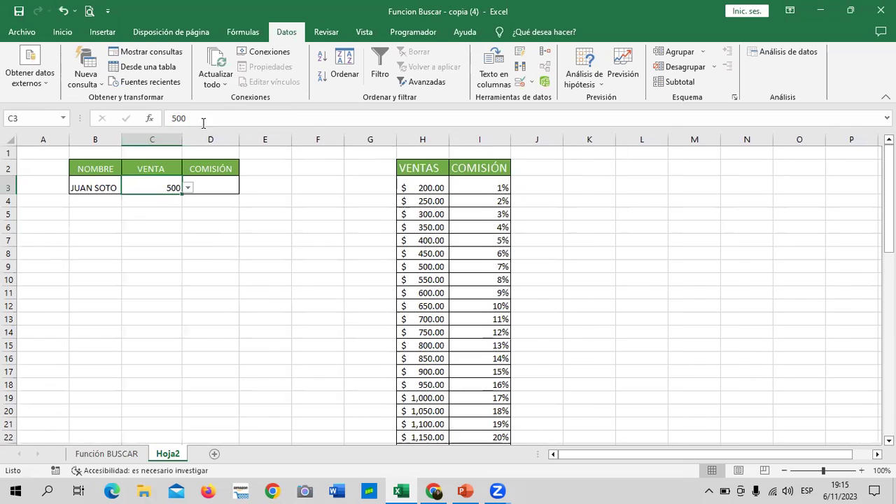
pyautogui.click(63, 31)
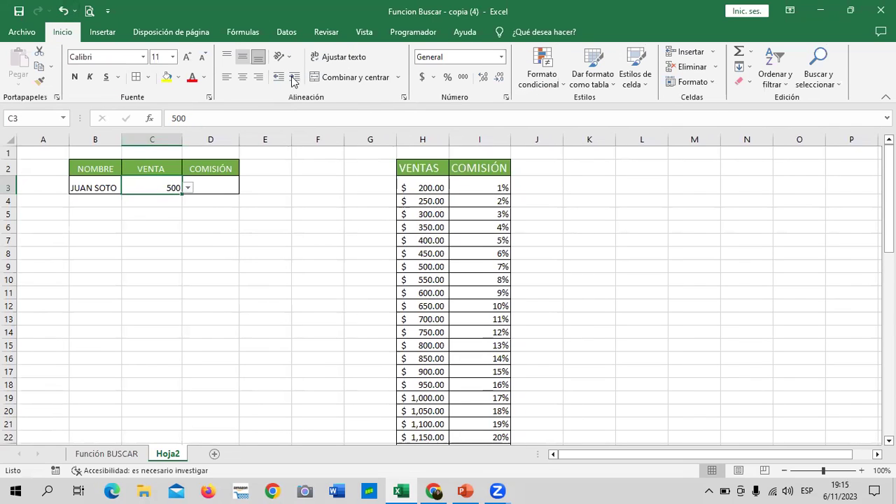
pyautogui.click(423, 77)
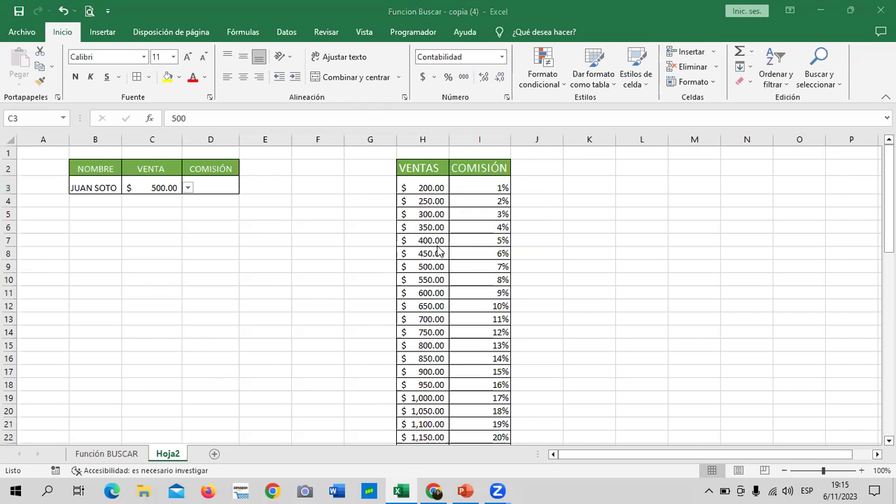
pyautogui.scroll(-7, 475, 318)
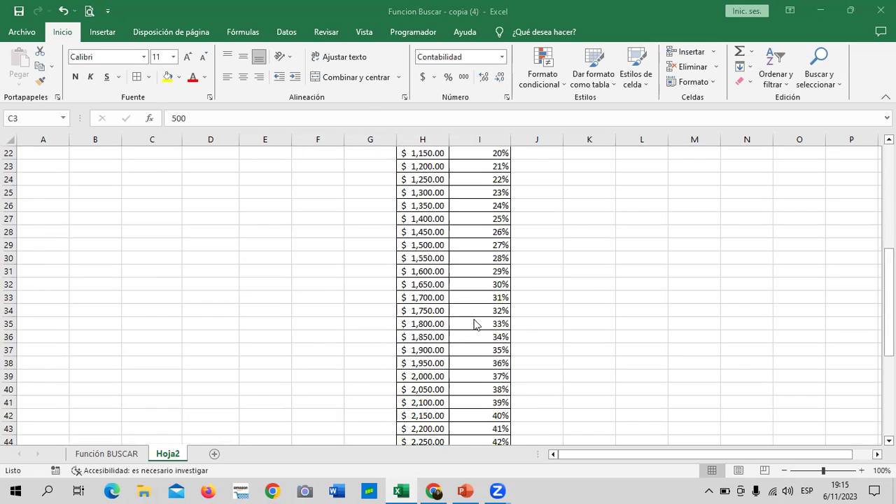
pyautogui.scroll(-16, 475, 329)
pyautogui.scroll(4, 474, 330)
pyautogui.scroll(6, 472, 334)
pyautogui.scroll(11, 469, 335)
pyautogui.scroll(2, 466, 334)
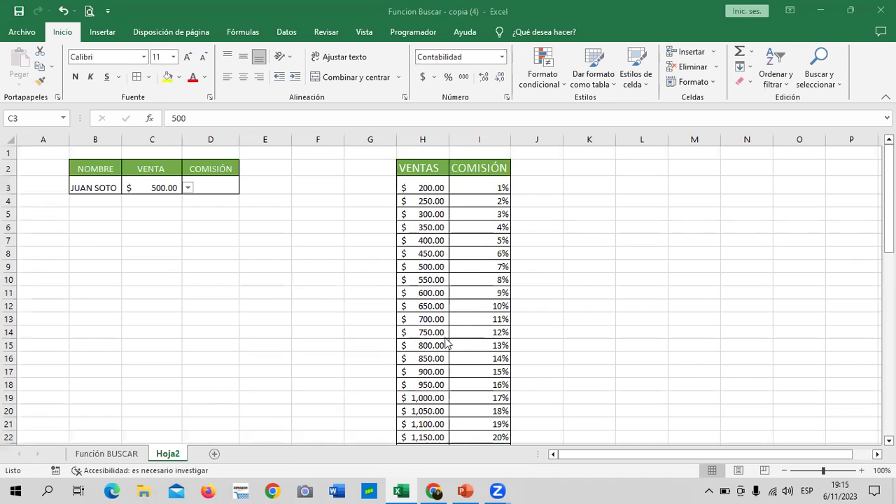
pyautogui.click(214, 182)
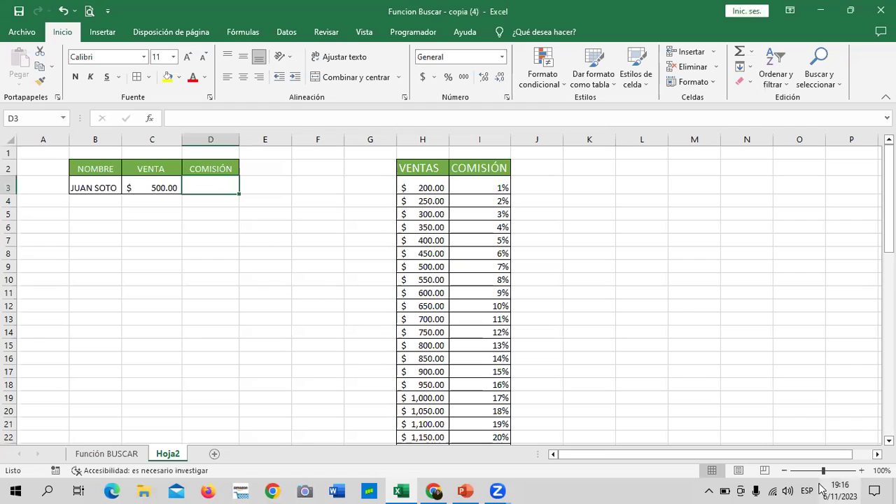
pyautogui.click(862, 471)
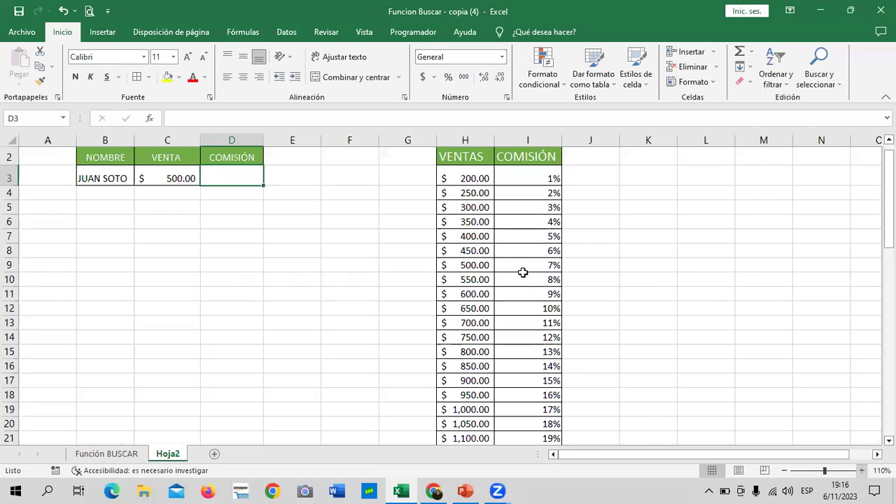
pyautogui.click(244, 292)
pyautogui.scroll(1, 246, 289)
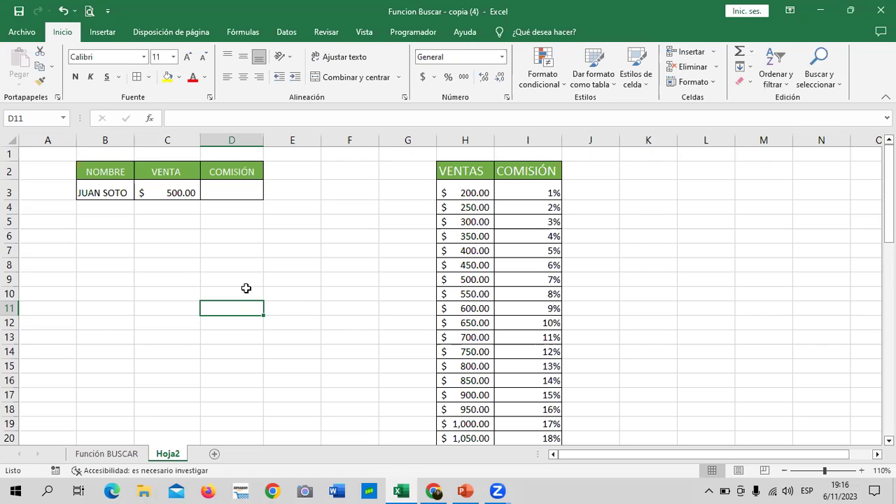
# Begin a BUSCAR formula in D3 using C3 as the lookup value.
pyautogui.click(325, 191)
pyautogui.click(243, 183)
pyautogui.write('=')
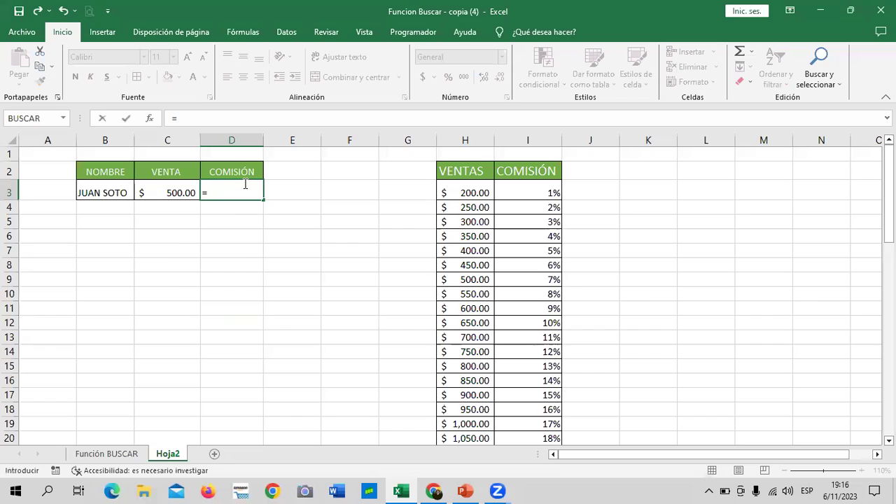
pyautogui.write('BUSCA')
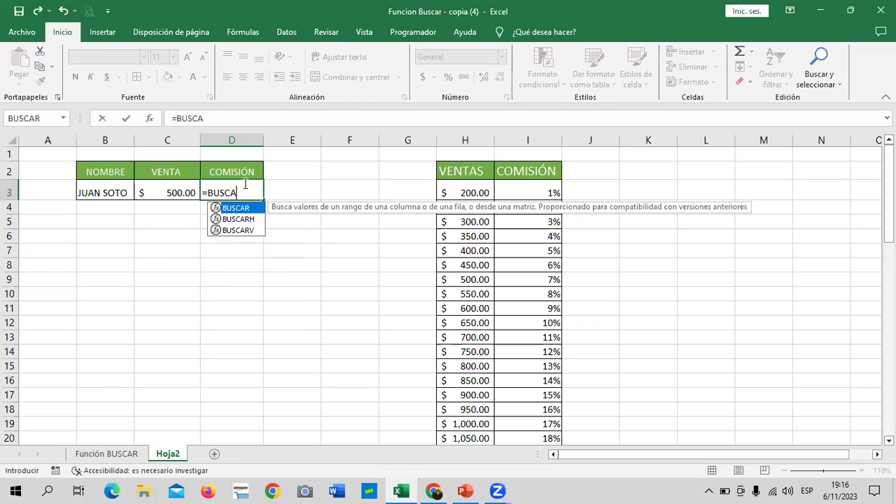
pyautogui.doubleClick(259, 208)
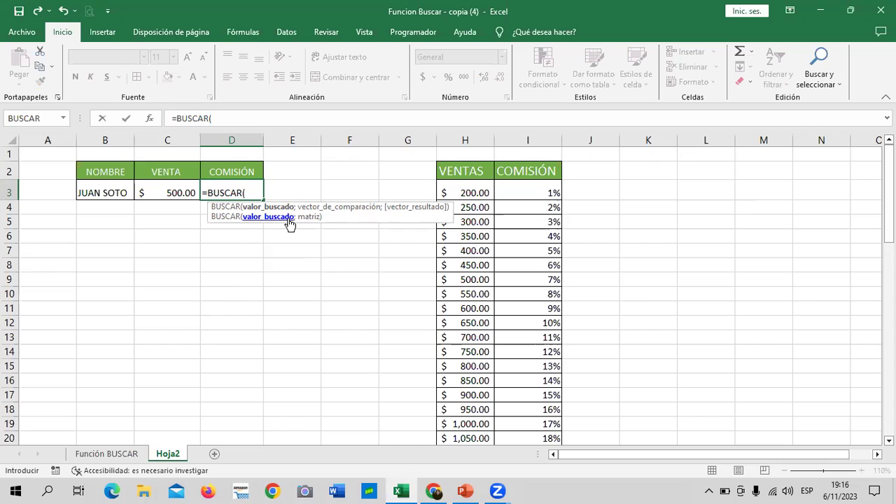
pyautogui.click(175, 189)
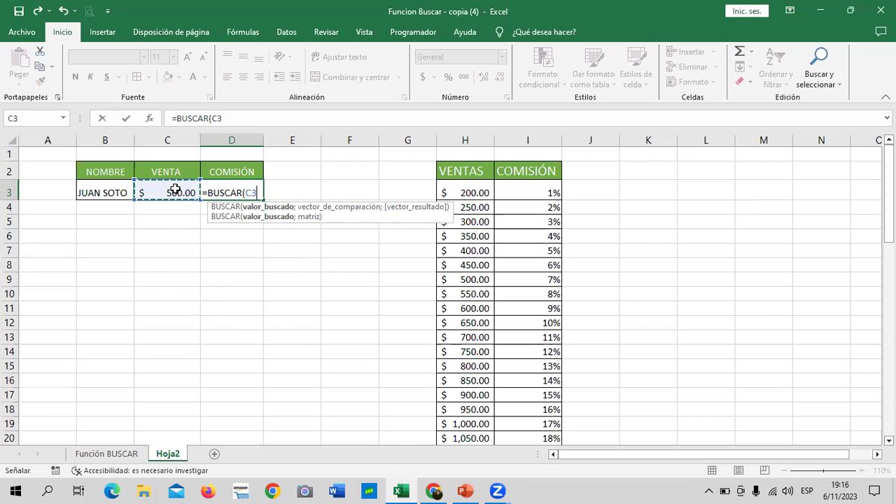
pyautogui.write(';')
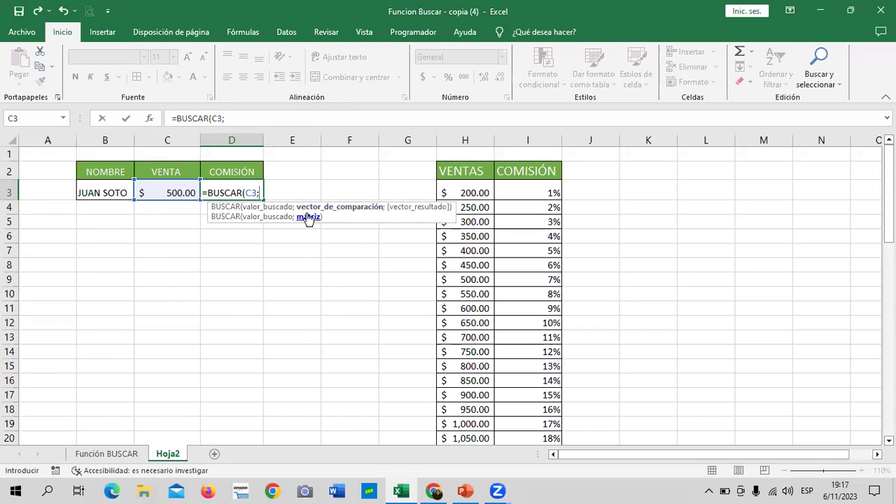
# Finish the formula as =BUSCAR(C3;H3:I59), returning 0.07.
pyautogui.moveTo(459, 193)
pyautogui.mouseDown()
pyautogui.moveTo(532, 489)
pyautogui.moveTo(528, 356)
pyautogui.mouseUp()
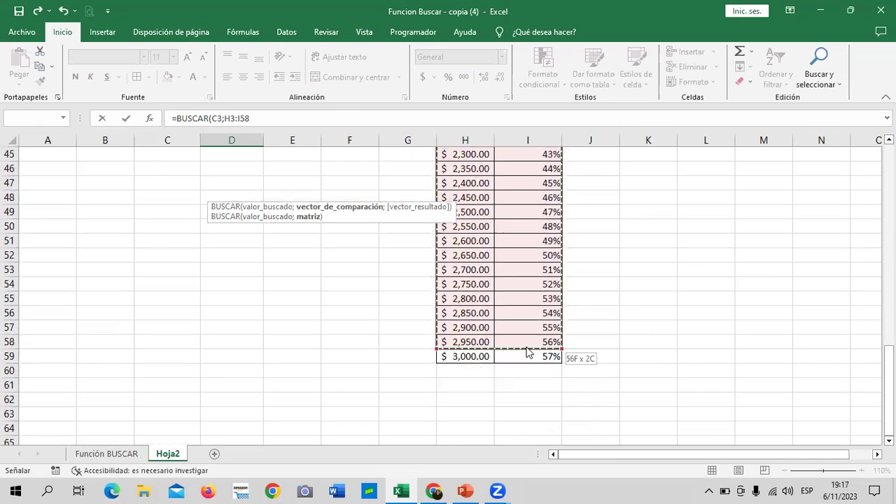
pyautogui.moveTo(528, 355); pyautogui.dragTo(526, 353)
pyautogui.scroll(4, 305, 341)
pyautogui.scroll(5, 306, 341)
pyautogui.scroll(6, 305, 341)
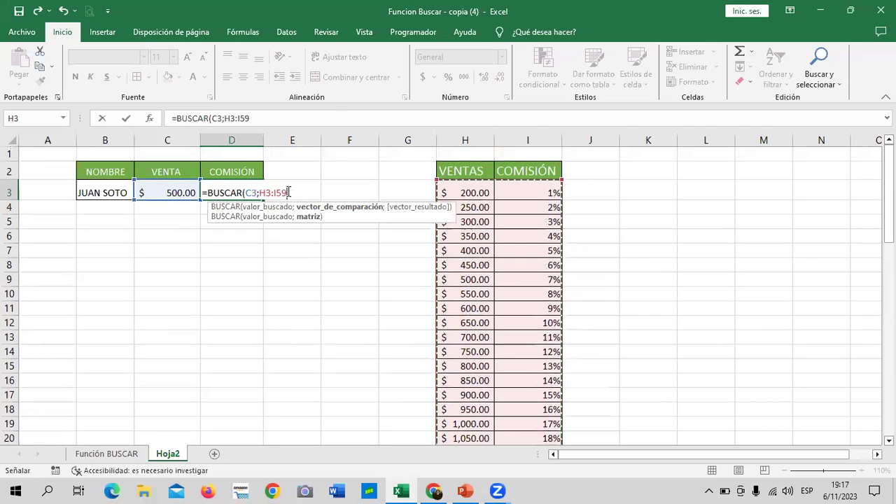
pyautogui.click(275, 117)
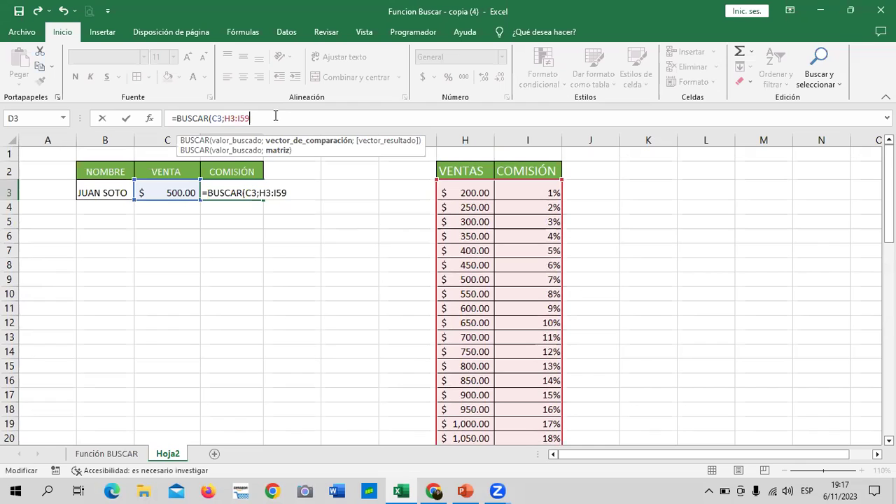
pyautogui.write(')')
pyautogui.press('Return')
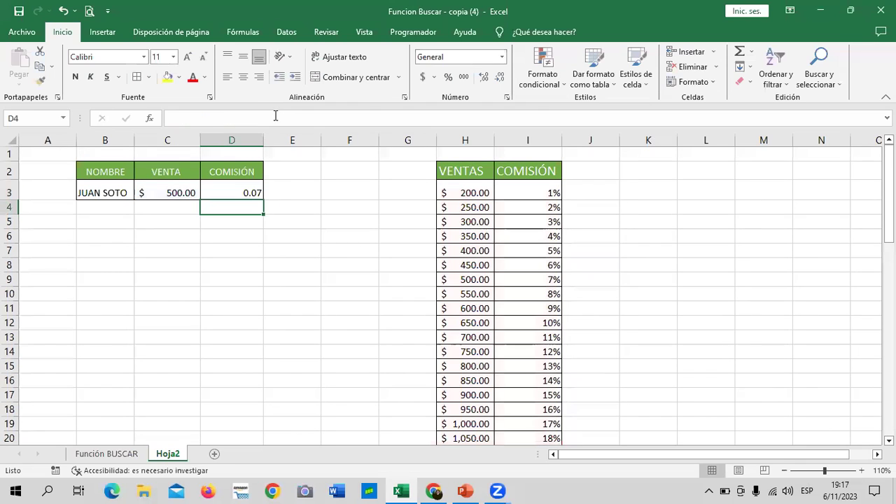
pyautogui.click(211, 189)
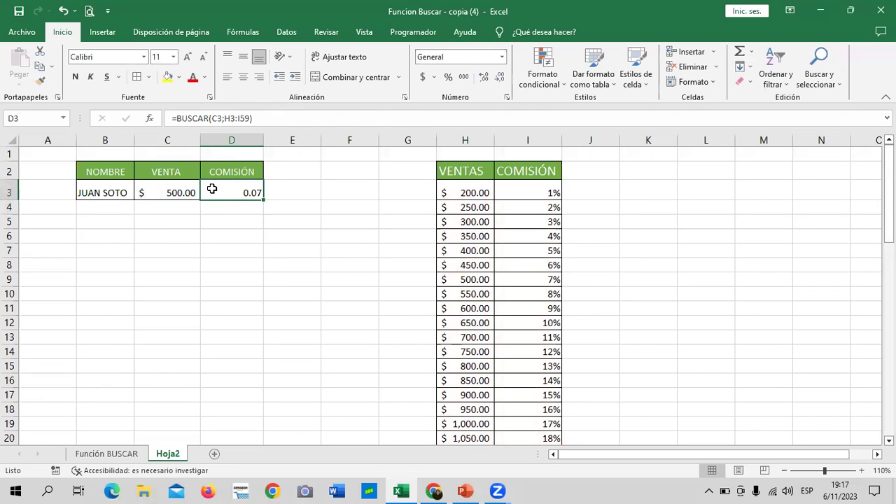
# Format the D3 commission as a percentage.
pyautogui.click(449, 77)
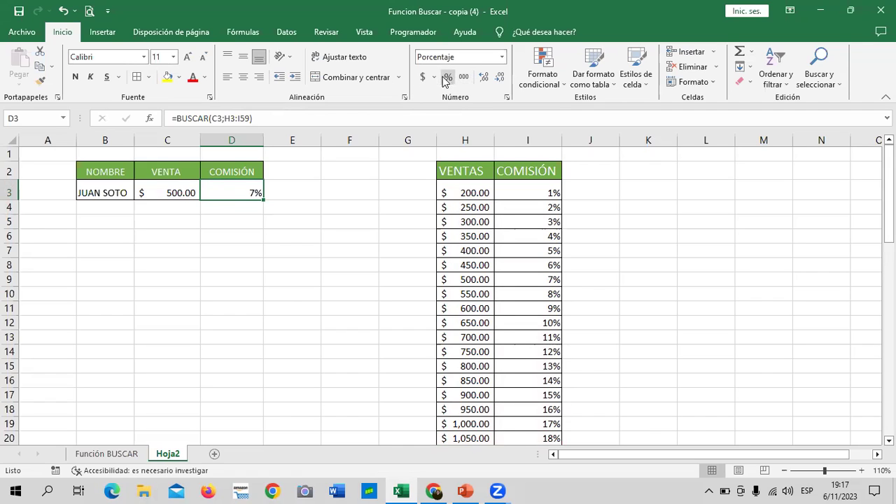
pyautogui.click(290, 262)
pyautogui.click(180, 189)
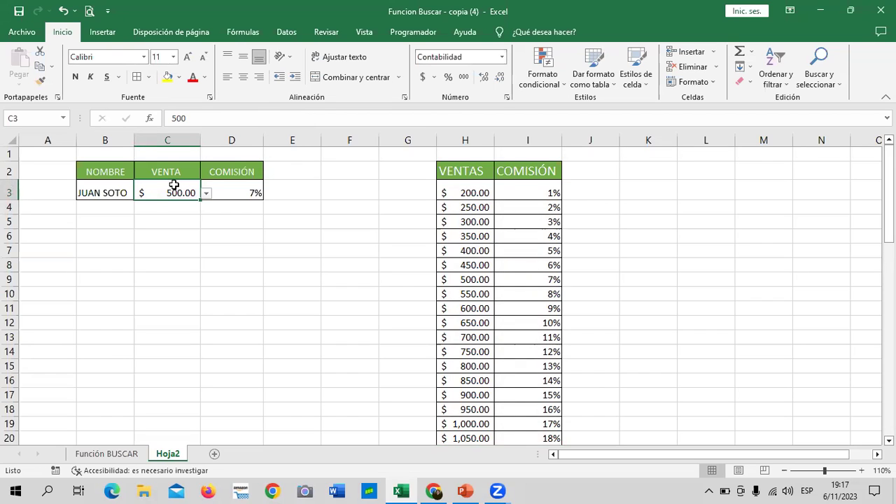
# Choose $1,000.00 from C3's list so the commission shows 17%.
pyautogui.click(207, 193)
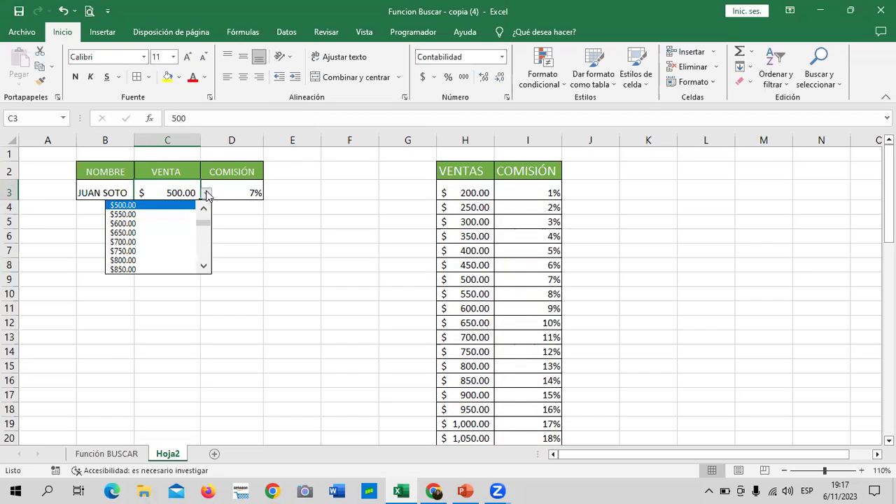
pyautogui.scroll(-2, 144, 245)
pyautogui.scroll(2, 200, 226)
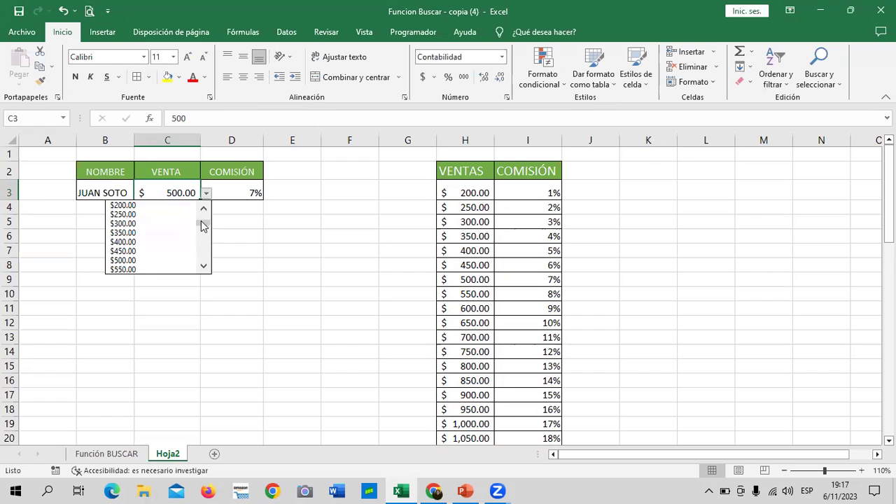
pyautogui.click(203, 267)
pyautogui.click(203, 268)
pyautogui.click(203, 268)
pyautogui.click(203, 267)
pyautogui.click(203, 268)
pyautogui.click(204, 268)
pyautogui.click(154, 242)
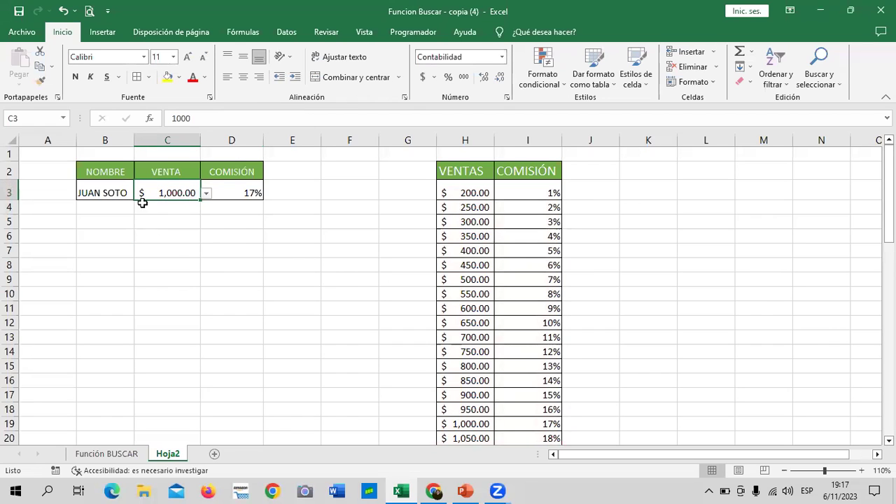
pyautogui.click(117, 187)
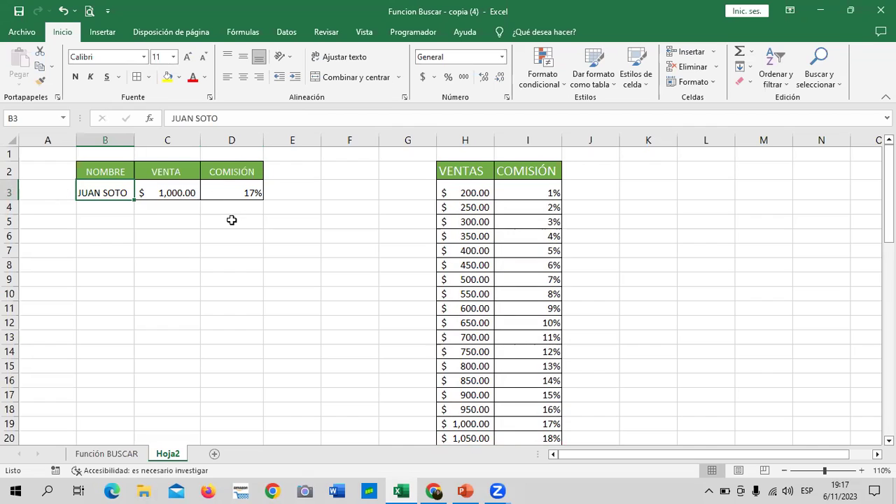
# Try $1,500.00 as the C3 sale and check D3's commission.
pyautogui.click(235, 194)
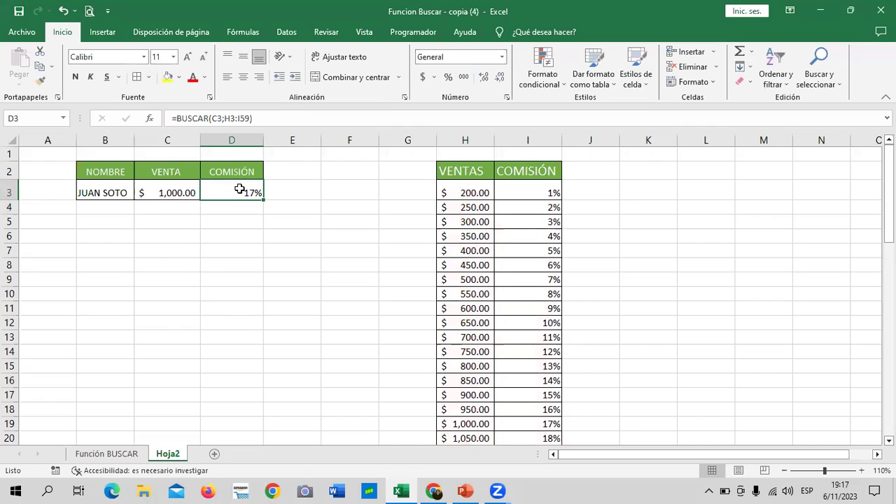
pyautogui.click(180, 194)
pyautogui.click(207, 196)
pyautogui.moveTo(203, 217); pyautogui.dragTo(204, 258)
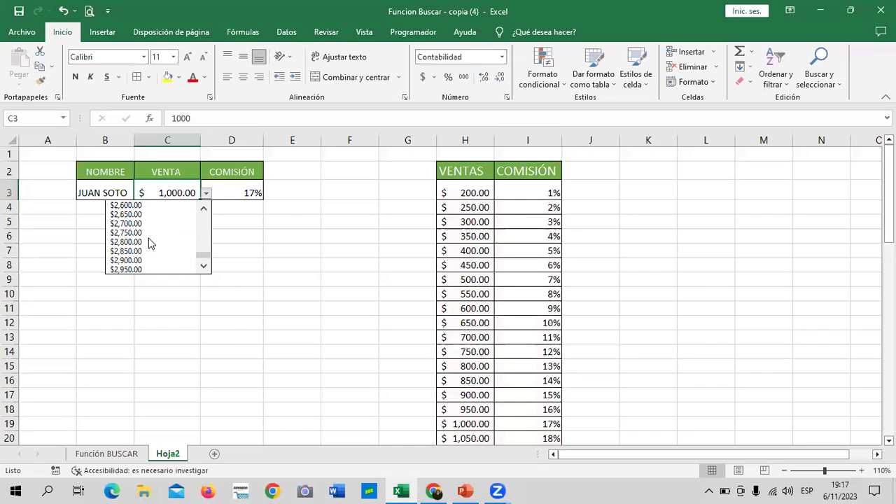
pyautogui.moveTo(201, 254); pyautogui.dragTo(206, 231)
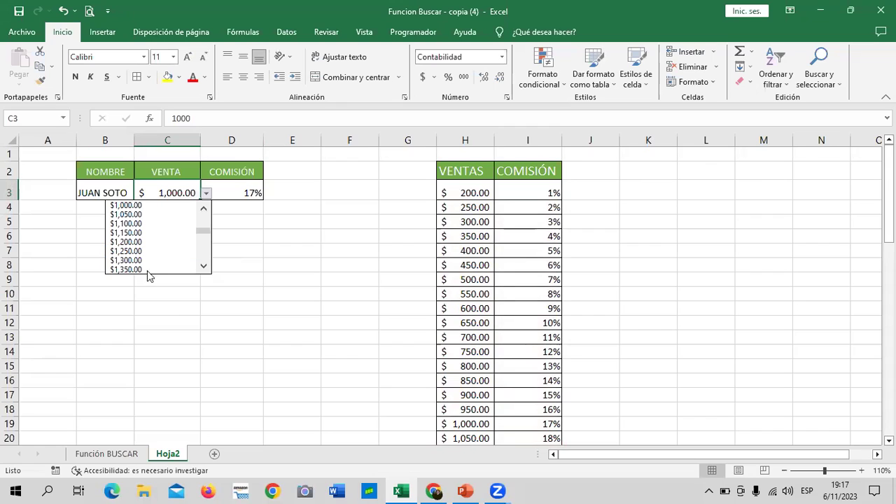
pyautogui.click(202, 266)
pyautogui.click(202, 266)
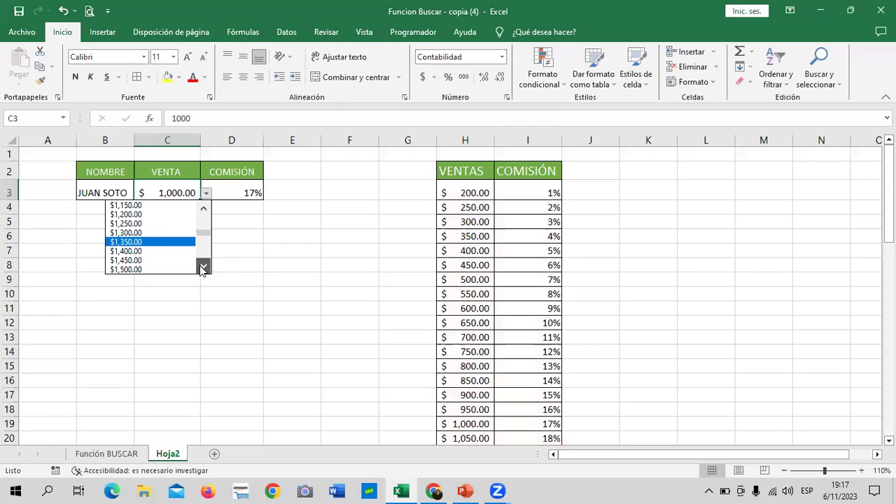
pyautogui.click(163, 268)
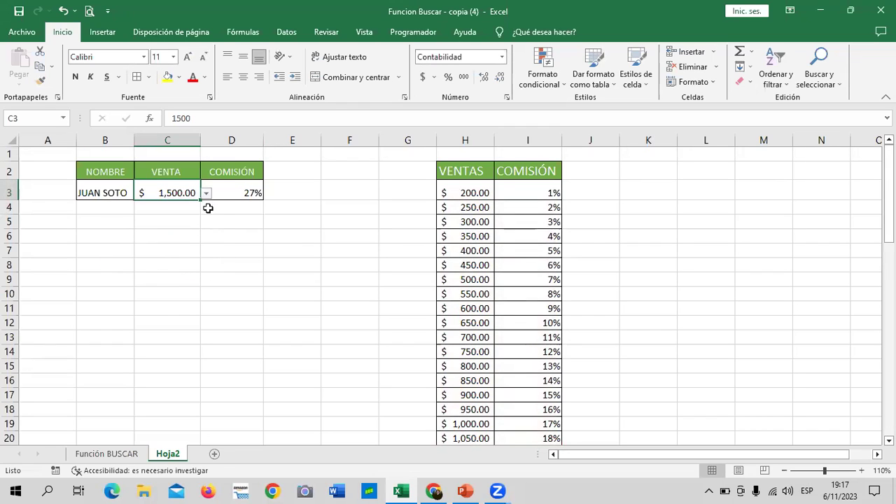
pyautogui.click(236, 192)
# Try $2,000.00 as the C3 sale and check the commission result.
pyautogui.click(160, 191)
pyautogui.click(206, 196)
pyautogui.scroll(-5, 203, 259)
pyautogui.scroll(-2, 206, 263)
pyautogui.moveTo(205, 258)
pyautogui.mouseDown()
pyautogui.moveTo(208, 244)
pyautogui.moveTo(208, 255)
pyautogui.mouseUp()
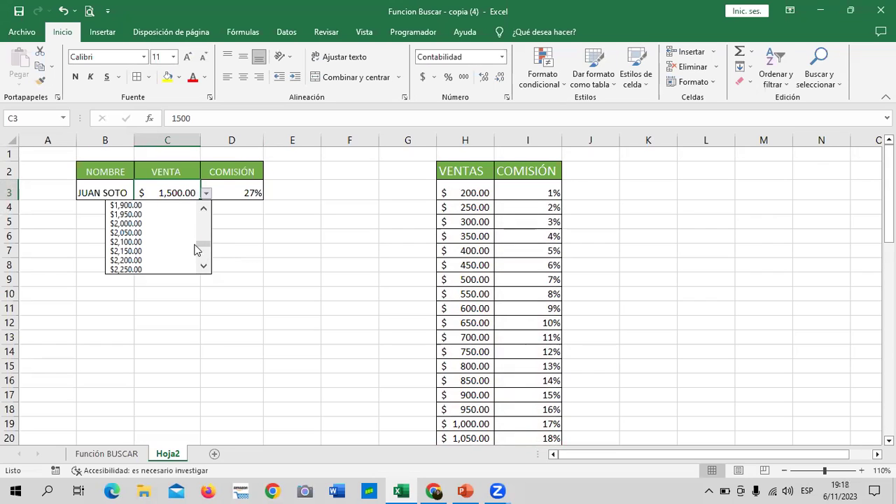
pyautogui.click(138, 222)
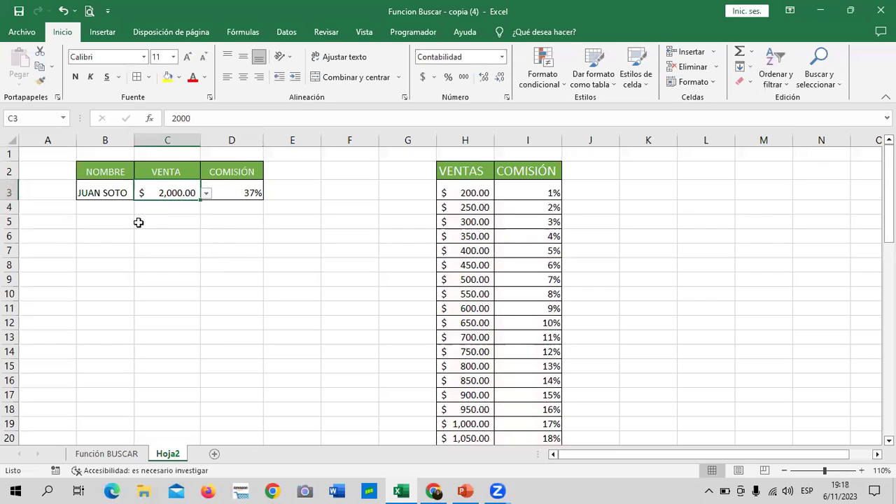
pyautogui.click(238, 191)
# Try $2,500.00 and then $2,950.00 as the C3 sale.
pyautogui.click(176, 194)
pyautogui.click(206, 193)
pyautogui.click(203, 265)
pyautogui.click(176, 260)
pyautogui.click(252, 193)
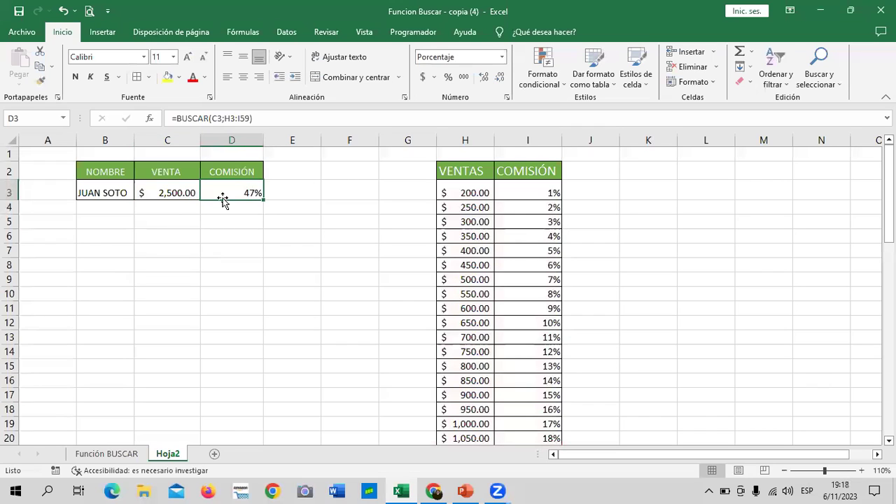
pyautogui.click(188, 194)
pyautogui.click(206, 194)
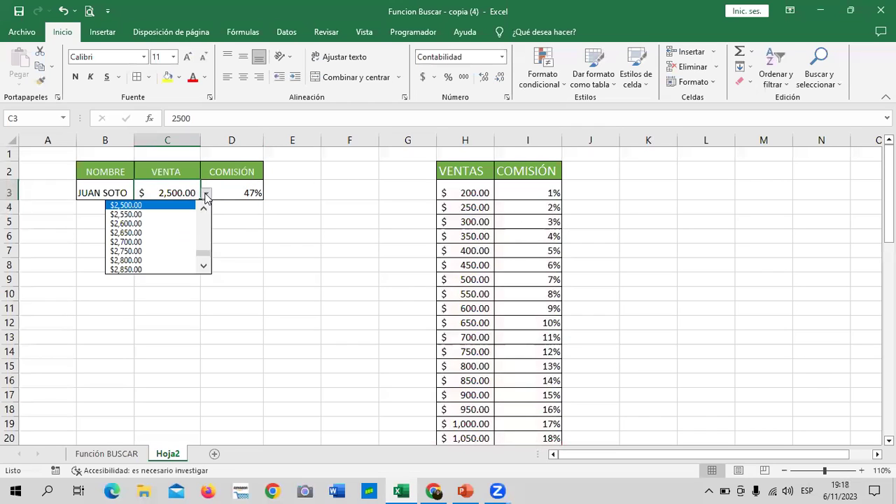
pyautogui.click(203, 266)
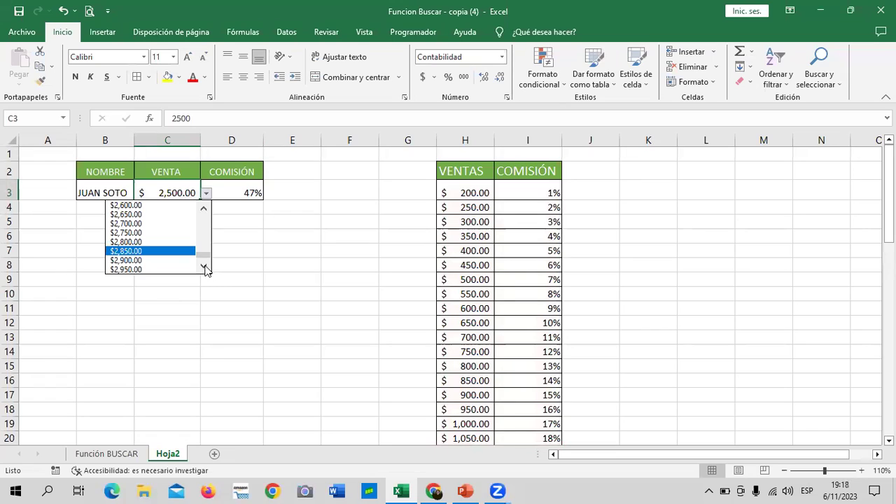
pyautogui.click(174, 269)
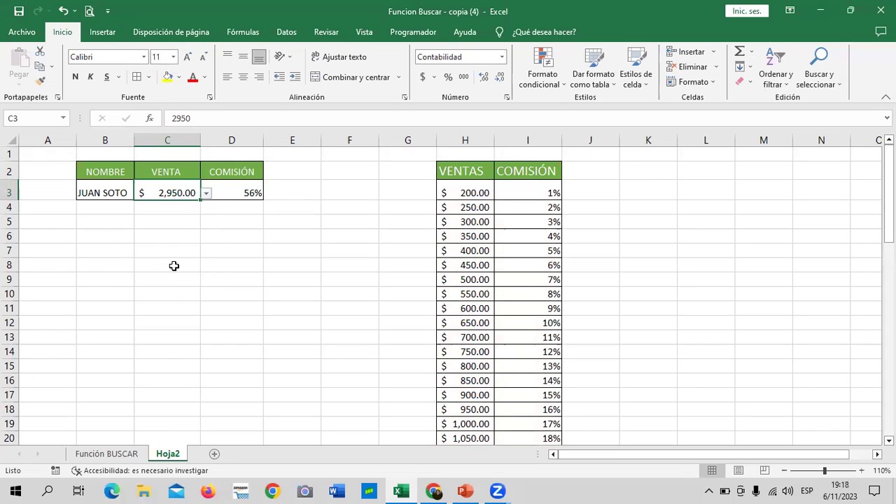
# Check the lookup table's last sales value, $3,000.00 in H59.
pyautogui.click(281, 250)
pyautogui.scroll(-1, 460, 280)
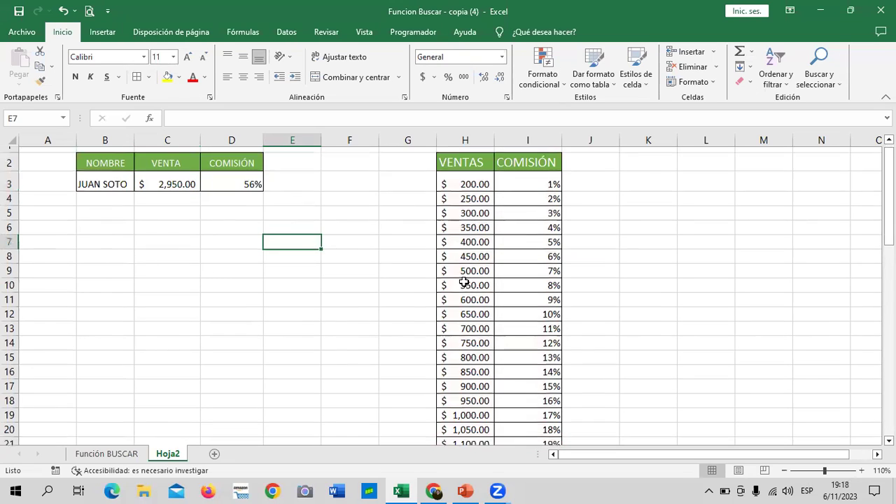
pyautogui.scroll(-10, 462, 288)
pyautogui.scroll(-13, 460, 289)
pyautogui.scroll(5, 459, 290)
pyautogui.scroll(5, 458, 290)
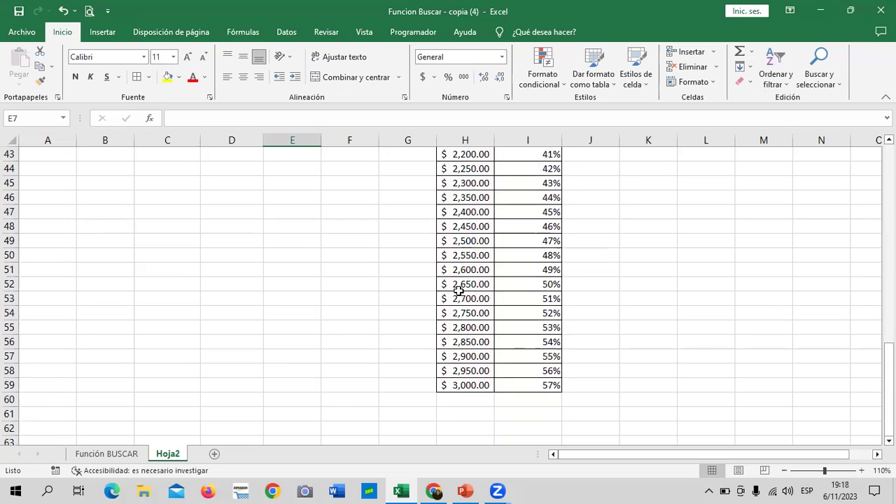
pyautogui.click(476, 385)
pyautogui.scroll(1, 466, 372)
pyautogui.scroll(12, 463, 372)
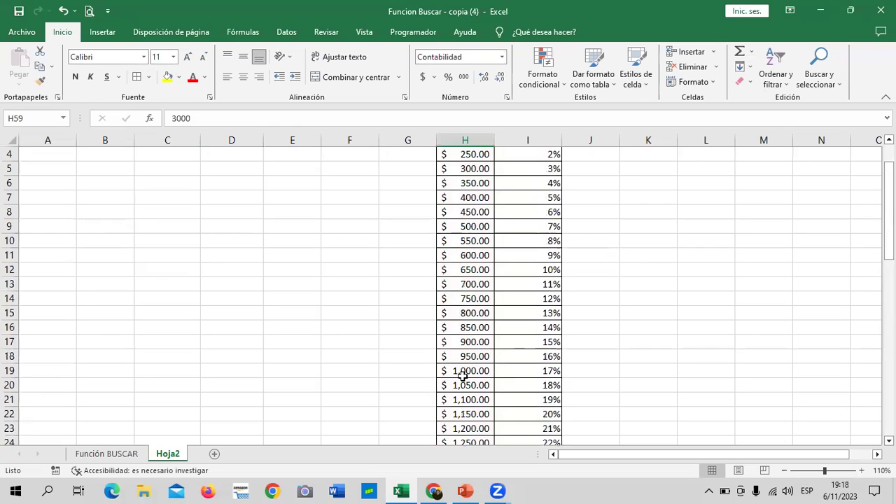
pyautogui.scroll(1, 463, 373)
# Set C3 to $2,750.00, giving a 52% commission.
pyautogui.click(186, 189)
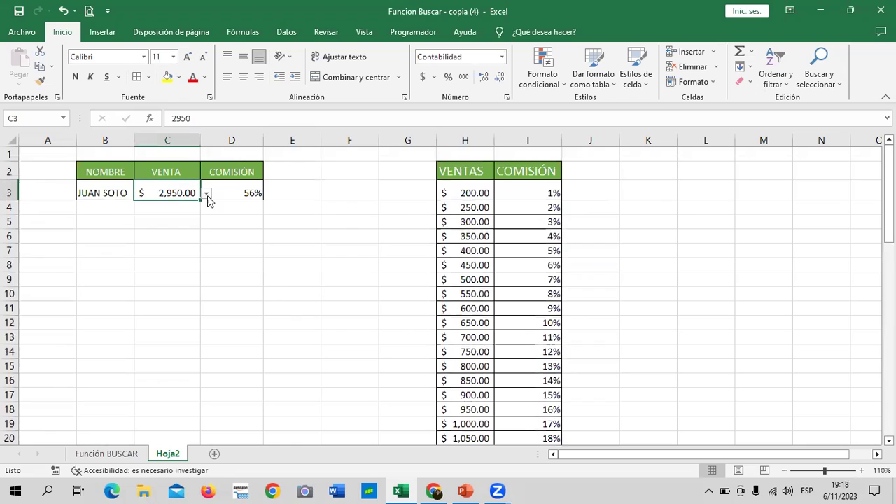
pyautogui.click(208, 194)
pyautogui.click(168, 215)
# Change C3's validation list source from =$H$3:$H$58 to =$H$3:$H$59.
pyautogui.click(287, 32)
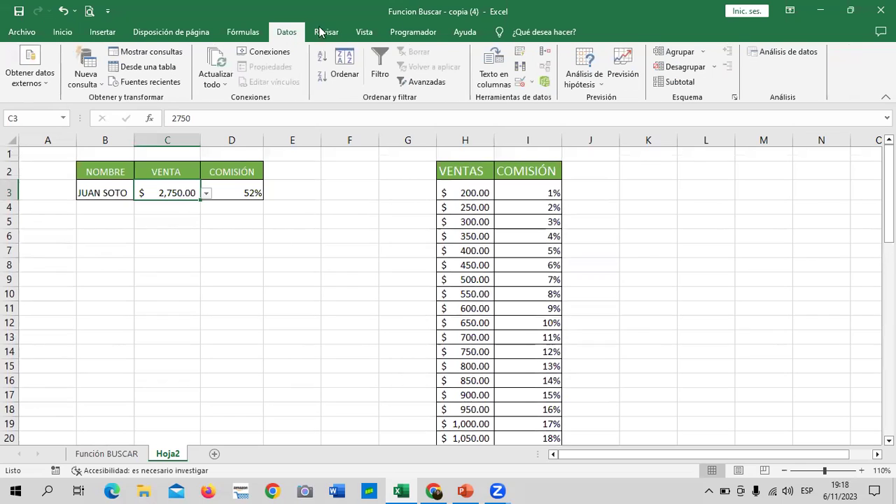
pyautogui.click(520, 82)
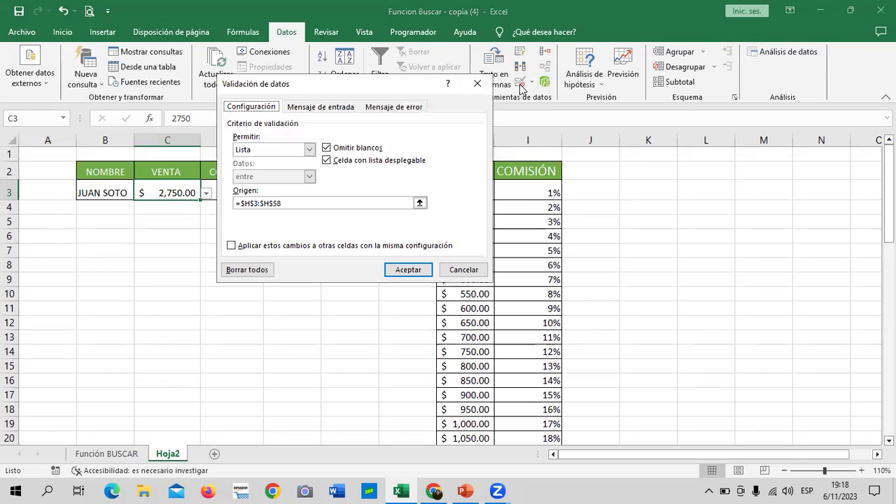
pyautogui.click(361, 201)
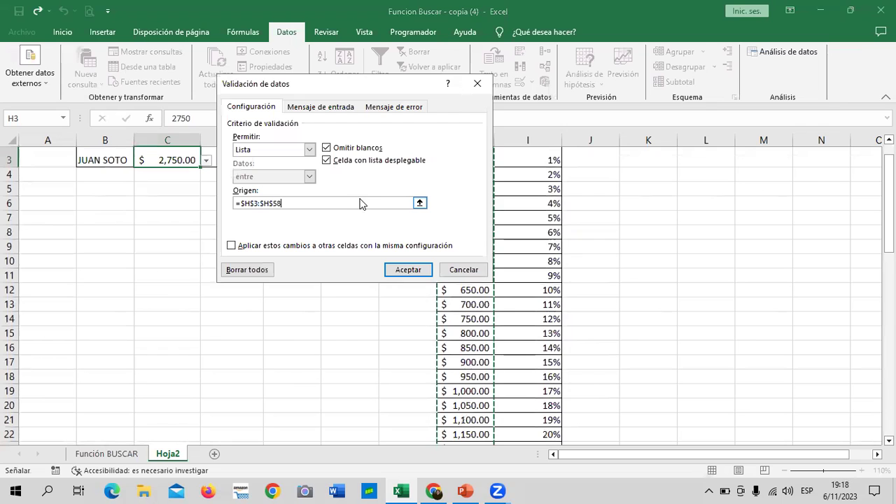
pyautogui.moveTo(890, 203); pyautogui.dragTo(889, 309)
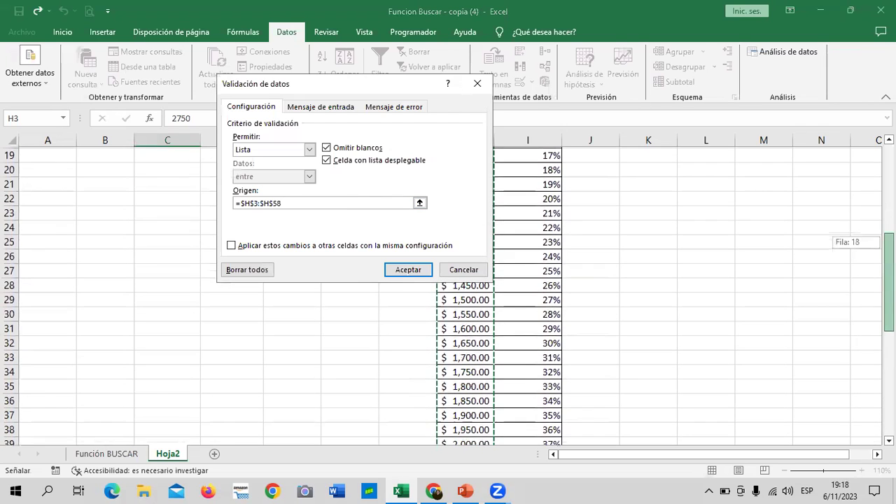
pyautogui.scroll(-2, 776, 365)
pyautogui.scroll(-3, 514, 341)
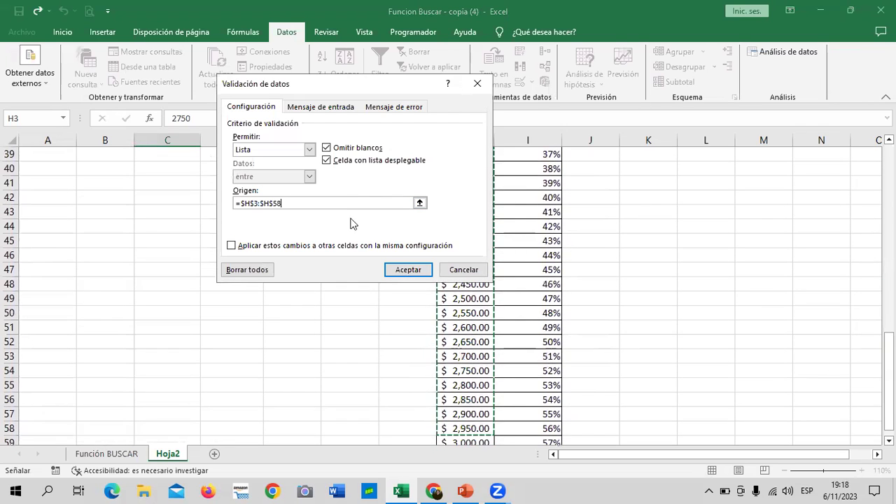
pyautogui.press('BackSpace')
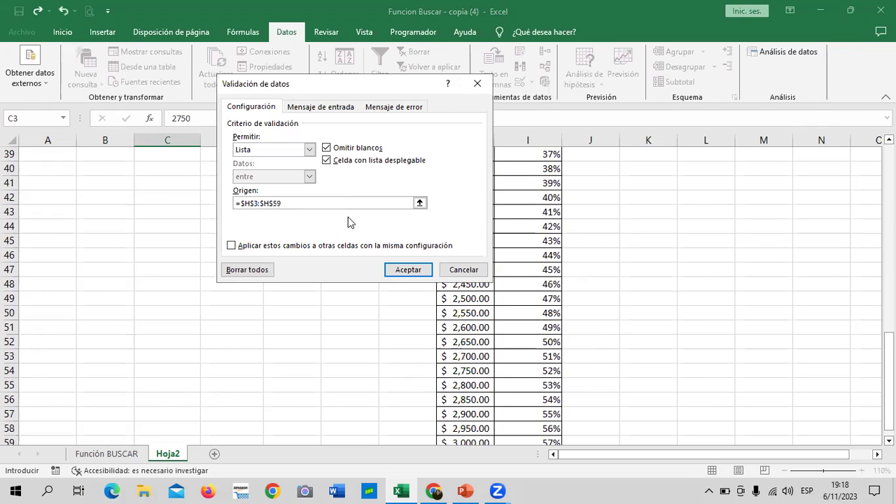
pyautogui.press('Return')
pyautogui.scroll(12, 334, 259)
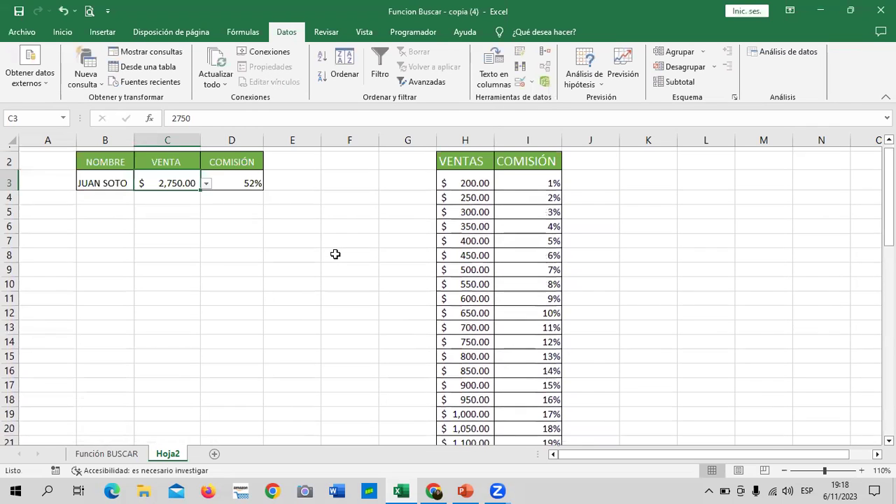
# Pick $3,000.00 from C3's list, giving a 57% commission.
pyautogui.click(207, 196)
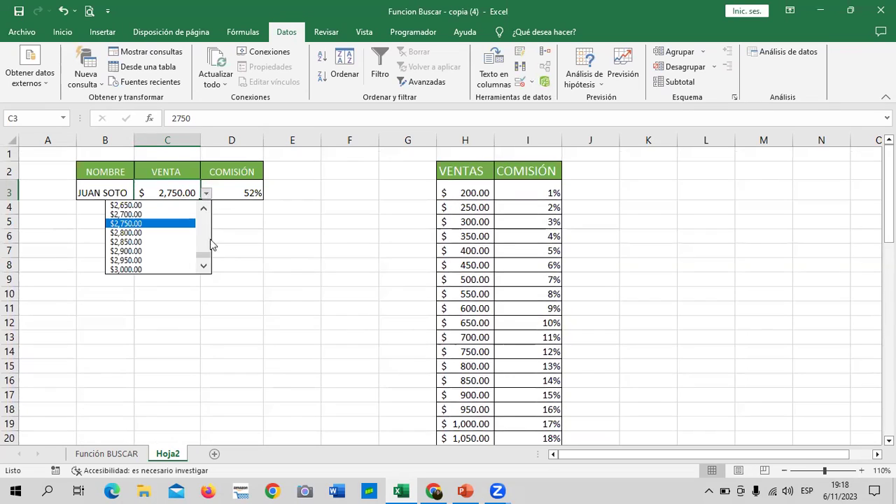
pyautogui.click(178, 270)
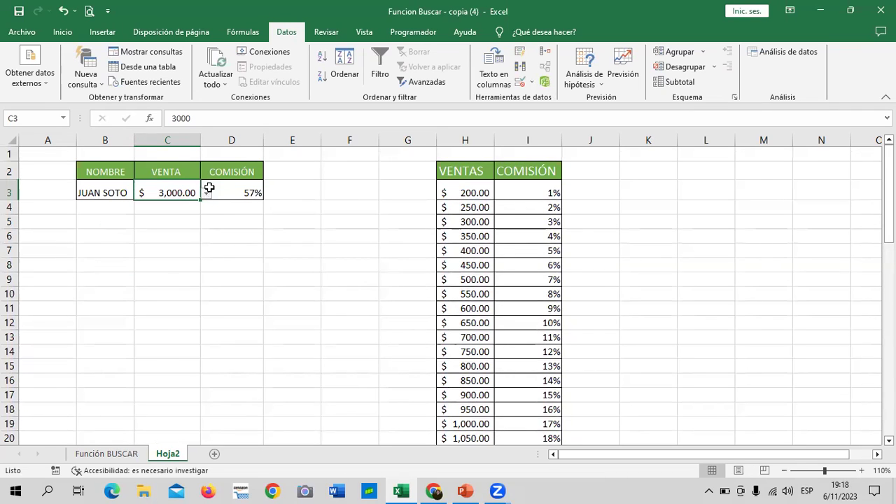
pyautogui.scroll(-11, 525, 316)
pyautogui.scroll(-6, 526, 323)
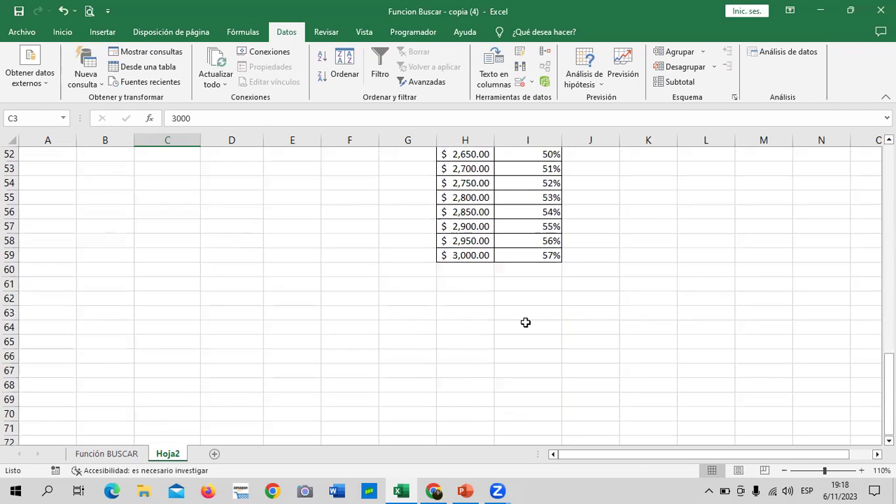
pyautogui.scroll(12, 400, 316)
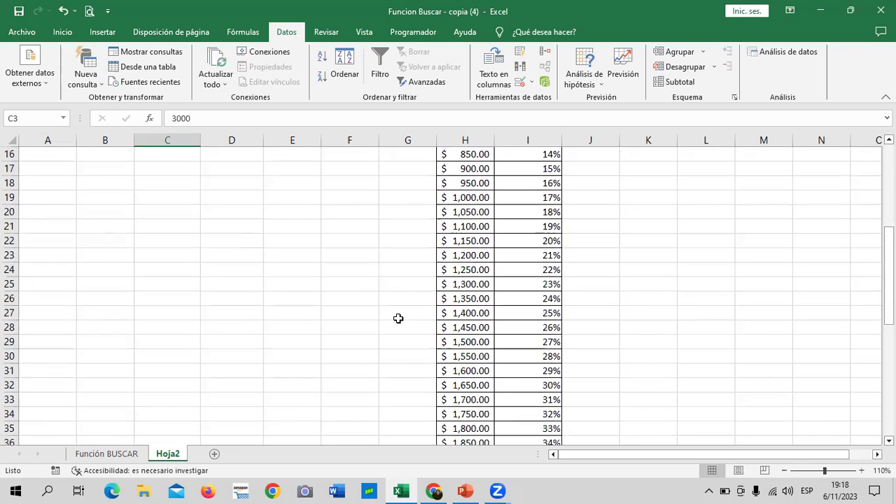
pyautogui.scroll(5, 400, 316)
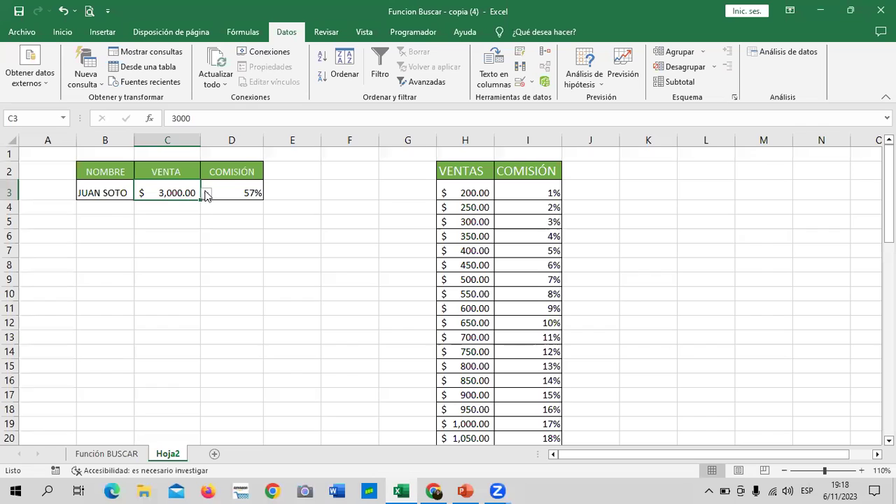
pyautogui.click(206, 194)
pyautogui.moveTo(207, 250)
pyautogui.mouseDown()
pyautogui.moveTo(207, 212)
pyautogui.moveTo(207, 254)
pyautogui.mouseUp()
pyautogui.click(159, 274)
# Compare D3's 57% with the last rate in I59 and review =BUSCAR(C3;H3:I59).
pyautogui.click(225, 189)
pyautogui.scroll(-5, 635, 344)
pyautogui.scroll(-5, 630, 344)
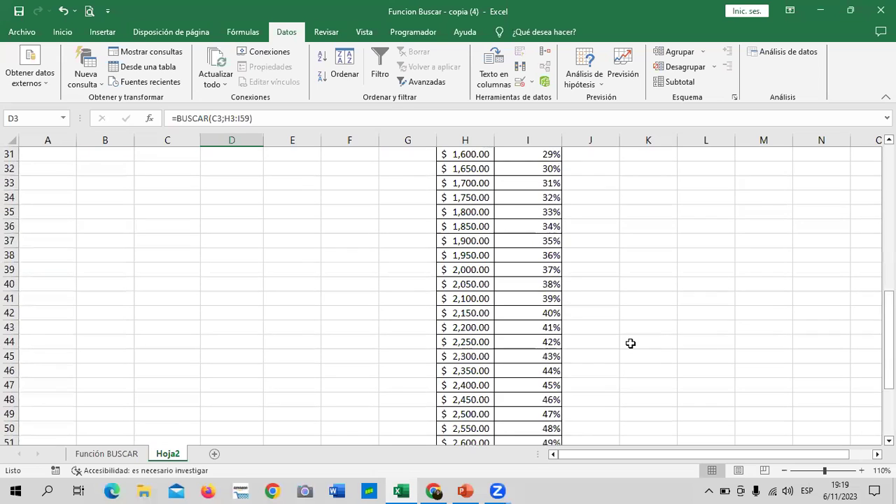
pyautogui.scroll(-5, 592, 353)
pyautogui.click(533, 344)
pyautogui.scroll(6, 334, 336)
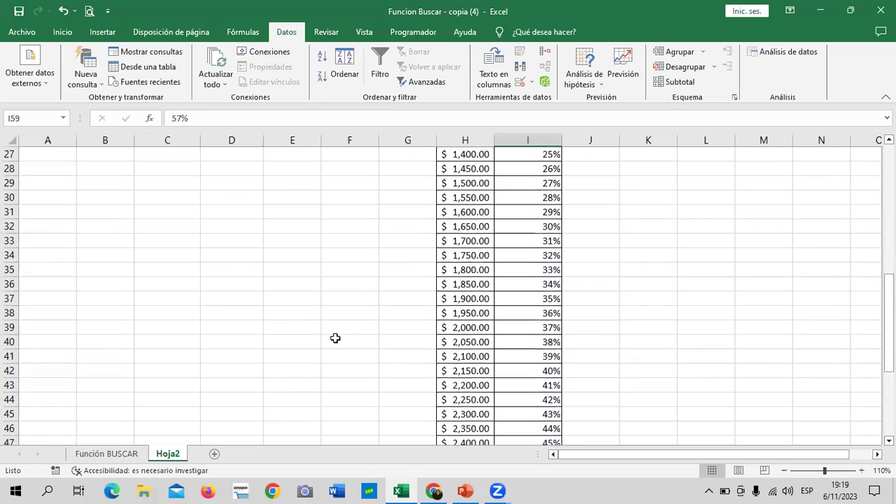
pyautogui.scroll(9, 335, 336)
pyautogui.click(239, 193)
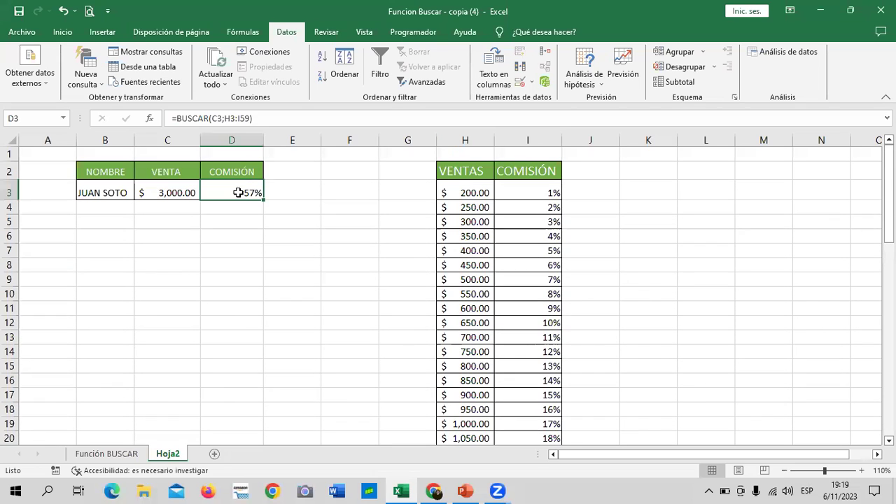
pyautogui.click(381, 204)
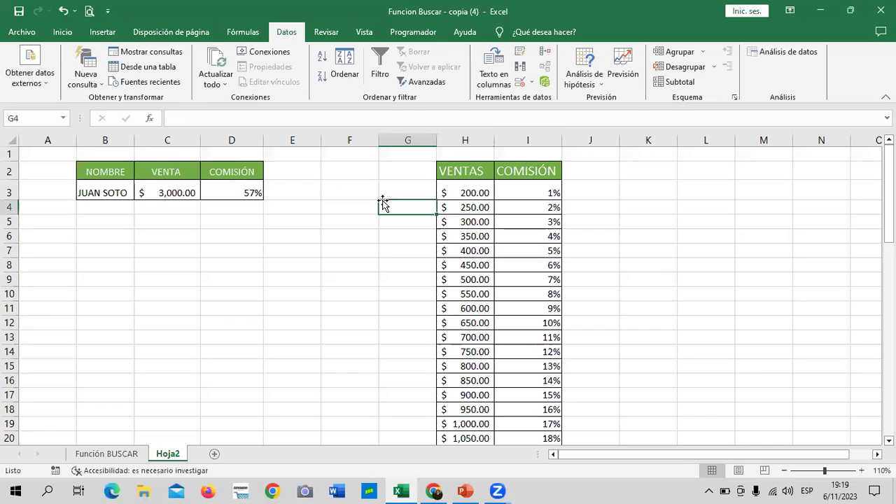
pyautogui.click(237, 191)
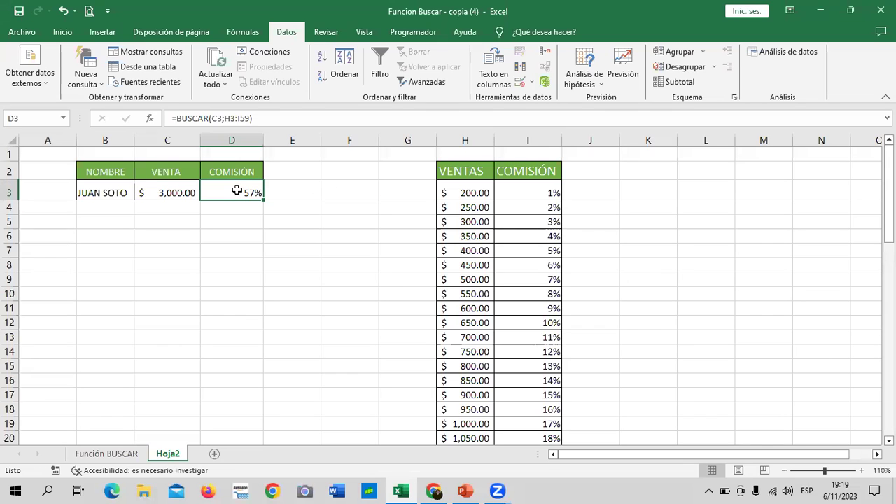
pyautogui.click(270, 119)
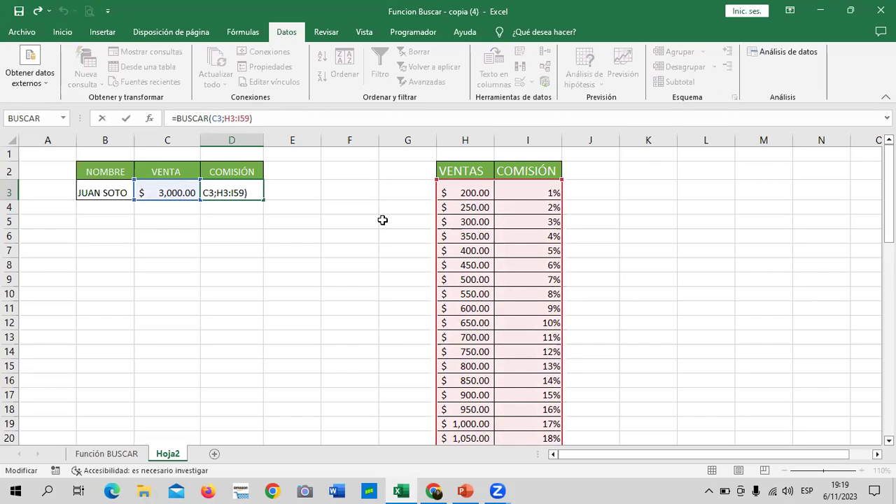
# Delete the existing commission formula from D3.
pyautogui.press('Return')
pyautogui.click(337, 203)
pyautogui.click(235, 182)
pyautogui.press('Delete')
pyautogui.click(322, 217)
pyautogui.click(241, 190)
# Start =BUSCAR( in D3 with C3 as lookup value and H3:H59 as sales range.
pyautogui.write('=')
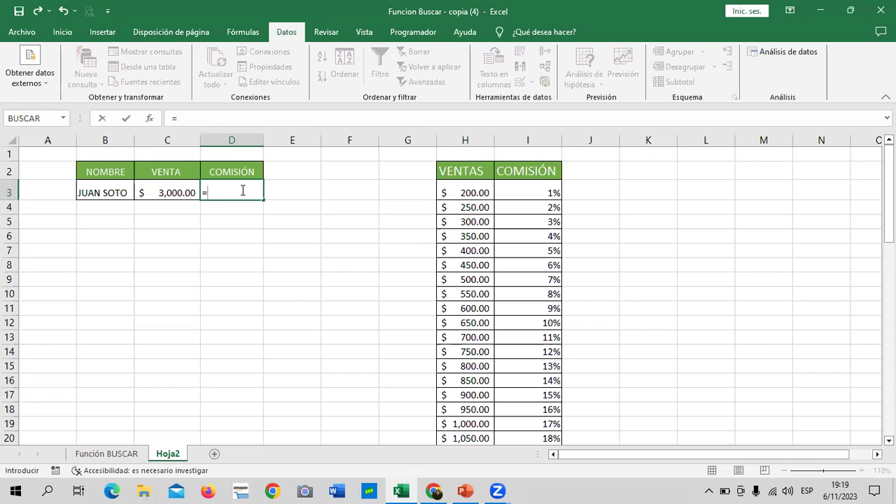
pyautogui.write('BUSCAR')
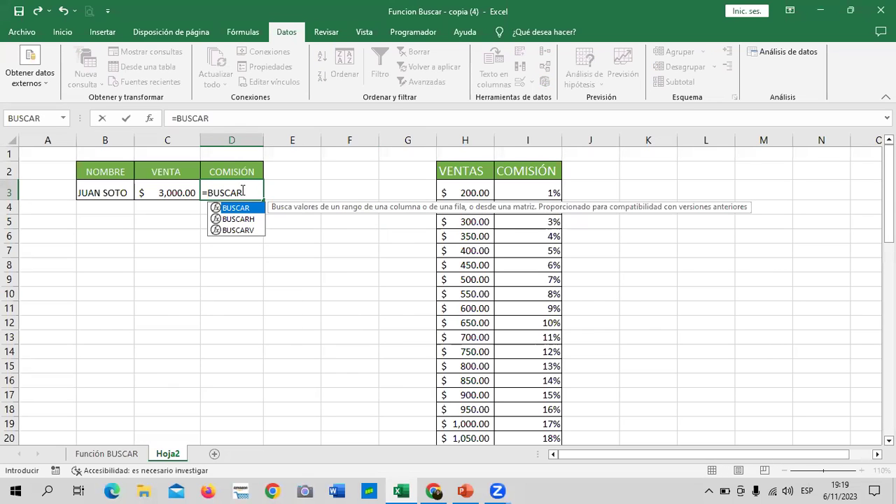
pyautogui.doubleClick(248, 208)
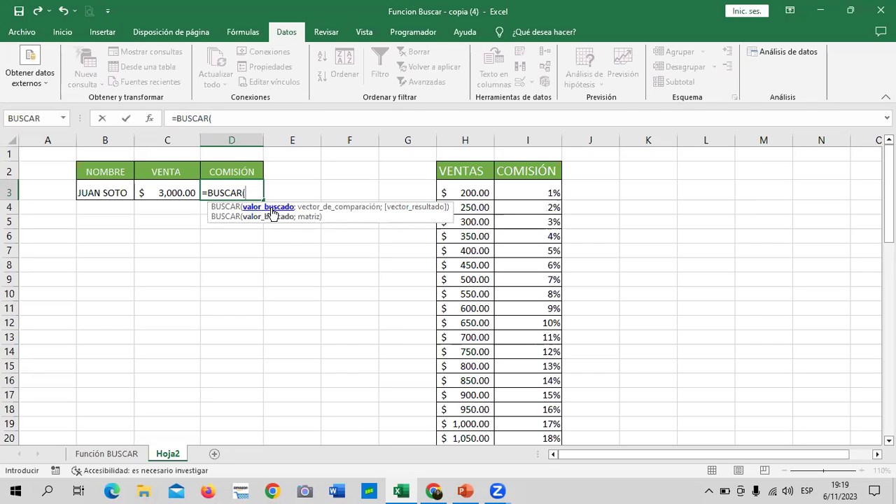
pyautogui.click(162, 190)
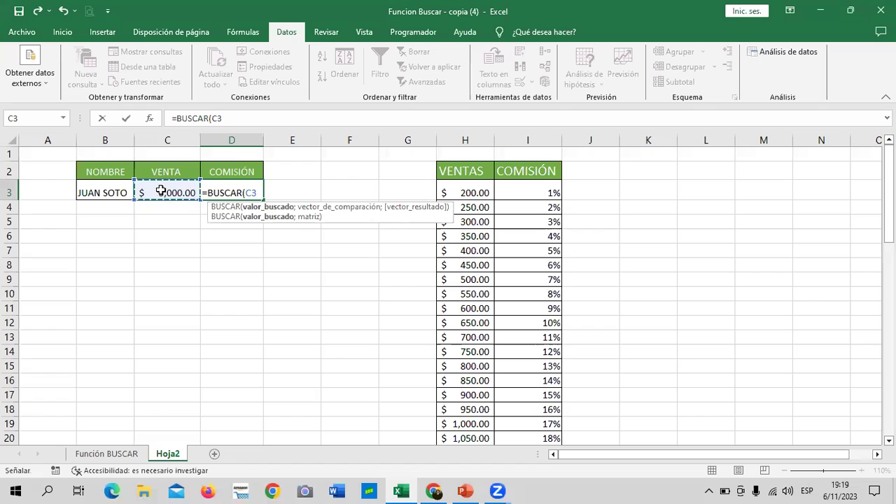
pyautogui.write(';')
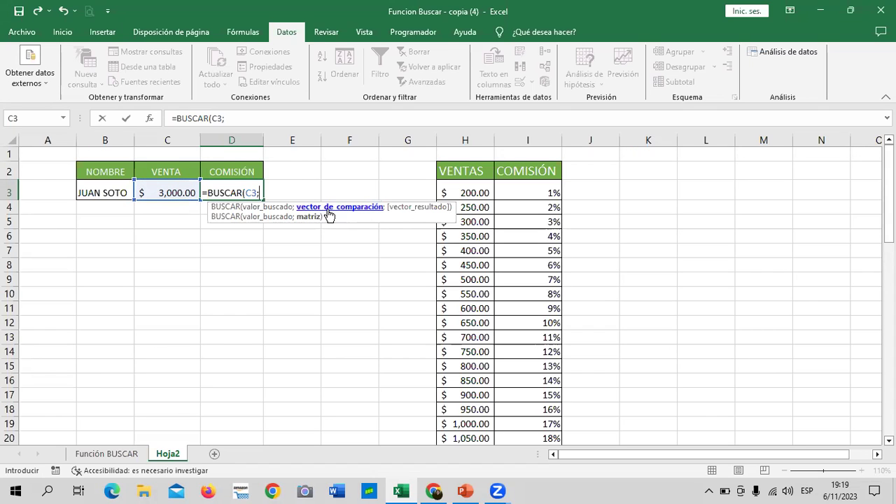
pyautogui.moveTo(468, 191)
pyautogui.mouseDown()
pyautogui.moveTo(467, 490)
pyautogui.moveTo(467, 389)
pyautogui.moveTo(466, 398)
pyautogui.mouseUp()
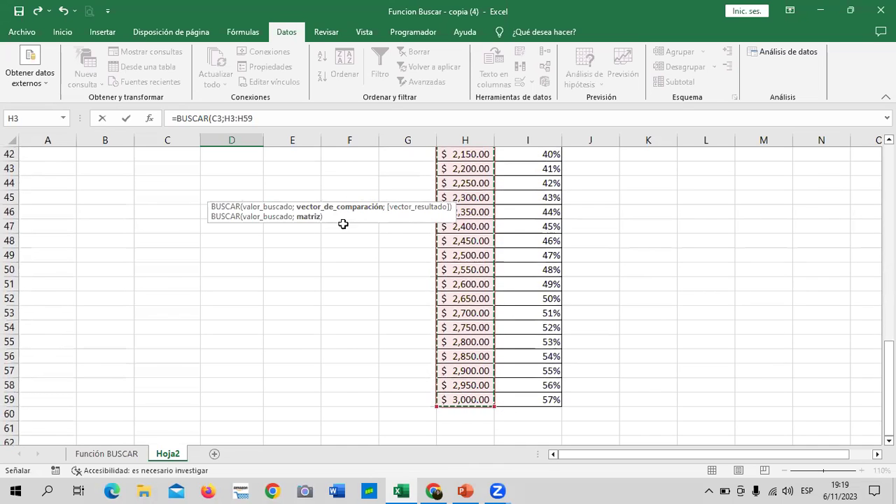
pyautogui.scroll(5, 344, 224)
pyautogui.moveTo(890, 322); pyautogui.dragTo(889, 193)
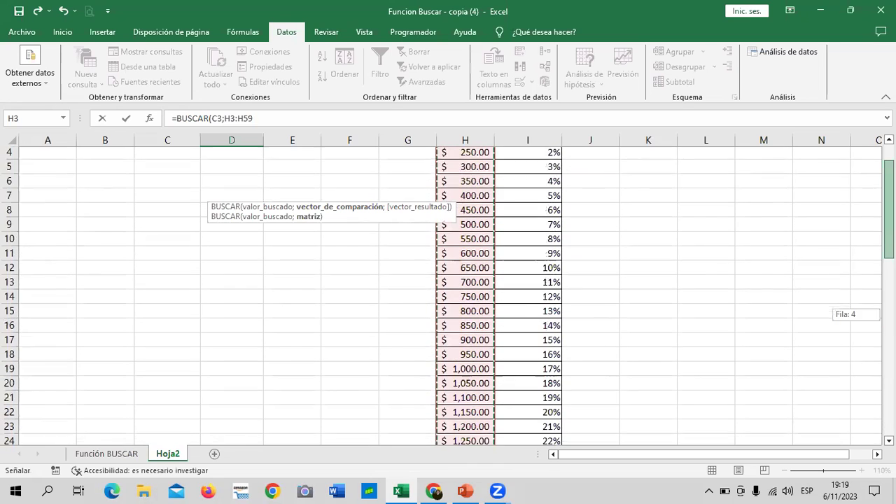
# Add I3:I59 as the result range and commit the formula, still returning 57%.
pyautogui.click(335, 119)
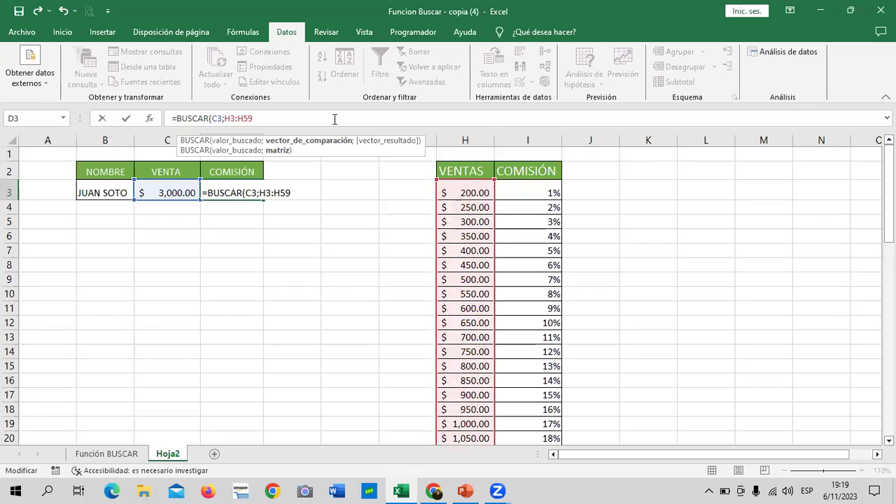
pyautogui.write(';')
pyautogui.click(242, 143)
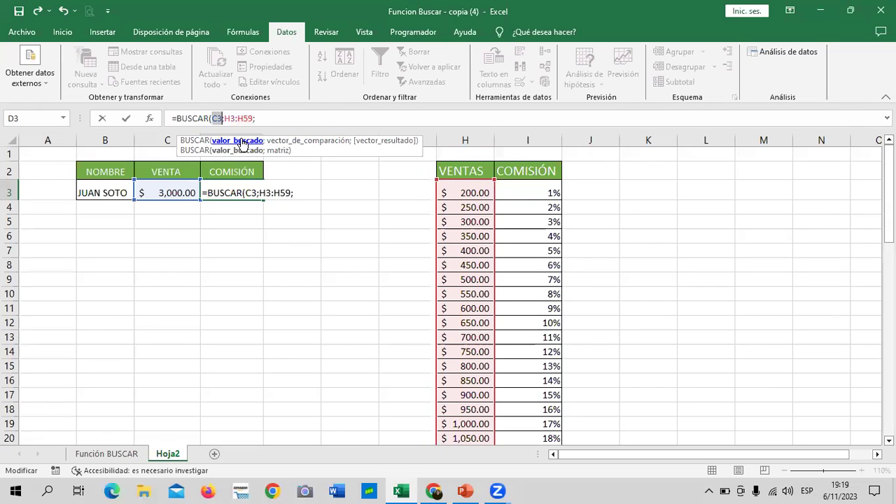
pyautogui.click(303, 141)
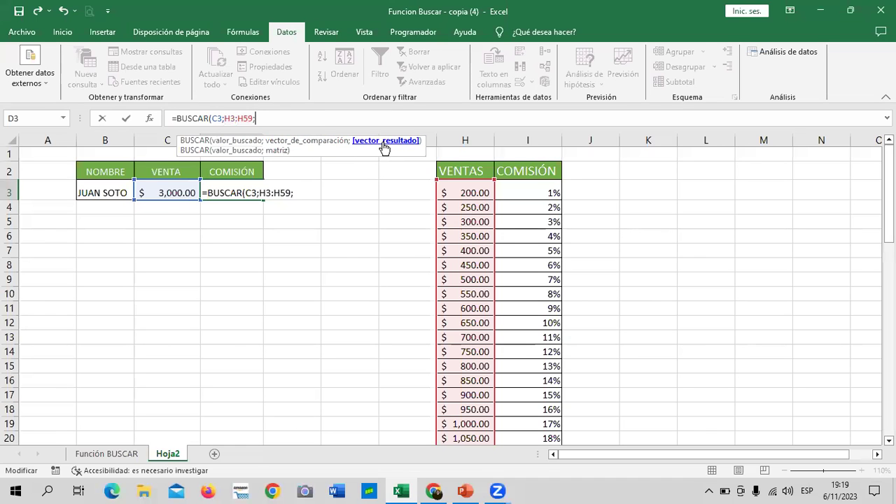
pyautogui.moveTo(536, 190)
pyautogui.mouseDown()
pyautogui.moveTo(553, 380)
pyautogui.moveTo(537, 488)
pyautogui.moveTo(539, 399)
pyautogui.mouseUp()
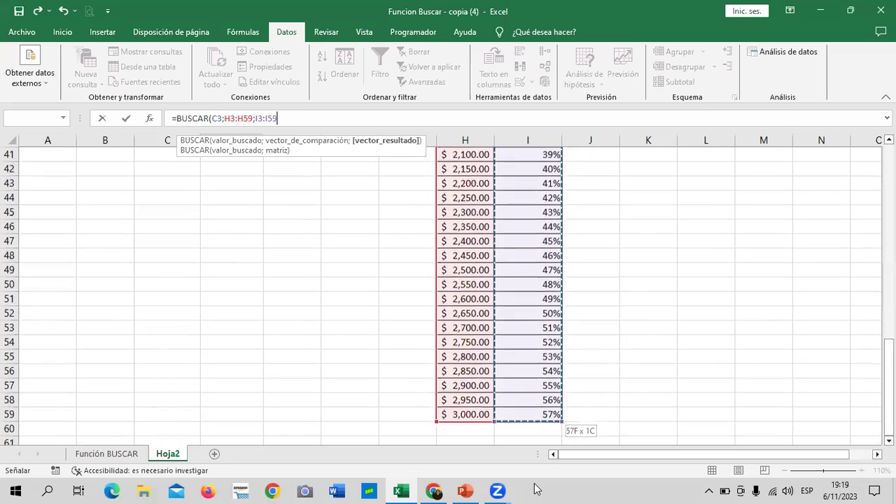
pyautogui.click(367, 117)
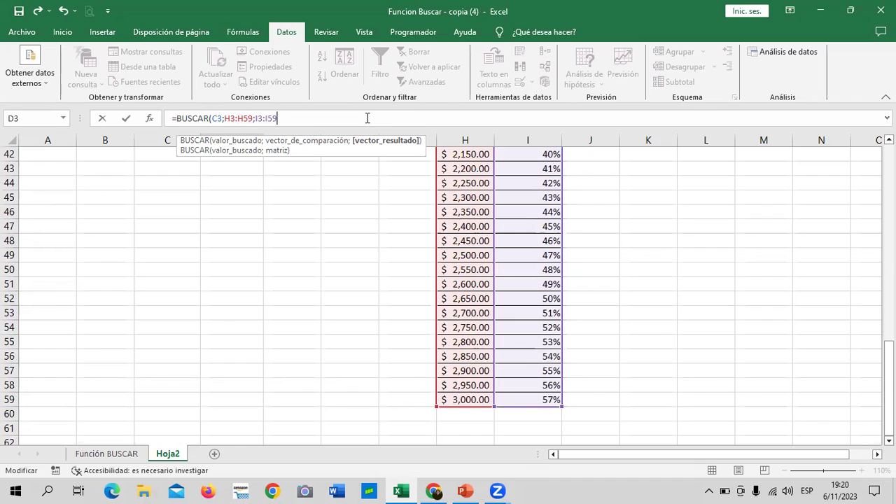
pyautogui.write(')')
pyautogui.write(')')
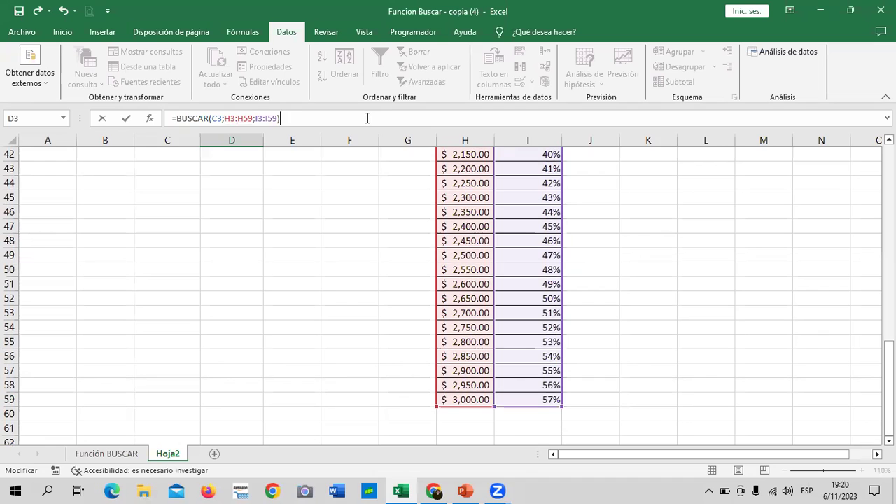
pyautogui.press('Return')
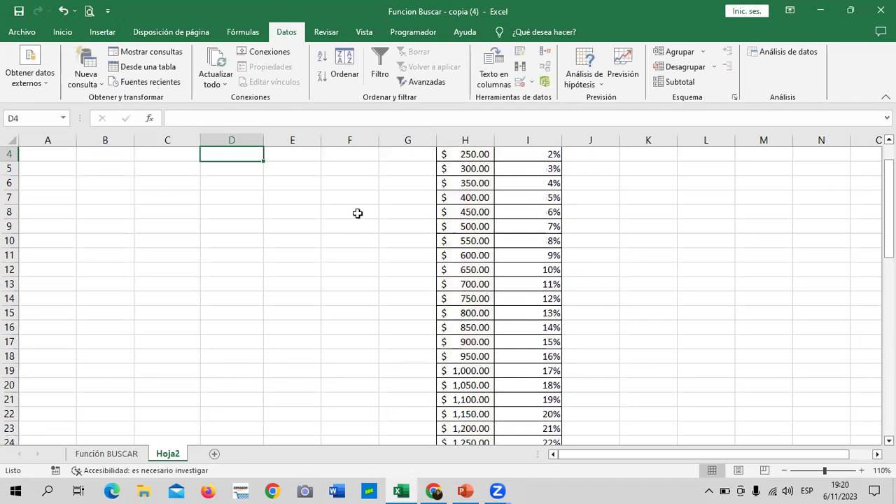
pyautogui.scroll(1, 356, 214)
# Choose 2,750.00 as the sale amount in cell C3.
pyautogui.click(182, 193)
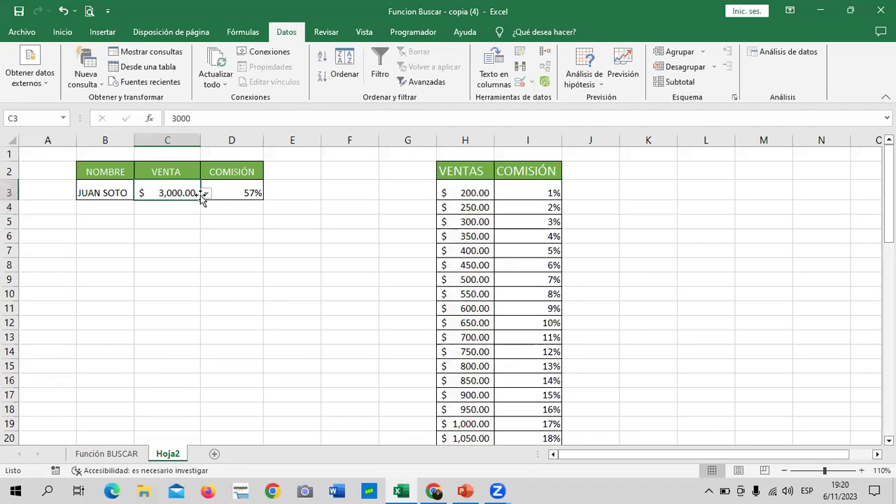
pyautogui.click(206, 193)
pyautogui.click(177, 230)
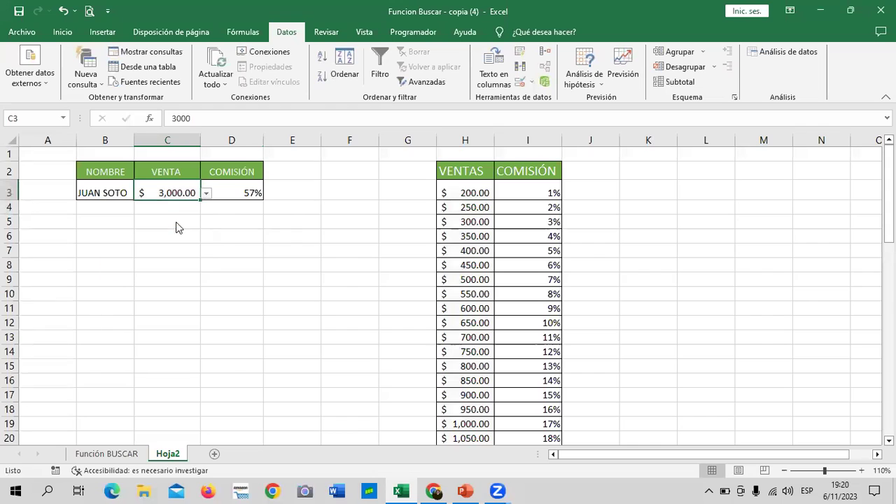
pyautogui.click(647, 239)
# Insert a blank column before COMISIÓN and give it the heading FECHA.
pyautogui.click(541, 135)
pyautogui.rightClick(537, 142)
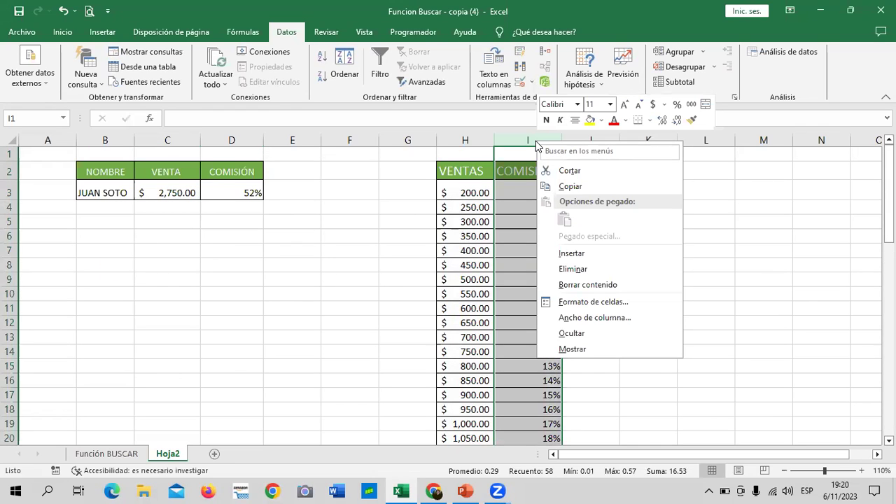
pyautogui.click(600, 254)
pyautogui.click(678, 256)
pyautogui.click(527, 170)
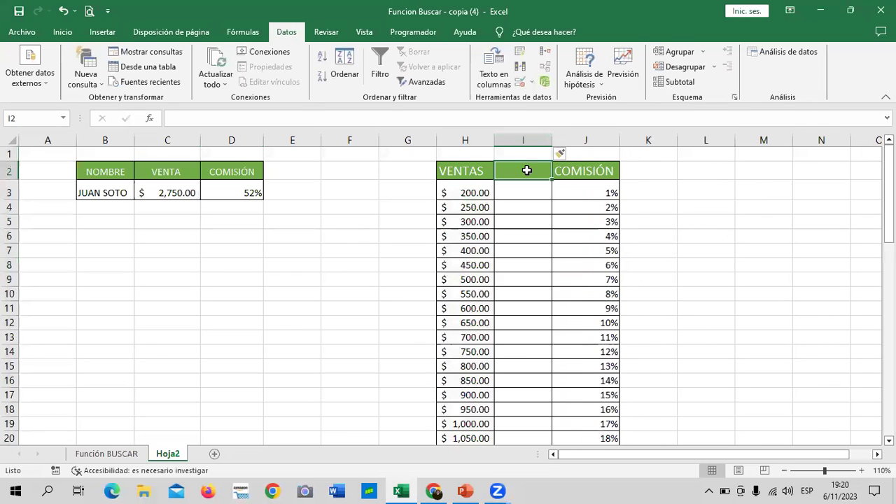
pyautogui.write('FECHA')
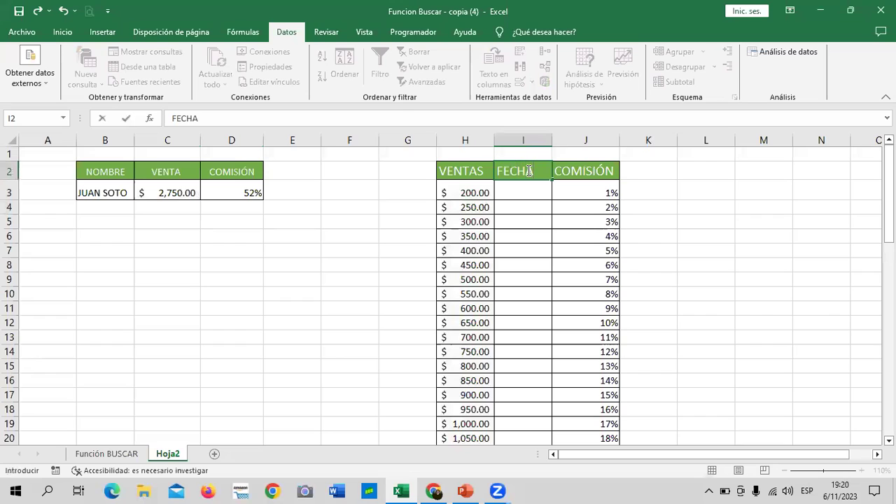
pyautogui.hotkey('ctrl', 'Return')
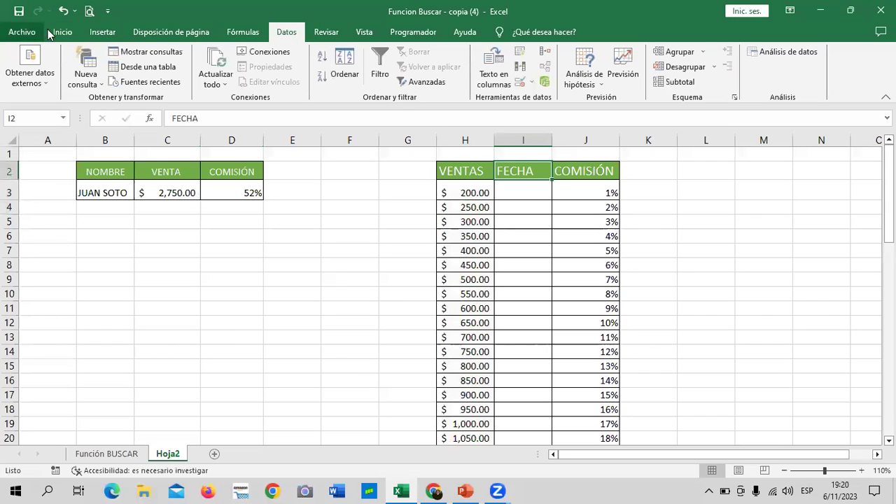
# Center the FECHA heading in I2 and select I3 below it.
pyautogui.click(64, 33)
pyautogui.click(243, 77)
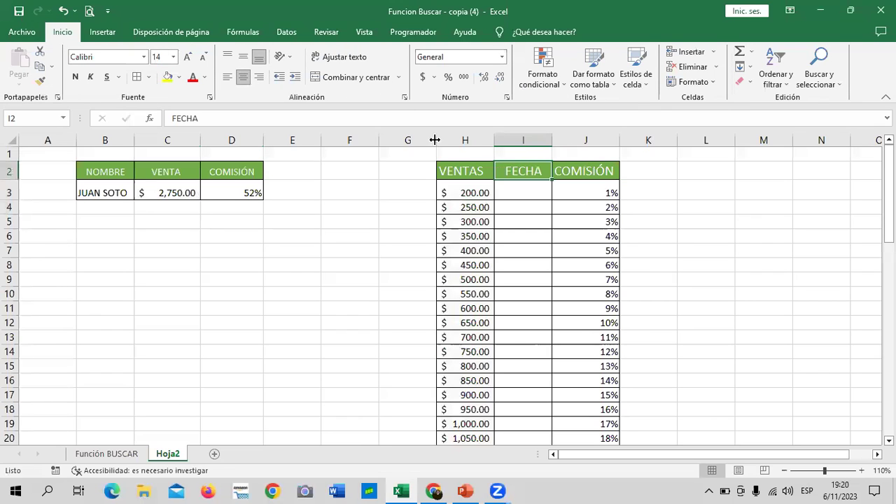
pyautogui.click(578, 270)
pyautogui.click(531, 190)
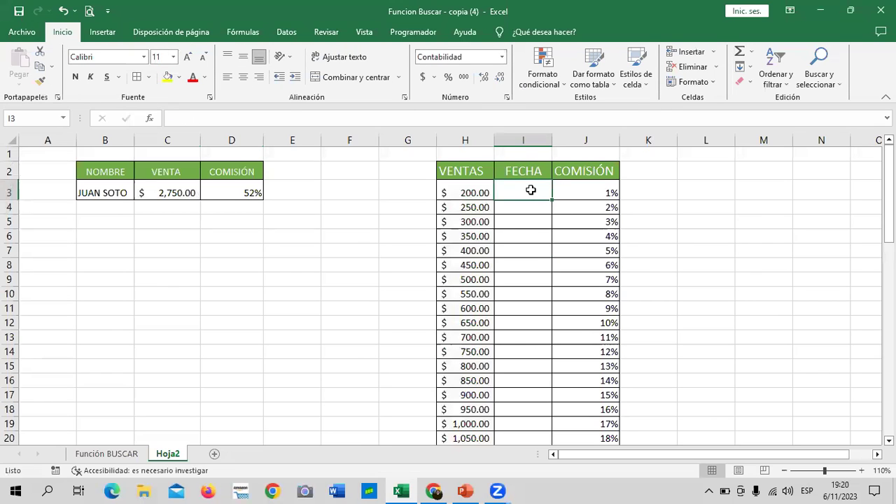
# Enter 15/6/23 as the first date in cell I3.
pyautogui.write('15/')
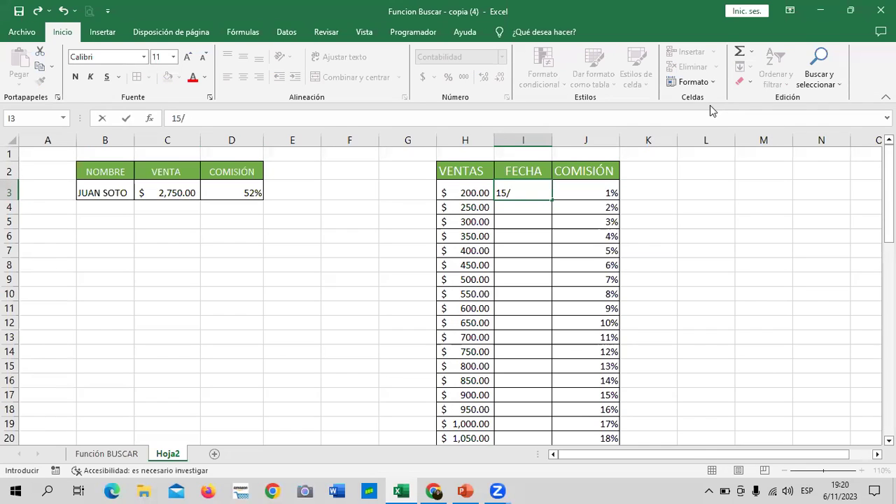
pyautogui.write('23')
pyautogui.press('Return')
pyautogui.click(525, 194)
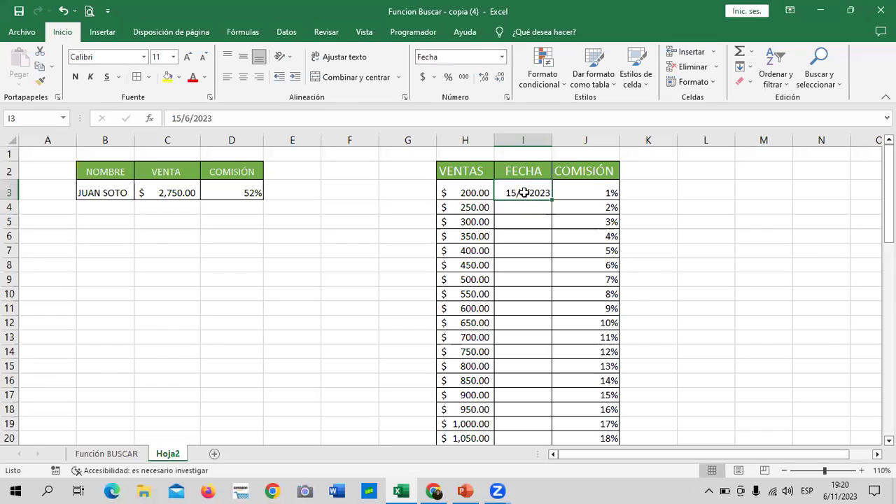
# Fill a date series down the column with step 10 and limit 31/12/23.
pyautogui.click(747, 68)
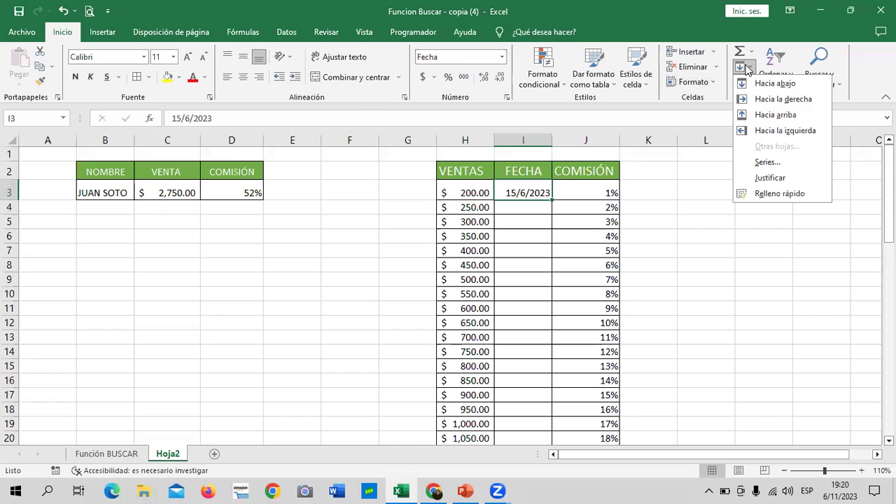
pyautogui.click(780, 163)
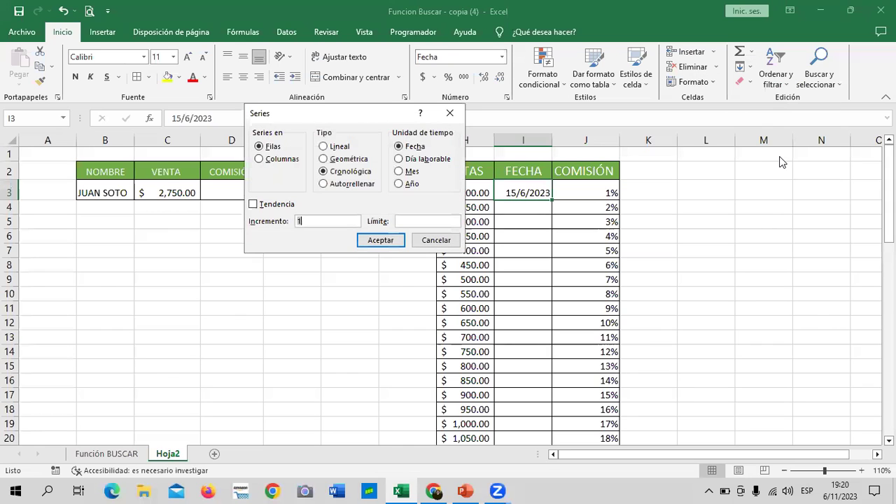
pyautogui.click(286, 160)
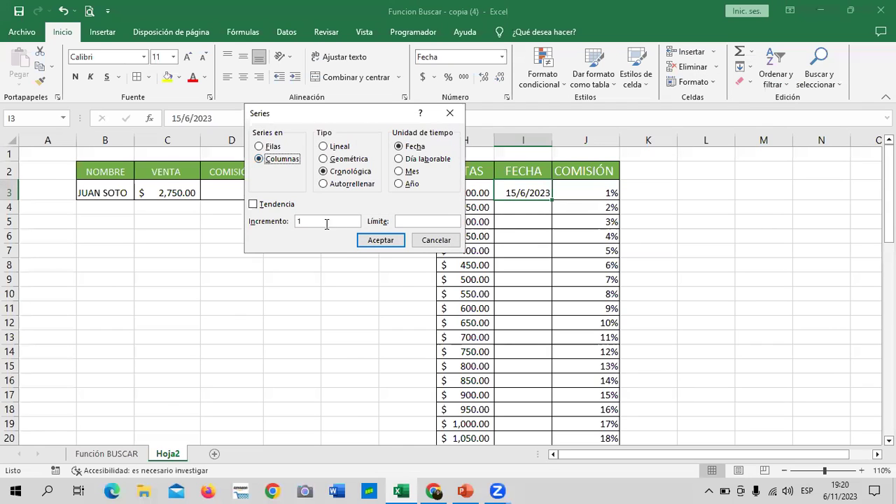
pyautogui.click(328, 222)
pyautogui.write('0')
pyautogui.click(443, 220)
pyautogui.write('31/12/23')
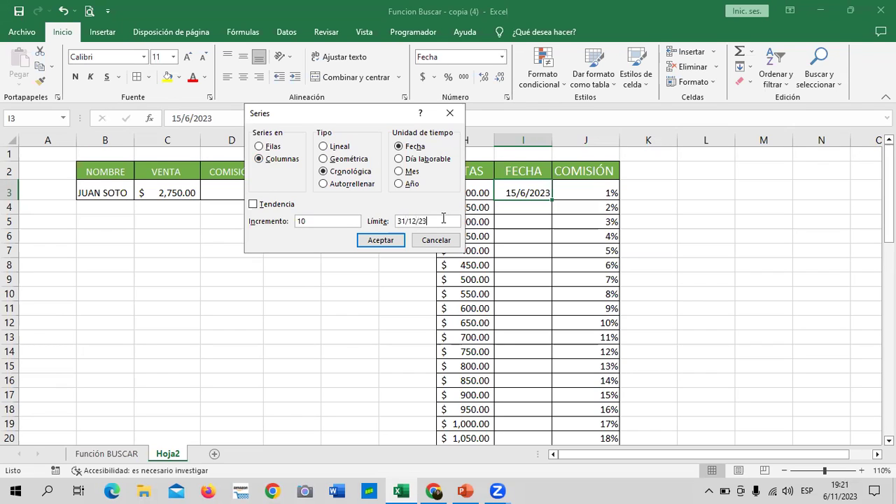
pyautogui.click(379, 240)
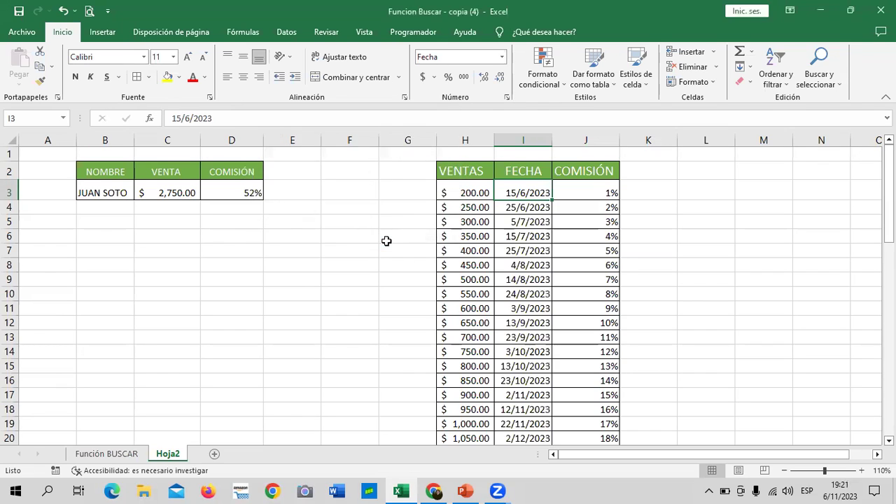
# Scroll through the generated dates and check the last one, 22/12/2023 in row 22.
pyautogui.scroll(-4, 544, 294)
pyautogui.scroll(-4, 544, 294)
pyautogui.scroll(5, 544, 294)
pyautogui.scroll(-7, 545, 294)
pyautogui.scroll(-3, 545, 293)
pyautogui.scroll(5, 545, 293)
pyautogui.scroll(6, 545, 293)
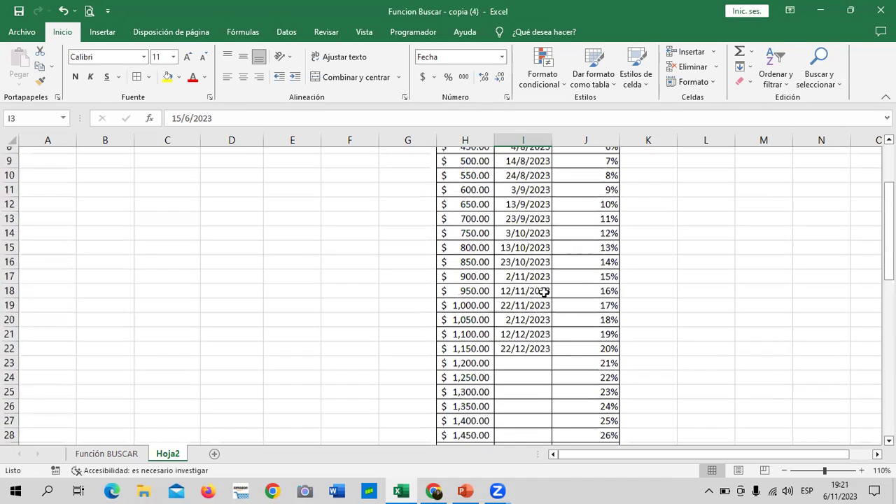
pyautogui.scroll(2, 545, 292)
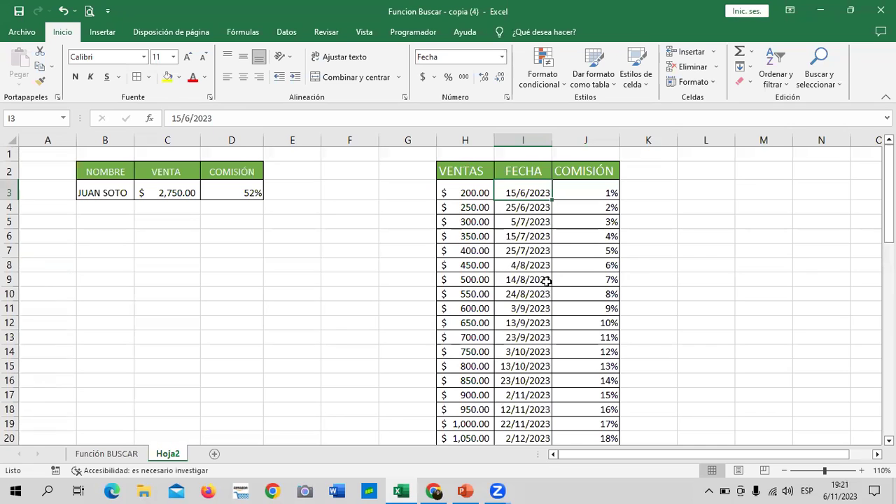
pyautogui.scroll(-3, 595, 298)
pyautogui.scroll(-2, 567, 308)
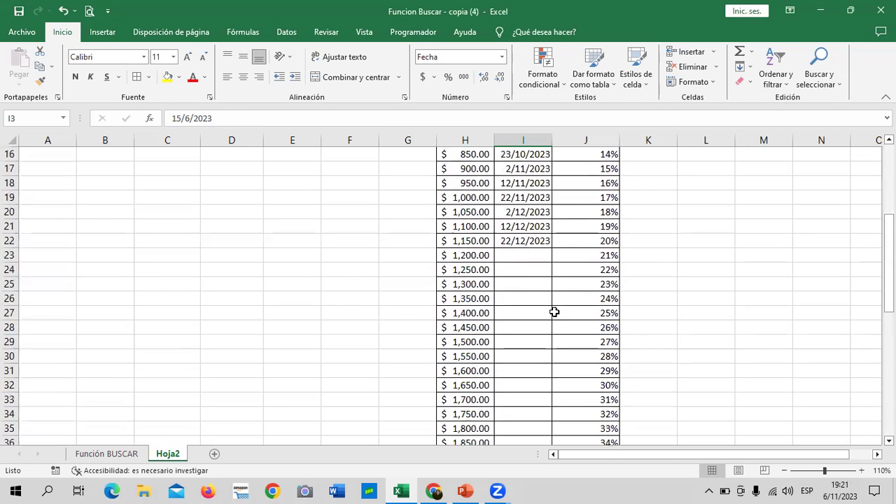
pyautogui.click(518, 245)
pyautogui.scroll(5, 522, 248)
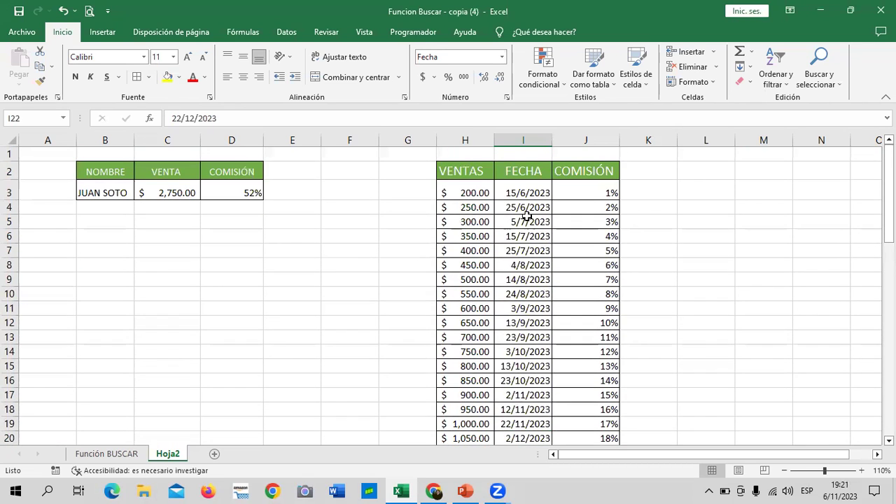
# Undo the 10-day date series and bring up the Series settings.
pyautogui.click(63, 12)
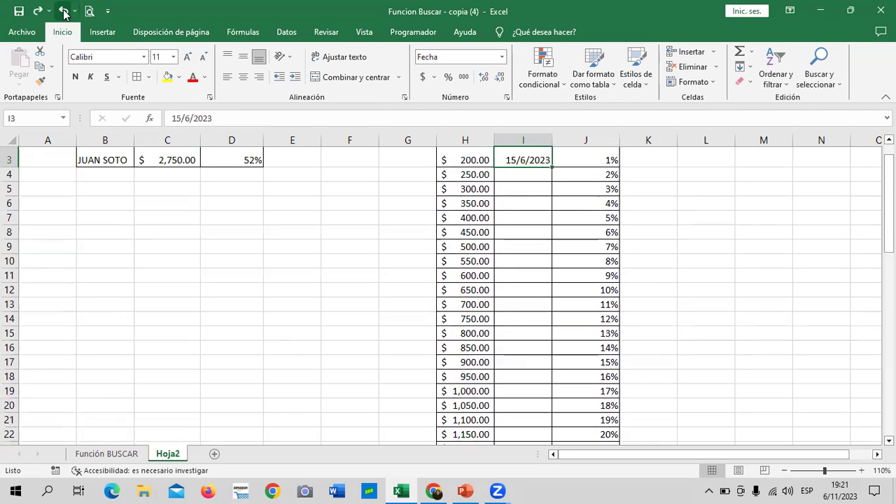
pyautogui.click(746, 67)
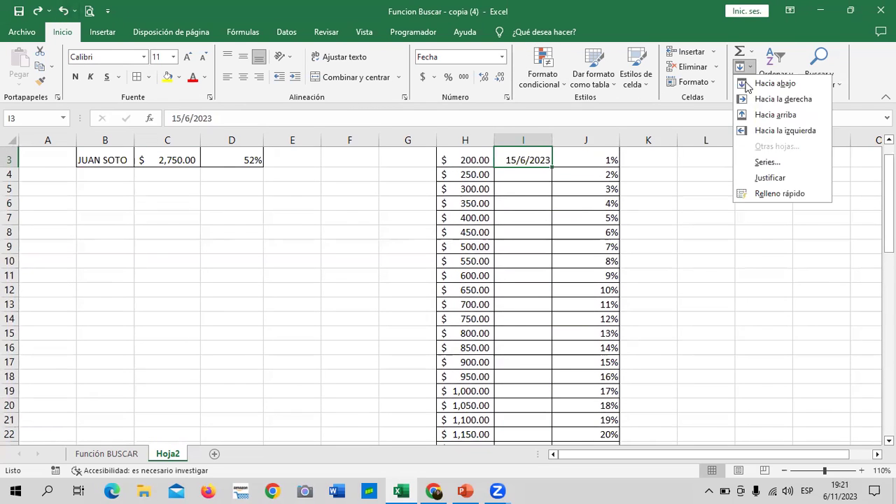
pyautogui.click(769, 162)
pyautogui.write('20/12/')
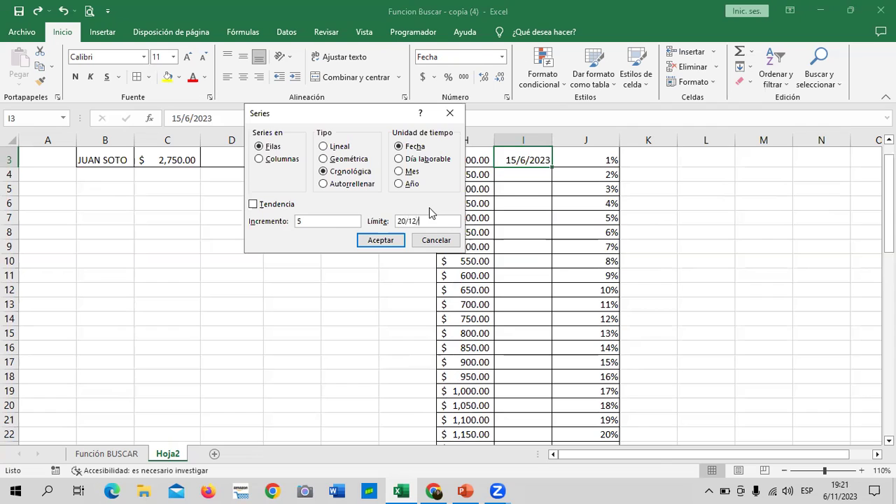
# Try a 5-day series by rows up to 20/12/2023, then undo it.
pyautogui.write('2023')
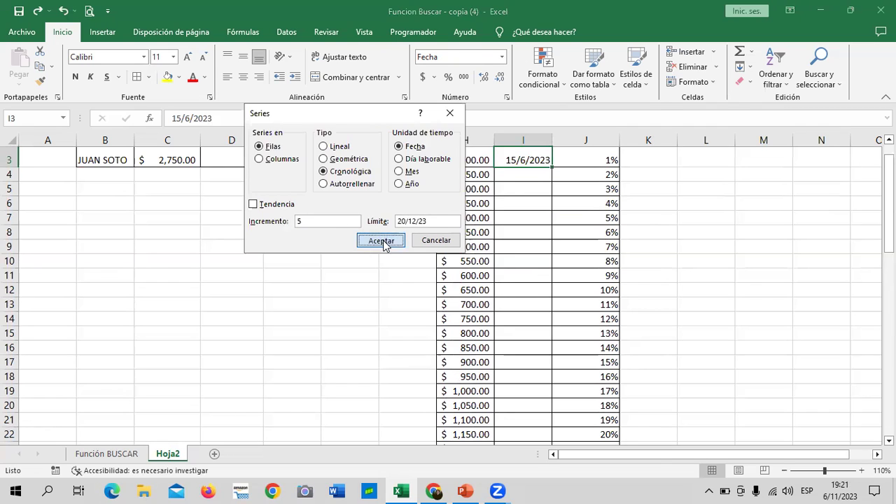
pyautogui.click(412, 239)
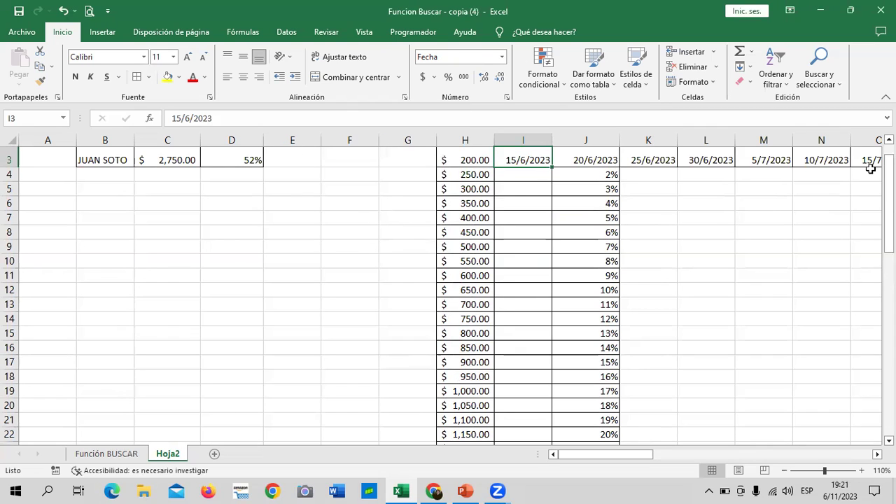
pyautogui.click(63, 11)
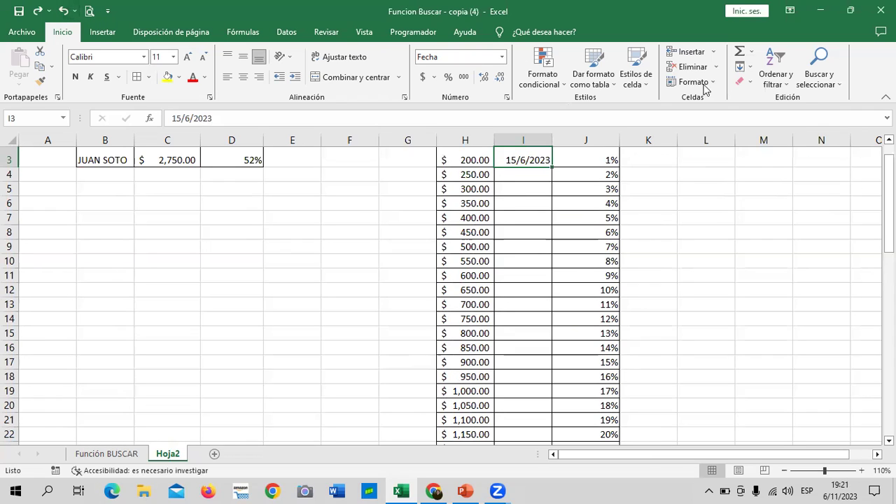
pyautogui.click(745, 68)
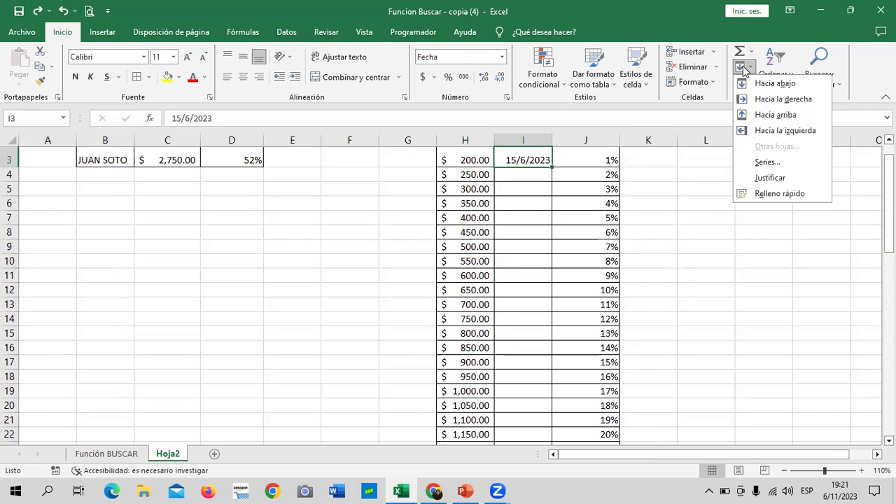
# Generate a 5-day date series down the FECHA column ending 22/12/2023.
pyautogui.click(799, 164)
pyautogui.click(272, 159)
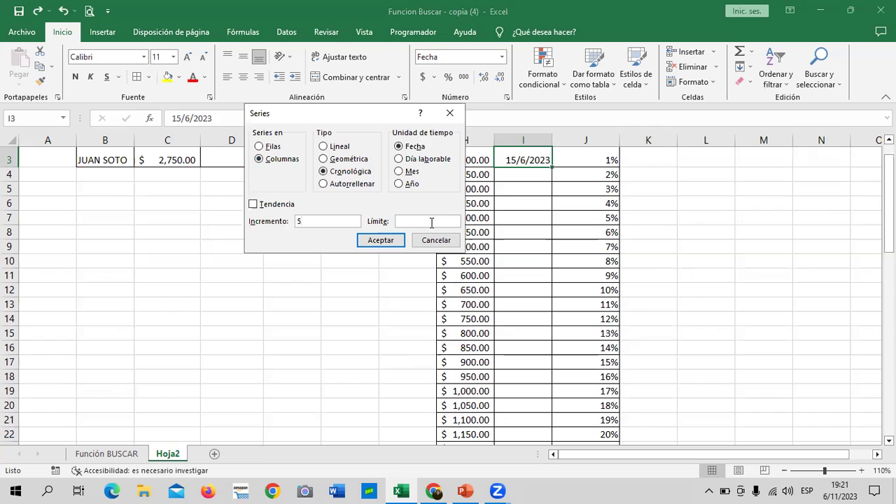
pyautogui.click(438, 223)
pyautogui.click(381, 240)
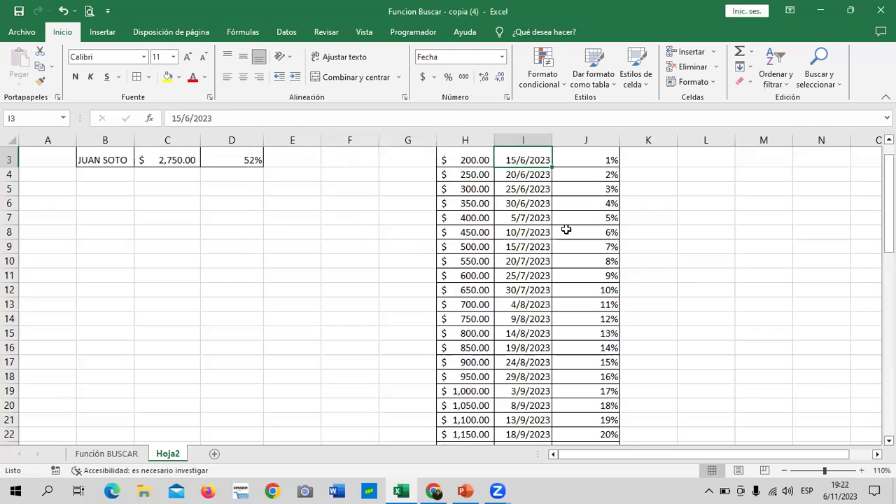
# Review the dates down to row 41 and inspect the BUSCAR commission formula in D3.
pyautogui.scroll(-10, 555, 273)
pyautogui.scroll(-4, 555, 273)
pyautogui.scroll(4, 554, 273)
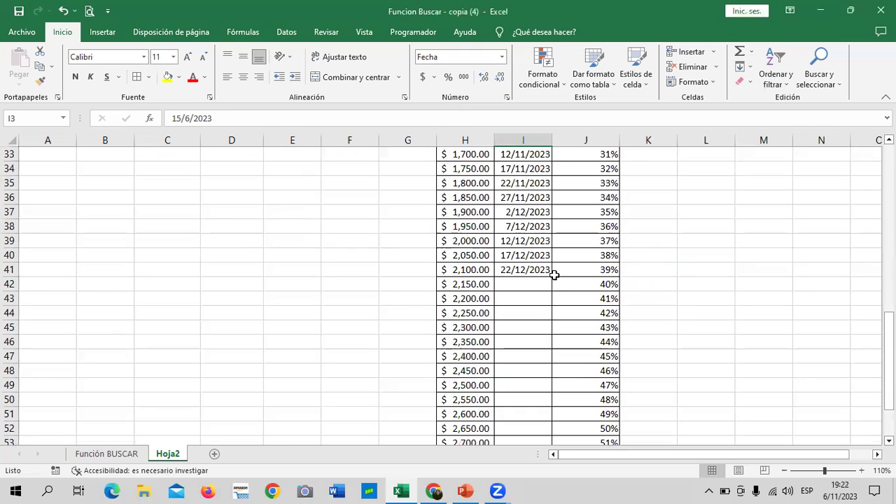
pyautogui.scroll(8, 529, 286)
pyautogui.scroll(3, 529, 287)
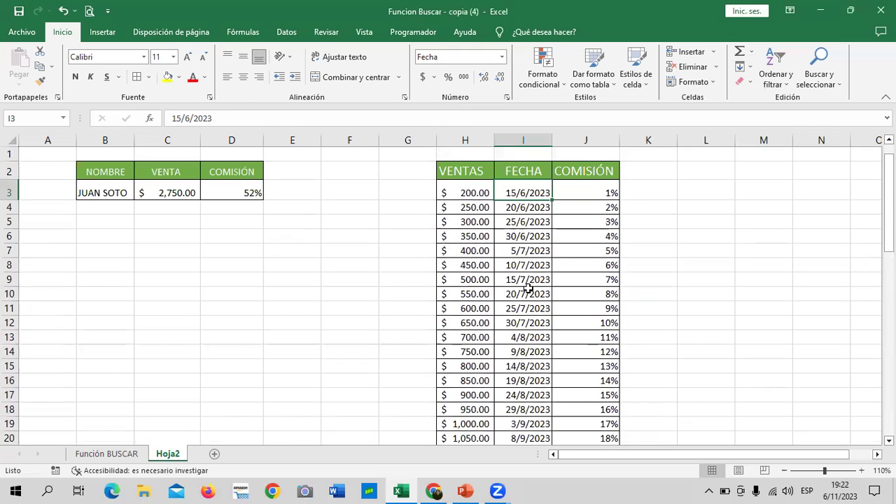
pyautogui.click(714, 293)
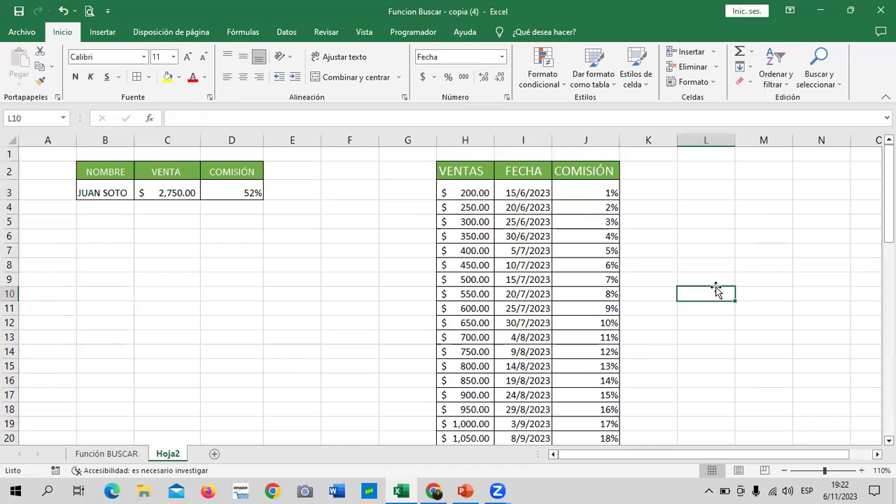
pyautogui.click(241, 193)
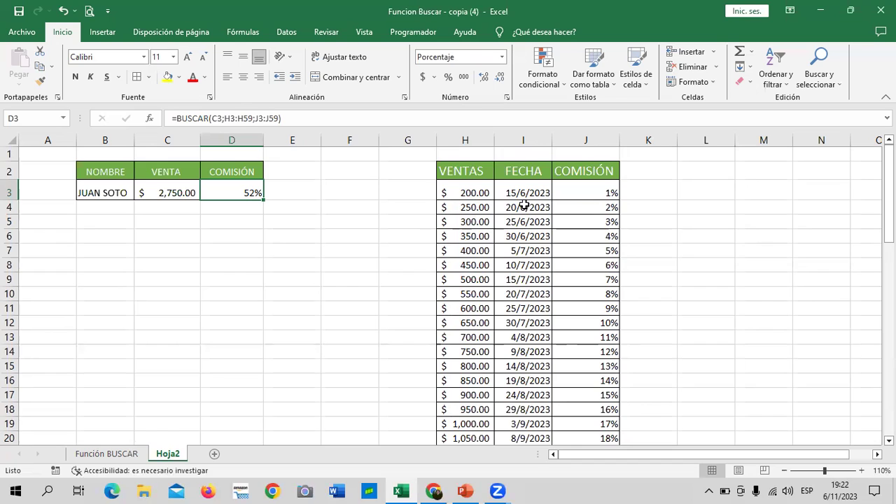
# Delete the old commission formula from D3.
pyautogui.click(335, 119)
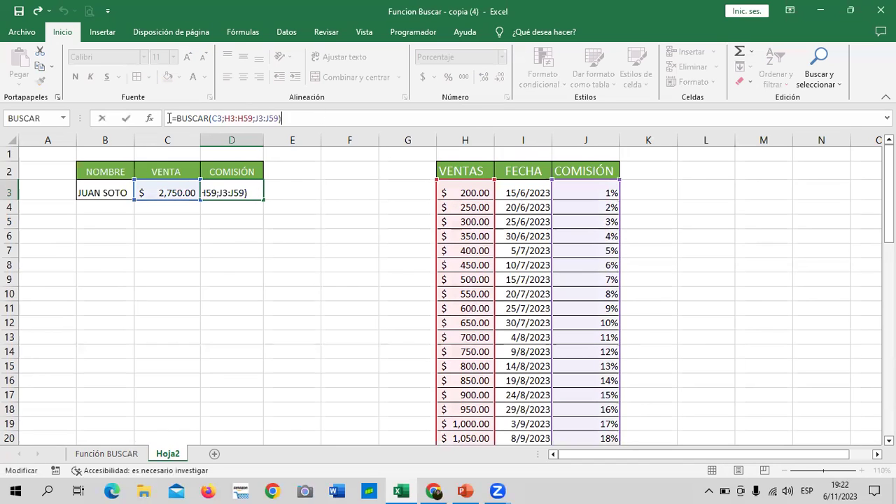
pyautogui.moveTo(168, 118); pyautogui.dragTo(316, 120)
pyautogui.press('BackSpace')
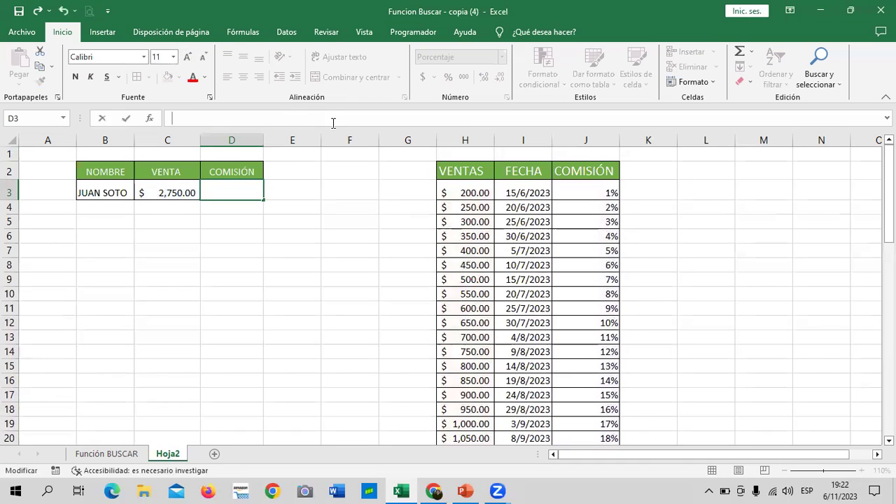
pyautogui.click(326, 289)
pyautogui.click(249, 196)
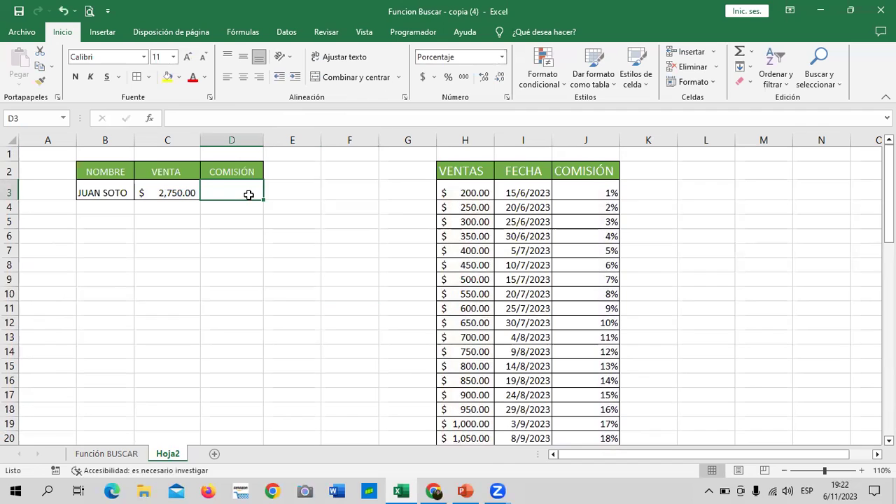
# Enter =BUSCAR(C3;H3:H59;J3:J59) in D3 so the commission shows 52%.
pyautogui.write('=BUSCAR(')
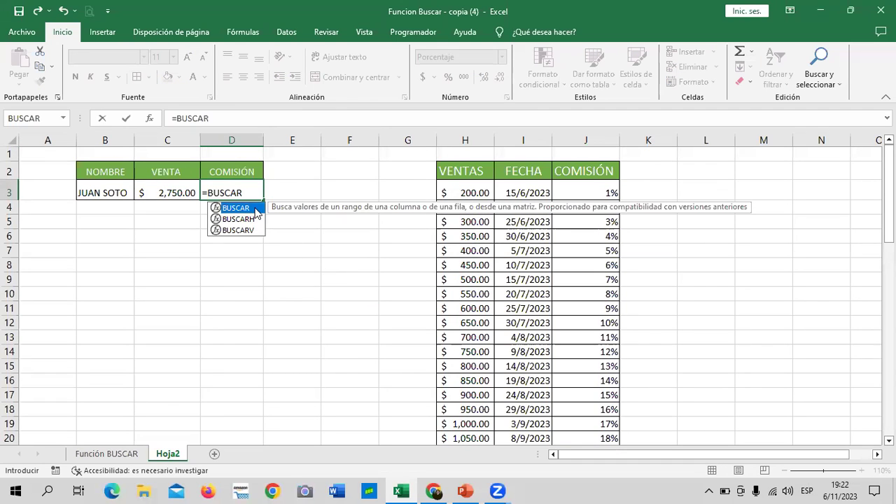
pyautogui.doubleClick(257, 211)
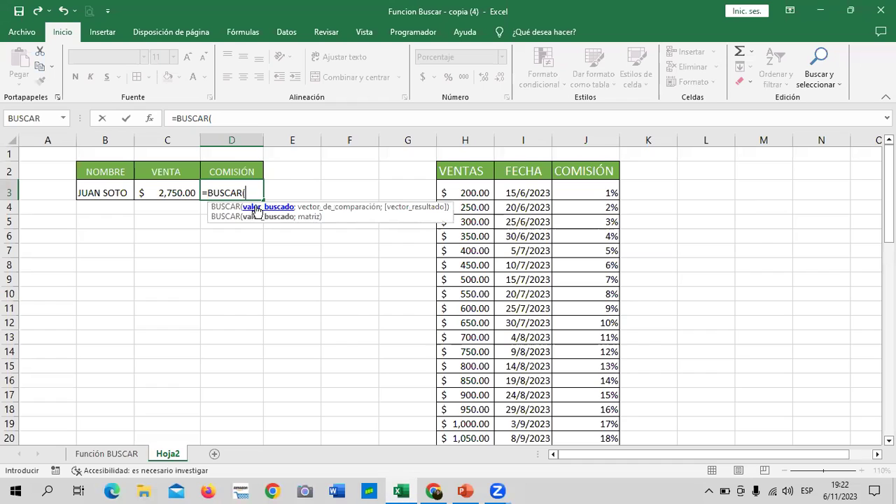
pyautogui.click(178, 191)
pyautogui.write(';')
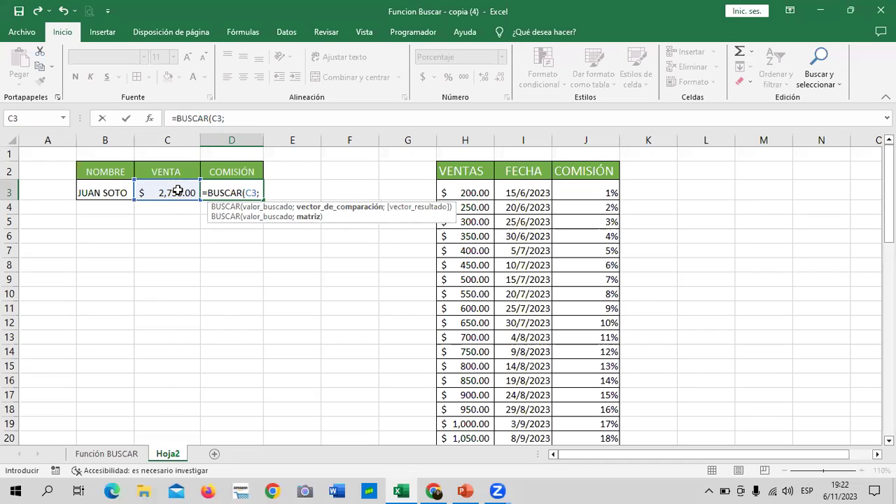
pyautogui.moveTo(462, 192)
pyautogui.mouseDown()
pyautogui.moveTo(461, 490)
pyautogui.moveTo(462, 448)
pyautogui.mouseUp()
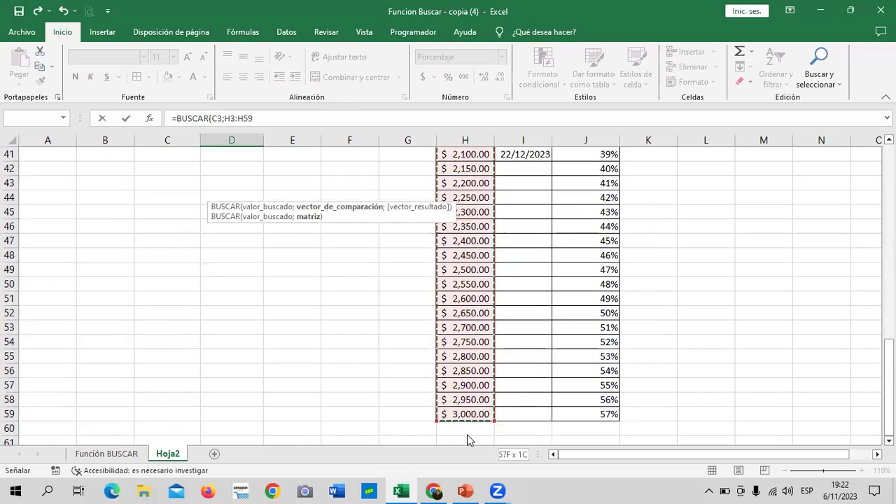
pyautogui.moveTo(458, 489); pyautogui.dragTo(464, 429)
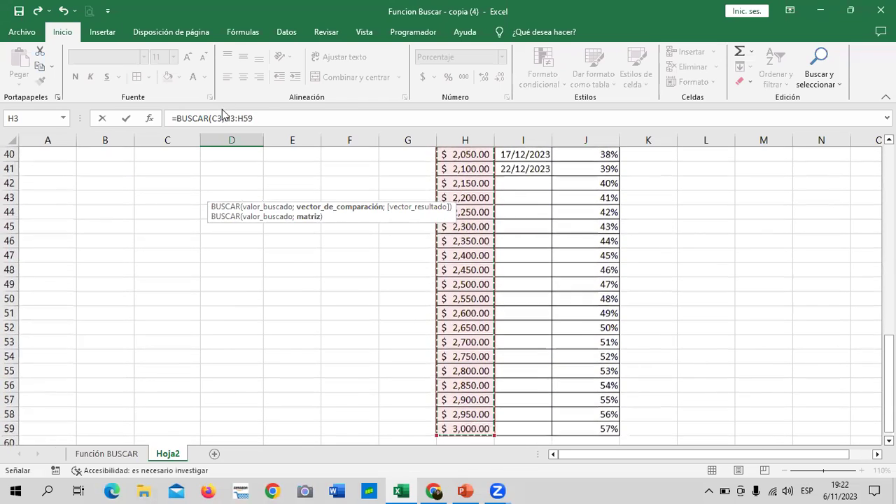
pyautogui.click(278, 118)
pyautogui.write(';')
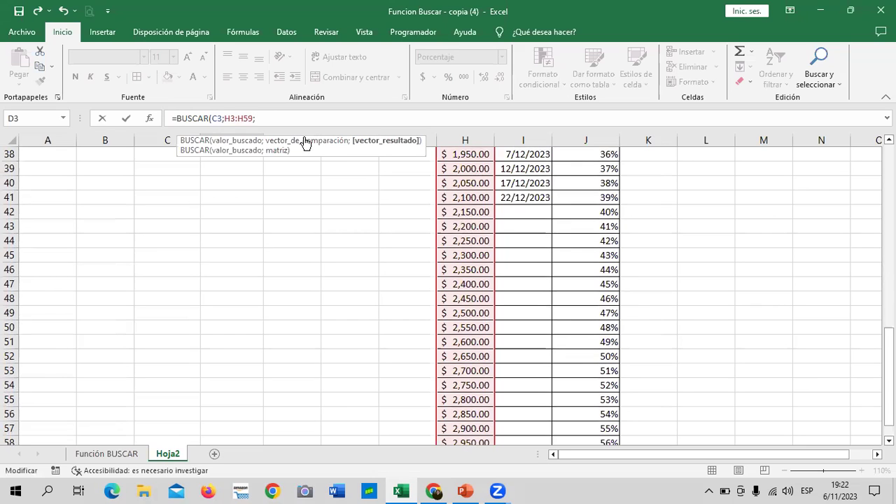
pyautogui.scroll(5, 803, 357)
pyautogui.scroll(6, 704, 306)
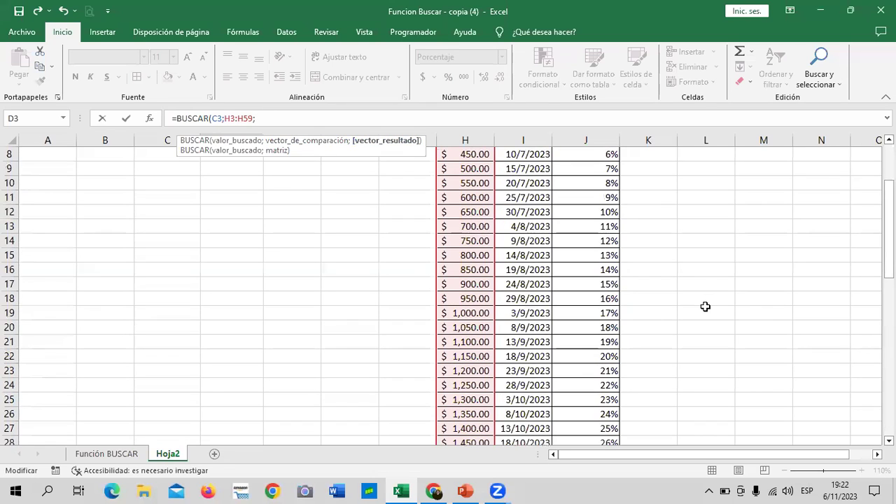
pyautogui.scroll(2, 632, 280)
pyautogui.moveTo(596, 189); pyautogui.dragTo(592, 476)
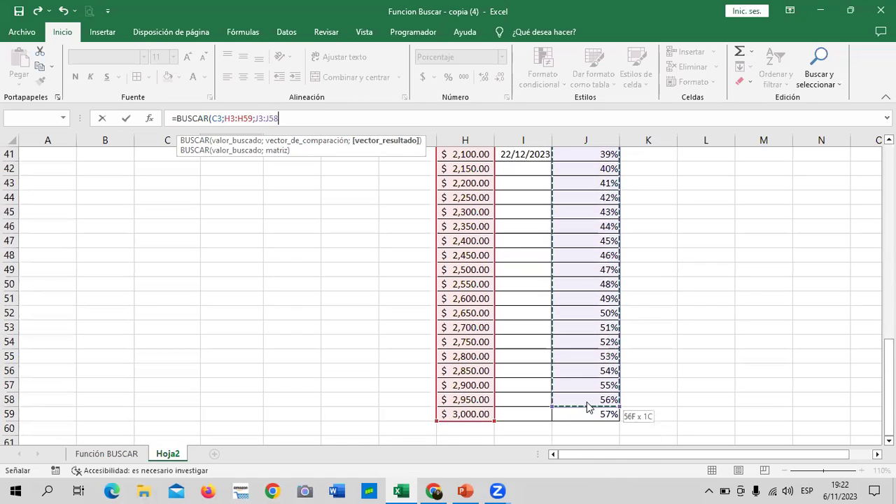
pyautogui.moveTo(591, 477); pyautogui.dragTo(588, 414)
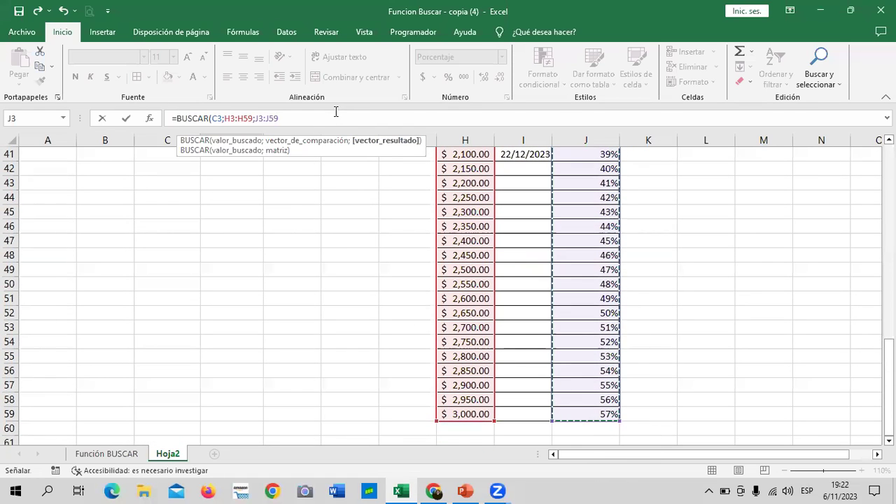
pyautogui.write(')')
pyautogui.press('Return')
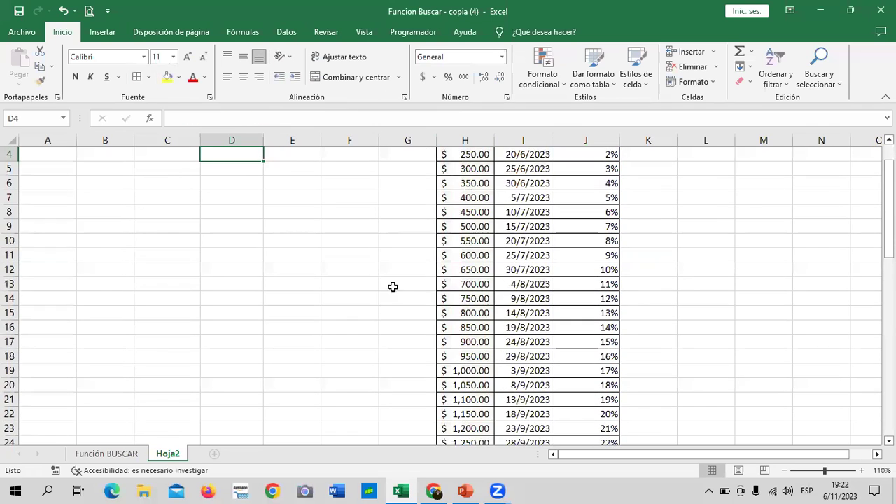
pyautogui.scroll(1, 391, 288)
# Set the C3 sale to 1,250.00 from its validation dropdown.
pyautogui.click(242, 193)
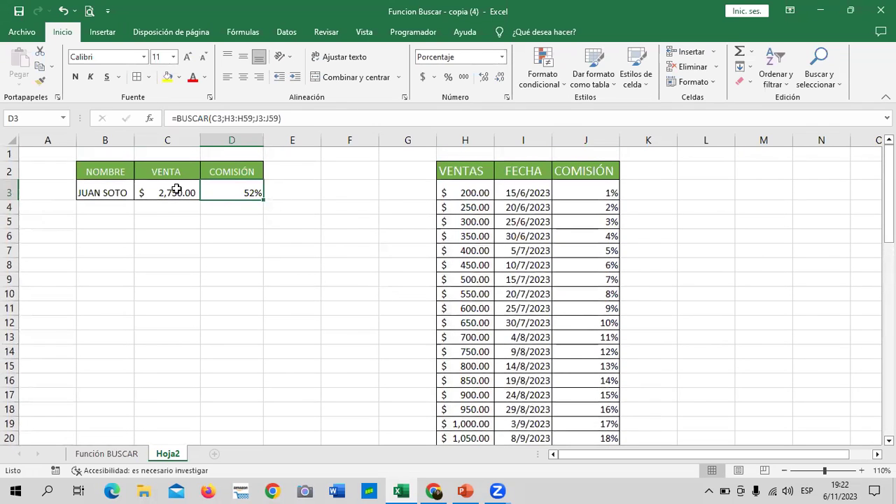
pyautogui.click(175, 191)
pyautogui.click(205, 194)
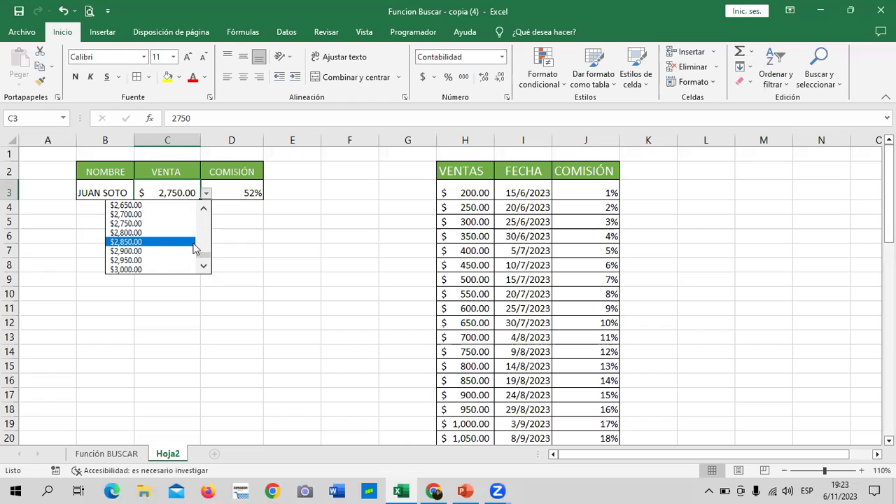
pyautogui.moveTo(208, 258); pyautogui.dragTo(208, 240)
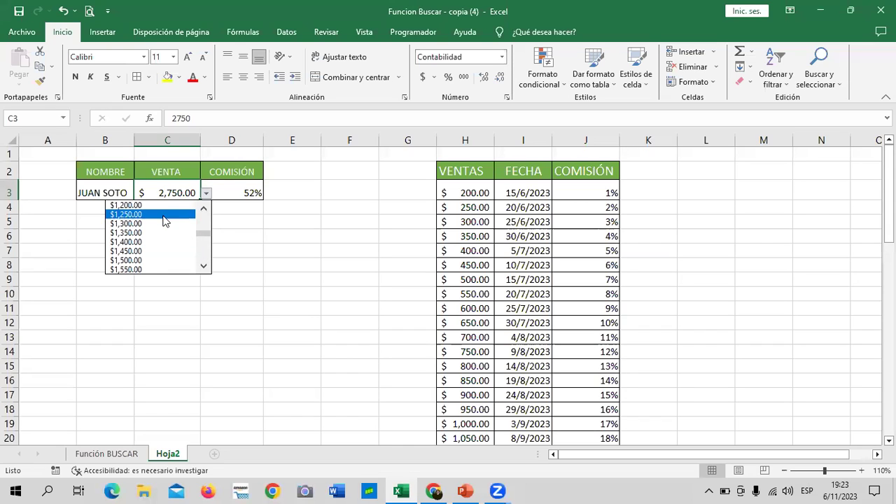
pyautogui.click(161, 215)
pyautogui.click(273, 279)
# Clear the existing commission formula from D3.
pyautogui.click(240, 193)
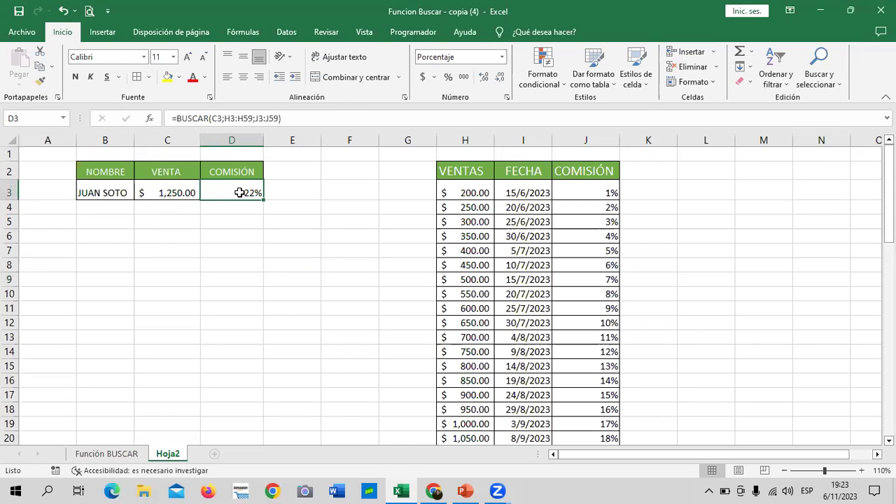
pyautogui.press('Delete')
pyautogui.click(296, 204)
pyautogui.click(239, 184)
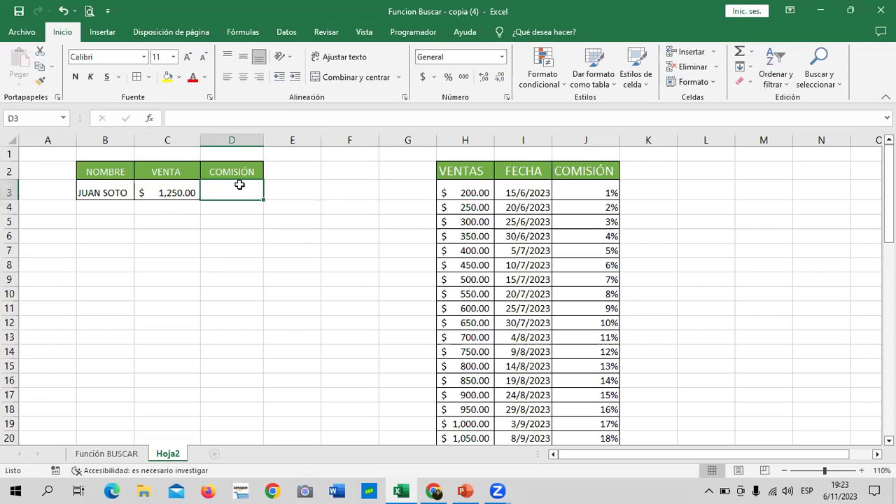
# Enter the array-form =BUSCAR(C3;H3:J59) in D3, giving 22%.
pyautogui.write('=BUSCAR')
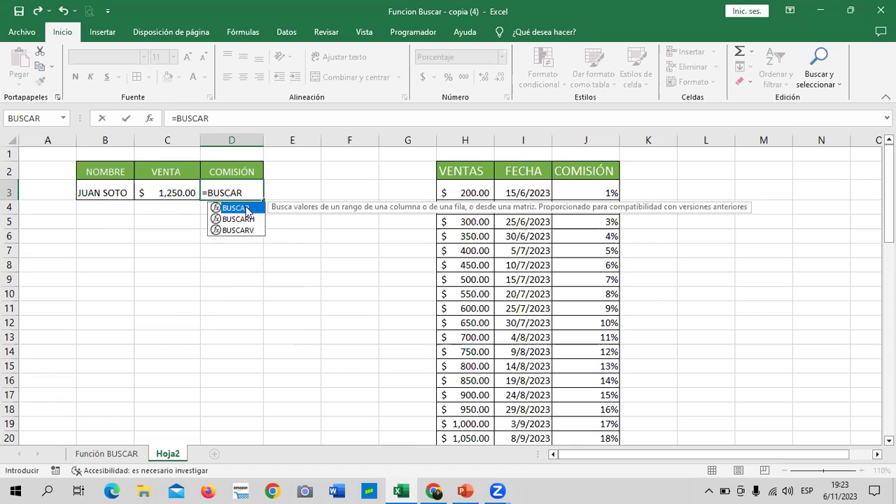
pyautogui.doubleClick(246, 209)
pyautogui.click(166, 189)
pyautogui.write(';')
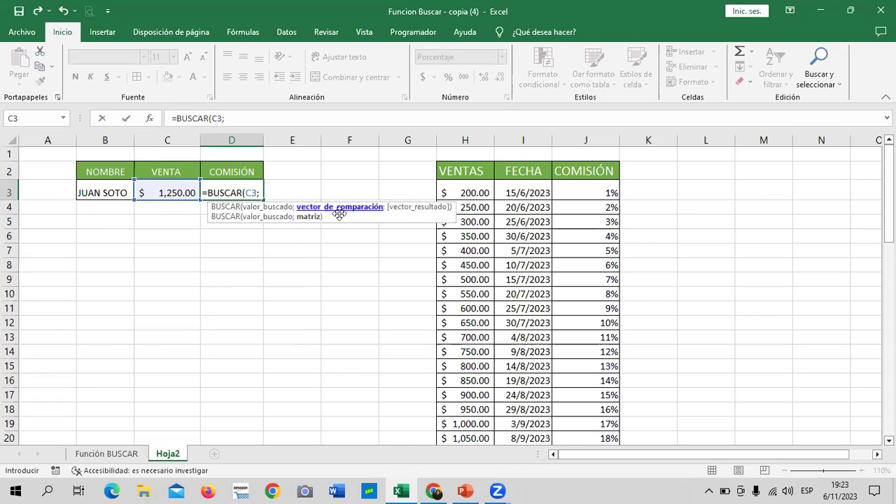
pyautogui.moveTo(471, 197); pyautogui.dragTo(587, 489)
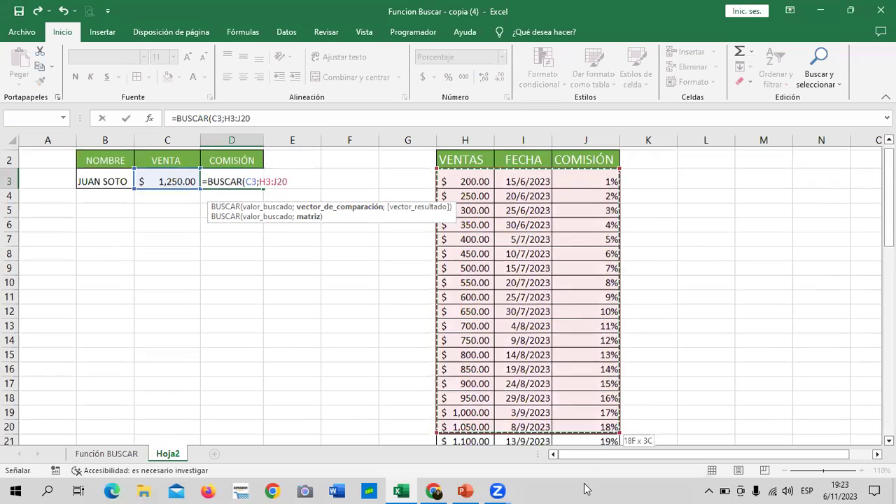
pyautogui.moveTo(587, 489); pyautogui.dragTo(588, 417)
pyautogui.click(311, 116)
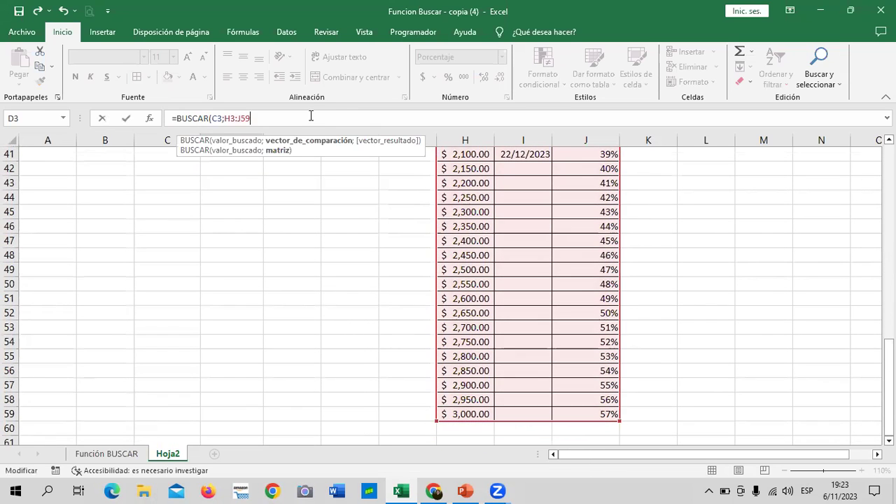
pyautogui.press('Return')
pyautogui.scroll(2, 329, 253)
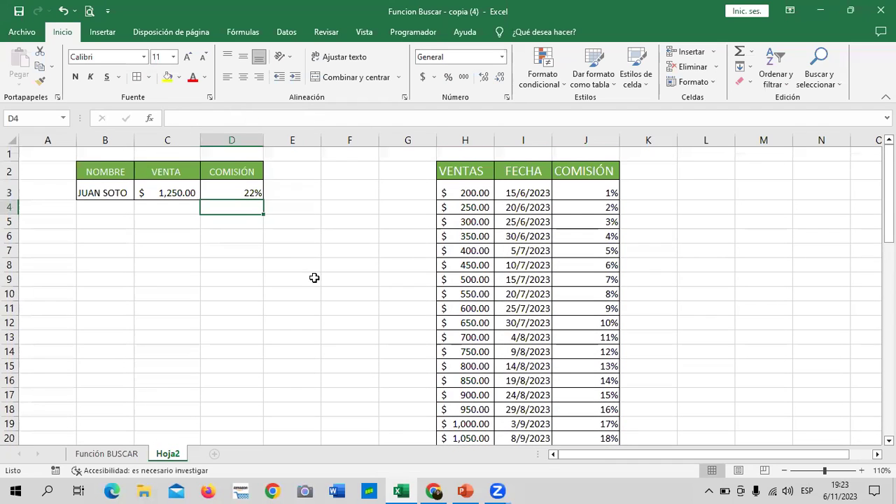
pyautogui.click(233, 191)
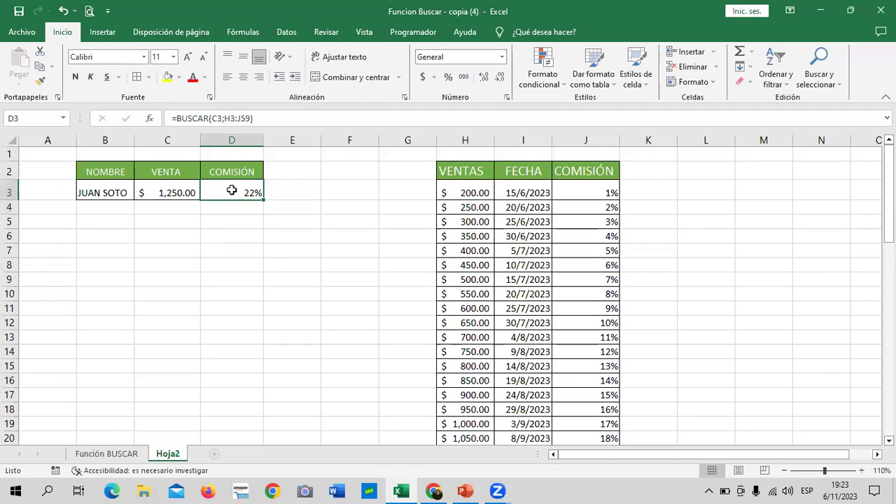
# Try C3 sale amounts 1,450.00, 2,150.00 and 3,000.00, ending on 2,700.00.
pyautogui.click(171, 192)
pyautogui.click(207, 194)
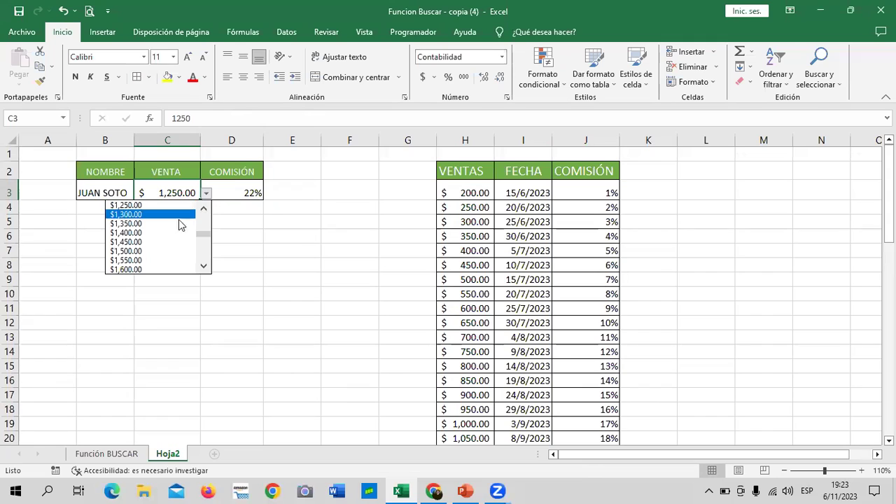
pyautogui.click(175, 241)
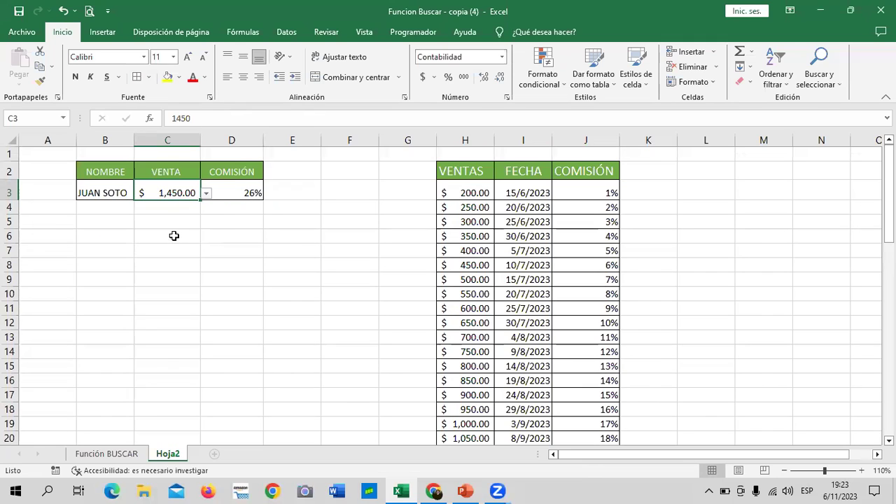
pyautogui.click(205, 198)
pyautogui.click(204, 266)
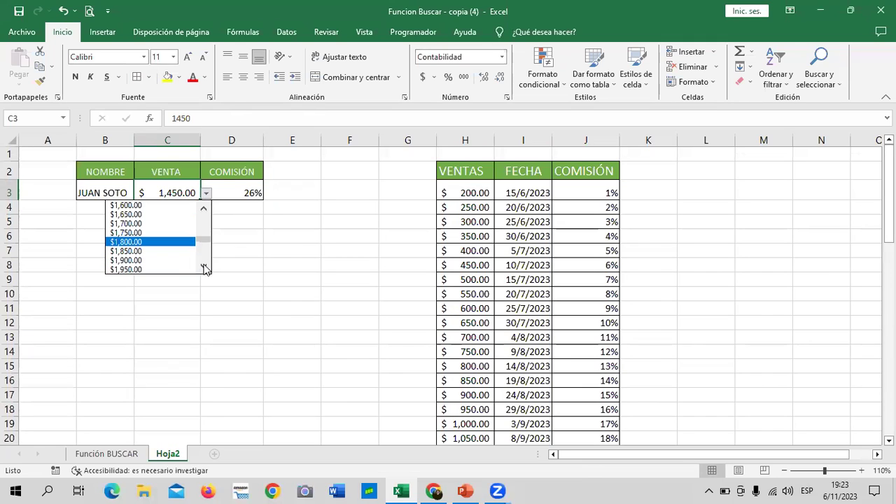
pyautogui.click(204, 268)
pyautogui.click(176, 269)
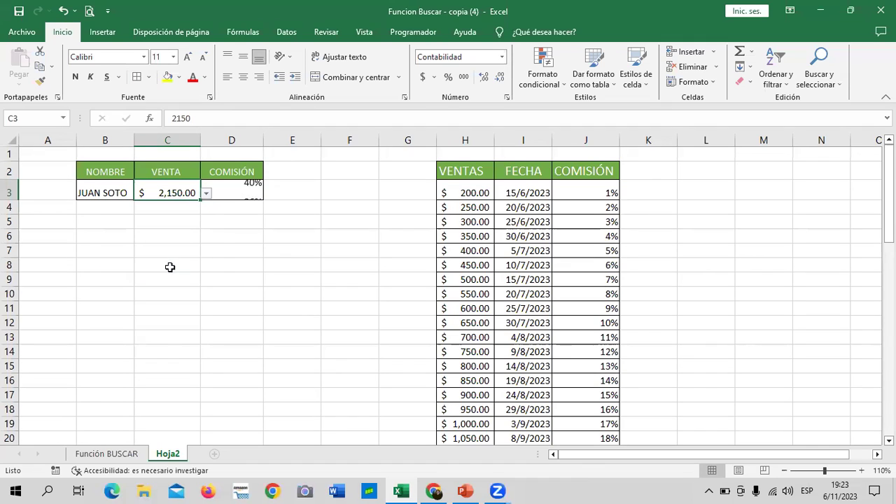
pyautogui.click(207, 200)
pyautogui.moveTo(201, 254); pyautogui.dragTo(202, 262)
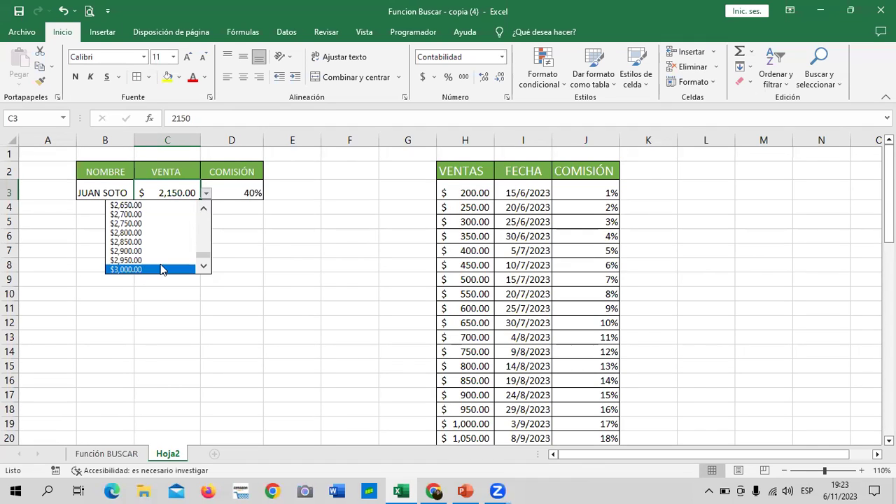
pyautogui.click(175, 267)
pyautogui.click(206, 193)
pyautogui.click(166, 217)
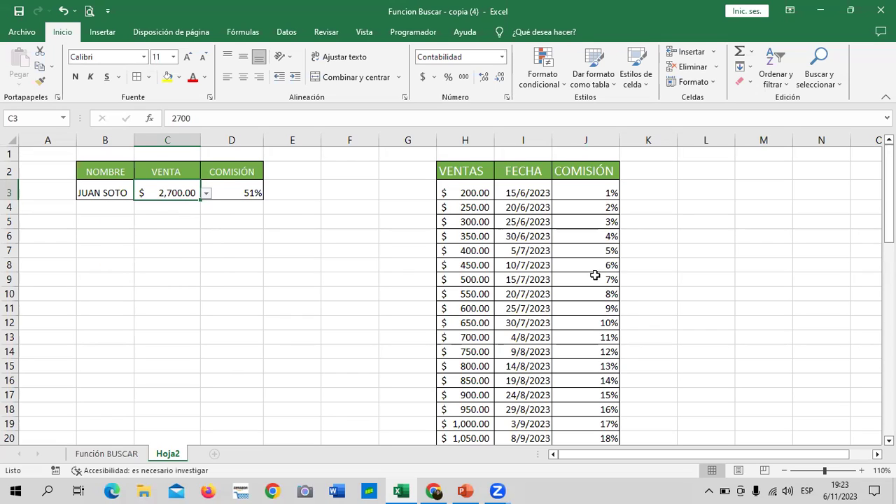
pyautogui.click(725, 233)
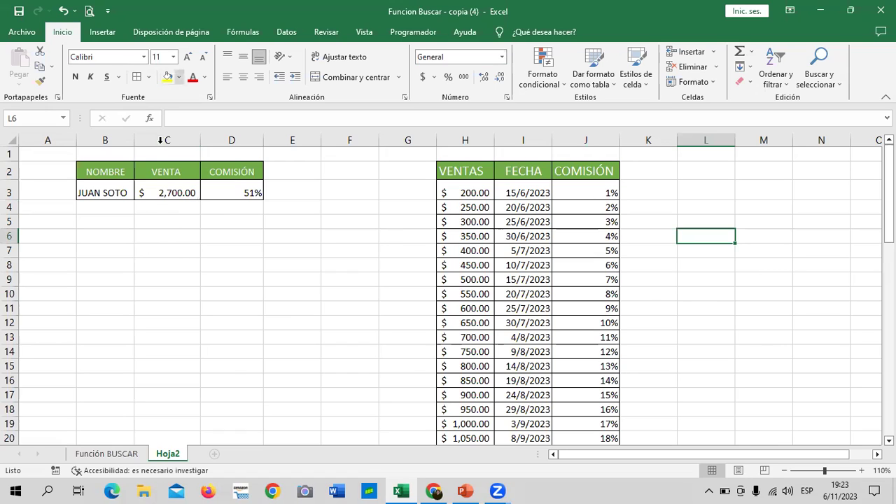
# Re-confirm D3's BUSCAR formula unchanged so it shows 51%.
pyautogui.click(249, 190)
pyautogui.click(269, 118)
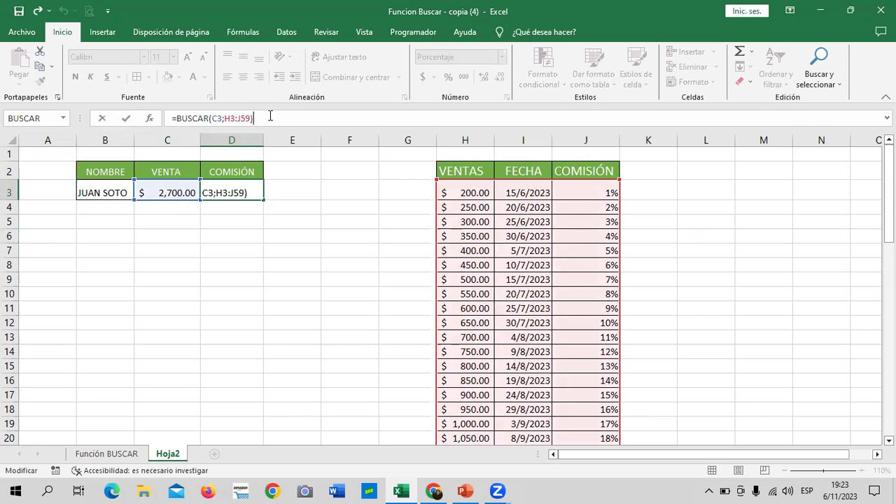
pyautogui.press('Return')
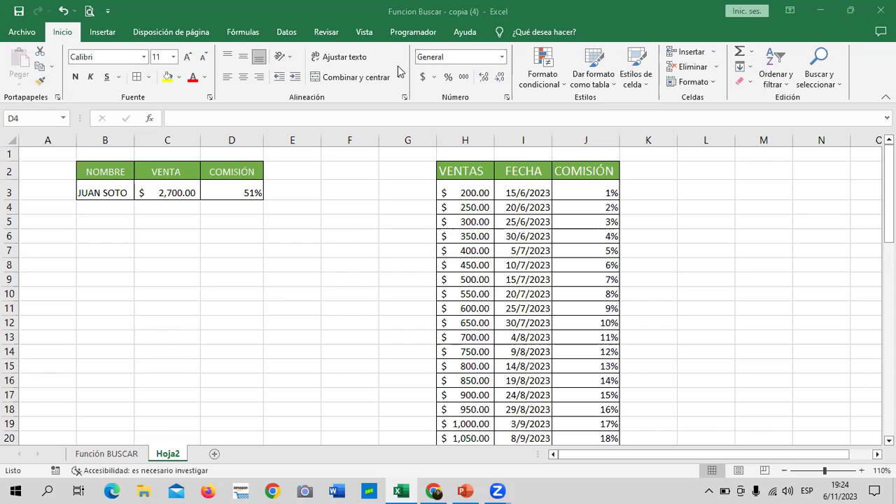
# Go to the Función BUSCAR sheet.
pyautogui.click(112, 455)
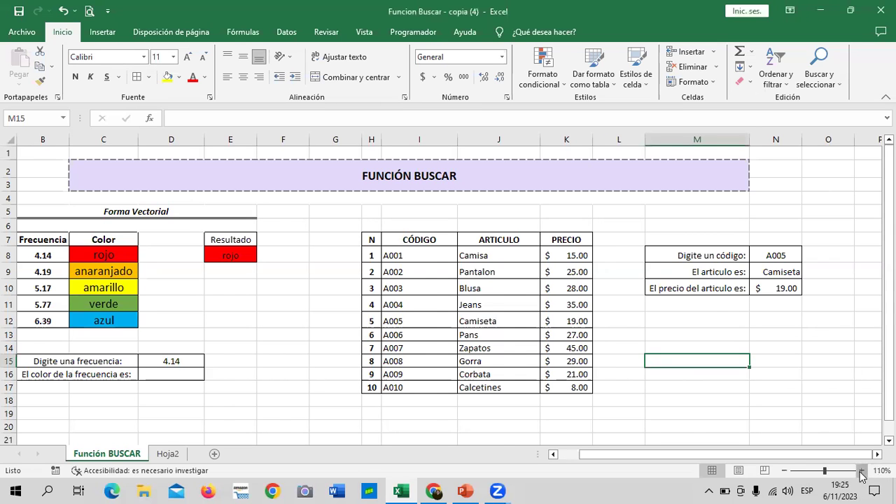
# Zoom in slightly and clear the formula from the Resultado cell E8.
pyautogui.click(861, 472)
pyautogui.moveTo(596, 454); pyautogui.dragTo(552, 453)
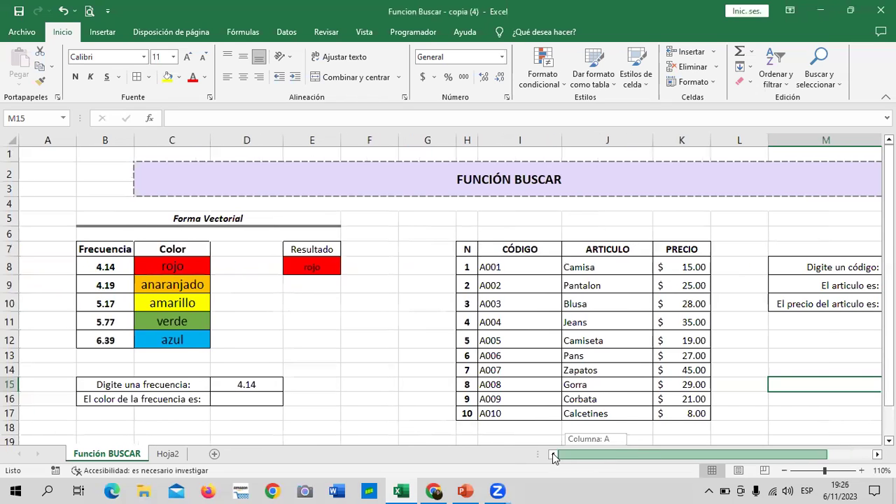
pyautogui.scroll(-2, 274, 401)
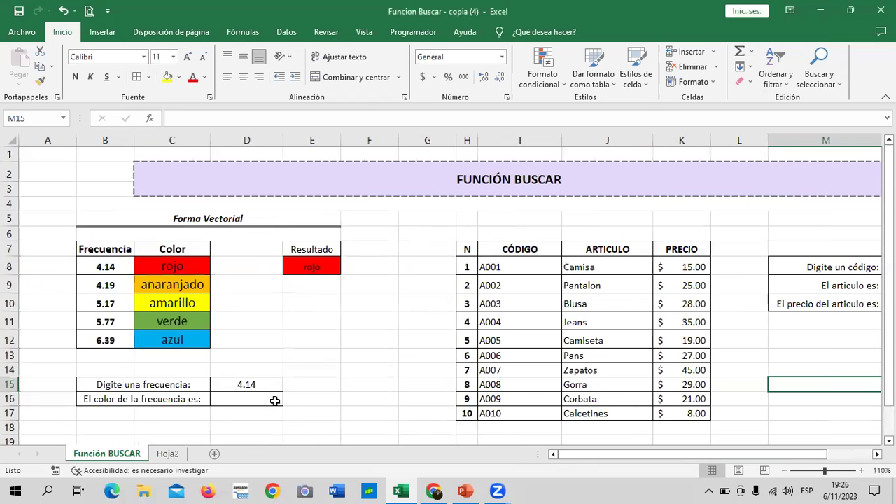
pyautogui.click(374, 350)
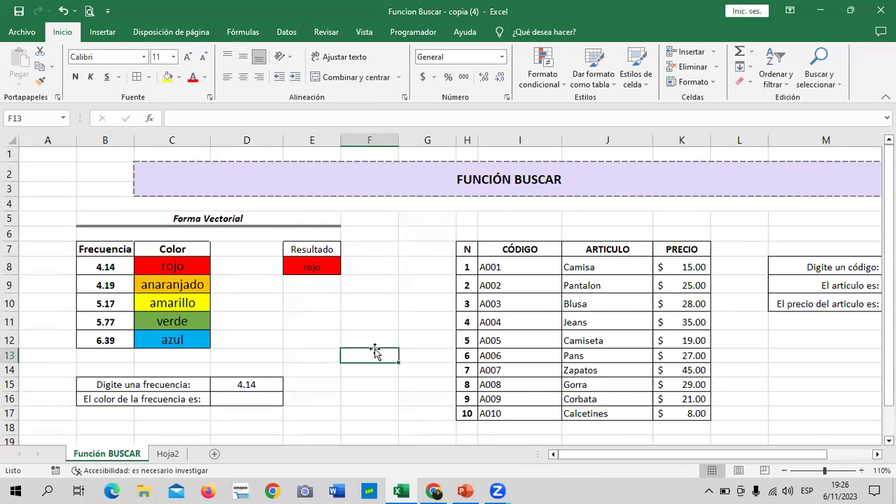
pyautogui.click(303, 260)
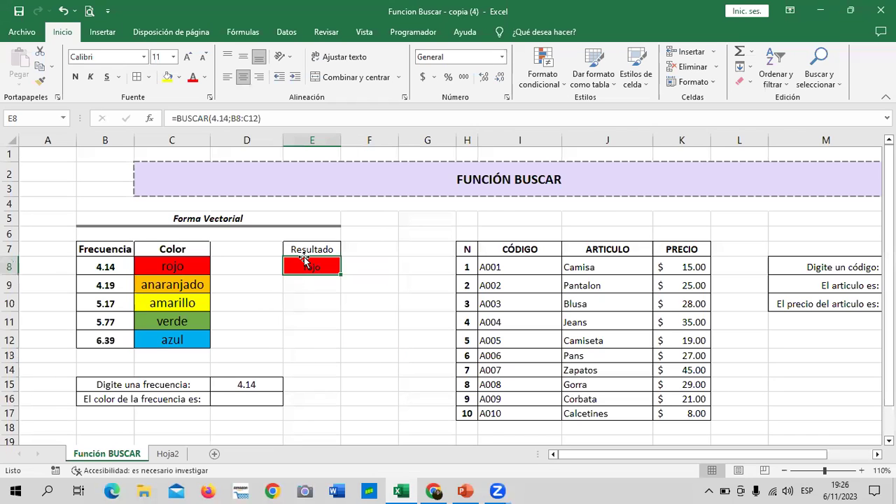
pyautogui.scroll(-1, 369, 311)
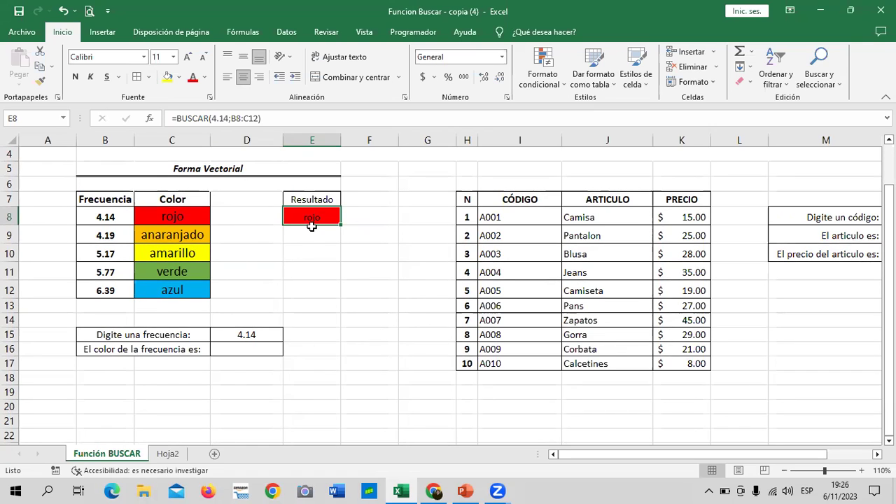
pyautogui.press('Delete')
pyautogui.moveTo(336, 271); pyautogui.dragTo(335, 266)
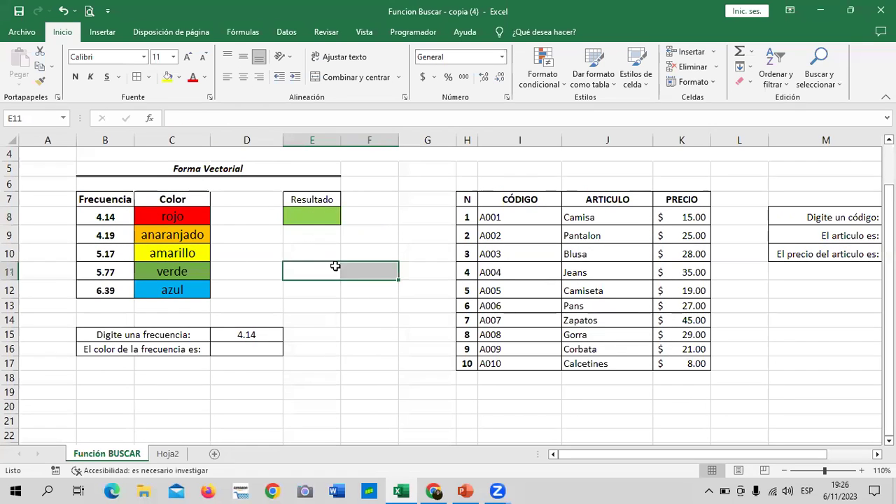
pyautogui.click(299, 212)
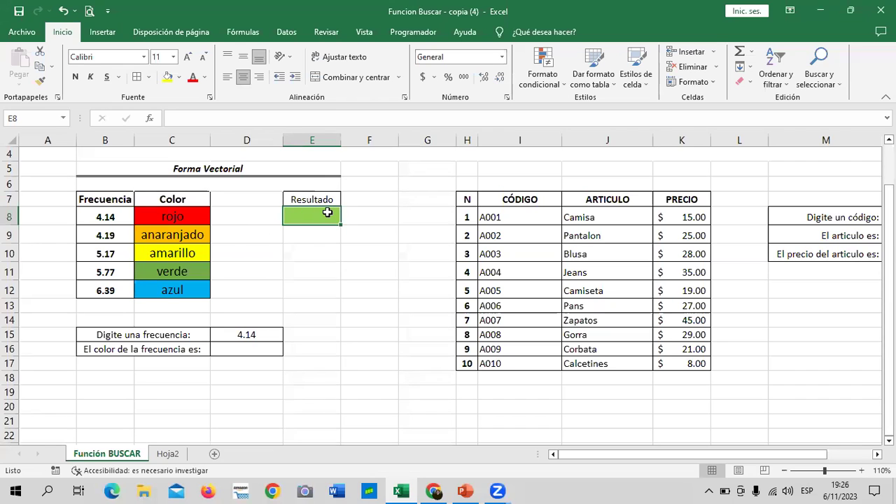
# Enter ROJO, AZUL, VERDE, AMARILLO, then ANARANJADO in E8, checking each colour.
pyautogui.write('ROJO')
pyautogui.press('Return')
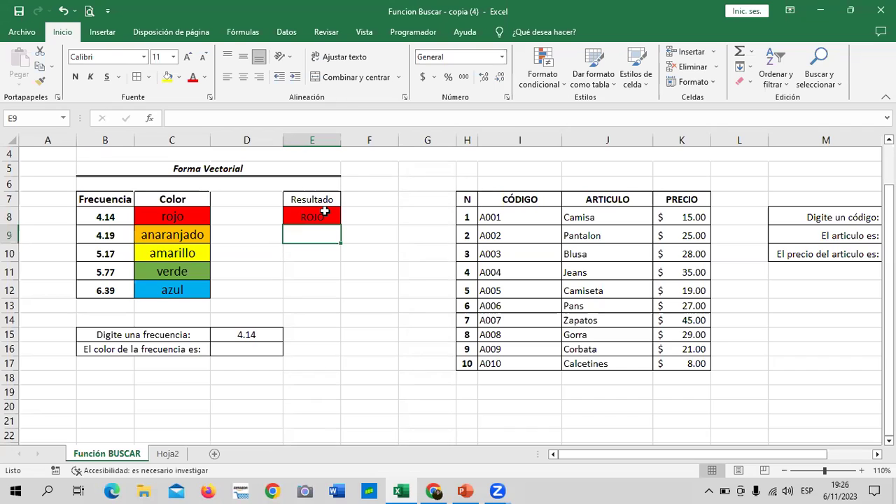
pyautogui.click(319, 217)
pyautogui.write('AZUL')
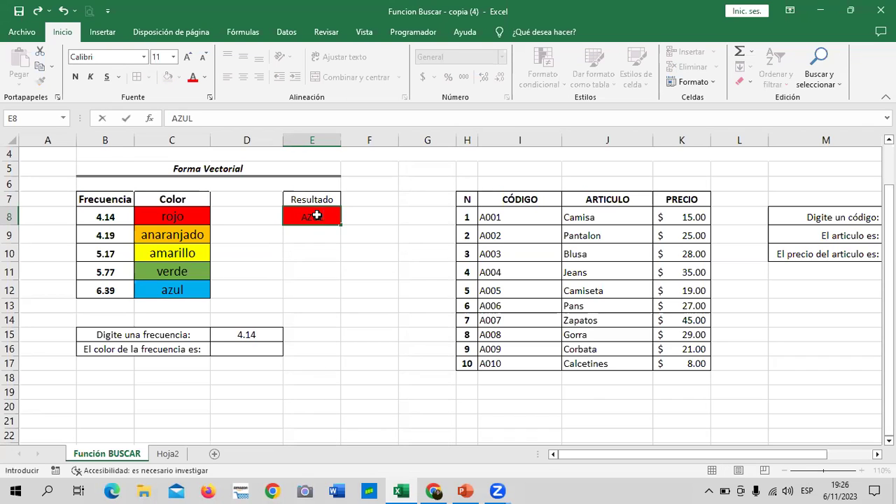
pyautogui.press('Return')
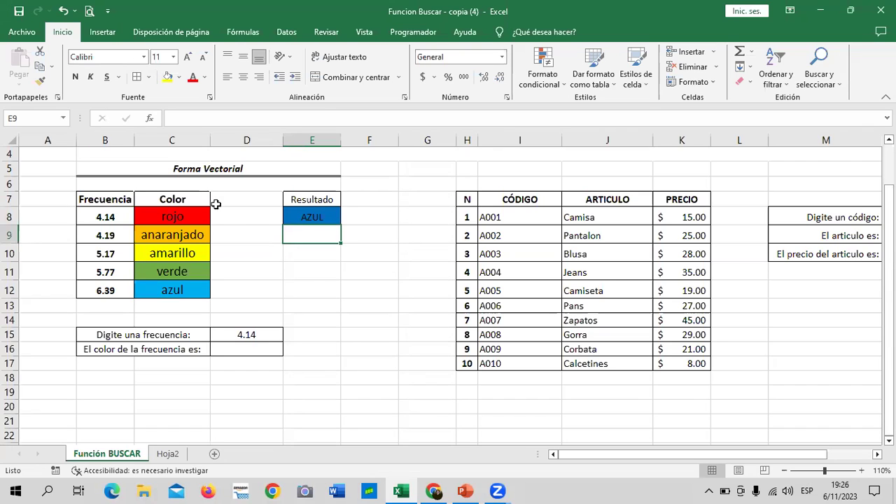
pyautogui.click(374, 219)
pyautogui.click(317, 219)
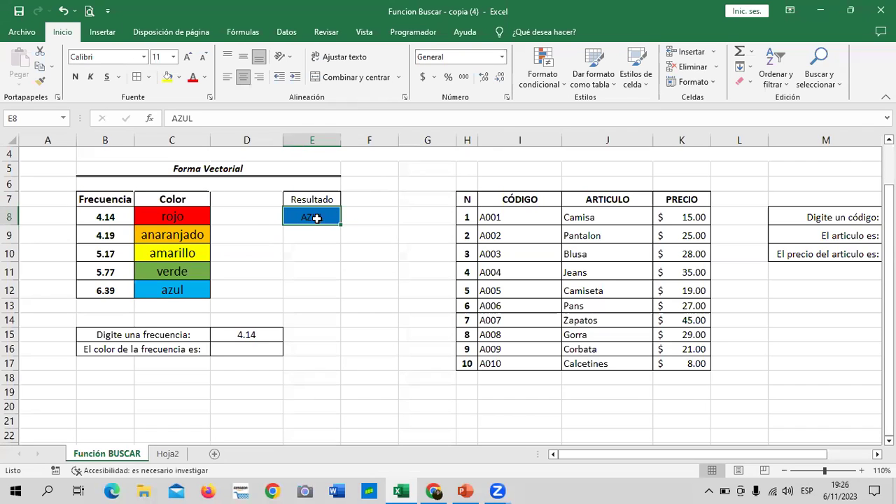
pyautogui.write('VERDE')
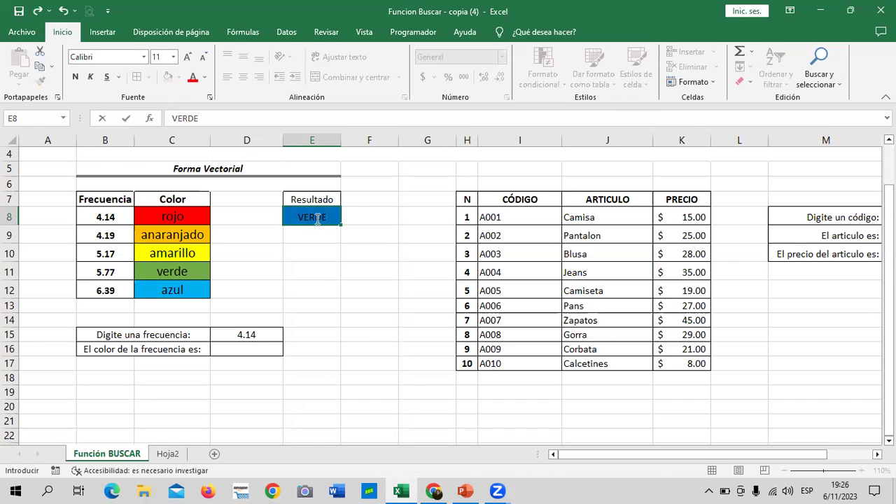
pyautogui.press('Return')
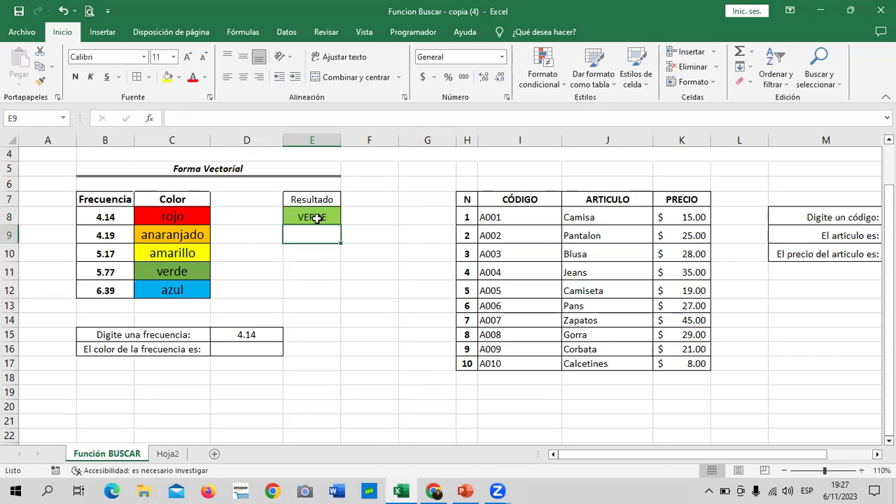
pyautogui.click(319, 217)
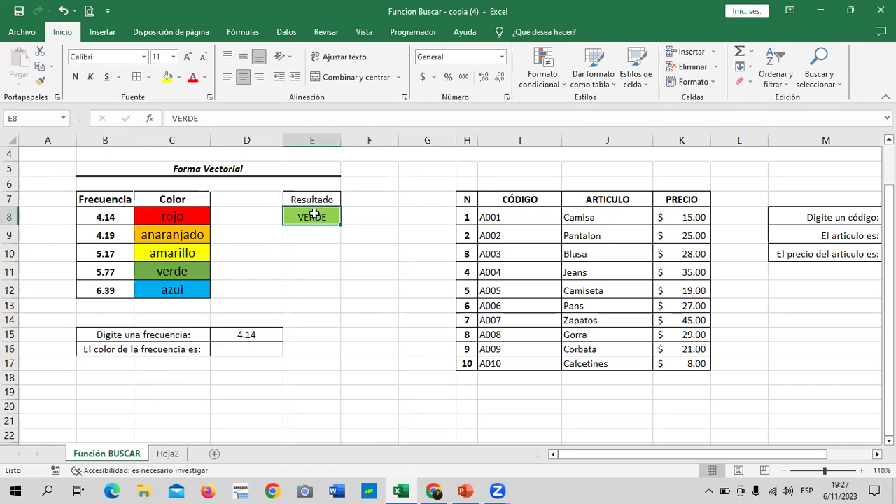
pyautogui.write('AMARILLO')
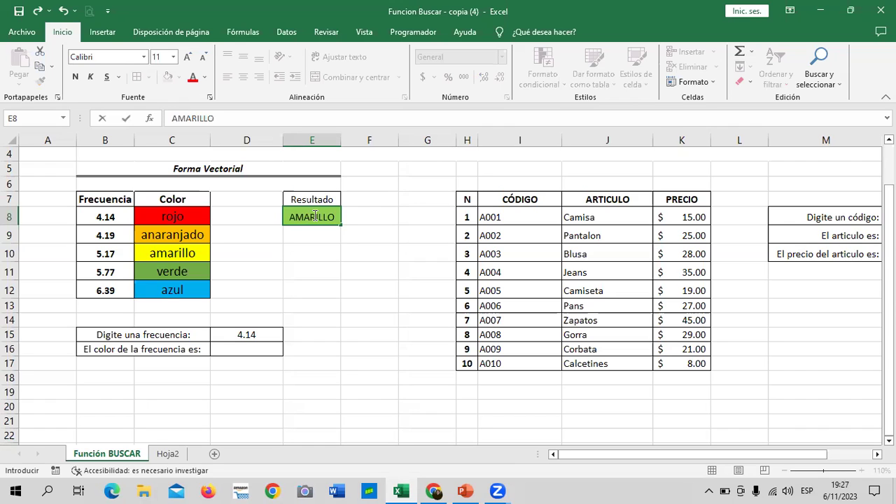
pyautogui.hotkey('ctrl', 'Return')
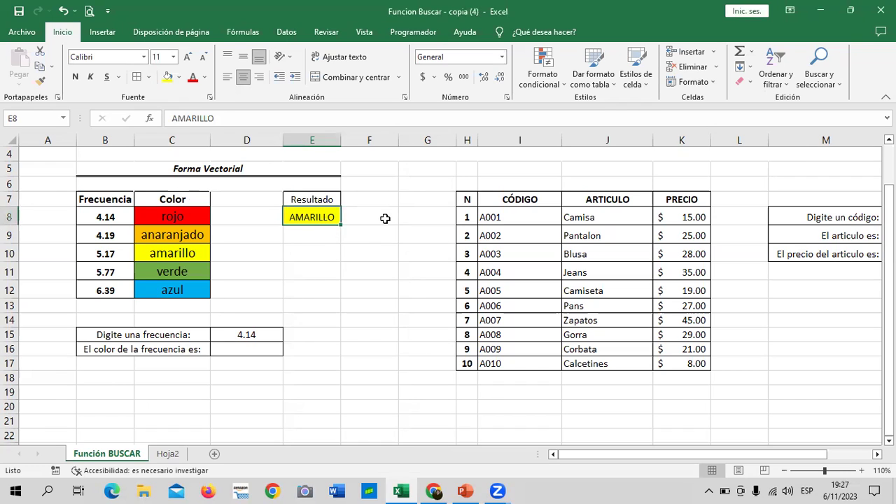
pyautogui.write('ANARANJADO')
pyautogui.press('Return')
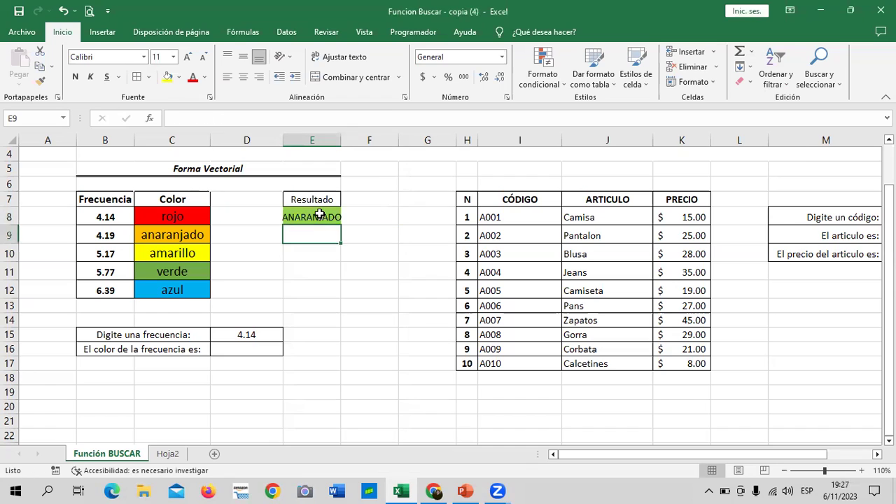
# Widen column E to fit ANARANJADO and select E8.
pyautogui.click(352, 240)
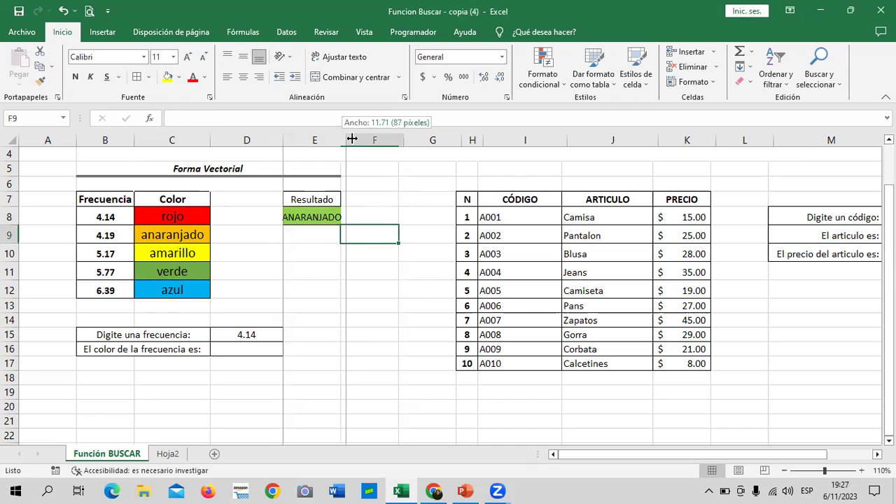
pyautogui.moveTo(339, 140); pyautogui.dragTo(351, 140)
pyautogui.click(368, 200)
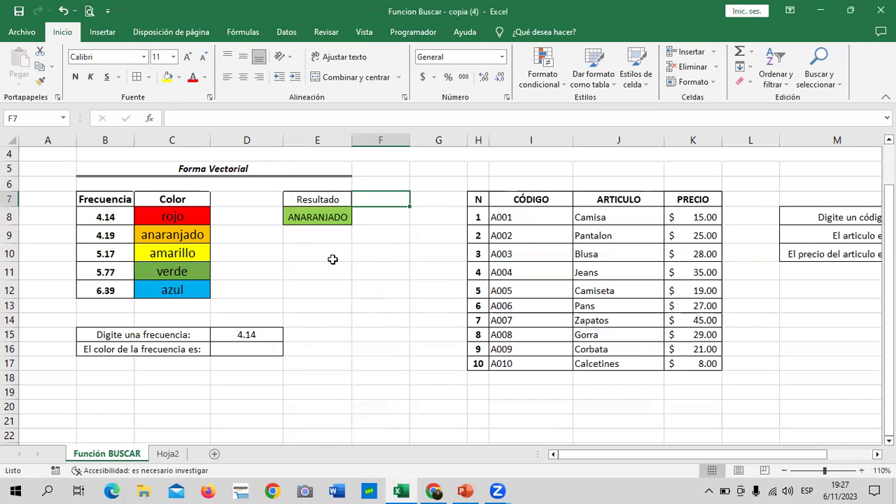
pyautogui.click(330, 214)
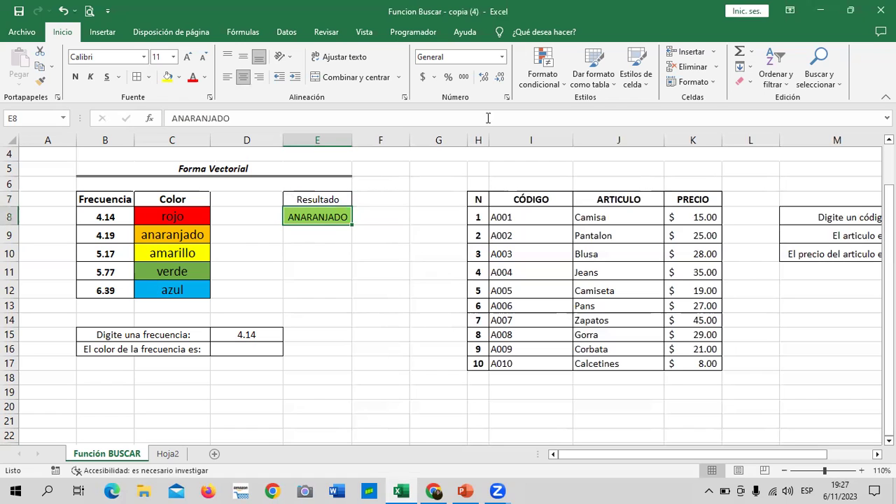
# Add a Text That Contains rule for ANARANJADO using a custom format.
pyautogui.click(553, 84)
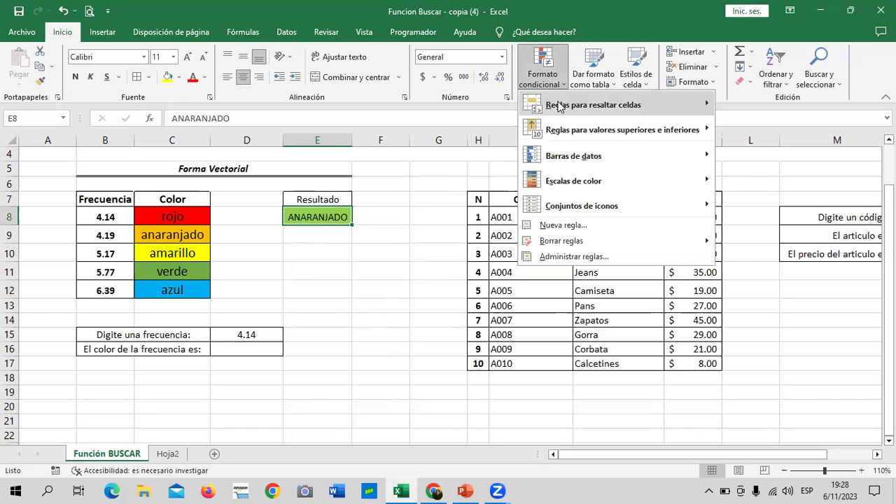
pyautogui.moveTo(568, 107)
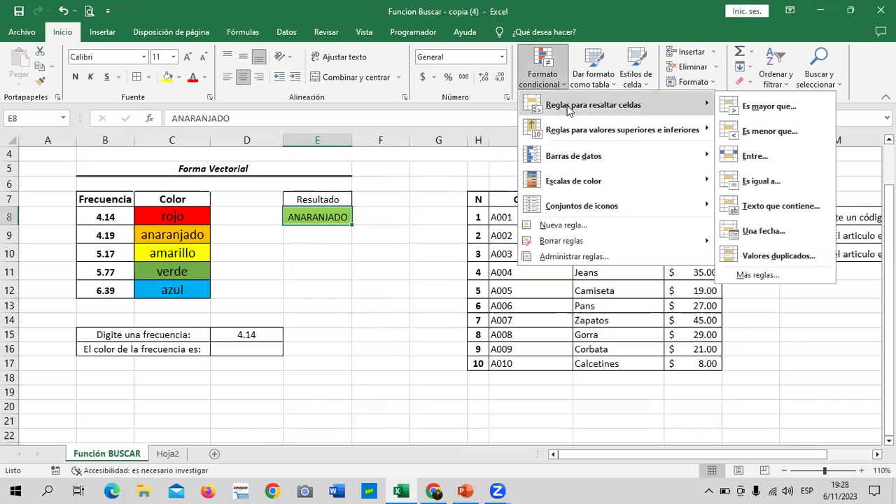
pyautogui.click(796, 206)
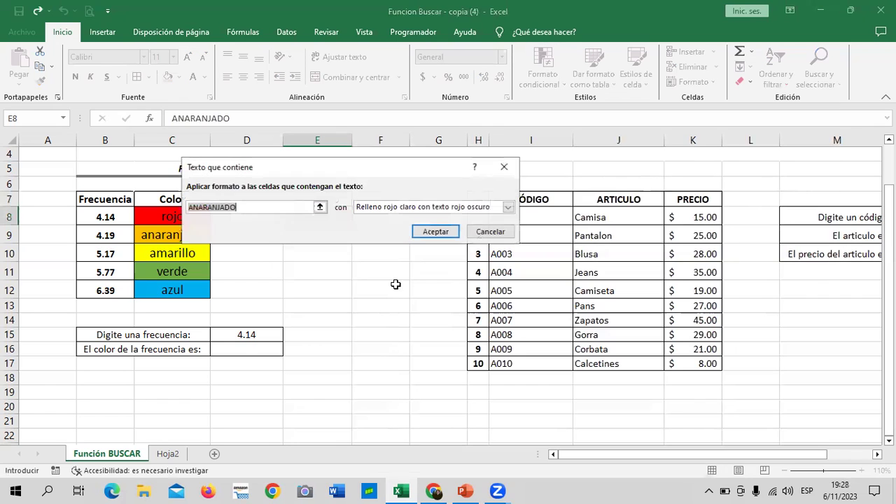
pyautogui.click(284, 208)
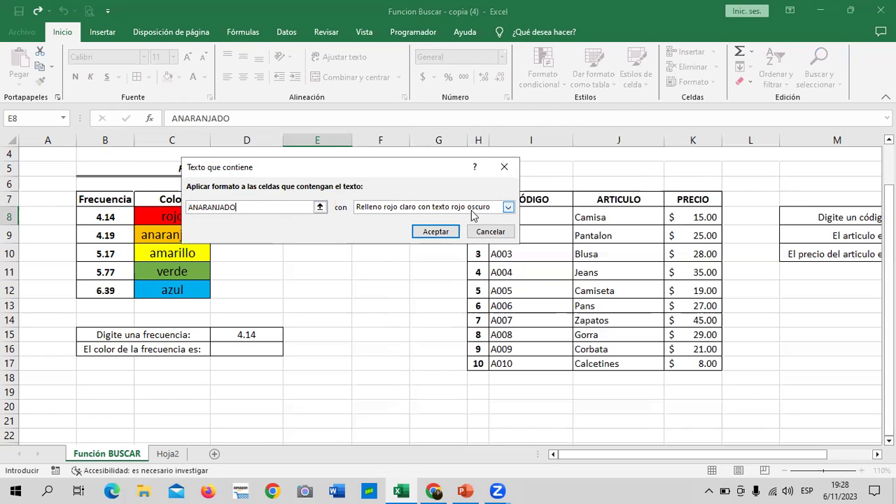
pyautogui.click(509, 207)
pyautogui.click(371, 271)
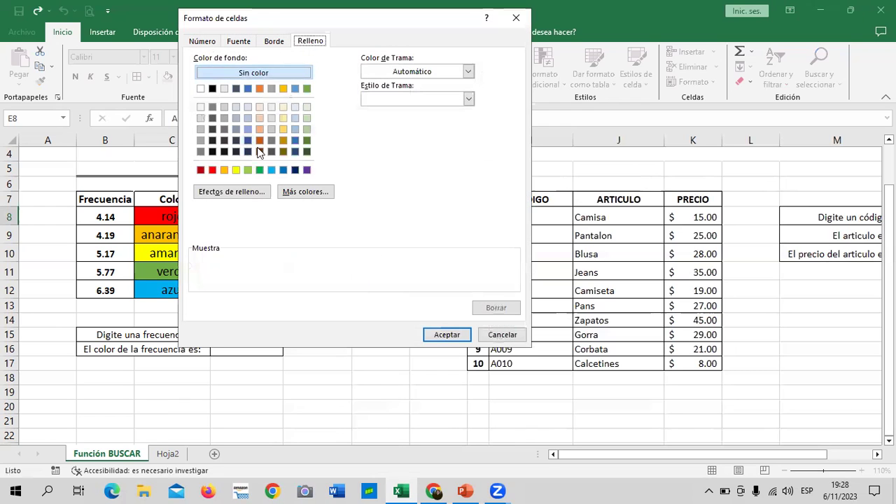
# Give the rule a custom orange #ECA414 fill and confirm all dialogs.
pyautogui.click(224, 170)
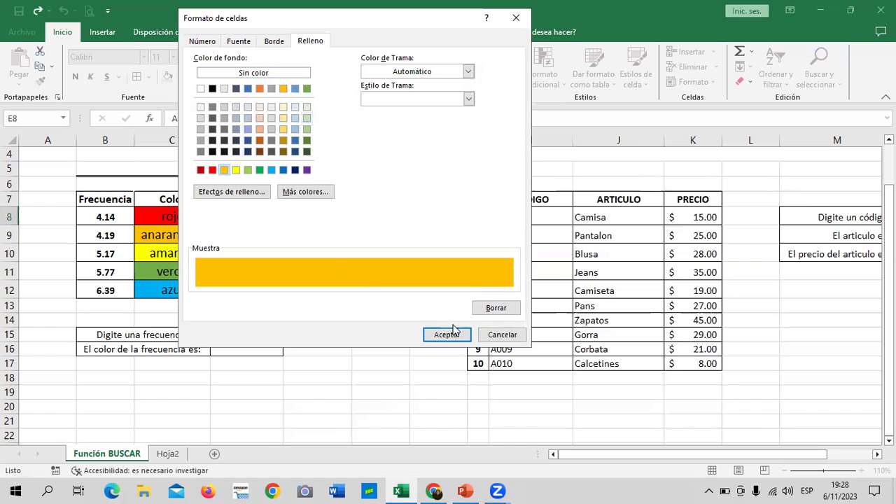
pyautogui.click(315, 192)
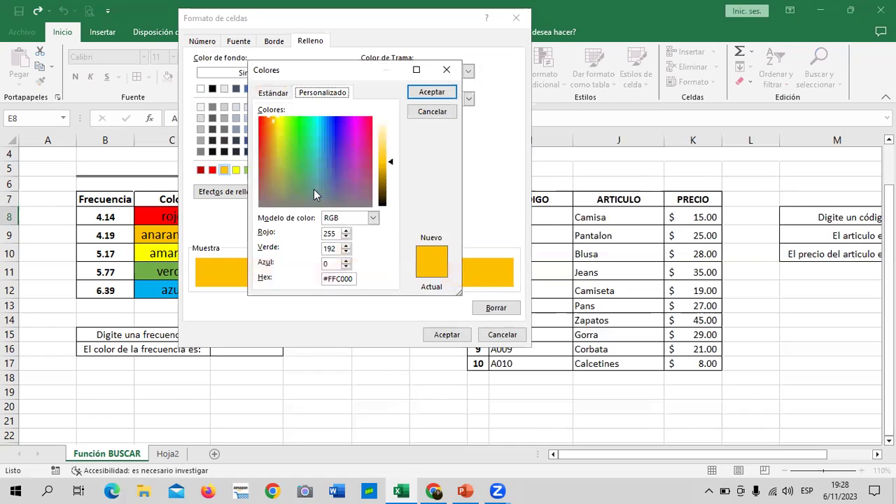
pyautogui.click(271, 129)
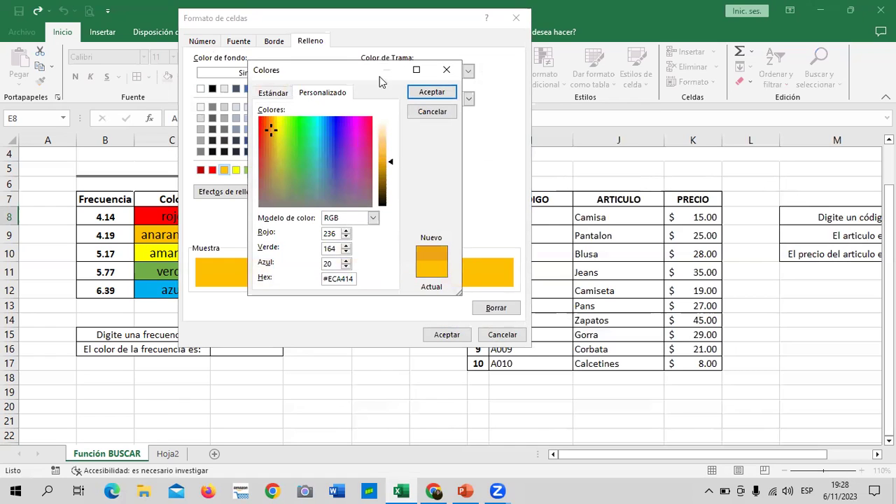
pyautogui.click(429, 91)
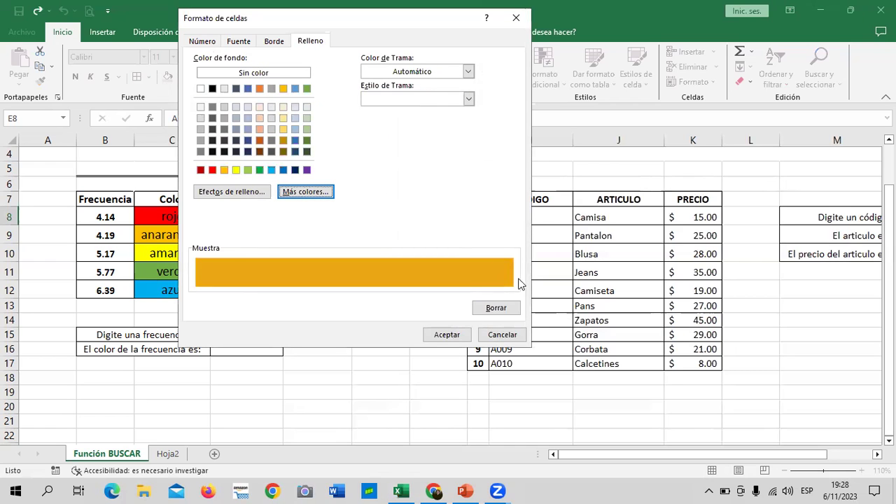
pyautogui.click(447, 336)
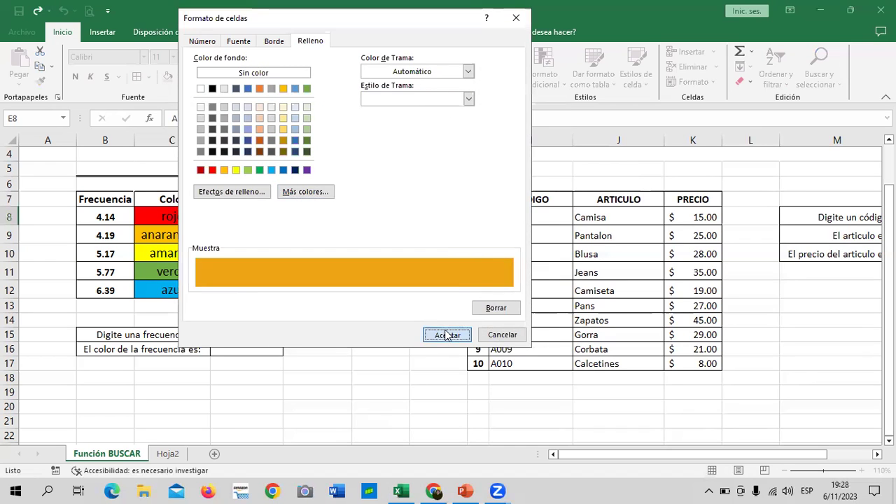
pyautogui.click(434, 231)
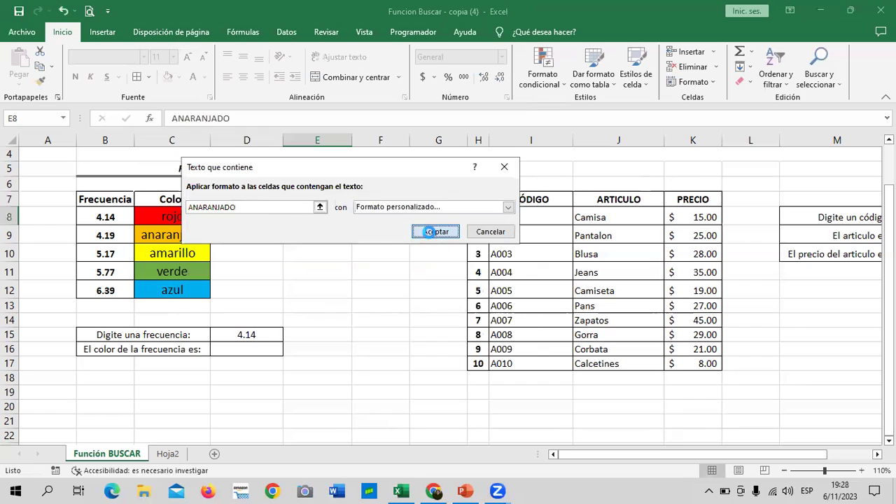
pyautogui.click(385, 273)
pyautogui.click(339, 219)
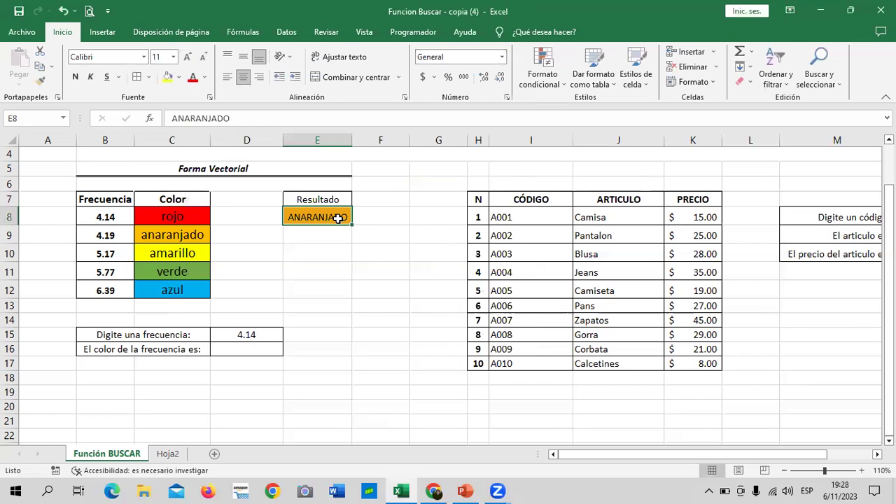
# Test E8 with ROJO, AMARILLO, VERDE and AZUL, checking each colour change.
pyautogui.write('ROJO')
pyautogui.press('Return')
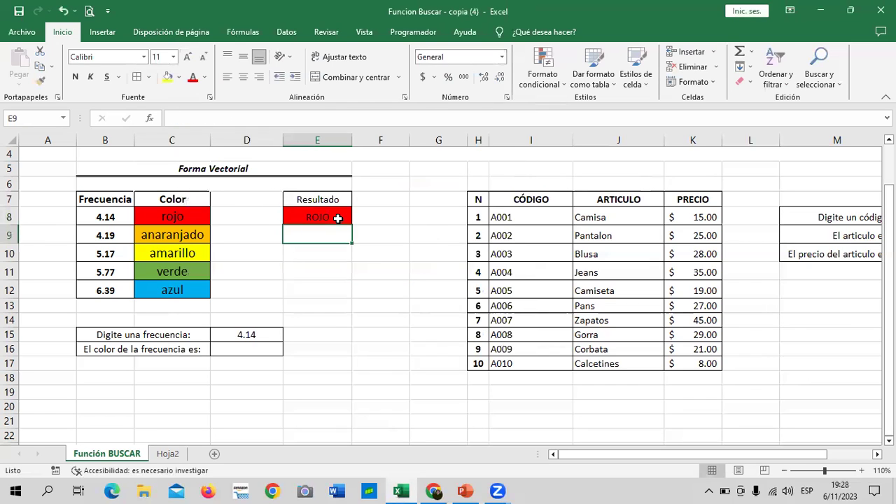
pyautogui.click(337, 218)
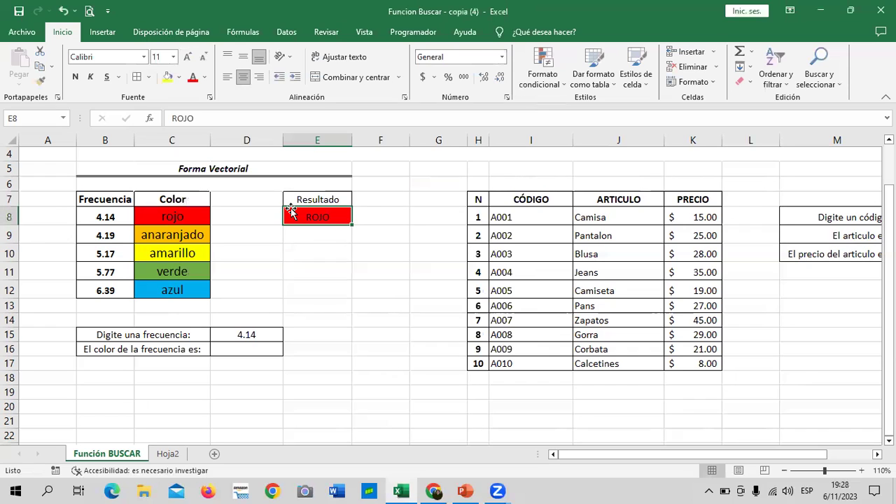
pyautogui.write('AMA')
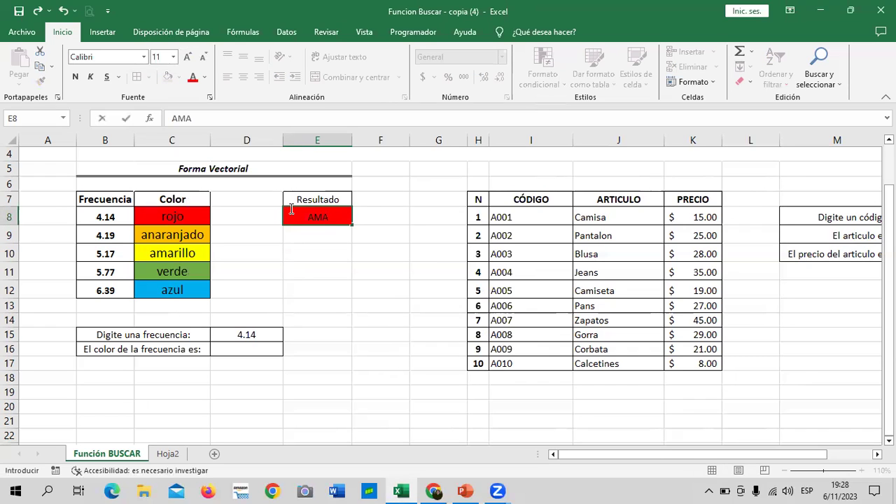
pyautogui.write('RILLO')
pyautogui.press('Return')
pyautogui.click(315, 217)
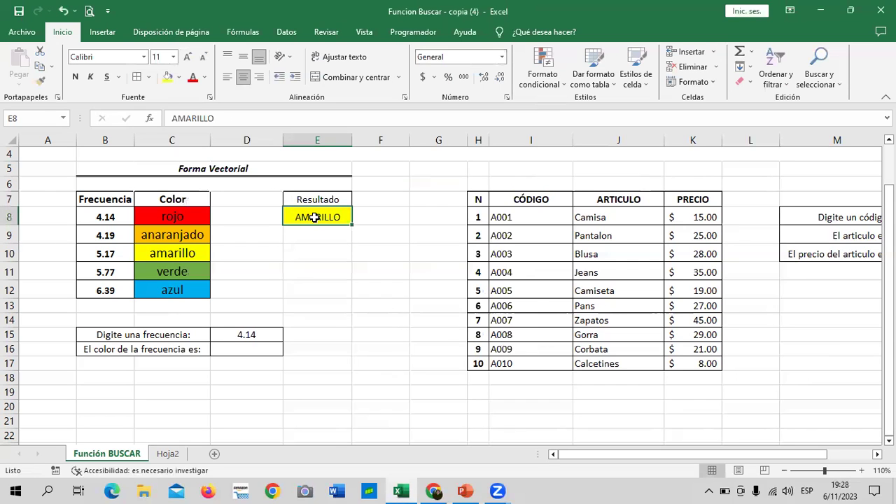
pyautogui.write('VERDE')
pyautogui.press('Return')
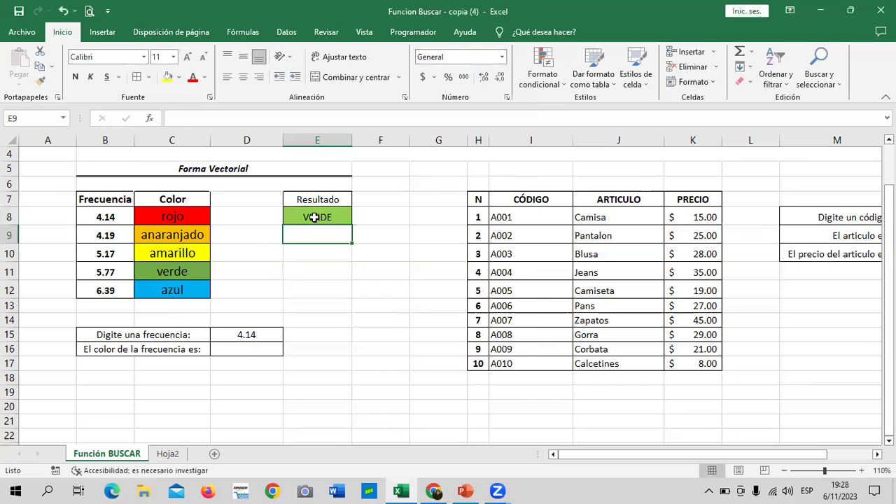
pyautogui.click(315, 218)
pyautogui.write('AZUL')
pyautogui.press('Return')
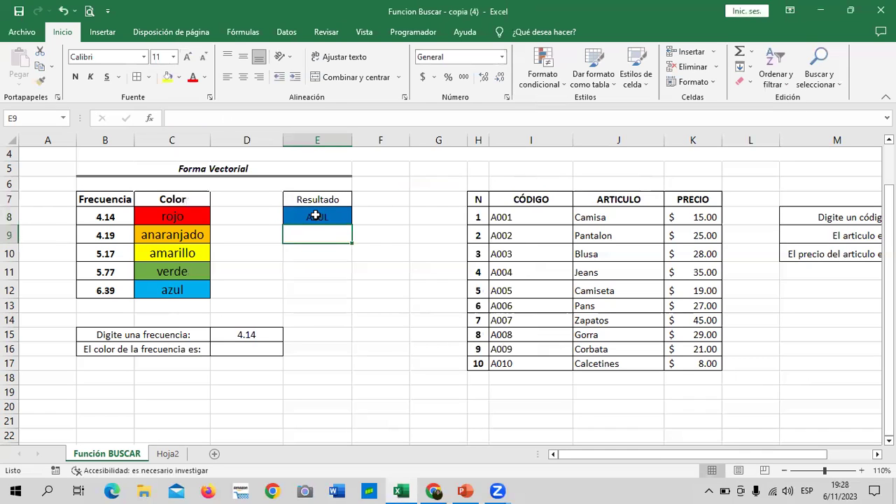
# Clear the test value from E8.
pyautogui.moveTo(315, 216); pyautogui.dragTo(334, 214)
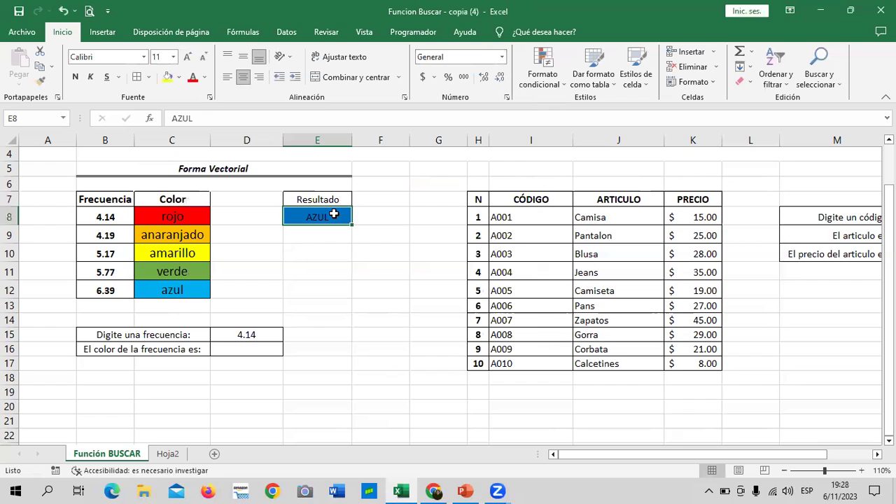
pyautogui.press('Delete')
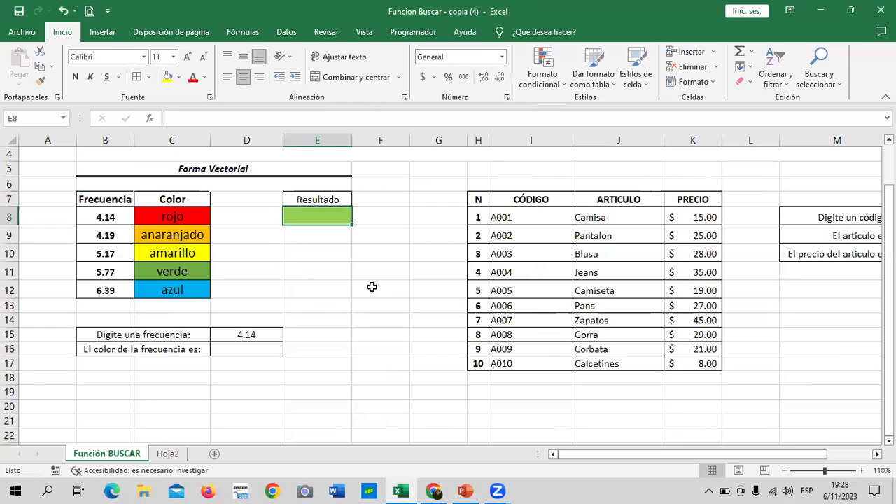
pyautogui.click(371, 289)
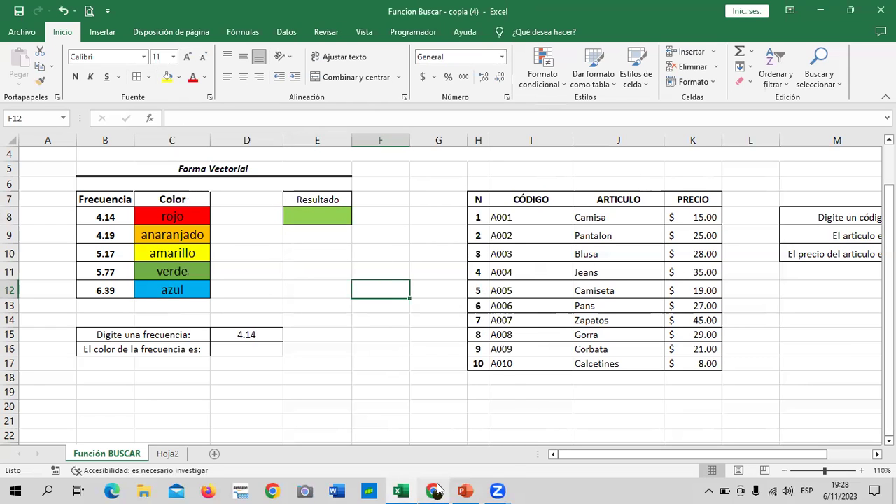
# In the course page, go to lesson 2.1 Función Buscar.
pyautogui.click(436, 490)
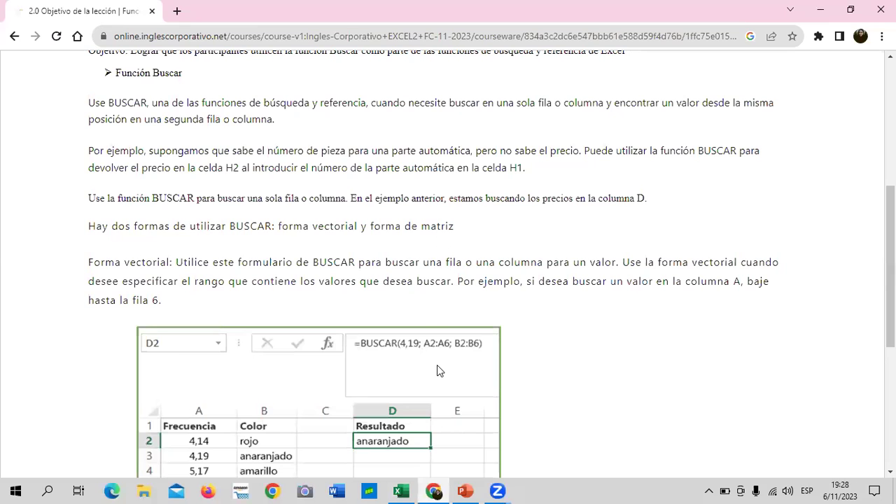
pyautogui.scroll(-3, 437, 365)
pyautogui.scroll(-2, 437, 370)
pyautogui.click(486, 305)
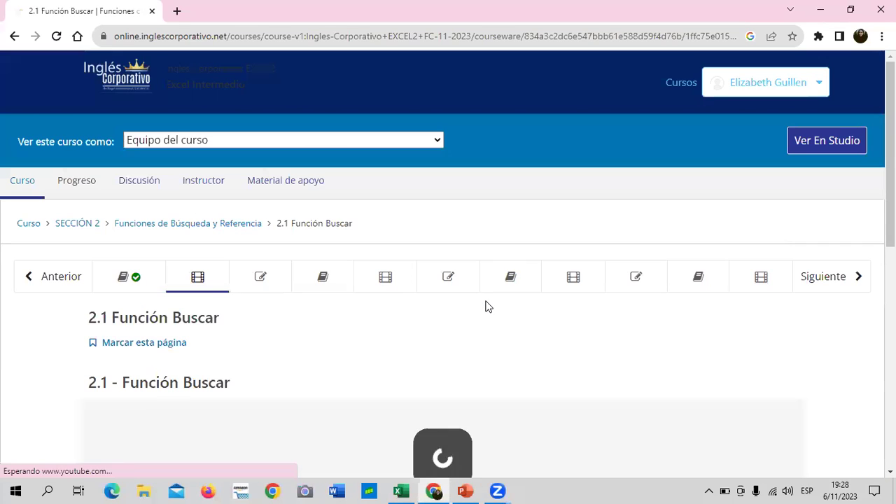
# Start the lesson's video playing.
pyautogui.scroll(-5, 447, 347)
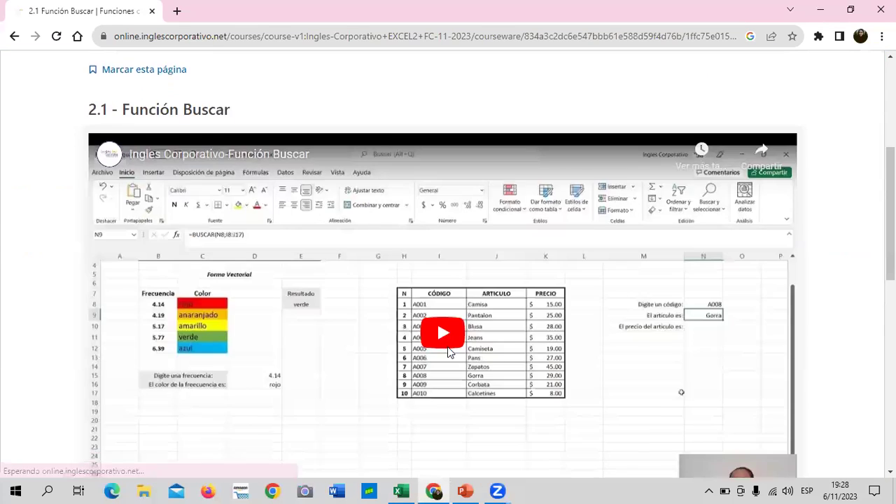
pyautogui.scroll(-1, 468, 187)
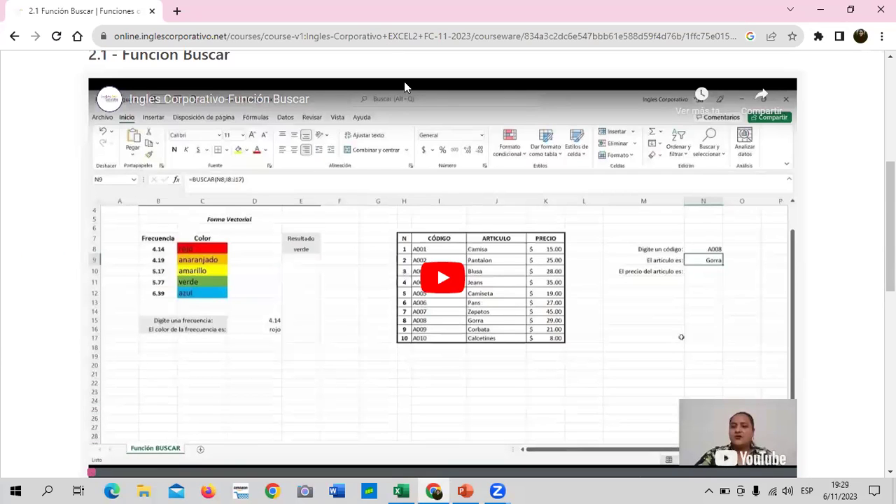
pyautogui.click(449, 284)
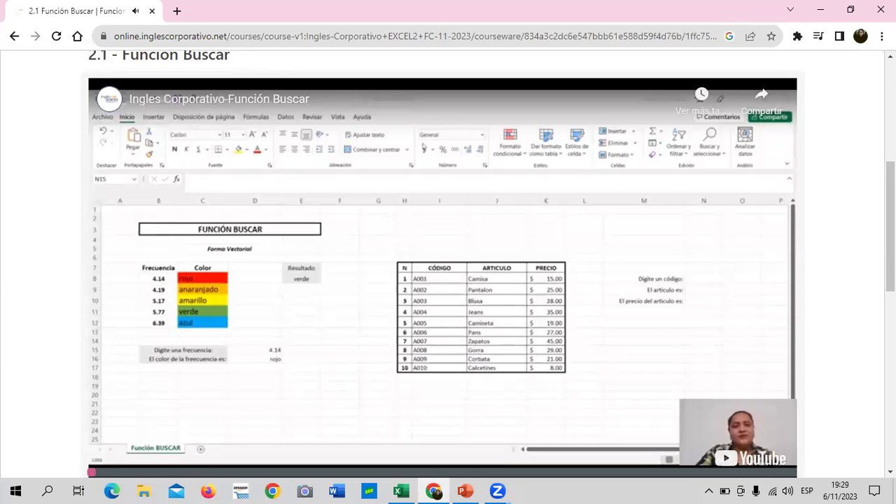
pyautogui.scroll(-3, 448, 281)
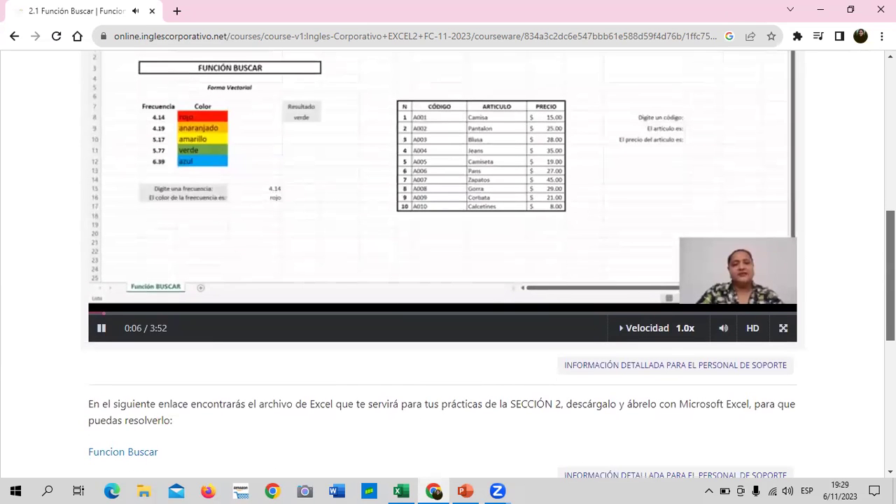
pyautogui.scroll(-1, 448, 280)
# Watch the Función Buscar video through to 3:52.
pyautogui.scroll(2, 448, 281)
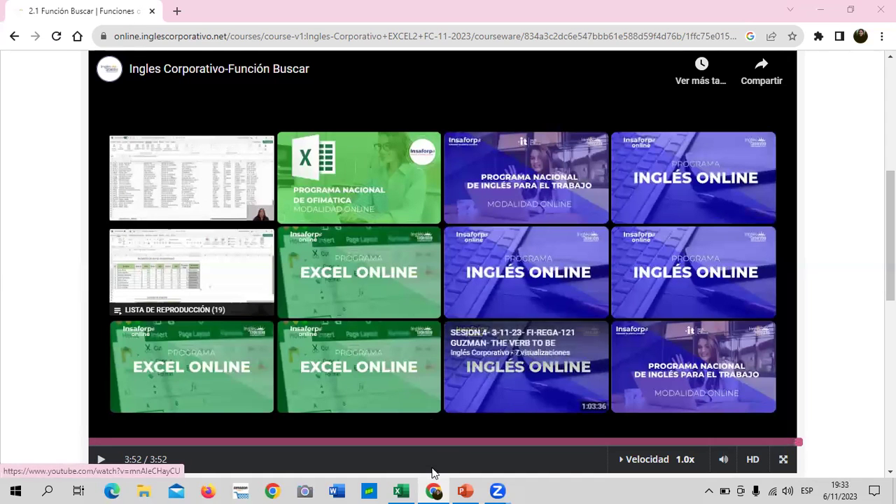
# Back in Excel, clear the code, article and price cells N8:N10.
pyautogui.click(401, 490)
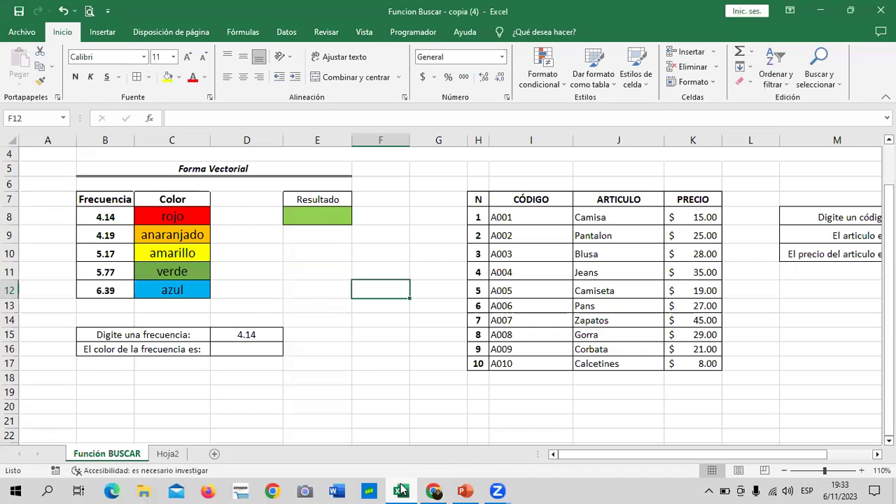
pyautogui.moveTo(660, 457); pyautogui.dragTo(744, 455)
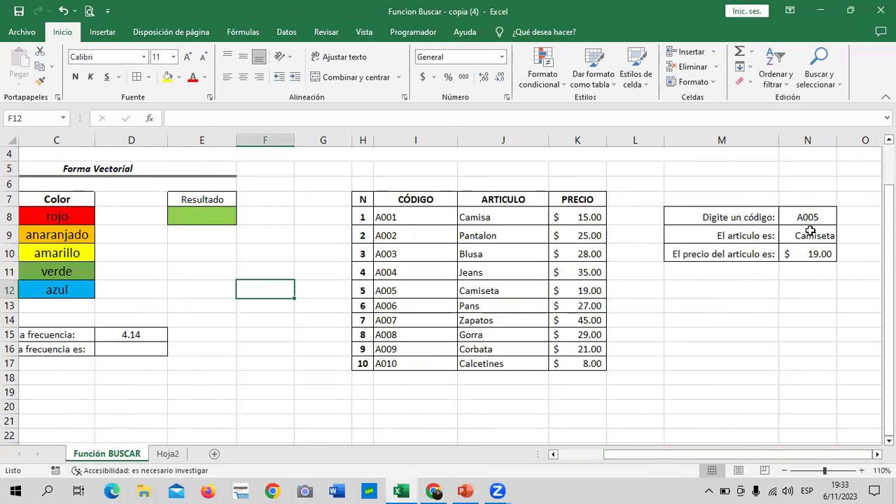
pyautogui.click(811, 230)
pyautogui.moveTo(808, 218); pyautogui.dragTo(810, 252)
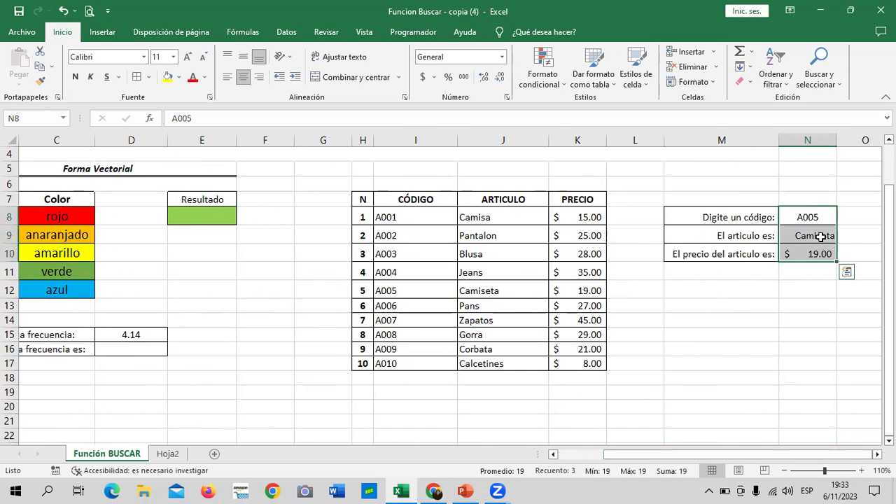
pyautogui.press('Delete')
pyautogui.click(805, 348)
pyautogui.click(806, 220)
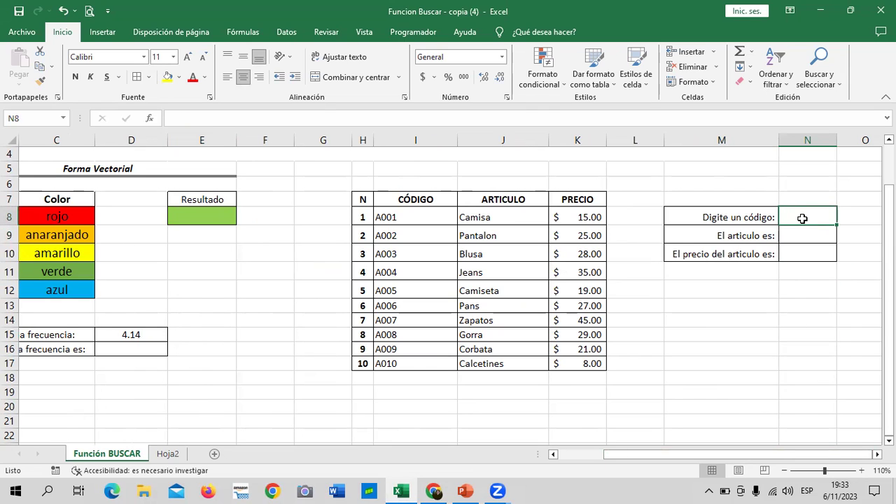
pyautogui.click(795, 234)
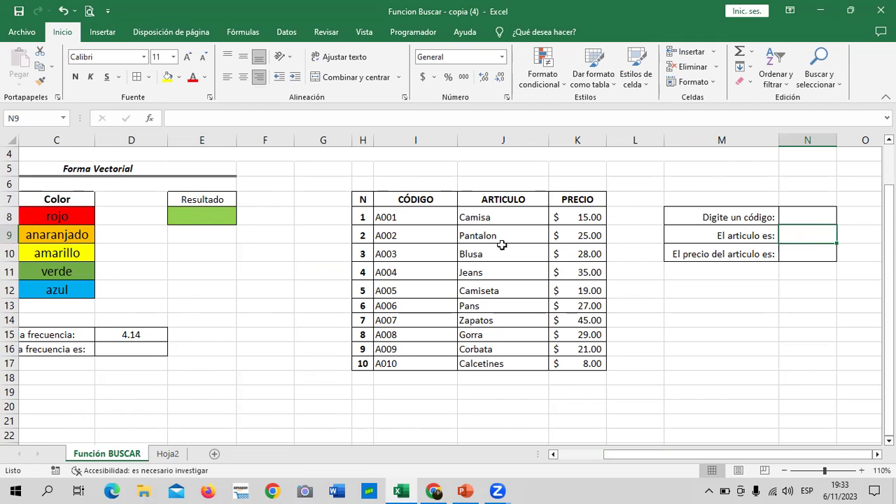
pyautogui.click(819, 252)
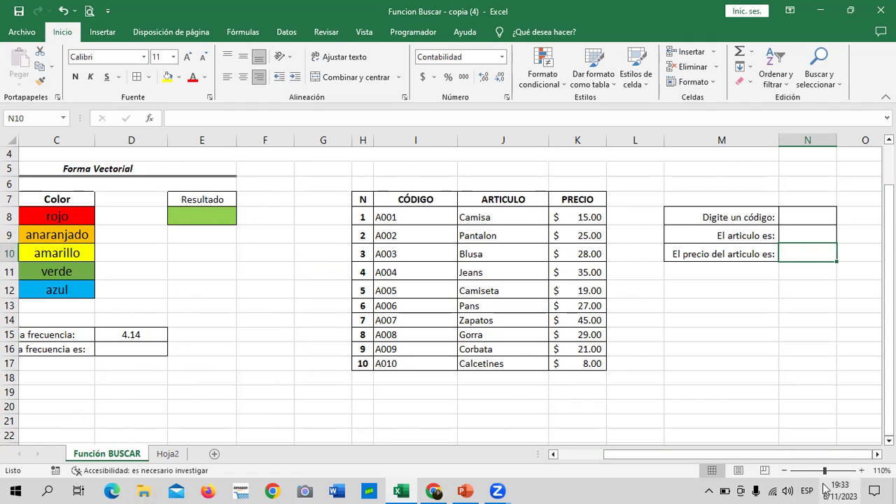
# Scroll left to the colour table and delete the 4.14 from D15.
pyautogui.moveTo(734, 454); pyautogui.dragTo(590, 464)
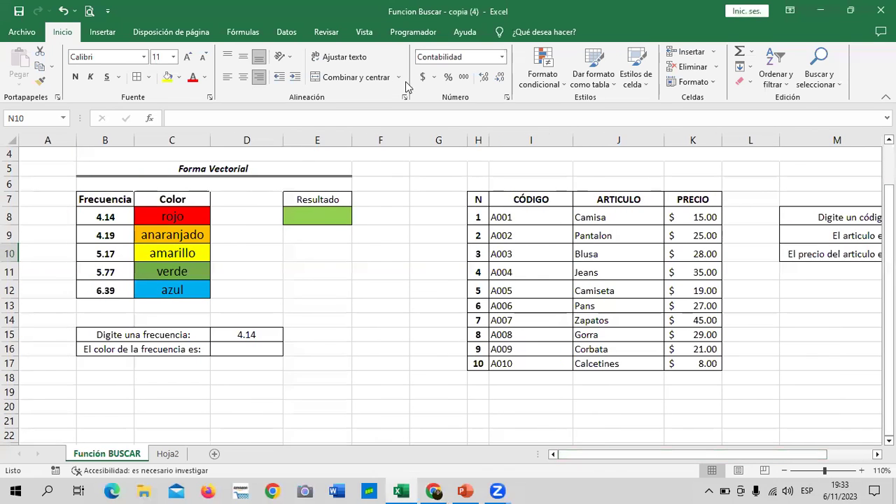
pyautogui.click(336, 306)
pyautogui.click(247, 337)
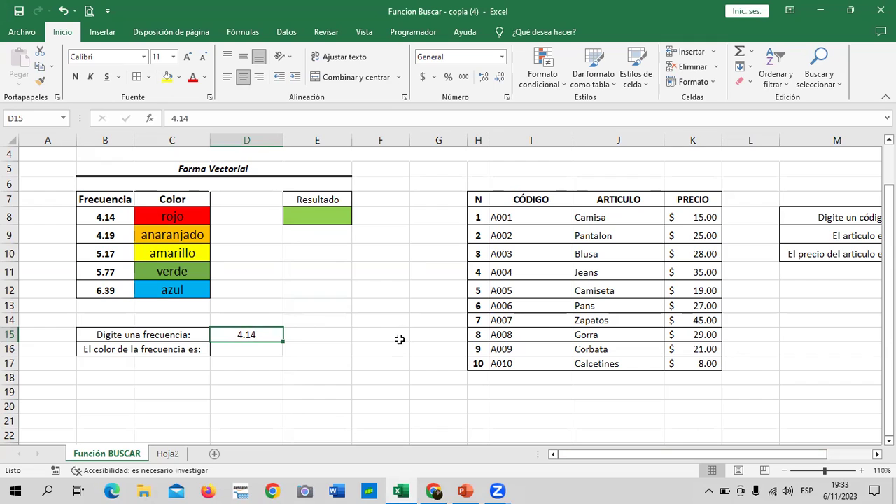
pyautogui.press('Delete')
pyautogui.click(418, 284)
pyautogui.click(258, 347)
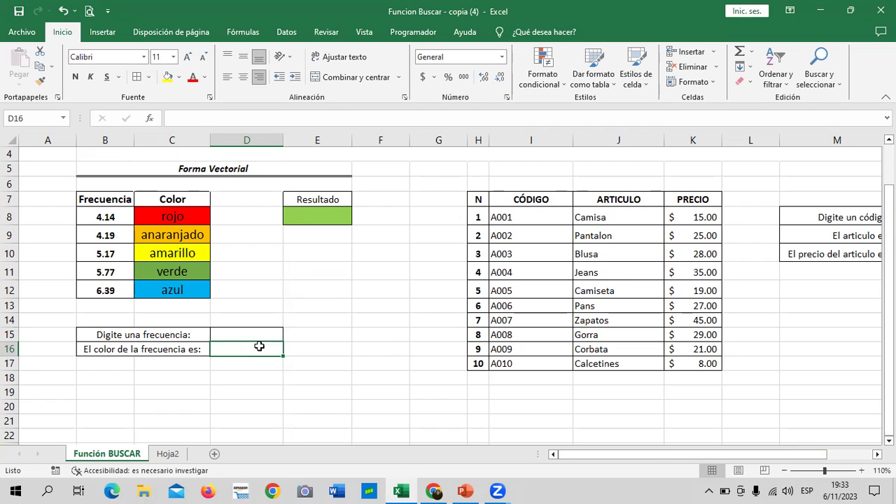
# Enter =BUSCAR(5.17;B8:C12) in E8 so the Resultado cell returns amarillo.
pyautogui.click(375, 284)
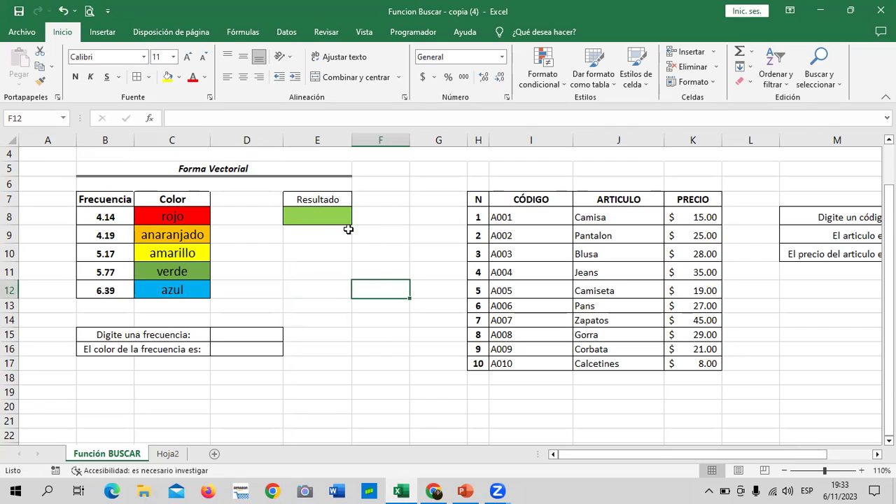
pyautogui.click(334, 218)
pyautogui.write('=BUSCAR')
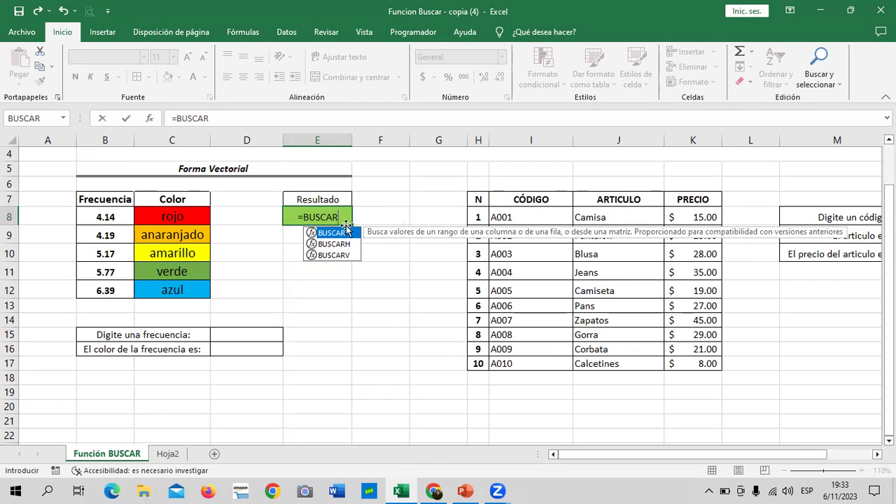
pyautogui.doubleClick(347, 233)
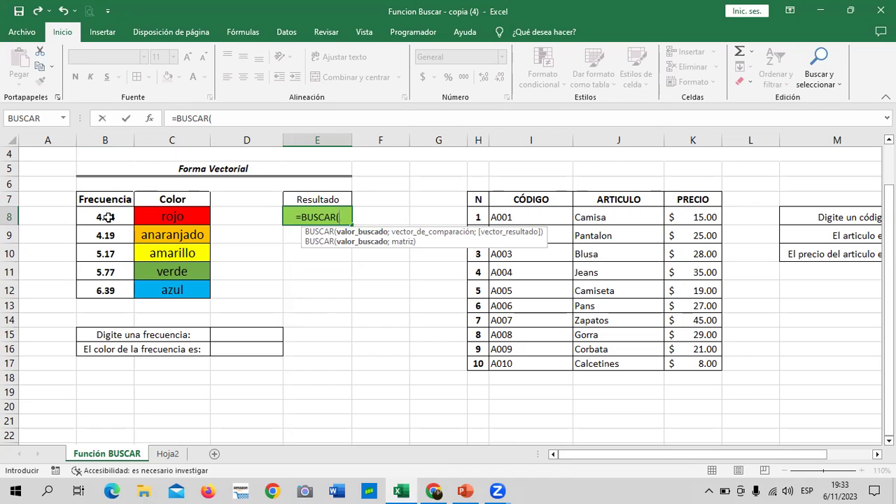
pyautogui.click(220, 121)
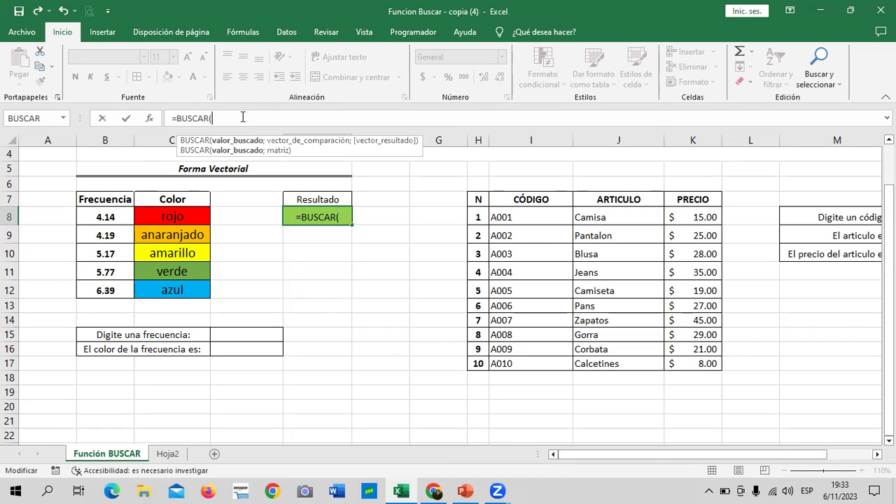
pyautogui.write('5.17')
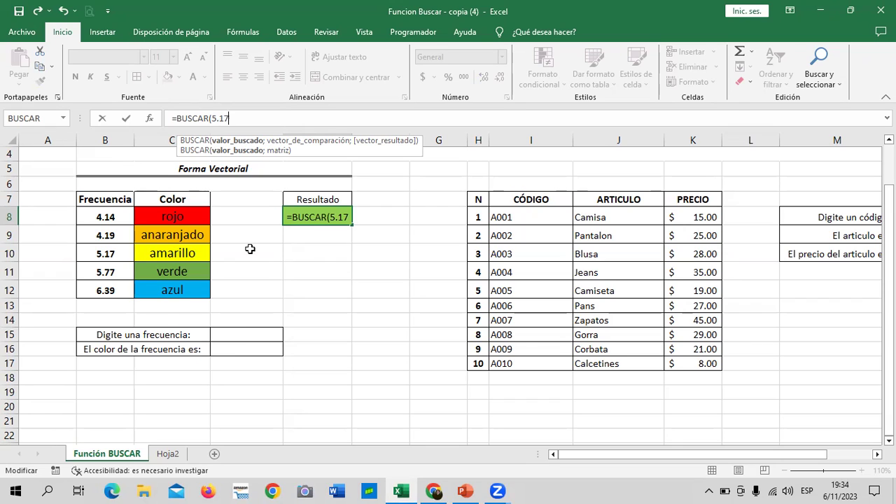
pyautogui.write(';')
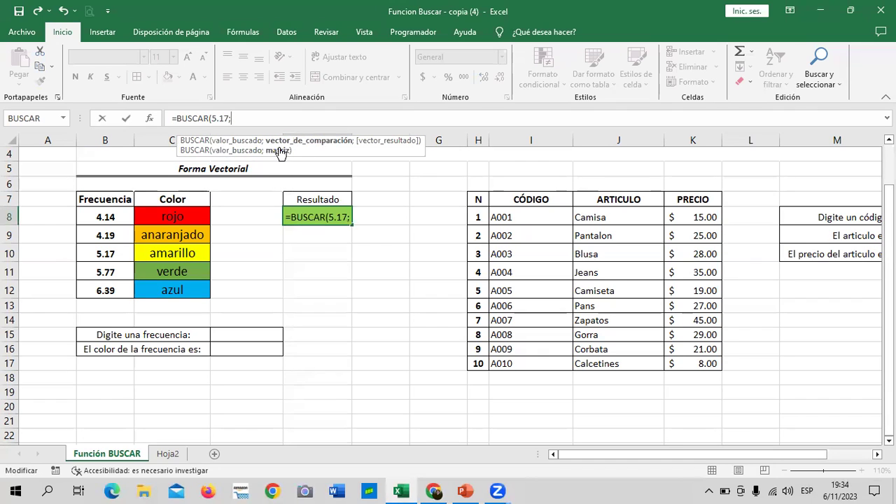
pyautogui.moveTo(105, 217); pyautogui.dragTo(167, 288)
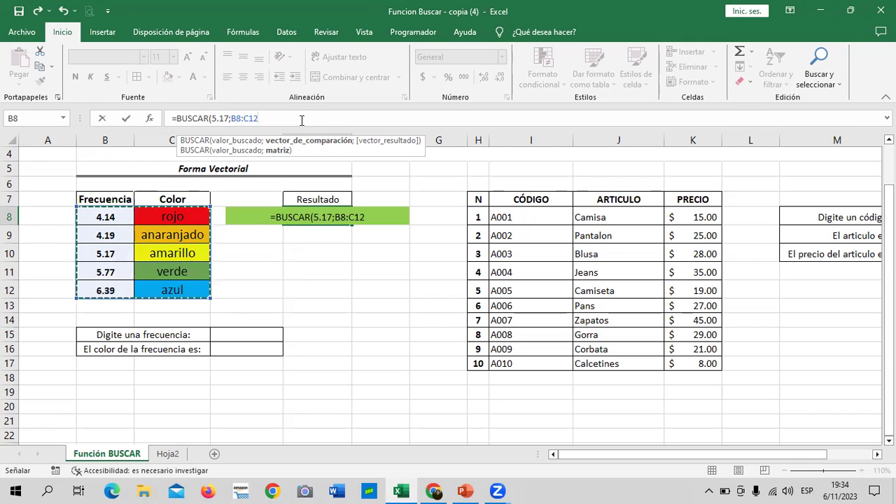
pyautogui.write(')')
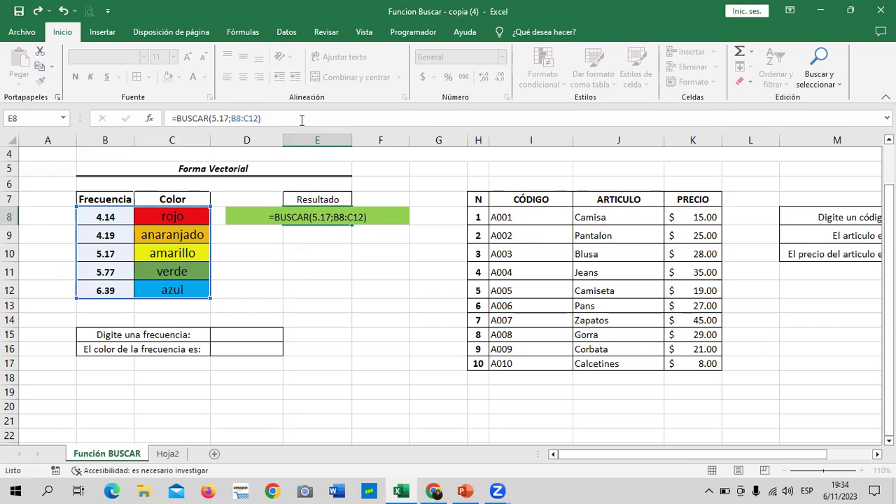
pyautogui.press('Return')
pyautogui.click(333, 217)
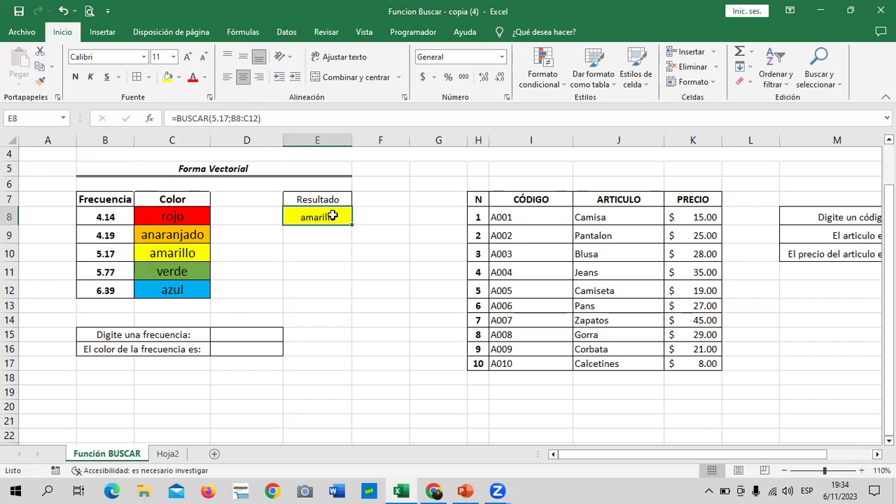
# Change E8's lookup value to 4.14 and confirm it returns rojo.
pyautogui.click(230, 117)
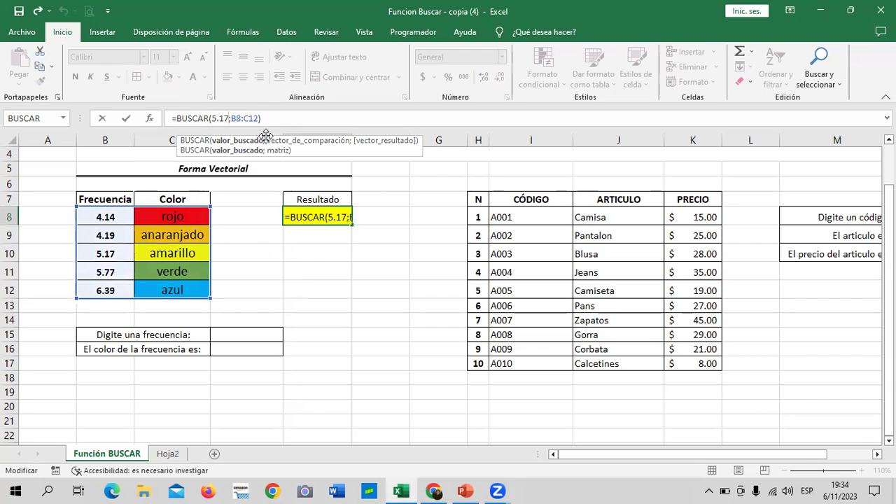
pyautogui.press('BackSpace')
pyautogui.press('BackSpace')
pyautogui.press('BackSpace')
pyautogui.press('BackSpace')
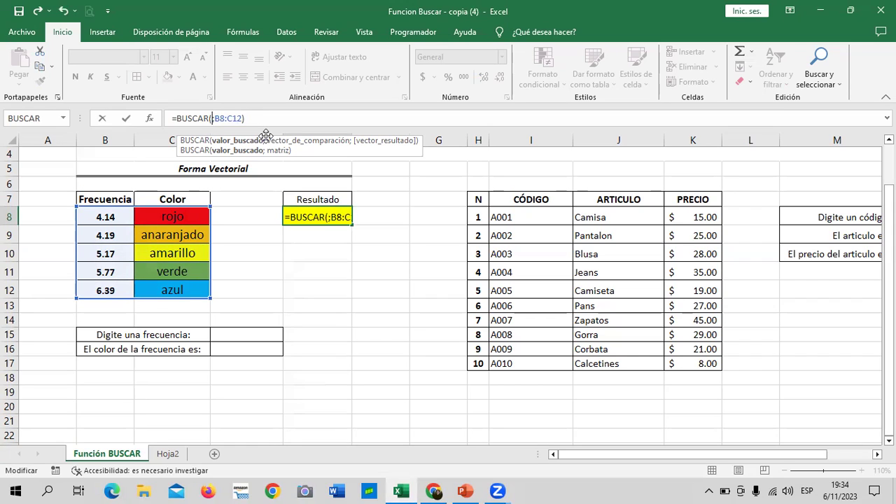
pyautogui.write('4.14')
pyautogui.press('Return')
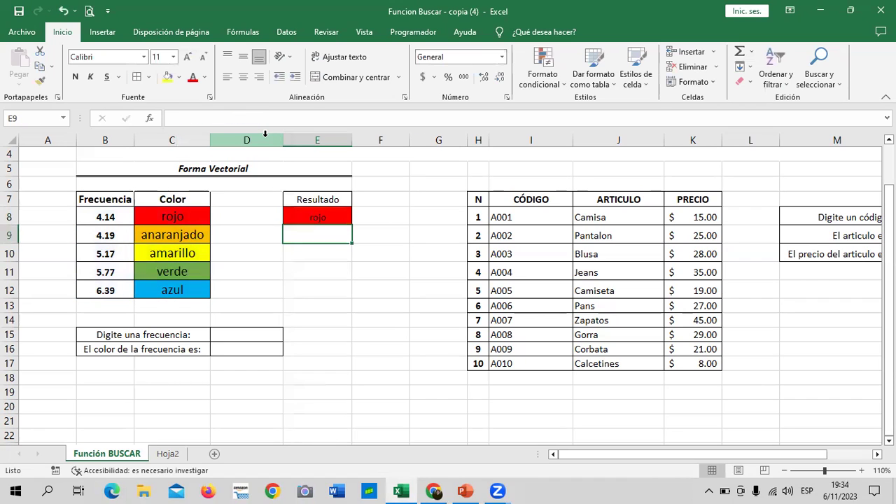
pyautogui.click(373, 212)
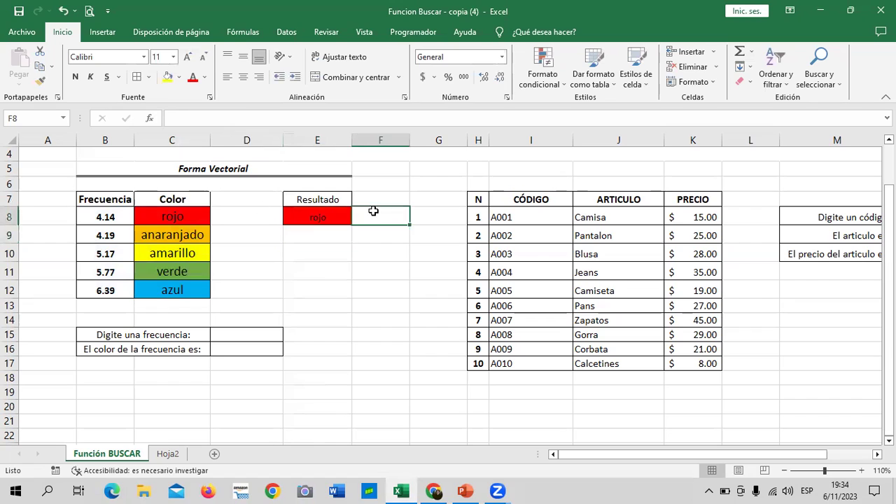
pyautogui.click(317, 217)
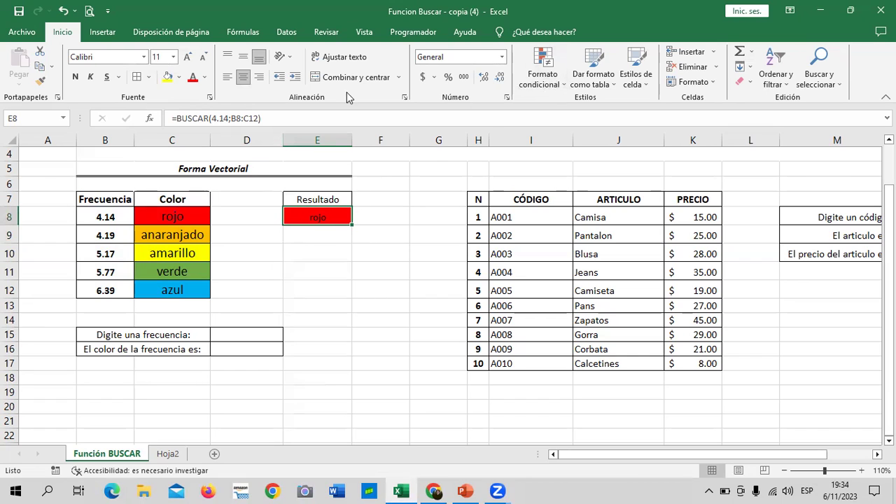
# Change the lookup value to 6.39 so E8 returns azul.
pyautogui.click(228, 119)
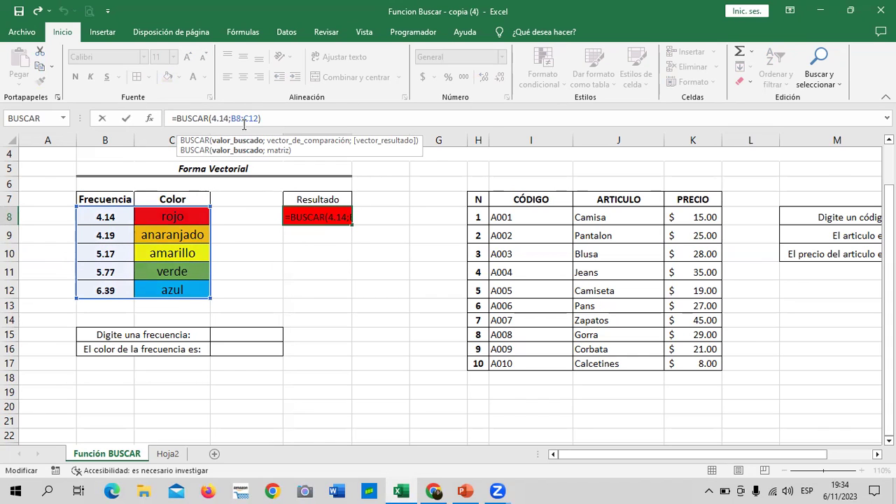
pyautogui.press('BackSpace')
pyautogui.press('BackSpace')
pyautogui.press('BackSpace')
pyautogui.press('BackSpace')
pyautogui.write('6')
pyautogui.write('.')
pyautogui.write('39')
pyautogui.press('Return')
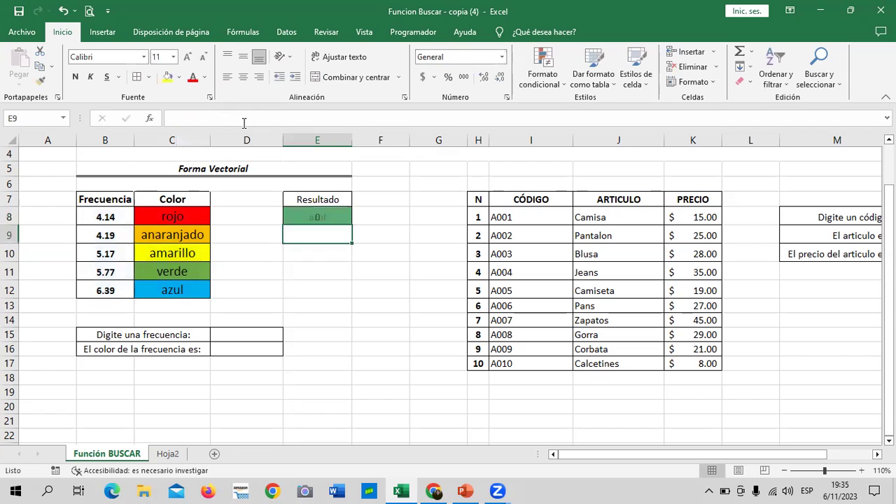
pyautogui.click(386, 290)
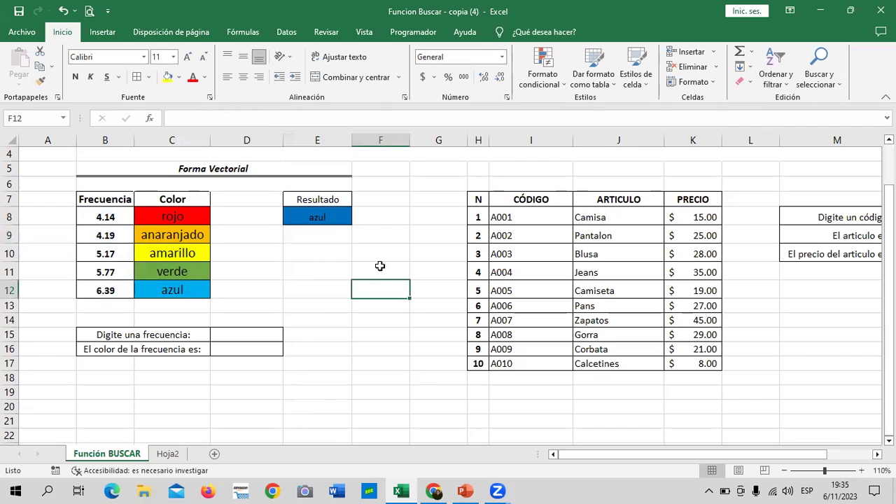
pyautogui.click(348, 216)
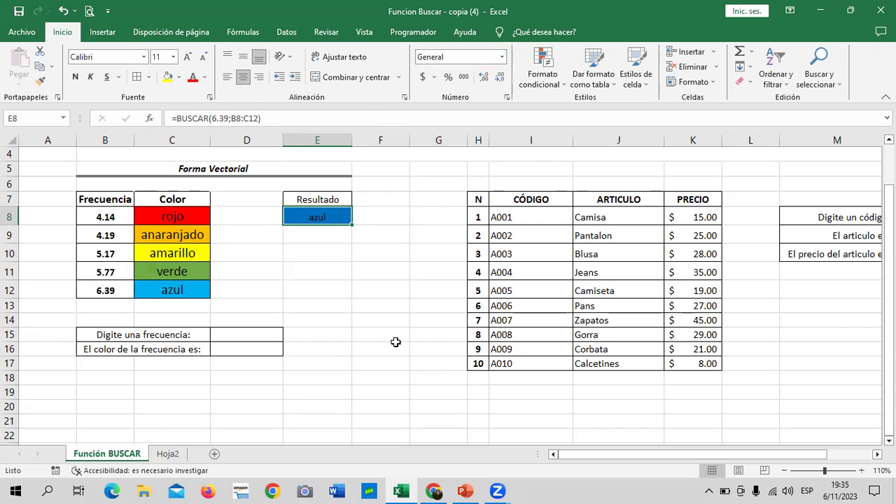
pyautogui.click(350, 271)
pyautogui.click(341, 216)
pyautogui.moveTo(340, 216); pyautogui.dragTo(398, 212)
pyautogui.click(315, 219)
# Start a Text-that-contains conditional format rule for AZ with custom format, then cancel it.
pyautogui.click(558, 83)
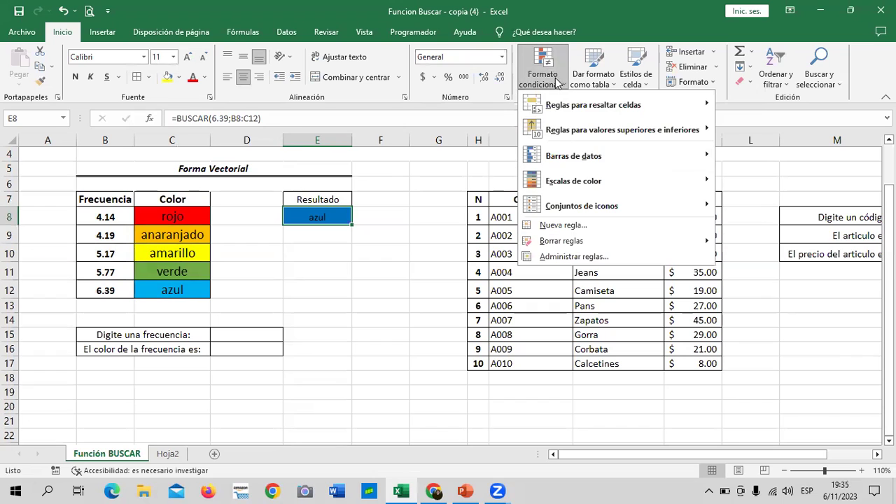
pyautogui.moveTo(573, 107)
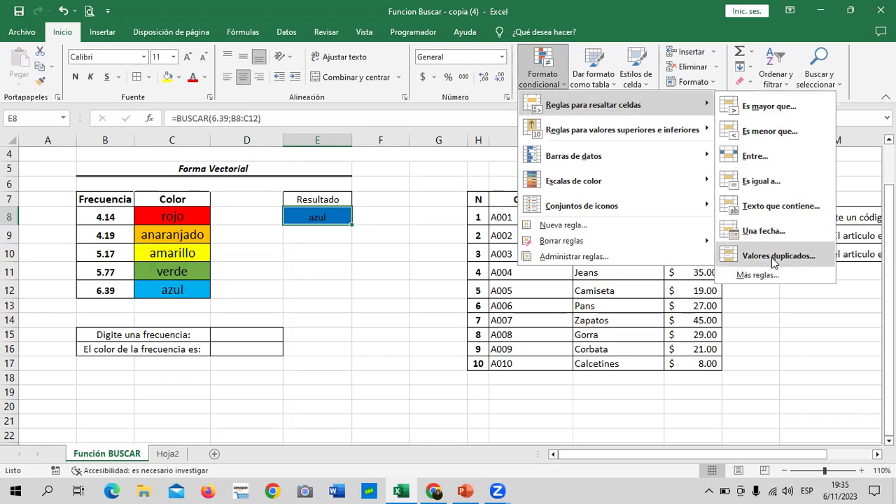
pyautogui.click(789, 210)
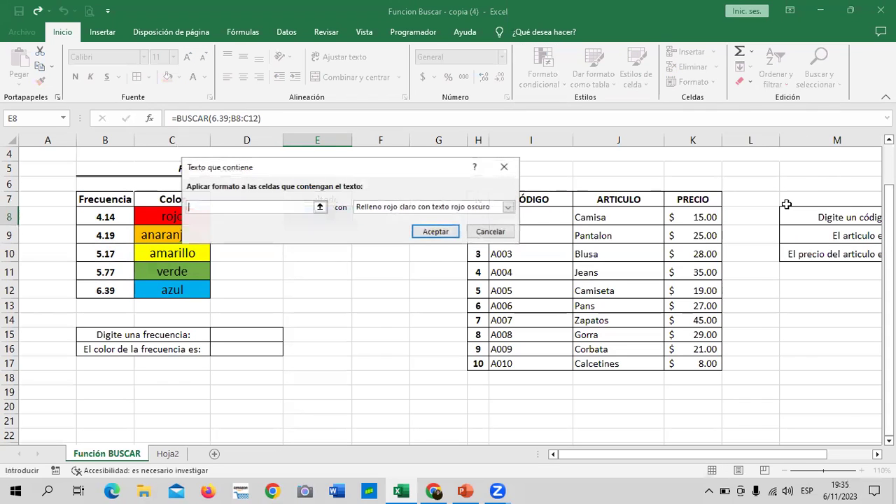
pyautogui.write('AZUL')
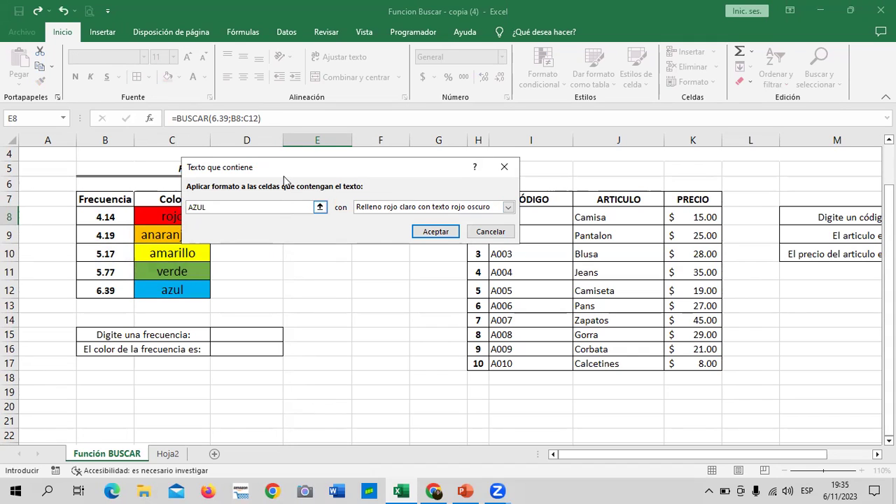
pyautogui.click(509, 208)
pyautogui.click(386, 271)
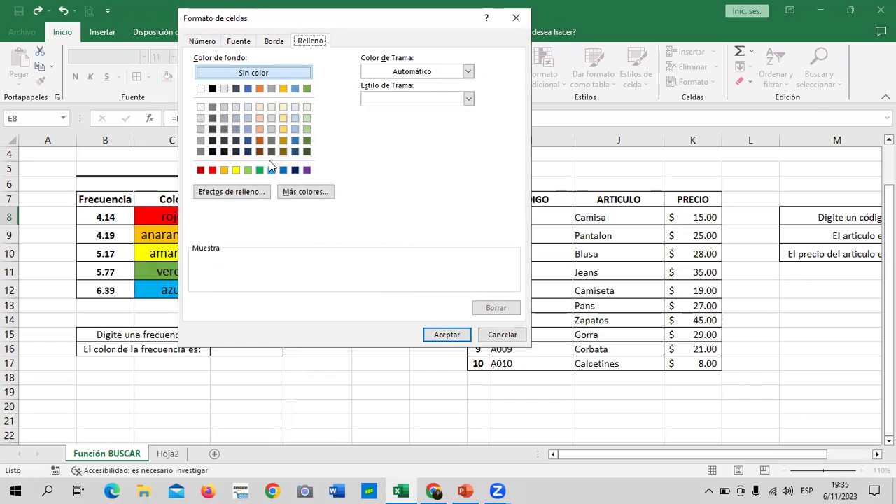
pyautogui.click(503, 336)
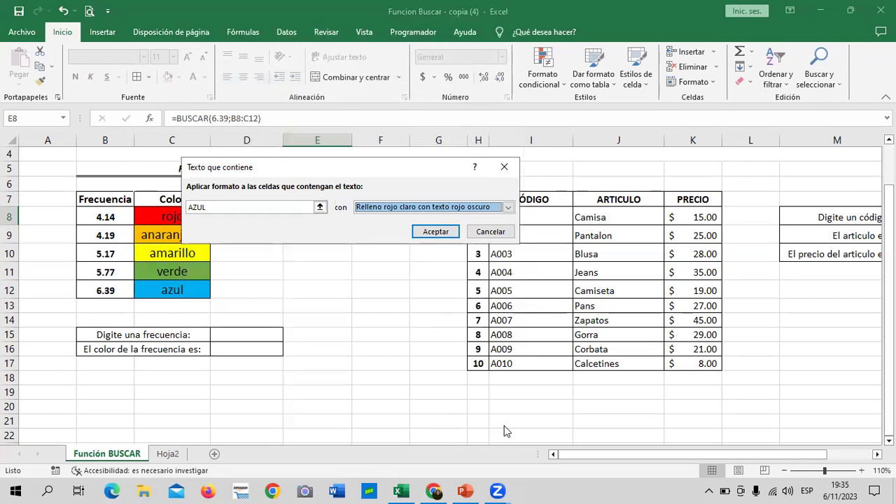
pyautogui.click(474, 232)
pyautogui.click(363, 254)
pyautogui.click(341, 216)
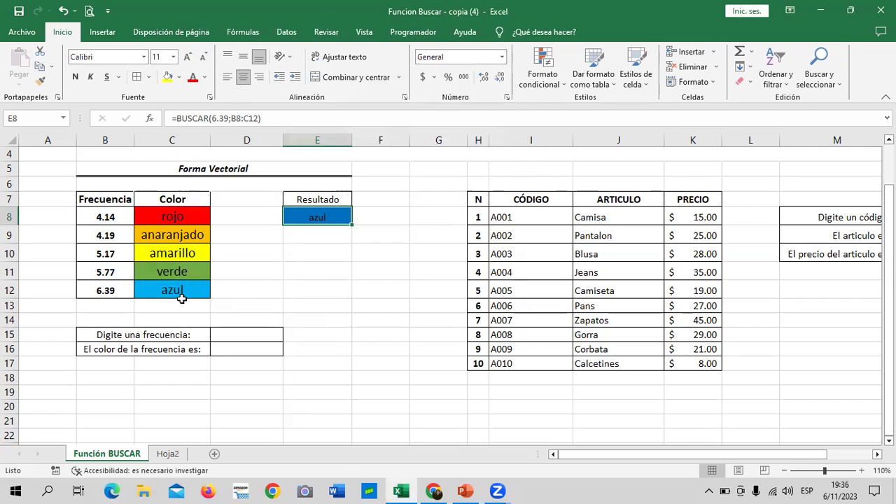
# Replace 6.39 with 5.17 in E8's BUSCAR formula so it returns amarillo.
pyautogui.click(427, 221)
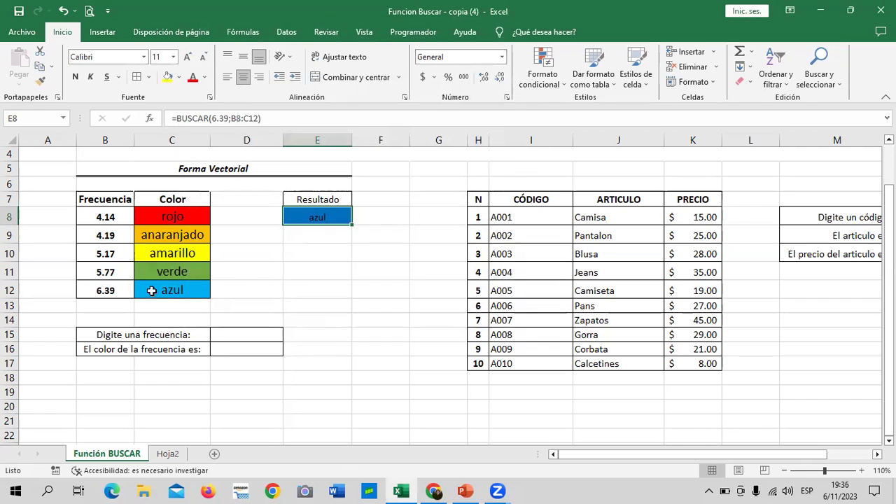
pyautogui.click(150, 291)
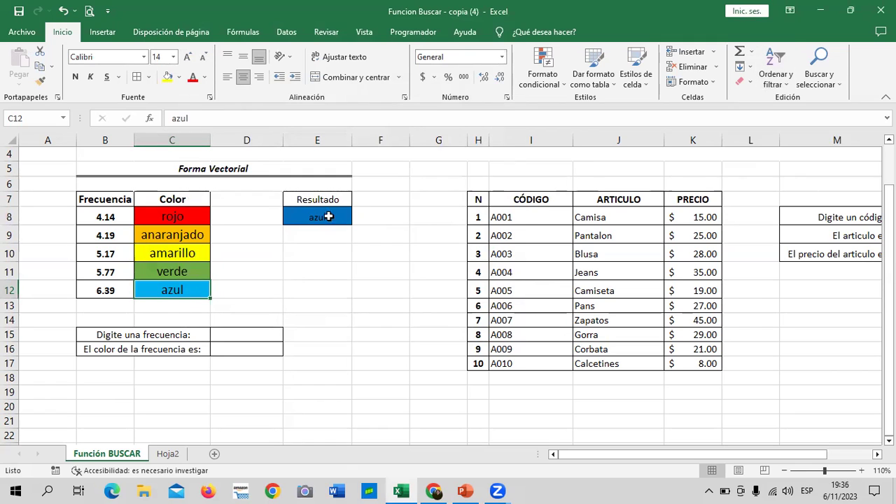
pyautogui.click(298, 217)
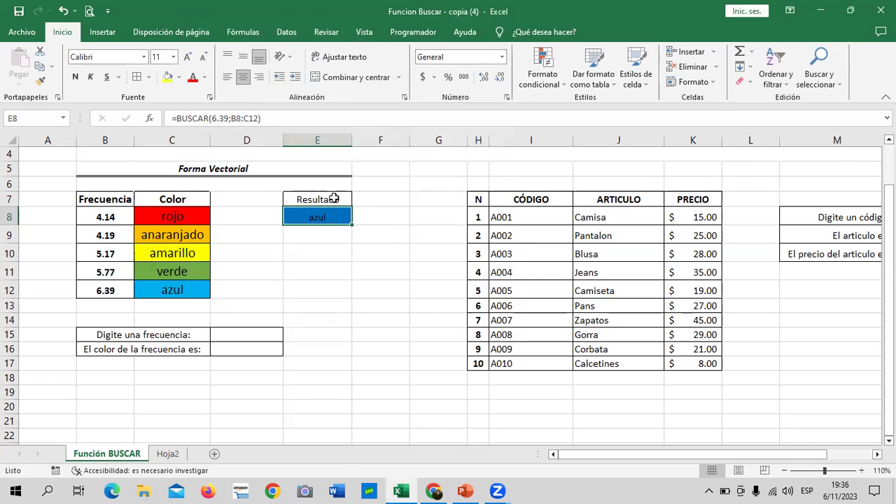
pyautogui.click(229, 119)
pyautogui.press('BackSpace')
pyautogui.press('BackSpace')
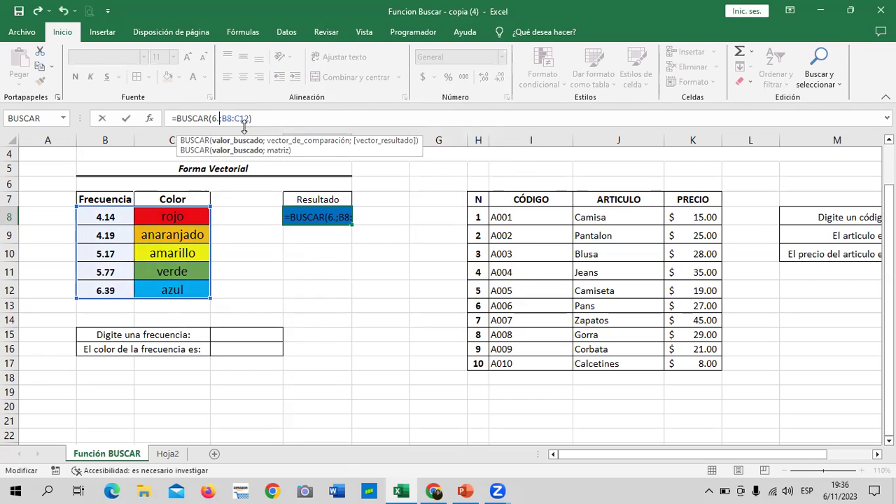
pyautogui.press('BackSpace')
pyautogui.press('BackSpace')
pyautogui.write('5.17')
pyautogui.press('Return')
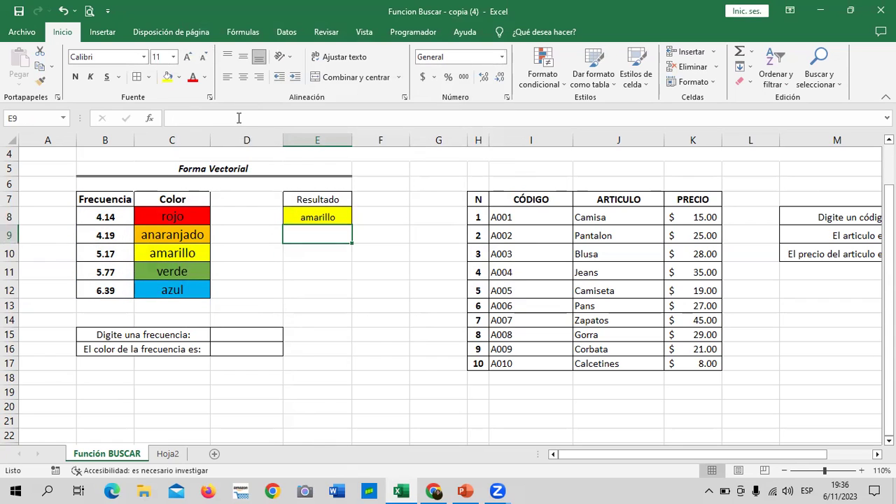
pyautogui.click(333, 218)
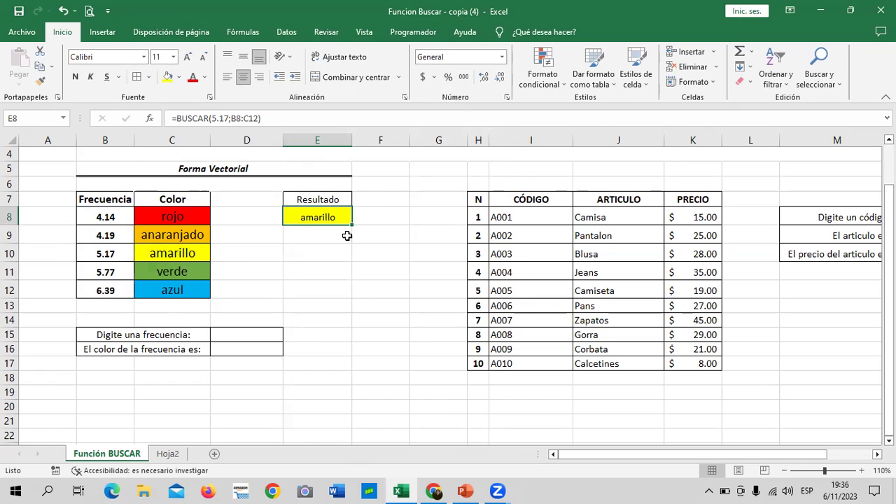
pyautogui.click(542, 63)
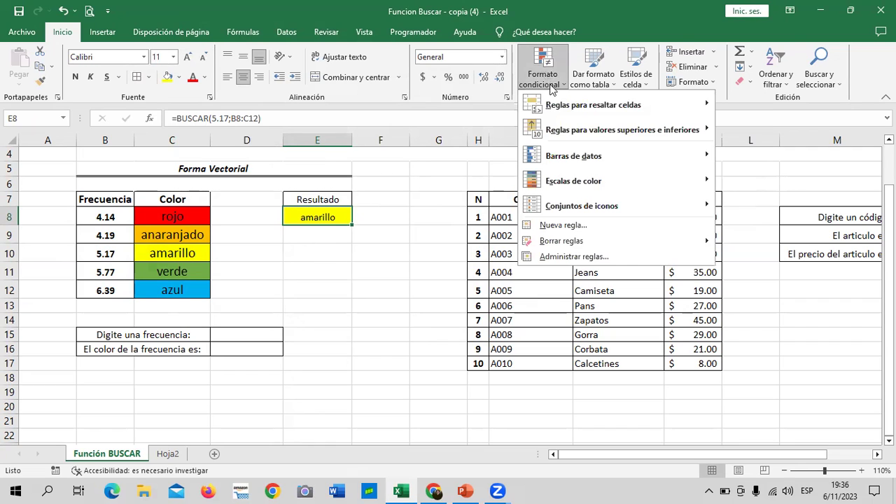
pyautogui.moveTo(579, 114)
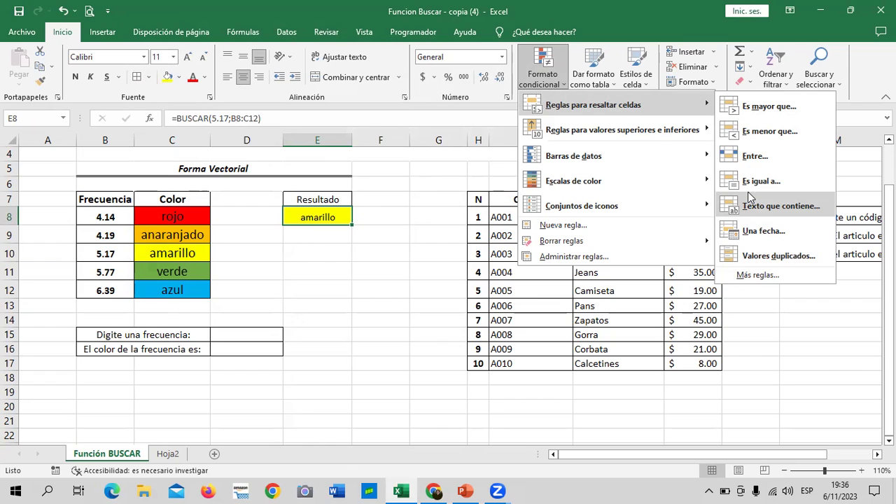
pyautogui.click(403, 218)
pyautogui.click(334, 216)
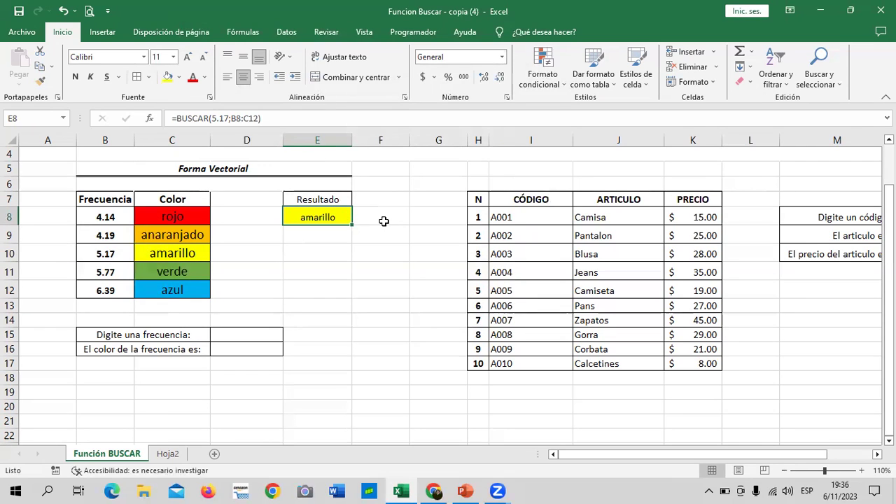
pyautogui.click(384, 219)
pyautogui.click(337, 217)
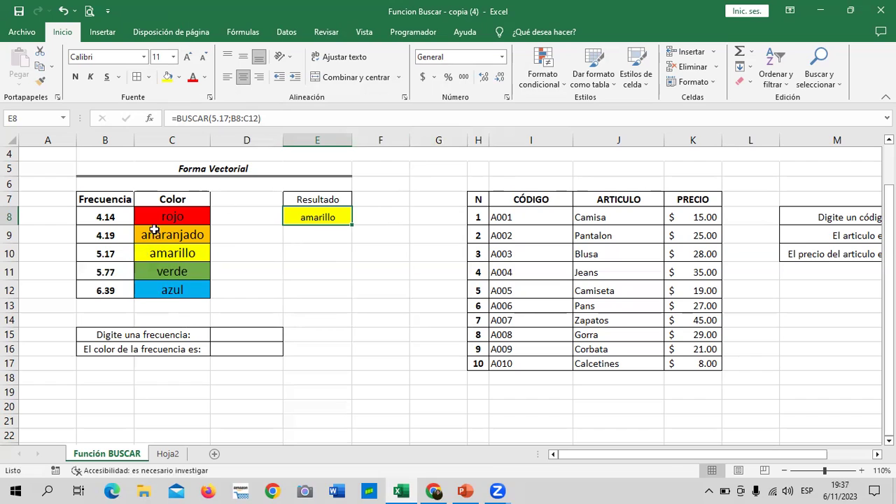
pyautogui.click(187, 271)
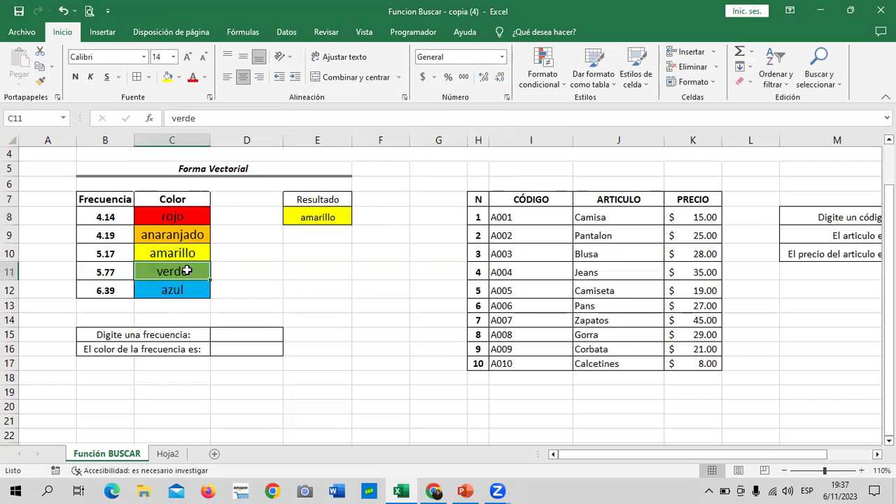
pyautogui.click(182, 290)
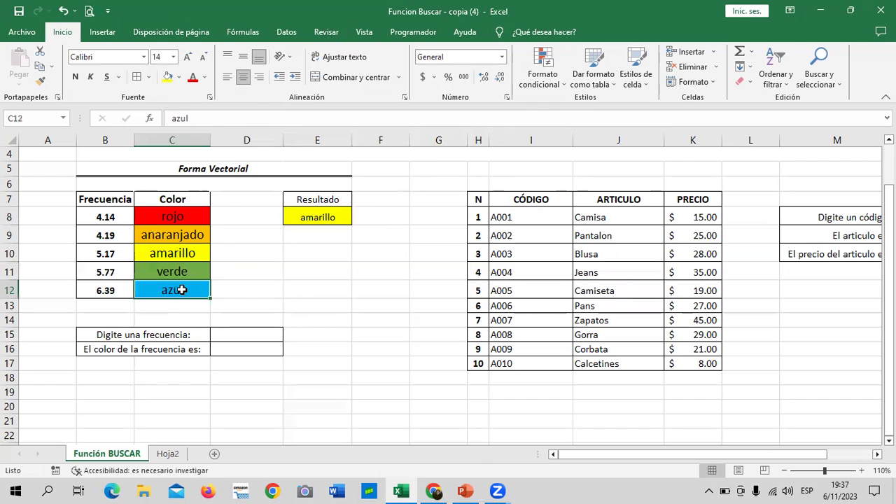
pyautogui.click(199, 235)
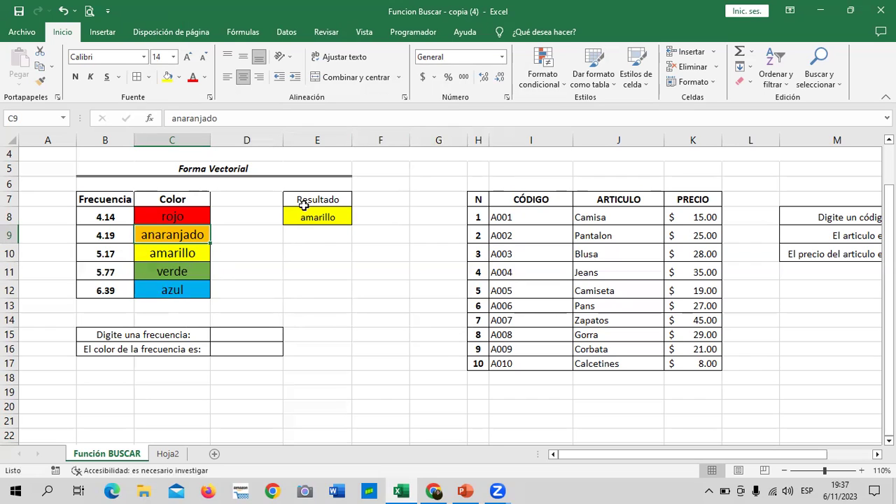
pyautogui.click(420, 217)
pyautogui.click(325, 218)
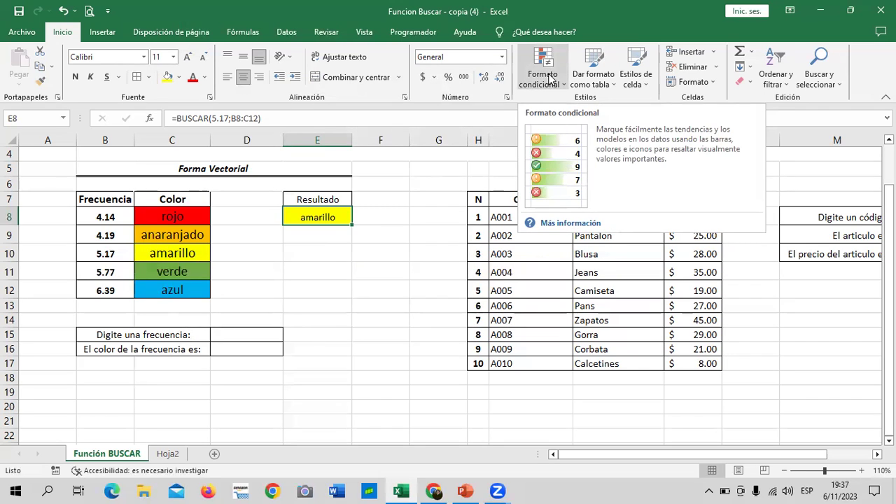
pyautogui.click(559, 86)
pyautogui.moveTo(616, 106)
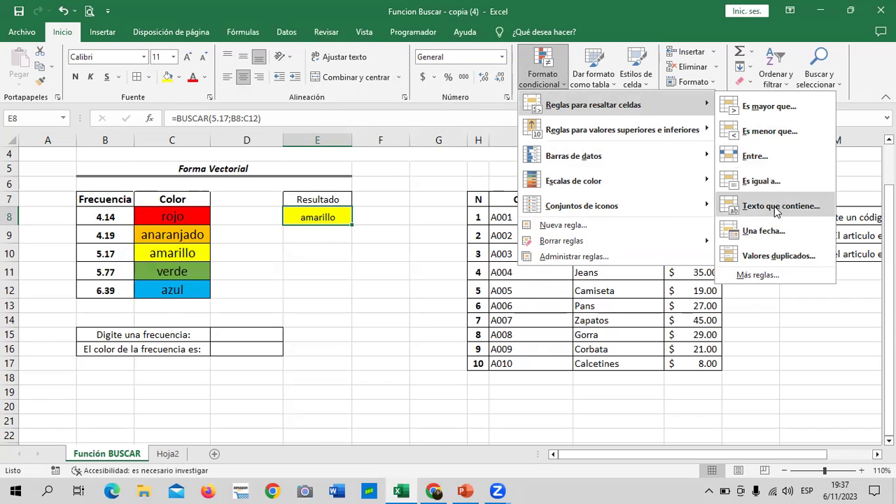
pyautogui.click(329, 217)
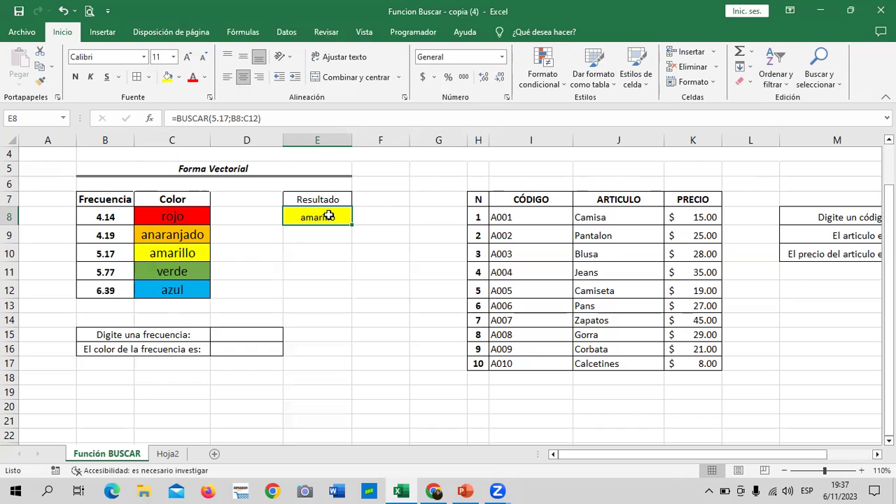
pyautogui.press('Delete')
pyautogui.click(371, 301)
# Type ROJO into E8 so its conditional format fills it red.
pyautogui.click(324, 218)
pyautogui.write('ROJP')
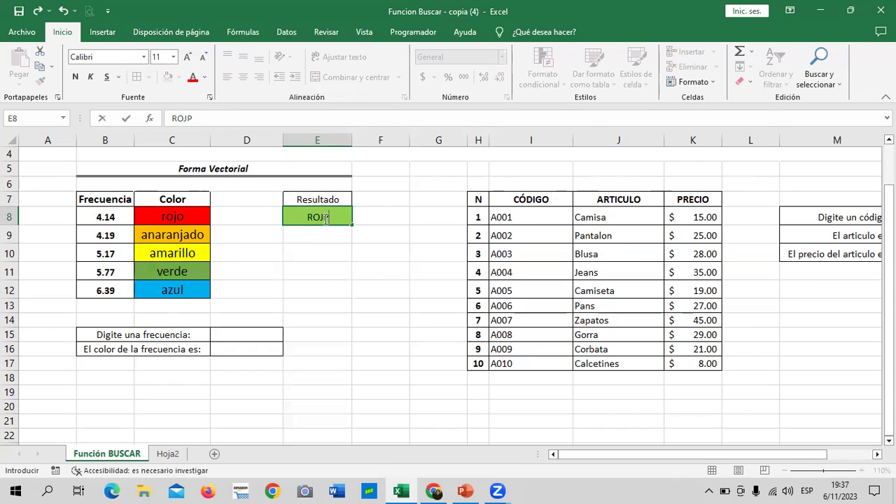
pyautogui.press('BackSpace')
pyautogui.write('O')
pyautogui.press('Return')
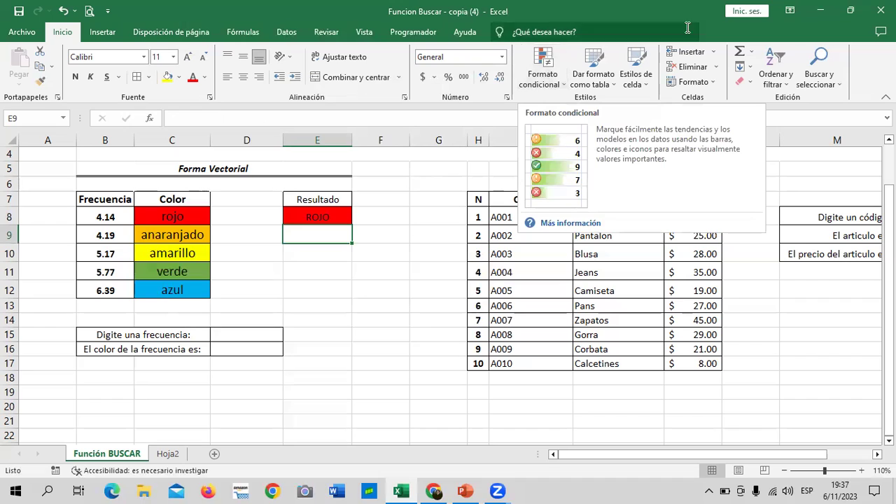
pyautogui.click(343, 217)
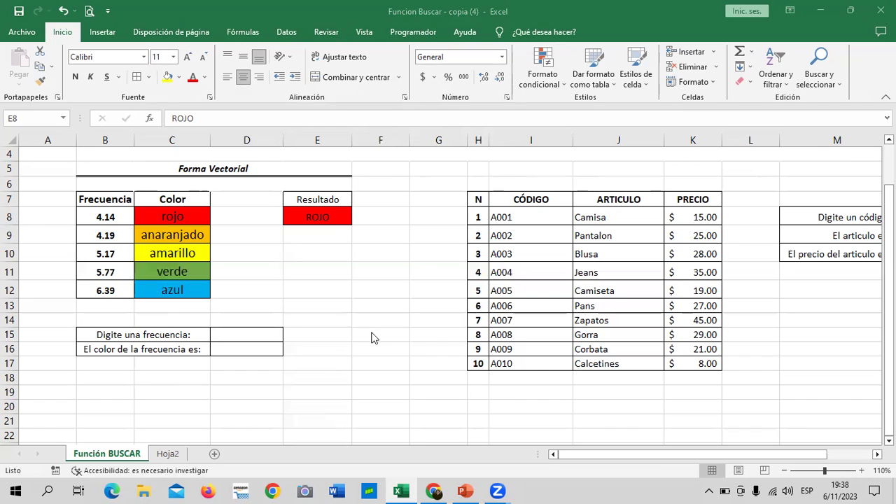
pyautogui.click(371, 285)
pyautogui.click(252, 339)
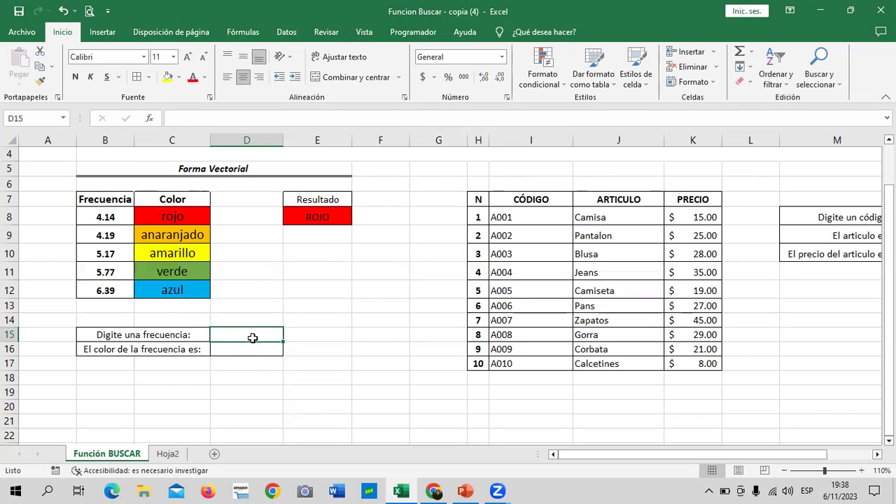
# Replace ROJO in E8 with =BUSCAR(4.19;B8:C12), which returns anaranjado.
pyautogui.click(324, 213)
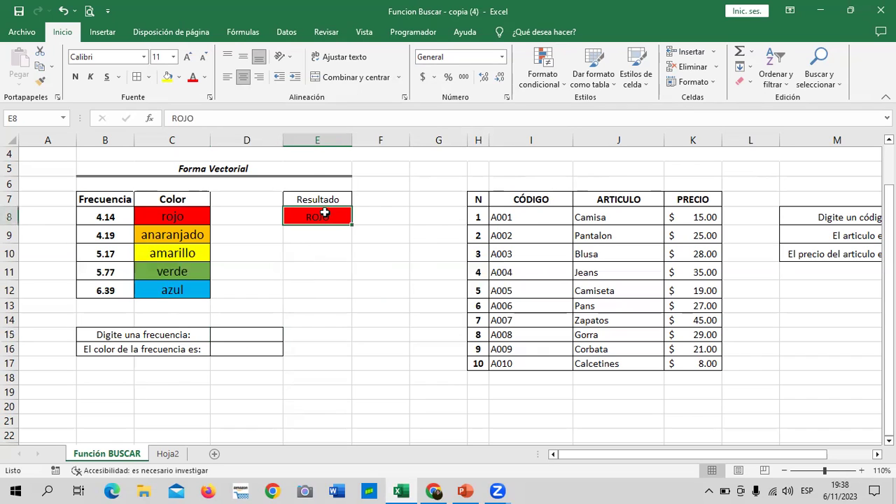
pyautogui.press('Delete')
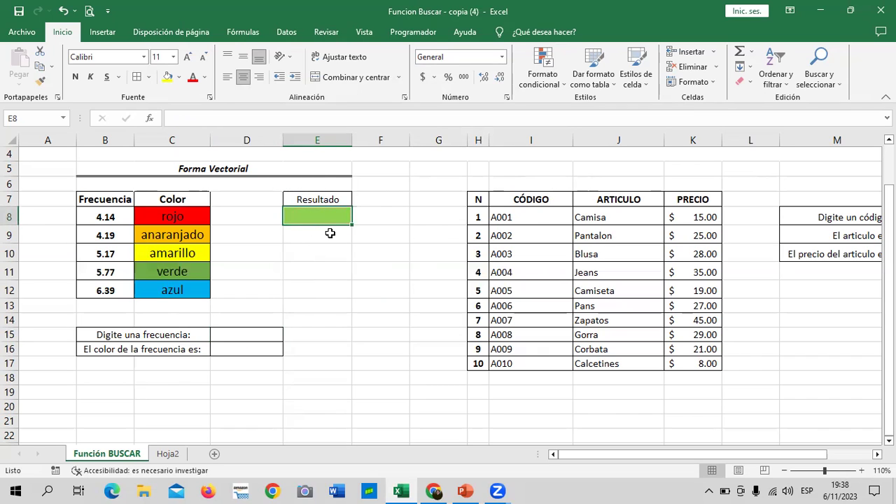
pyautogui.write('=')
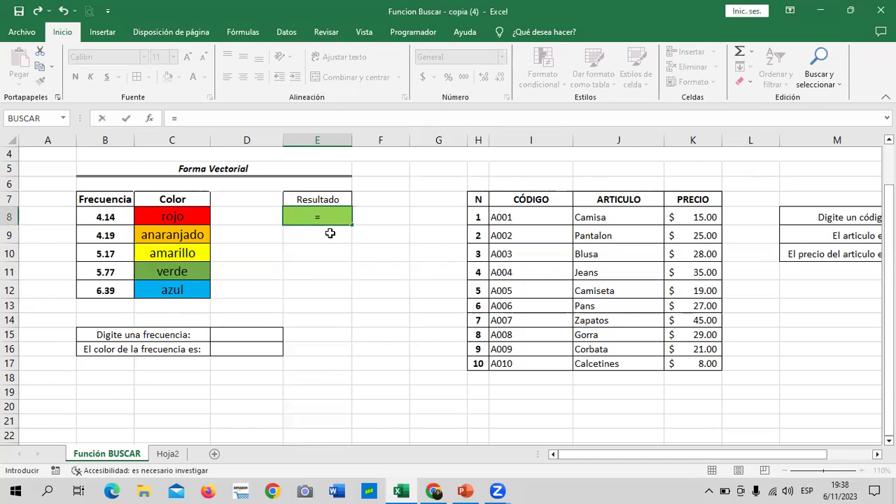
pyautogui.write('BUSCAR')
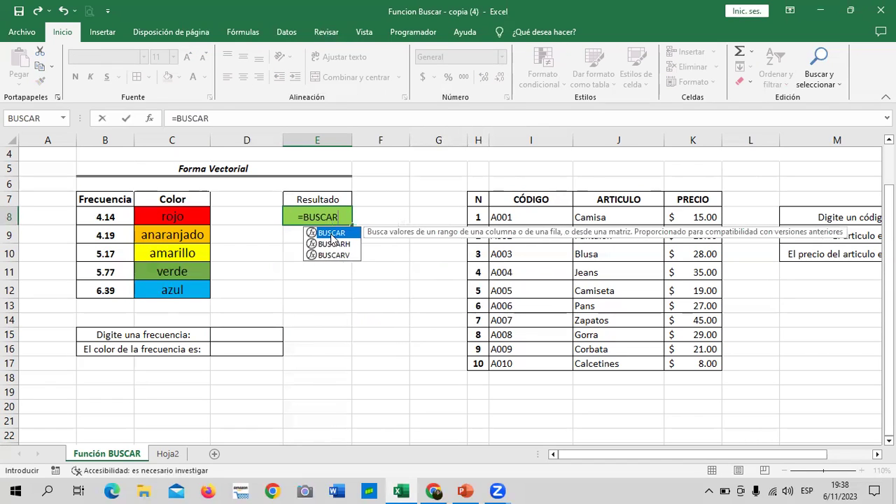
pyautogui.doubleClick(351, 234)
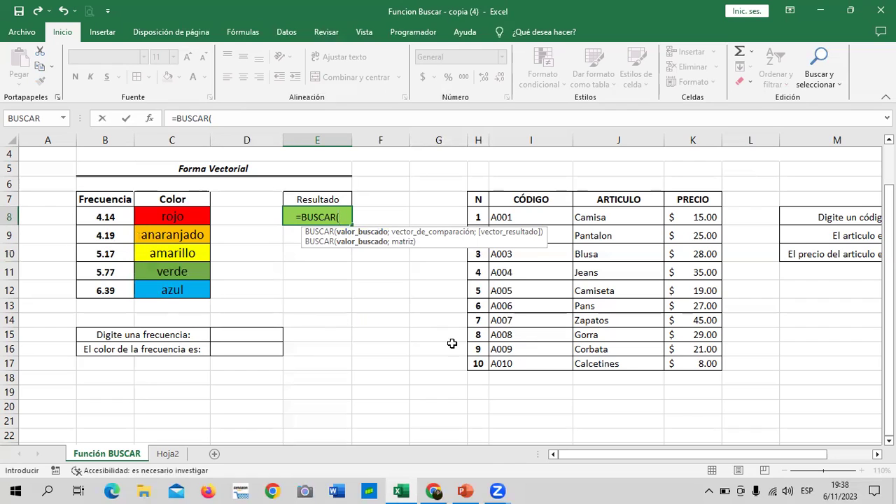
pyautogui.write('4.')
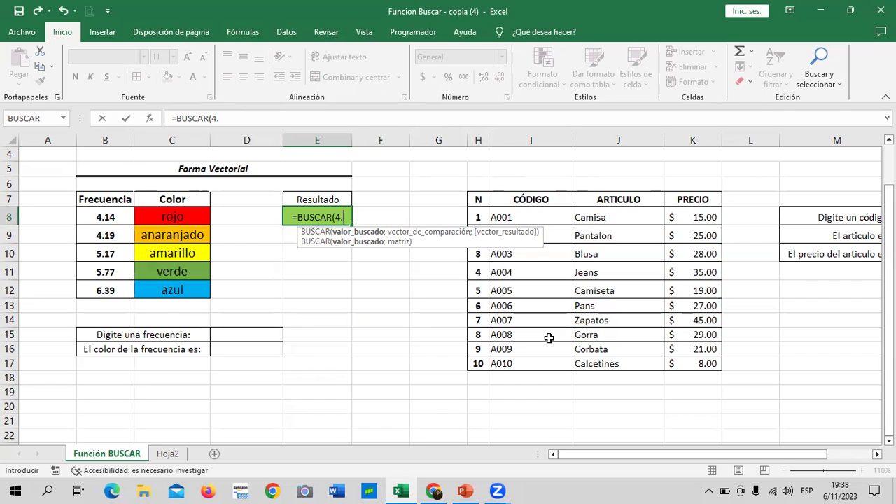
pyautogui.write('19')
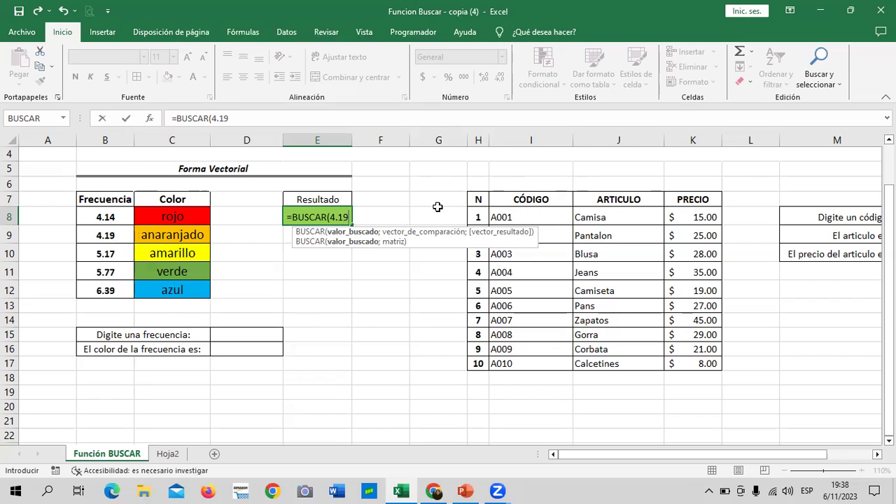
pyautogui.click(348, 121)
pyautogui.write(';')
pyautogui.click(117, 224)
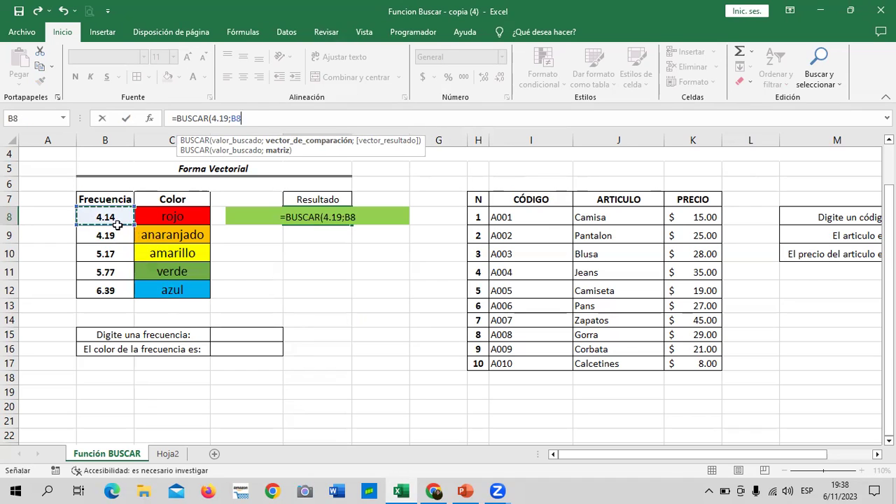
pyautogui.moveTo(117, 224); pyautogui.dragTo(183, 288)
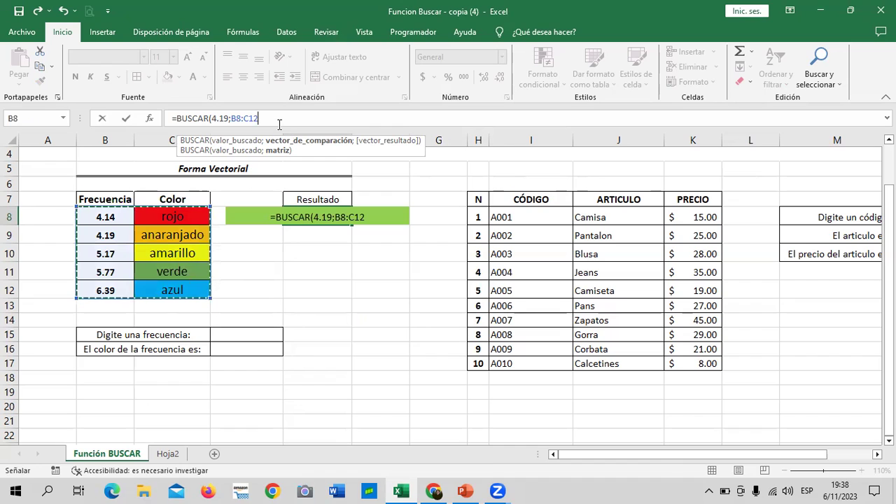
pyautogui.write(')')
pyautogui.press('Return')
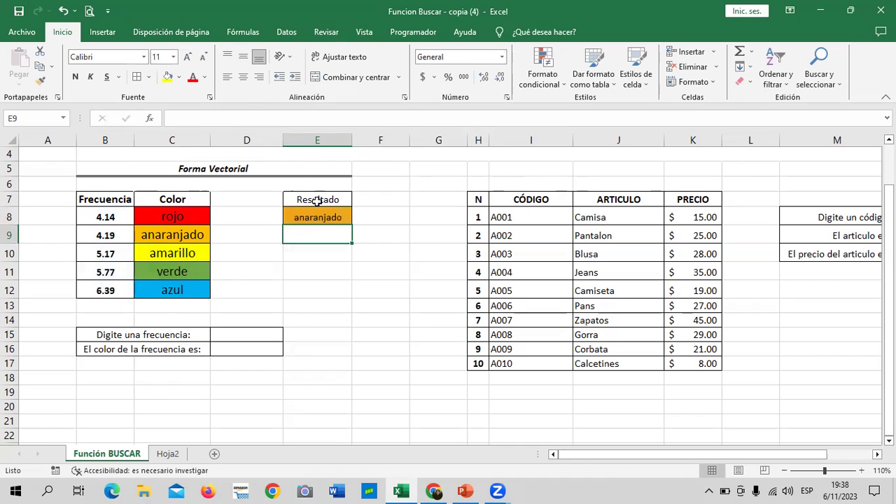
pyautogui.click(328, 218)
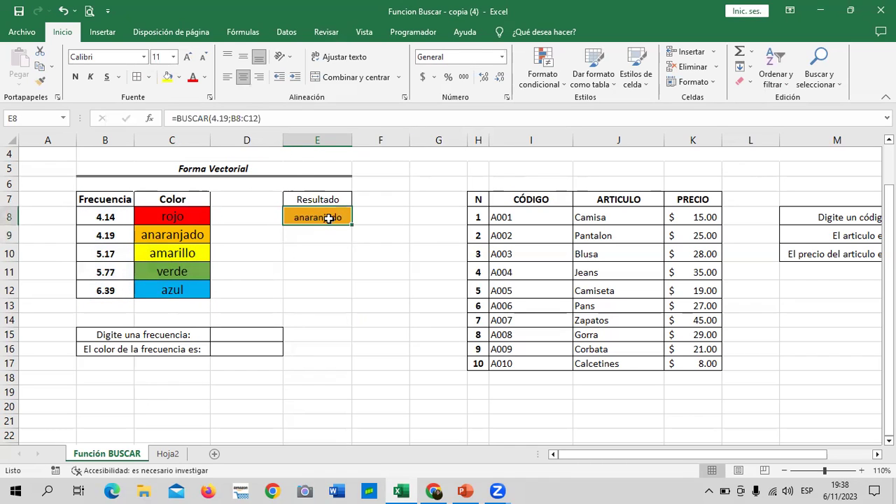
# Add List data validation to D15 with source =$B$8:$B$12.
pyautogui.click(233, 335)
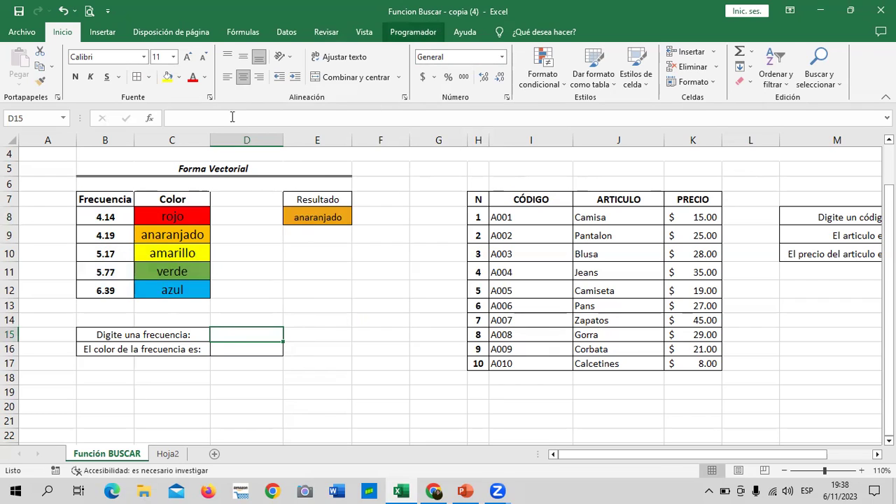
pyautogui.click(287, 31)
pyautogui.click(520, 82)
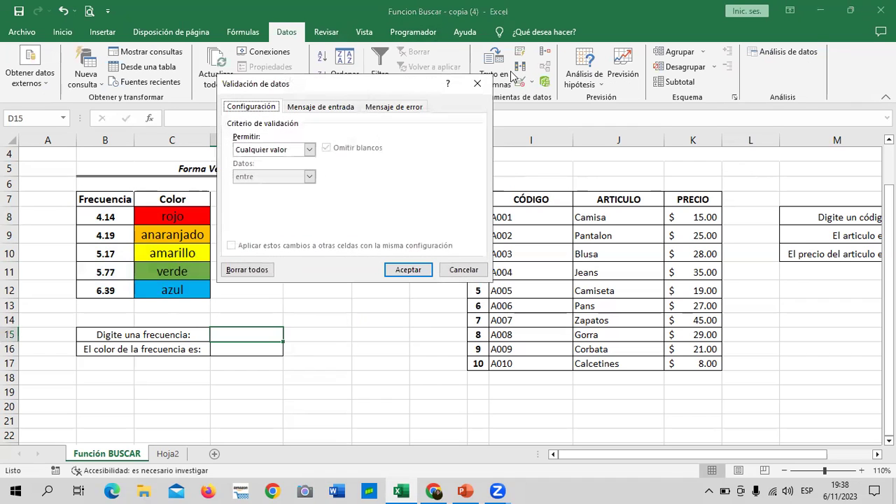
pyautogui.moveTo(389, 89); pyautogui.dragTo(565, 70)
pyautogui.click(494, 129)
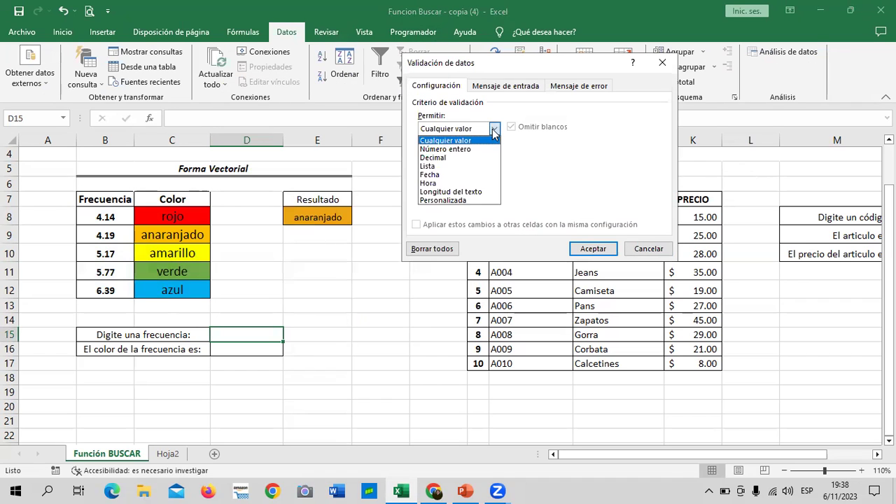
pyautogui.click(437, 166)
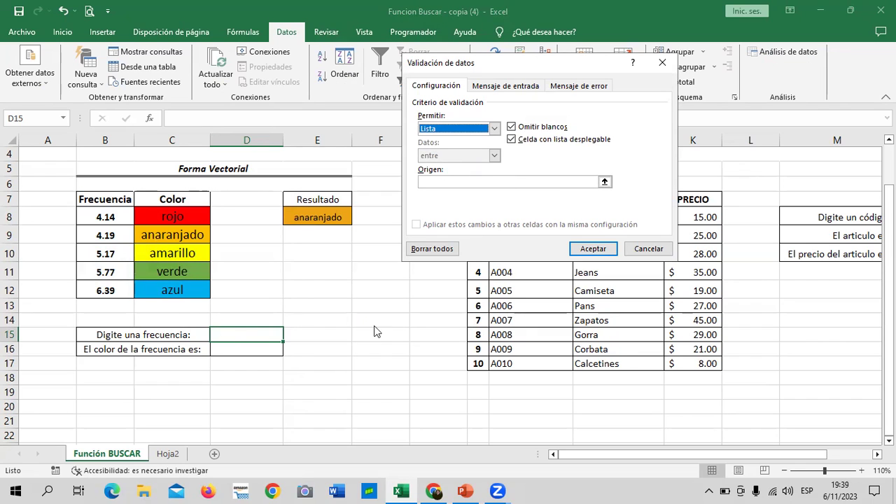
pyautogui.click(604, 182)
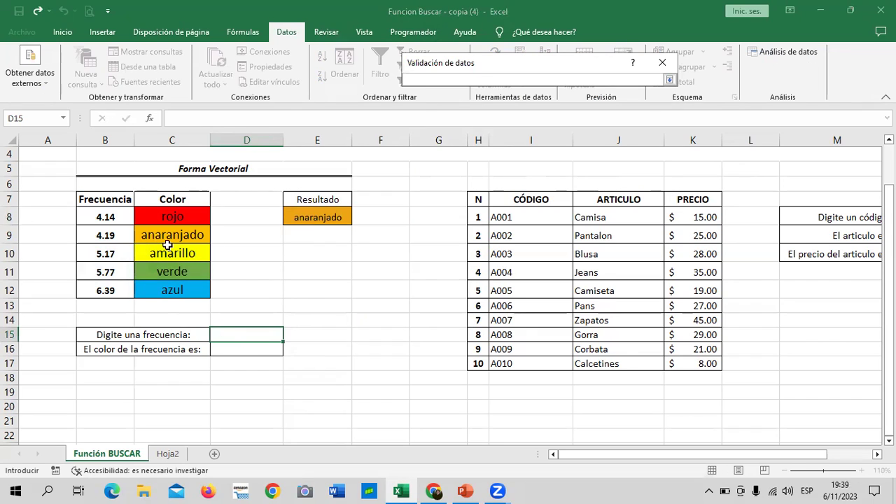
pyautogui.moveTo(112, 217); pyautogui.dragTo(114, 285)
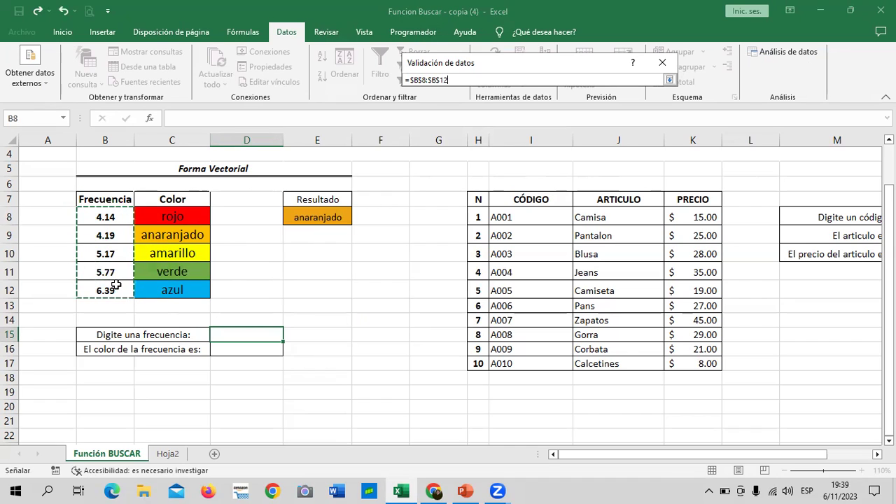
pyautogui.click(670, 80)
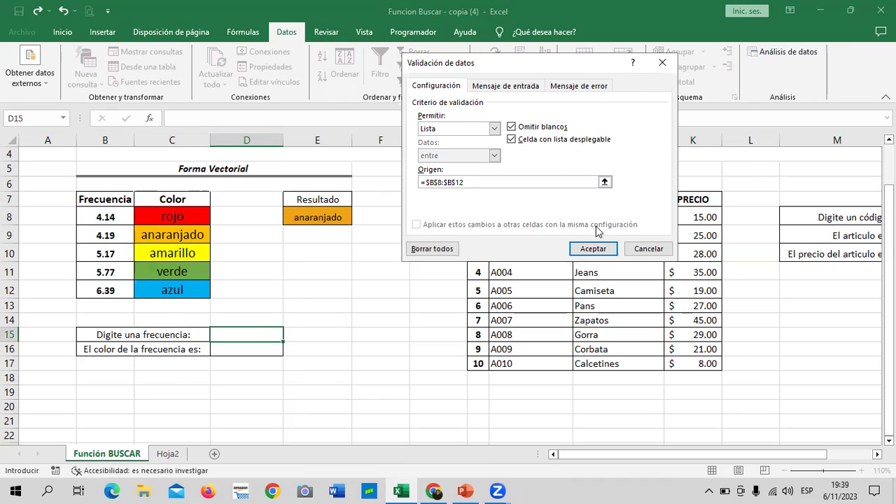
pyautogui.click(587, 249)
# Test D15's dropdown by picking 5.17, 4.14 and then 6.39.
pyautogui.click(387, 308)
pyautogui.click(276, 339)
pyautogui.click(293, 336)
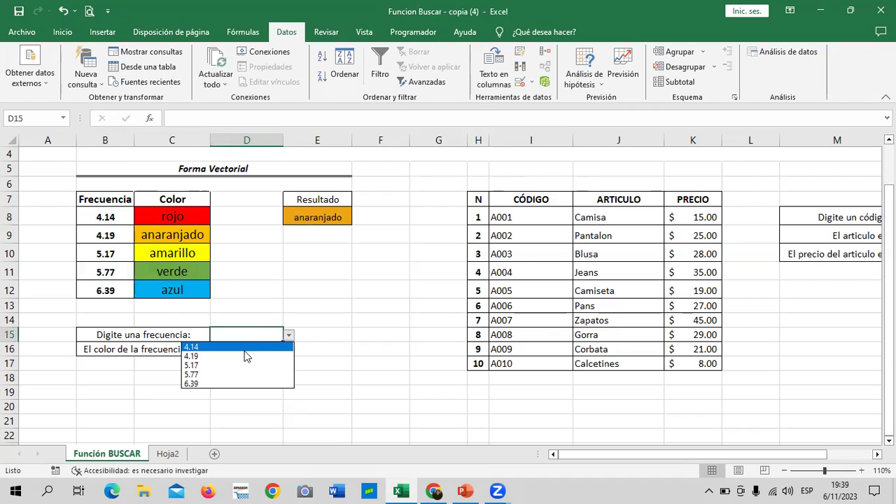
pyautogui.click(256, 364)
pyautogui.click(288, 336)
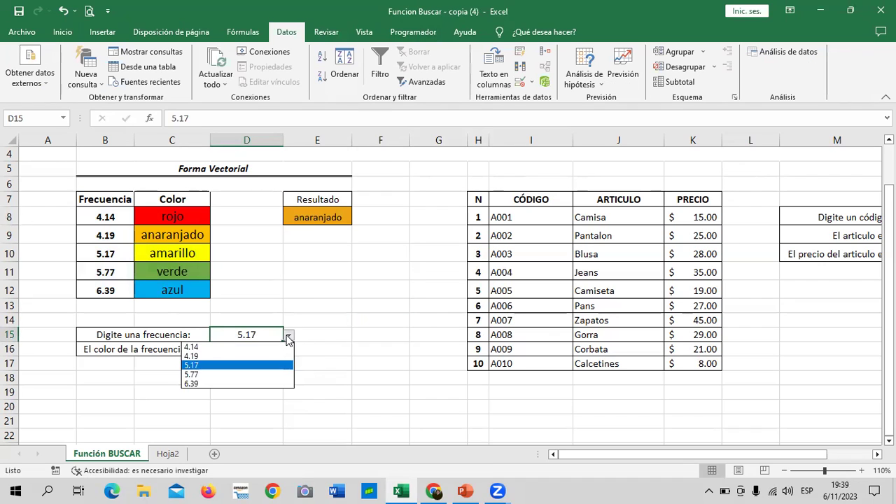
pyautogui.click(256, 345)
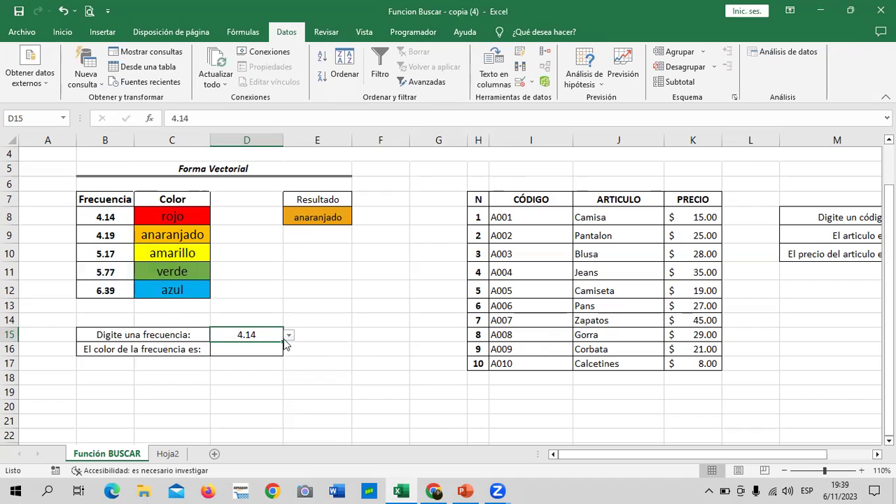
pyautogui.click(289, 336)
pyautogui.click(249, 384)
# Make row 16 slightly taller and clear the test value from D15.
pyautogui.click(342, 355)
pyautogui.click(261, 350)
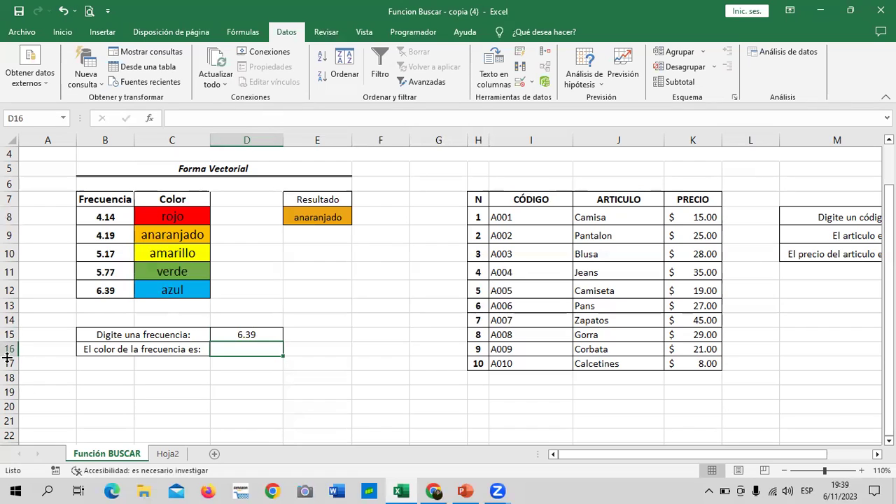
pyautogui.moveTo(9, 362); pyautogui.dragTo(9, 365)
pyautogui.click(264, 395)
pyautogui.click(247, 349)
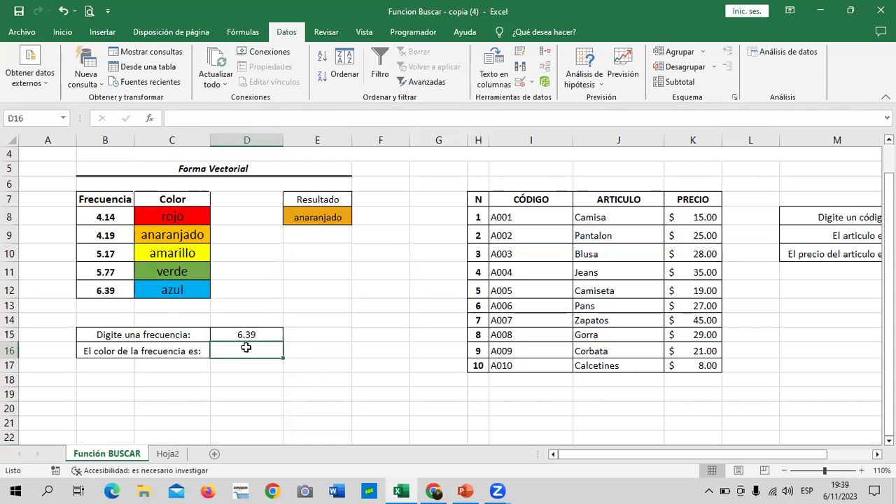
pyautogui.click(272, 335)
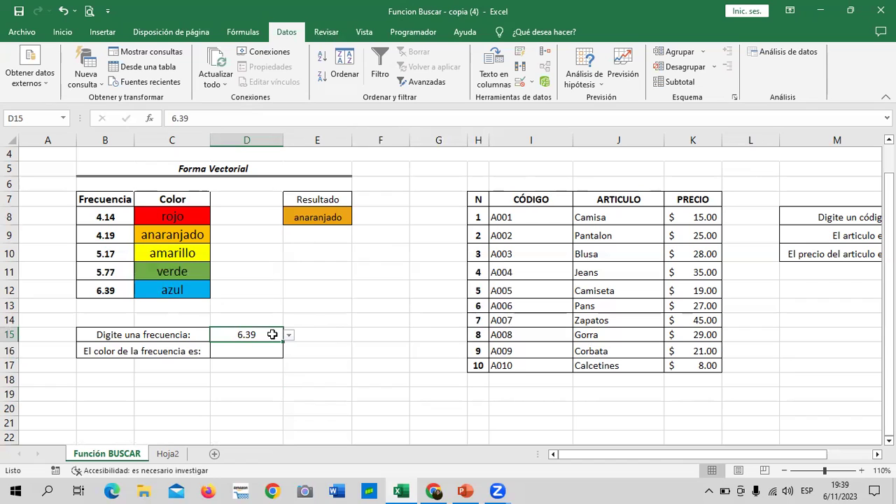
pyautogui.press('Delete')
pyautogui.moveTo(351, 343); pyautogui.dragTo(260, 354)
pyautogui.click(259, 354)
pyautogui.click(310, 390)
pyautogui.click(256, 355)
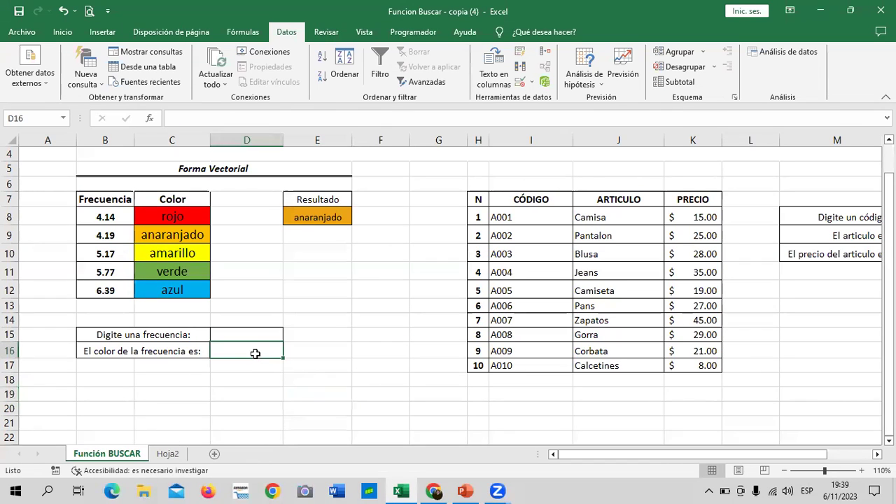
# Enter =BUSCAR(D15;B8:C12) in D16 to look up the chosen frequency's colour.
pyautogui.write('=BUSCAR')
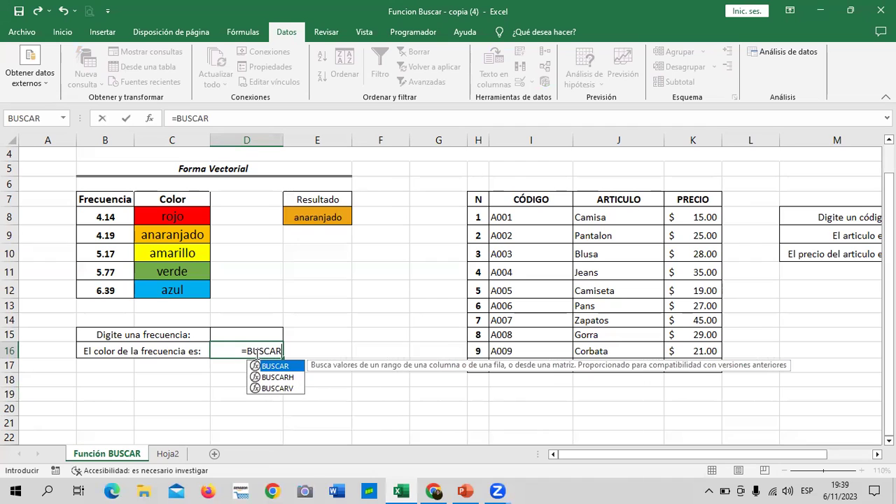
pyautogui.doubleClick(296, 365)
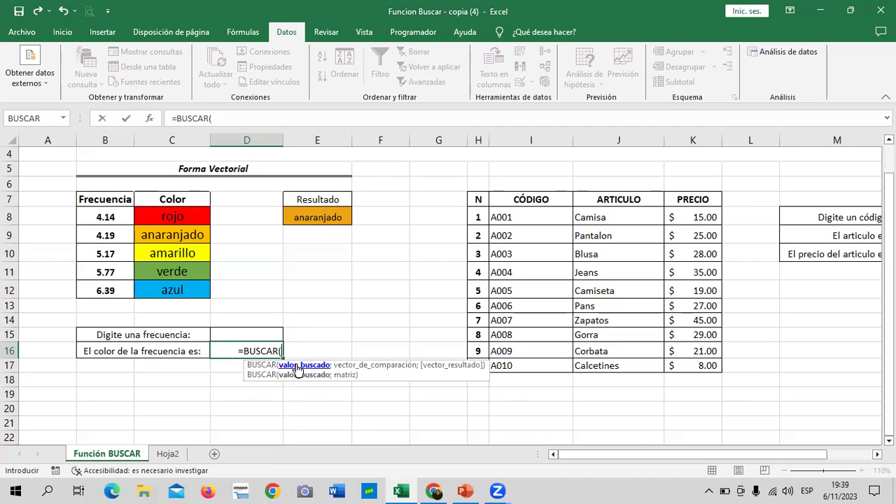
pyautogui.click(267, 336)
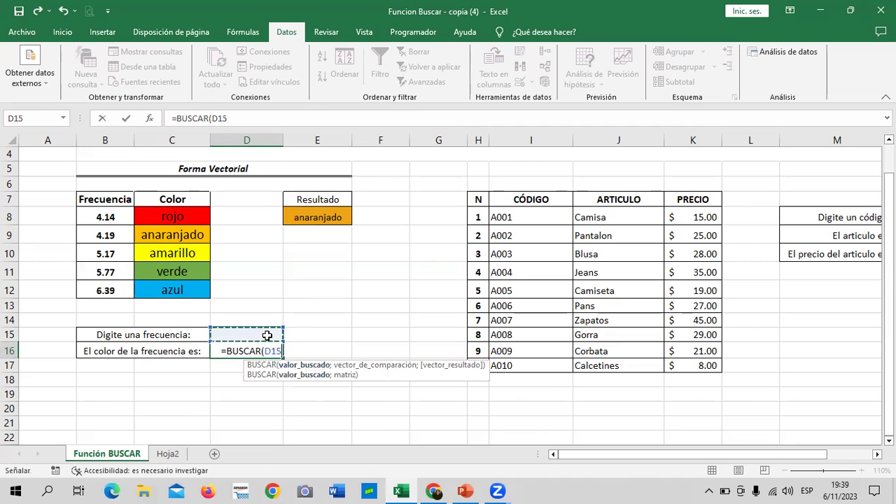
pyautogui.write(';')
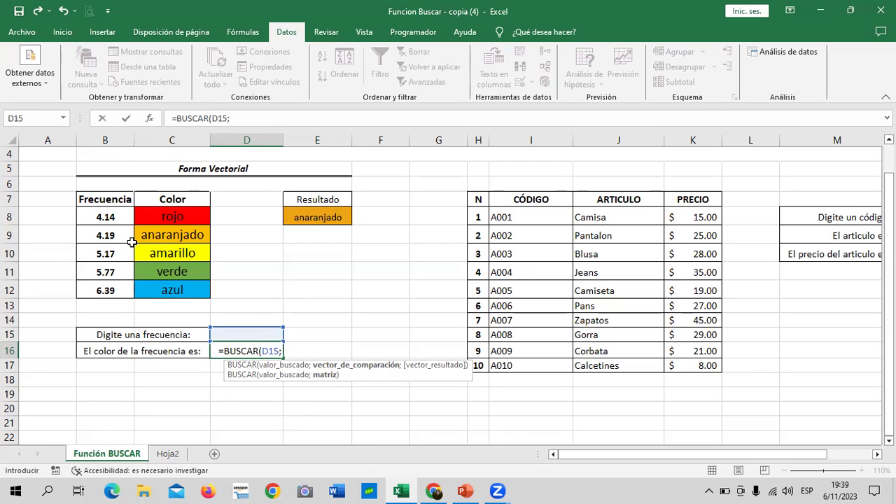
pyautogui.moveTo(108, 216); pyautogui.dragTo(202, 292)
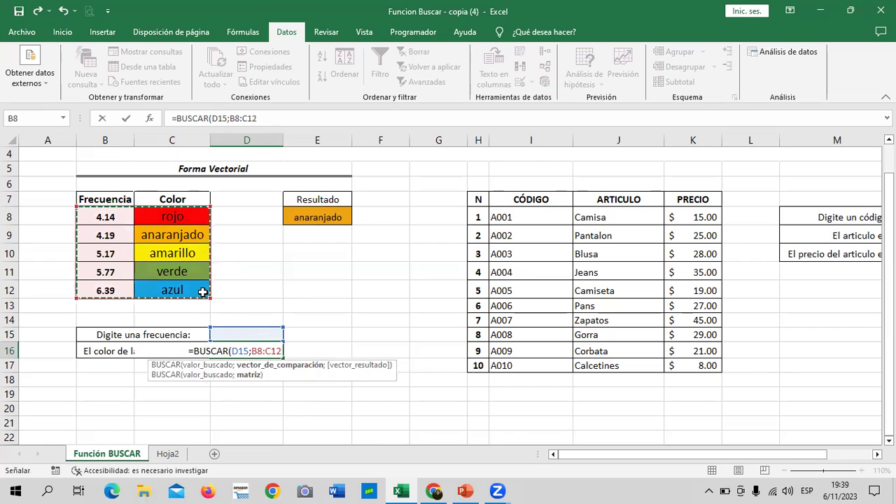
pyautogui.click(325, 119)
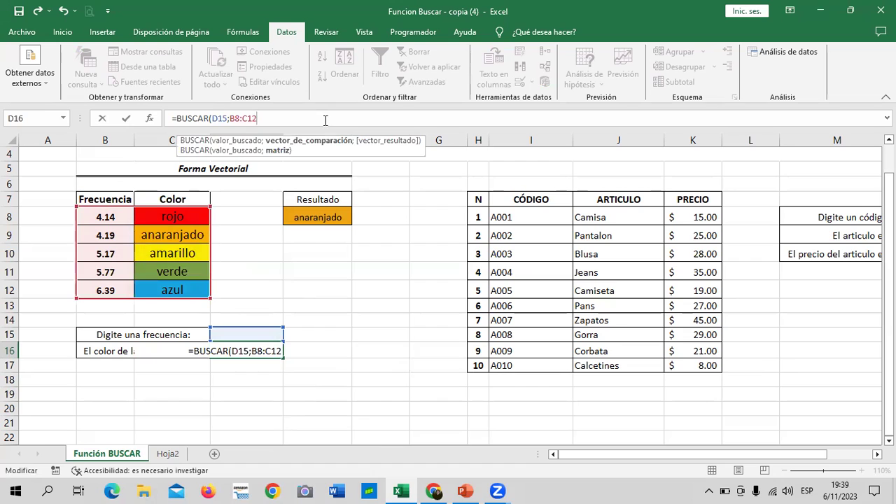
pyautogui.write(')')
pyautogui.press('Return')
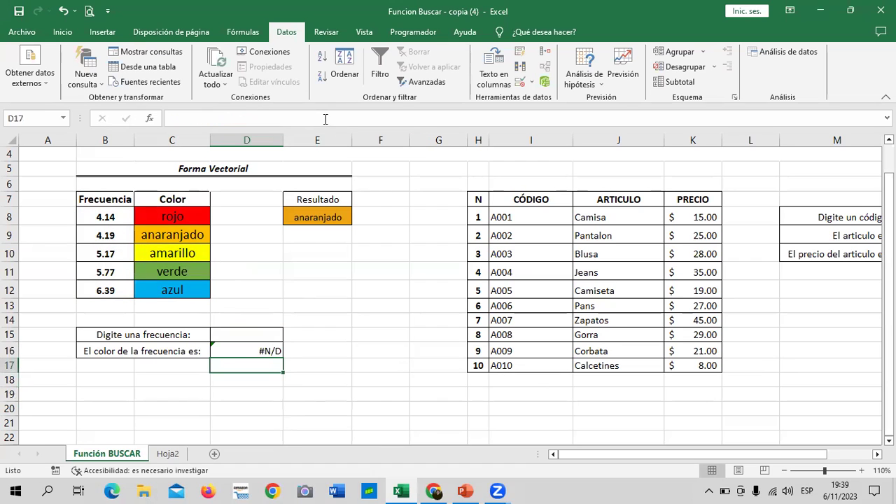
pyautogui.click(267, 351)
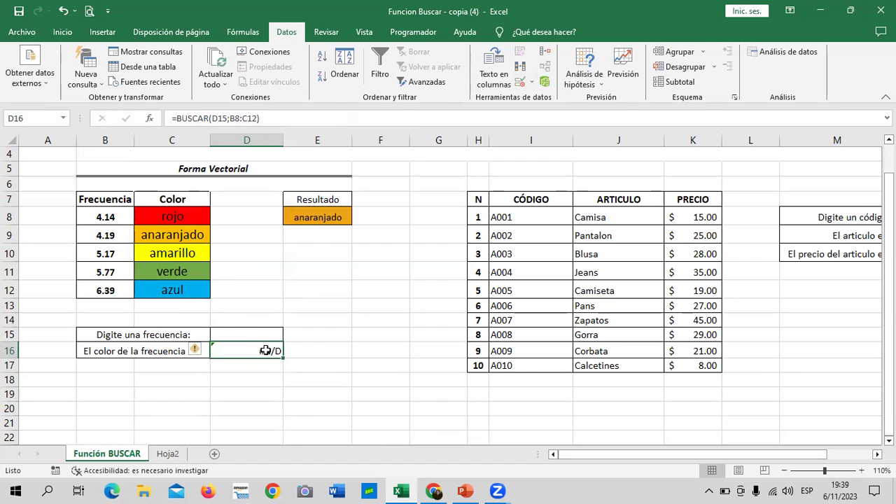
# Pick 5.77 then 4.14 in D15 so D16 shows verde, then rojo.
pyautogui.click(260, 332)
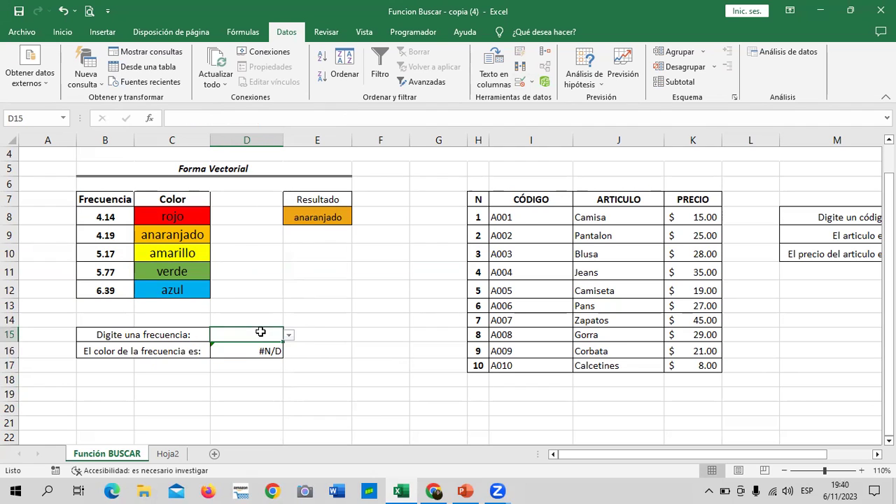
pyautogui.click(289, 336)
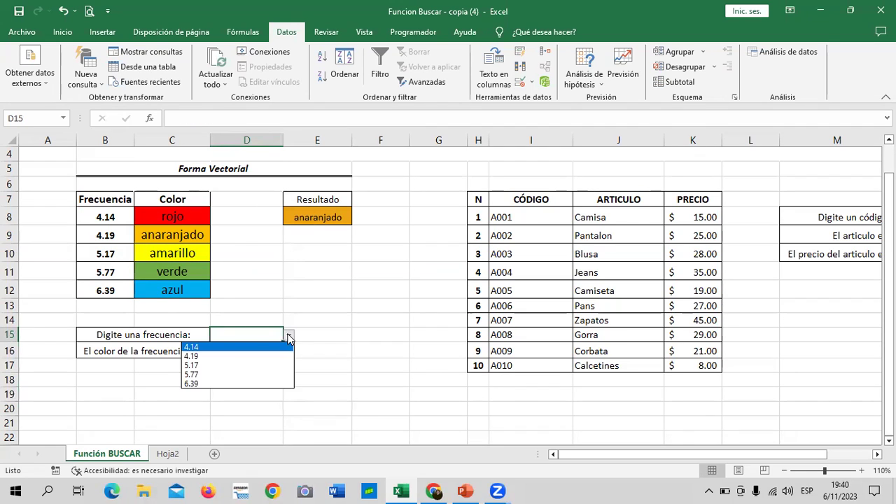
pyautogui.click(223, 374)
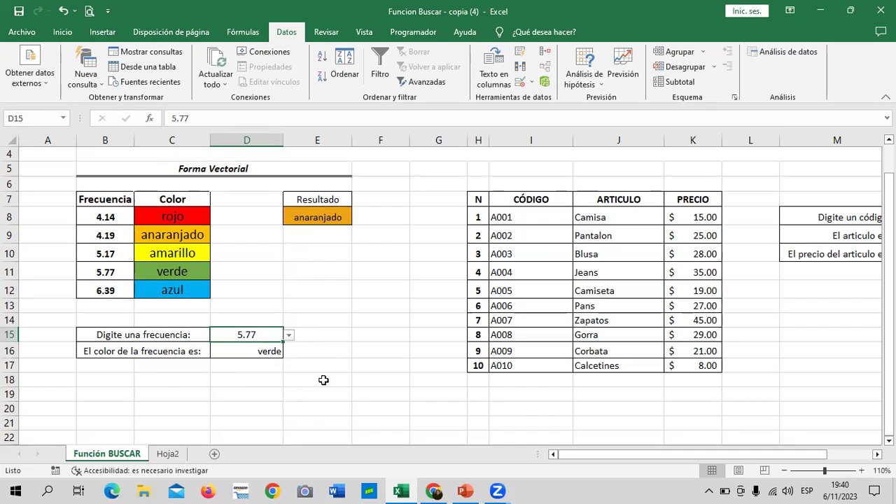
pyautogui.click(289, 336)
pyautogui.click(247, 343)
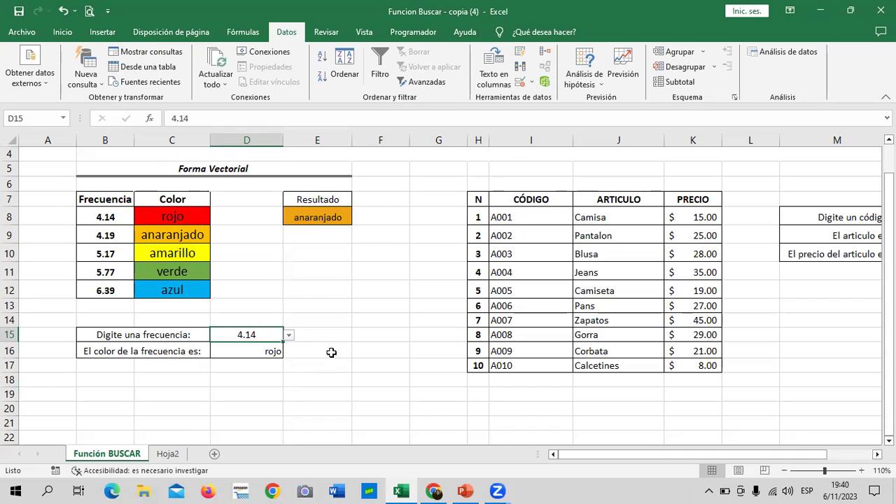
pyautogui.click(341, 335)
pyautogui.click(261, 352)
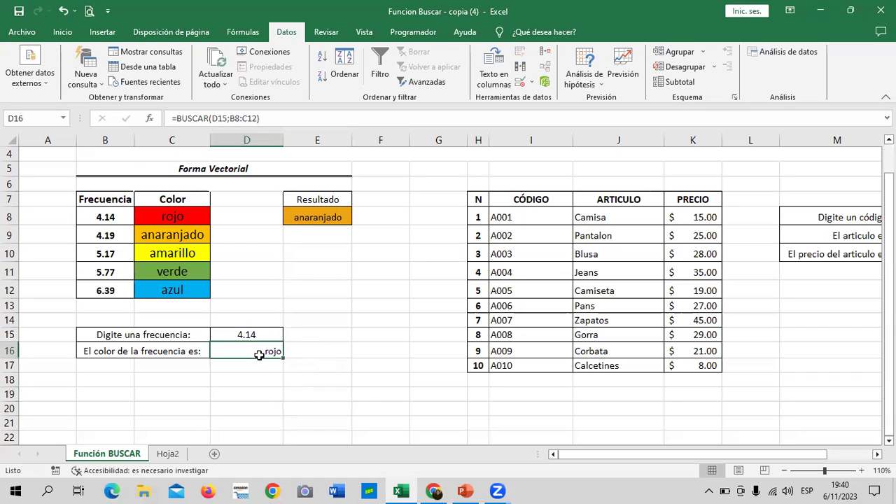
# Give D16 a Text-that-contains ROJO rule with a custom solid red fill.
pyautogui.click(62, 32)
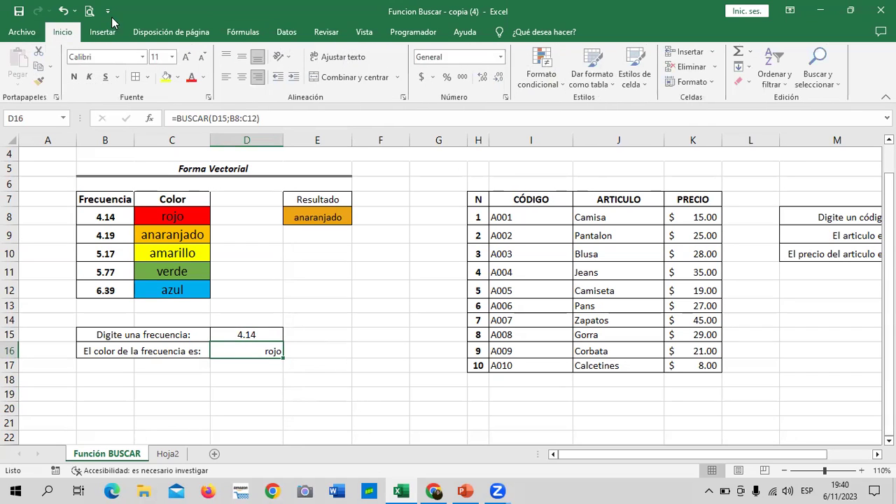
pyautogui.click(554, 64)
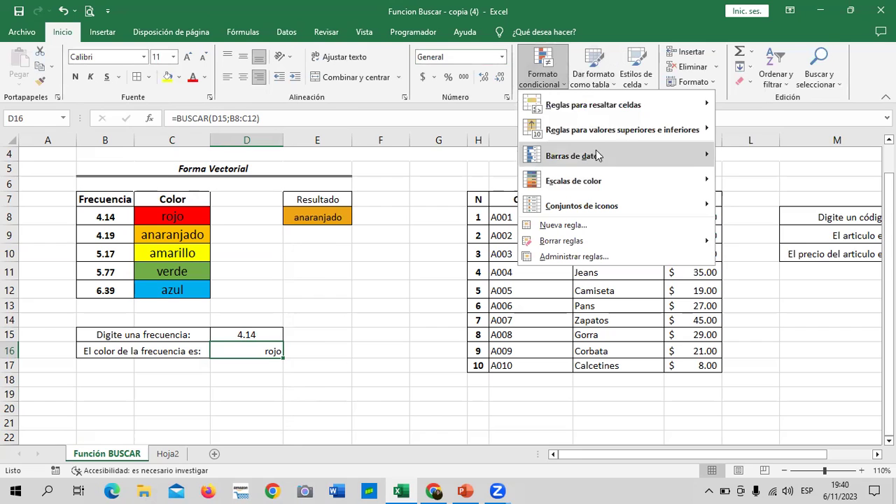
pyautogui.moveTo(599, 129)
pyautogui.moveTo(625, 105)
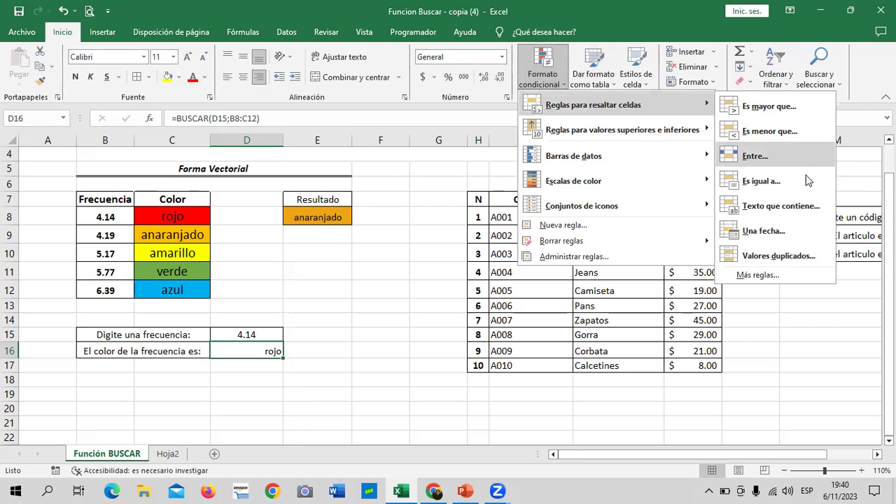
pyautogui.click(802, 202)
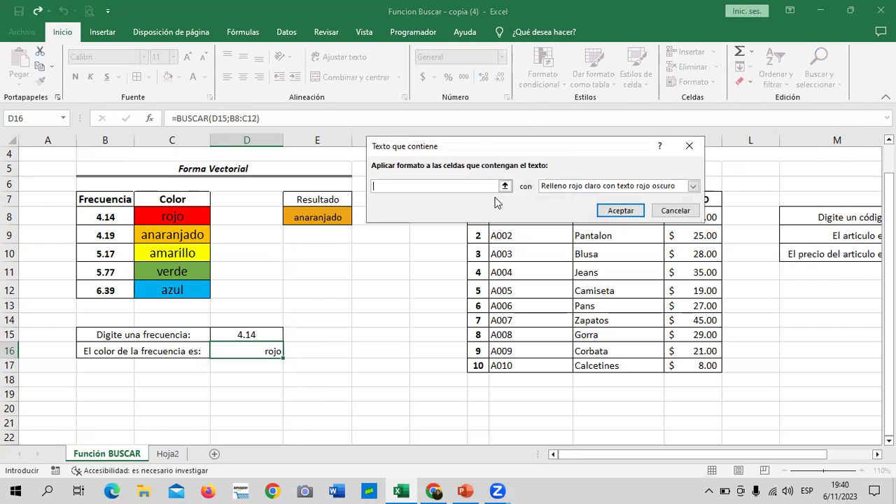
pyautogui.write('ROJO')
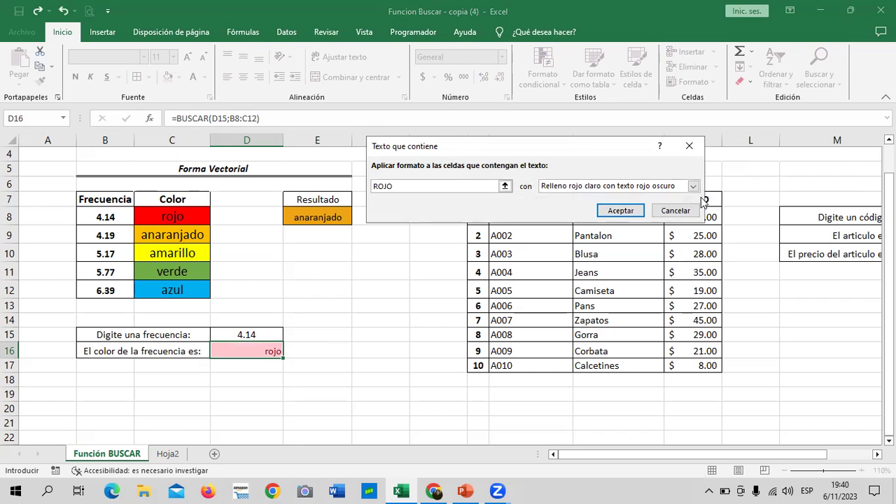
pyautogui.click(694, 187)
pyautogui.click(592, 248)
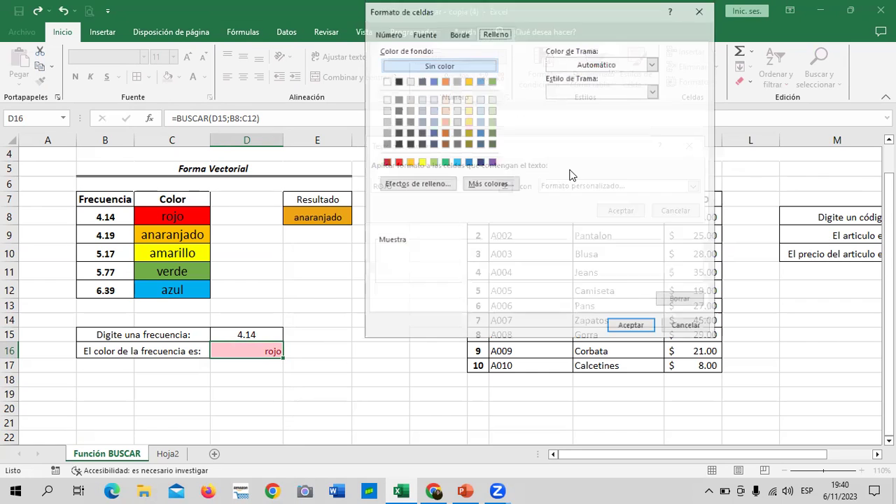
pyautogui.click(397, 163)
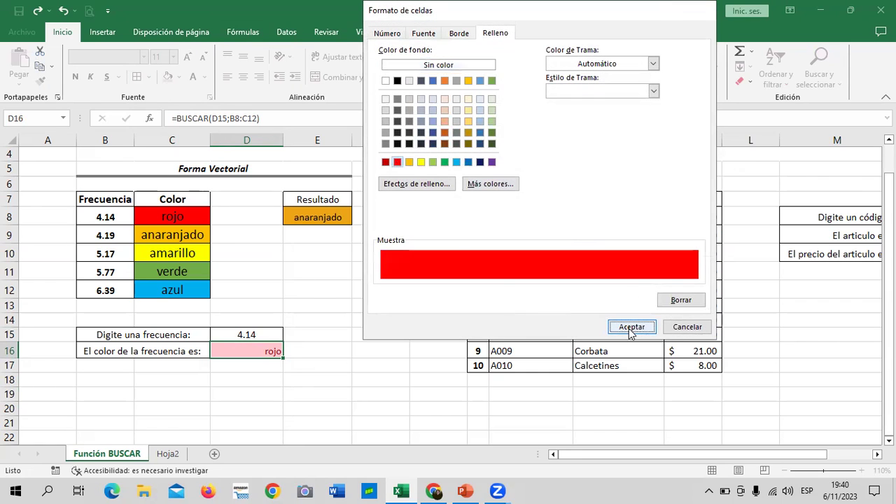
pyautogui.click(632, 328)
pyautogui.click(623, 209)
pyautogui.click(439, 306)
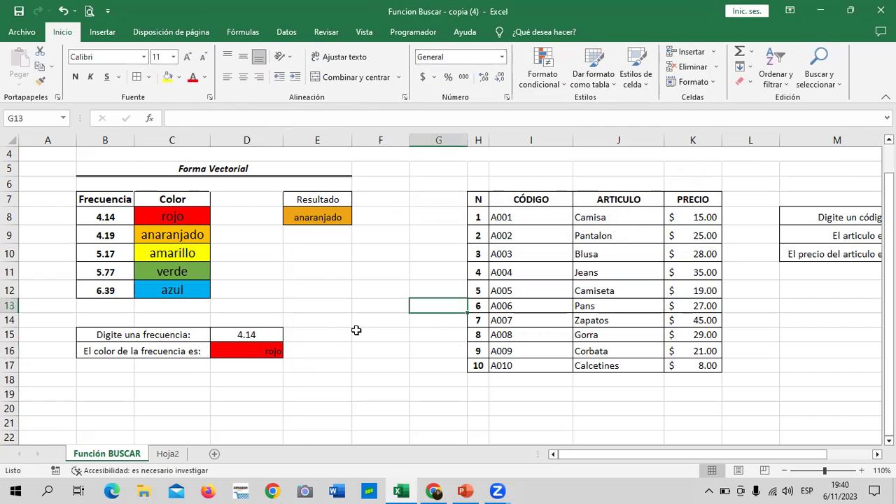
pyautogui.click(260, 352)
pyautogui.click(262, 329)
# With D15 at 4.19, add a Texto que contiene rule filling D16 orange for ANARANJADO.
pyautogui.click(288, 337)
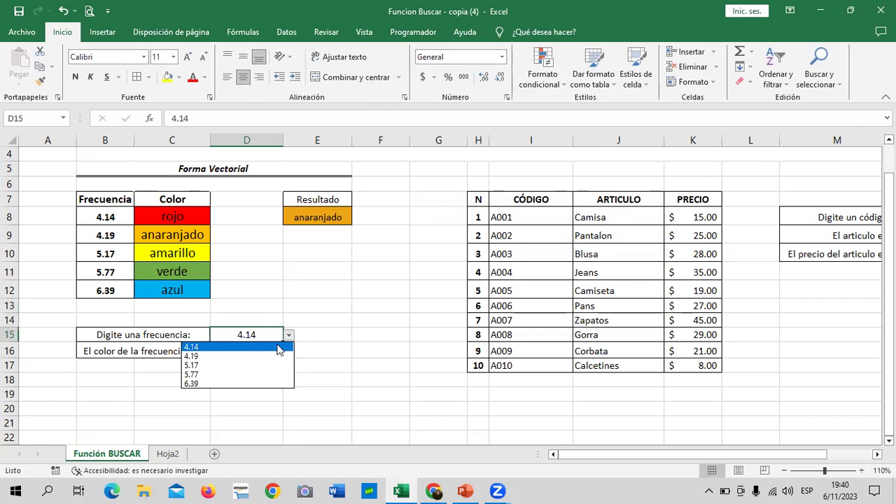
pyautogui.click(249, 355)
pyautogui.click(270, 350)
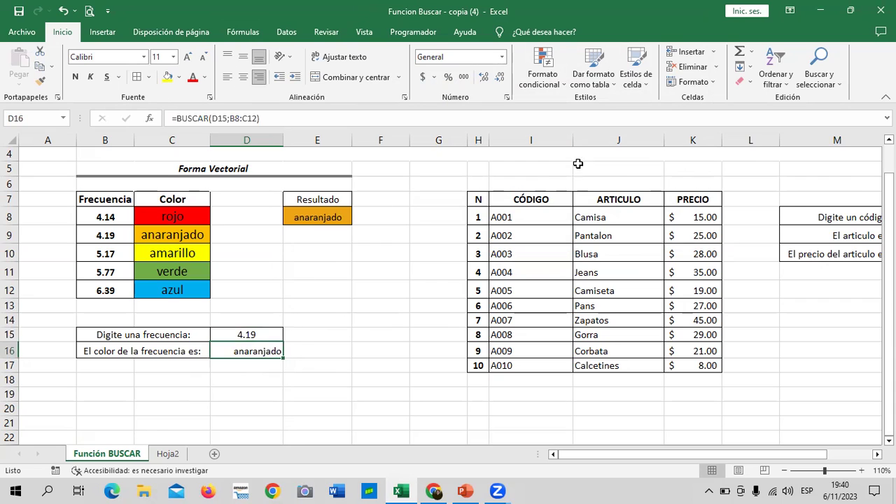
pyautogui.click(542, 76)
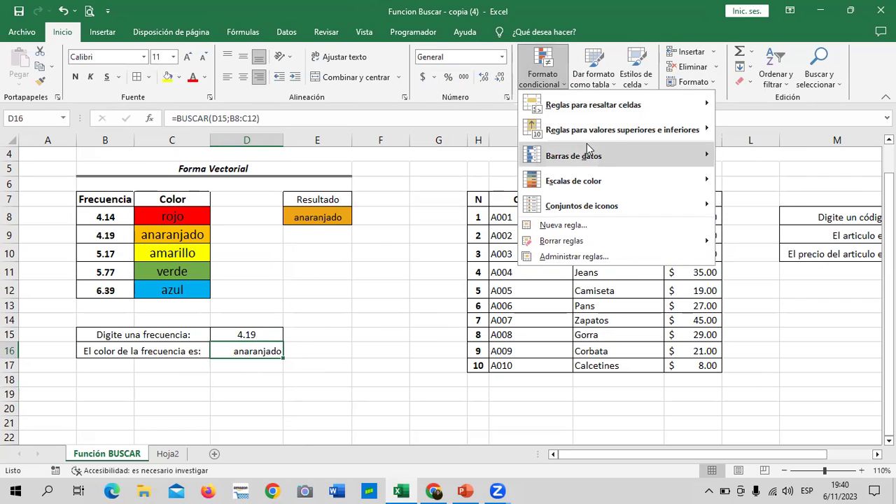
pyautogui.moveTo(588, 105)
pyautogui.click(776, 210)
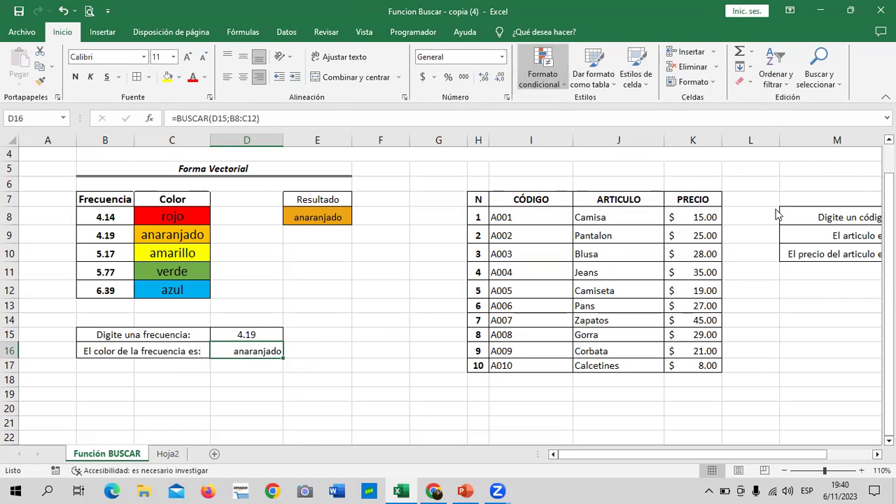
pyautogui.write('ANARANJA')
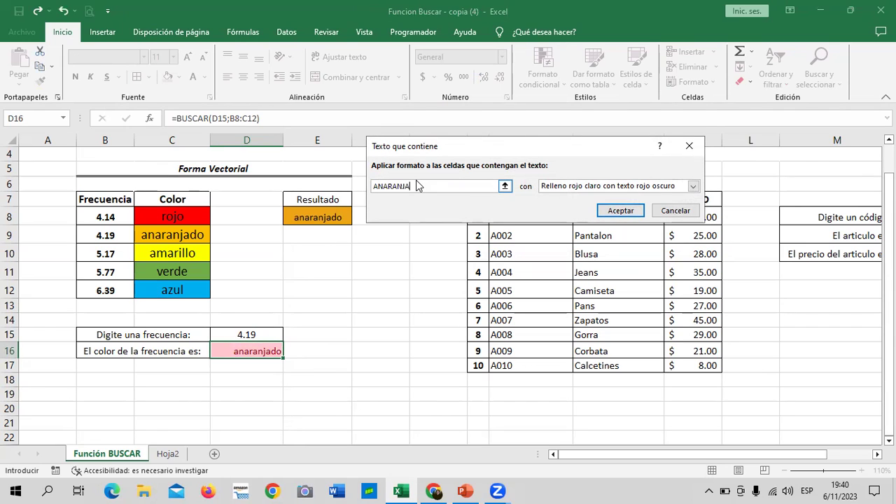
pyautogui.write('DO')
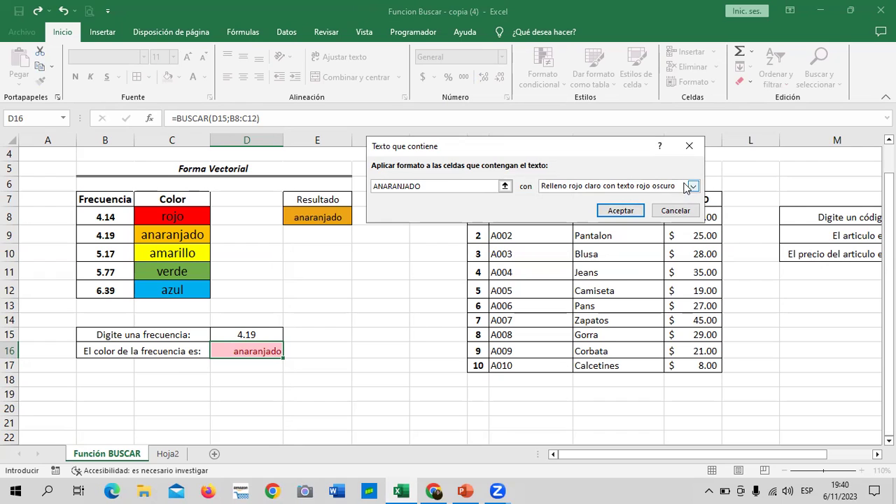
pyautogui.click(692, 186)
pyautogui.click(582, 249)
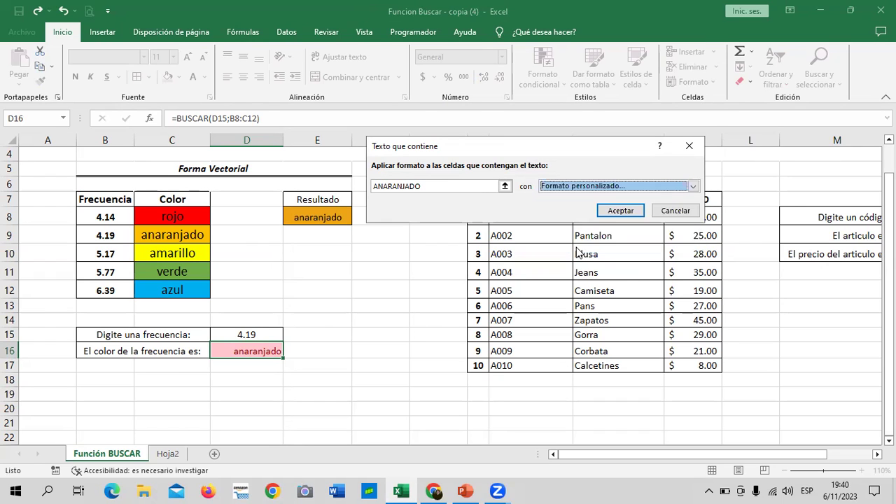
pyautogui.click(409, 161)
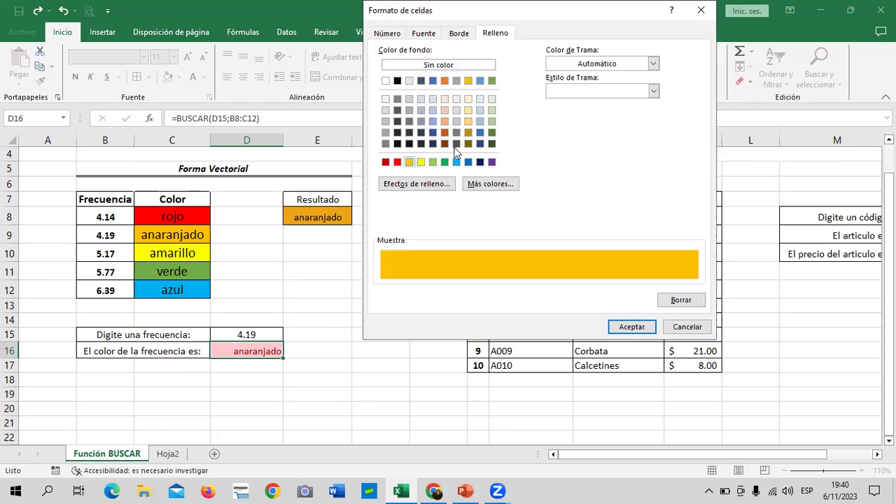
pyautogui.click(633, 328)
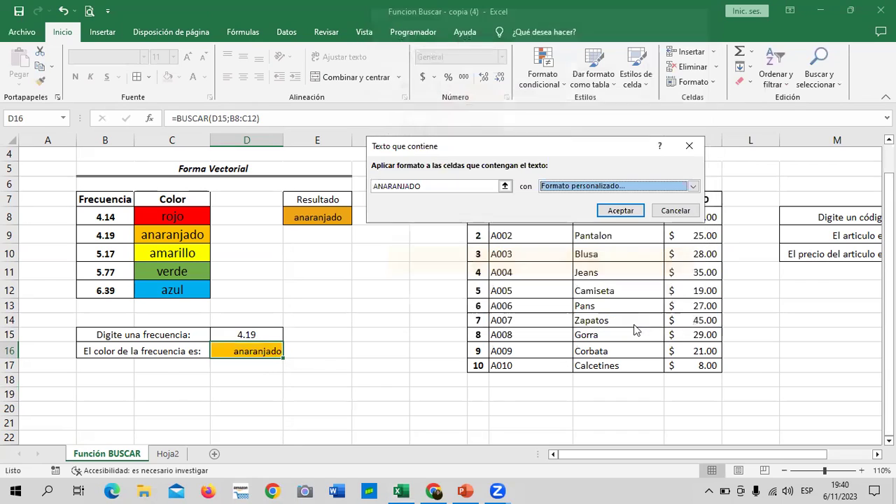
pyautogui.click(621, 210)
# Change the D15 frequency to 5.17 so D16 shows amarillo.
pyautogui.click(385, 335)
pyautogui.click(263, 352)
pyautogui.click(255, 336)
pyautogui.click(288, 335)
pyautogui.click(241, 366)
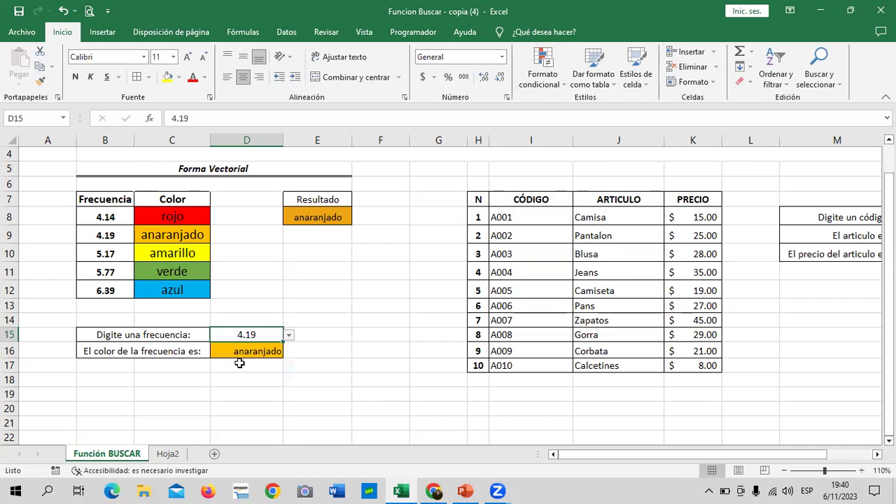
pyautogui.click(274, 348)
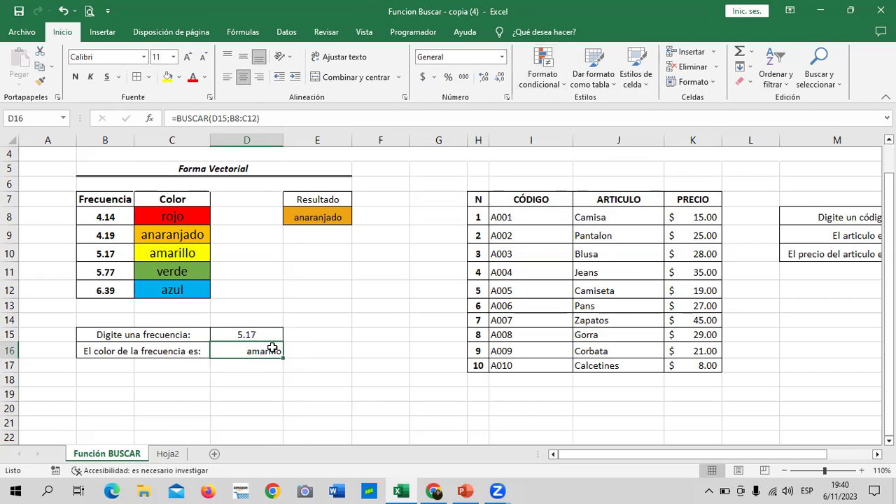
# Add a Texto que contiene rule giving D16 a yellow custom fill for AMARILLO.
pyautogui.click(555, 85)
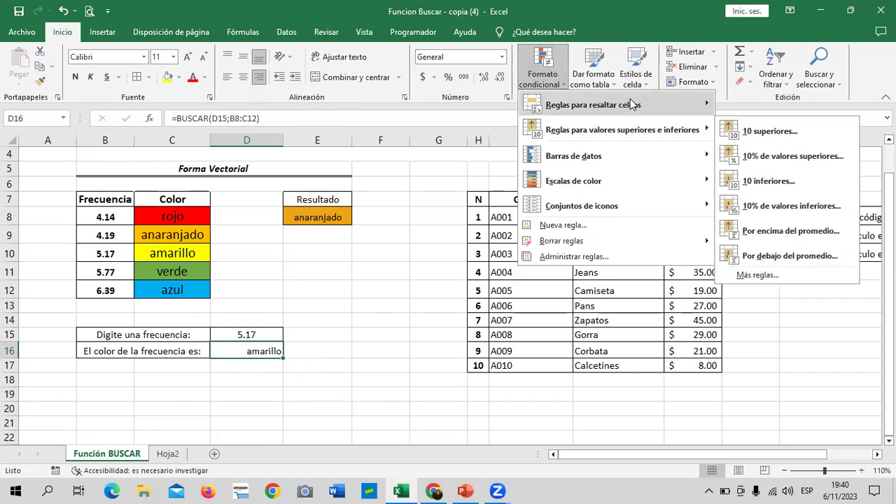
pyautogui.moveTo(633, 105)
pyautogui.click(778, 206)
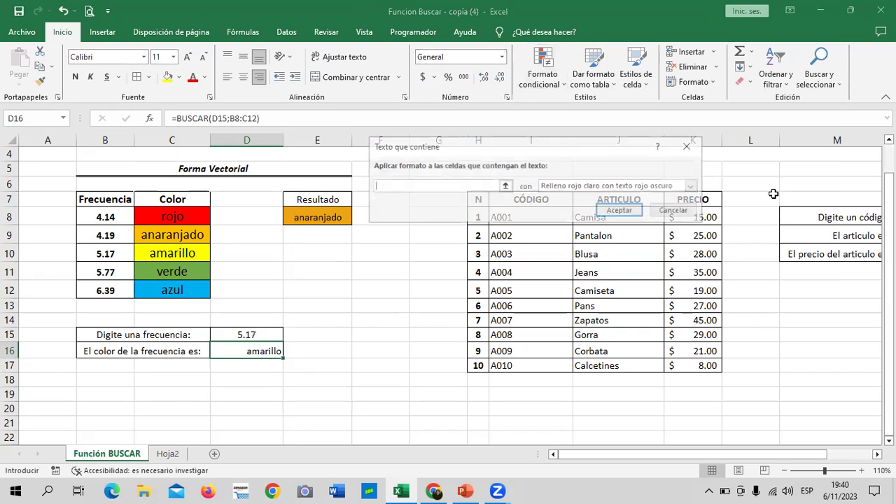
pyautogui.write('AMARILLO')
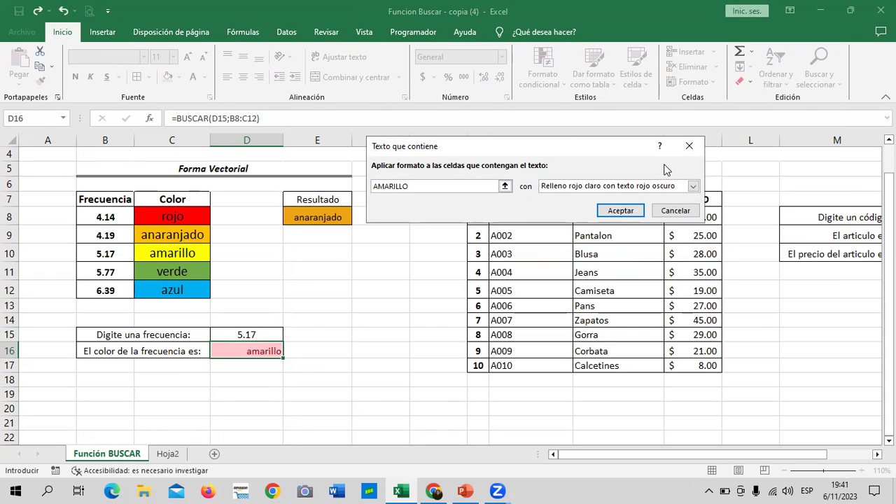
pyautogui.click(693, 185)
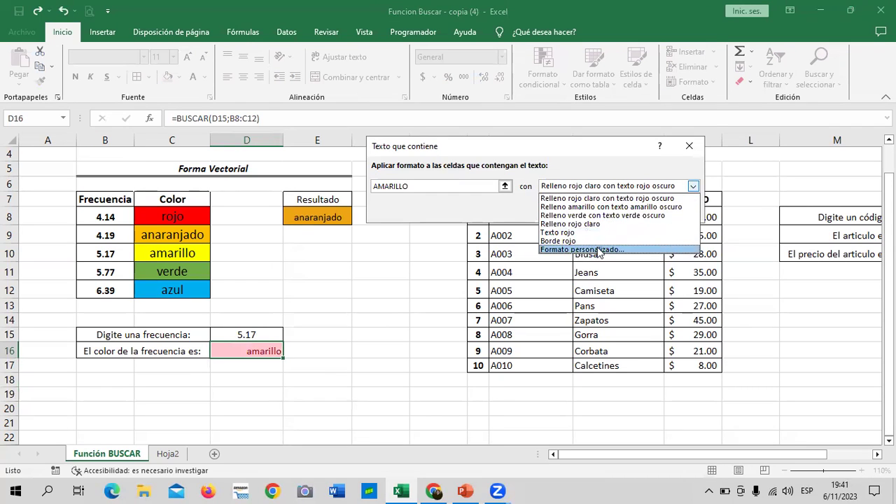
pyautogui.click(599, 250)
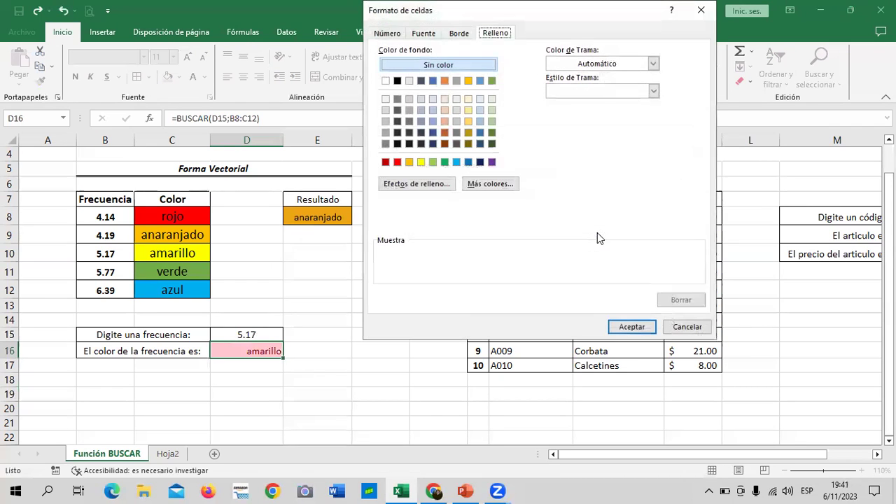
pyautogui.click(421, 162)
pyautogui.click(632, 327)
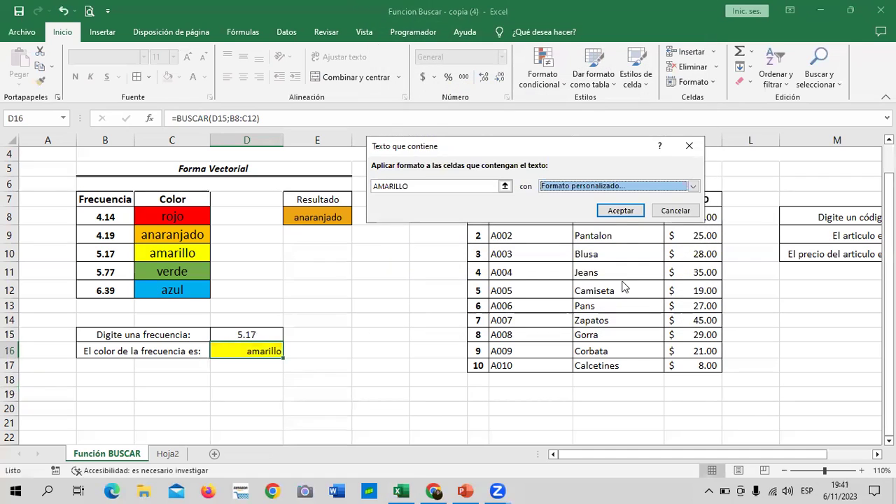
pyautogui.click(623, 212)
# Check D16's yellow fill and reopen the D15 frequency list without changing it.
pyautogui.click(409, 335)
pyautogui.click(273, 336)
pyautogui.click(289, 335)
pyautogui.press('Escape')
# Test frequencies 4.19 and 5.17 in D15, ending at 5.77.
pyautogui.click(288, 336)
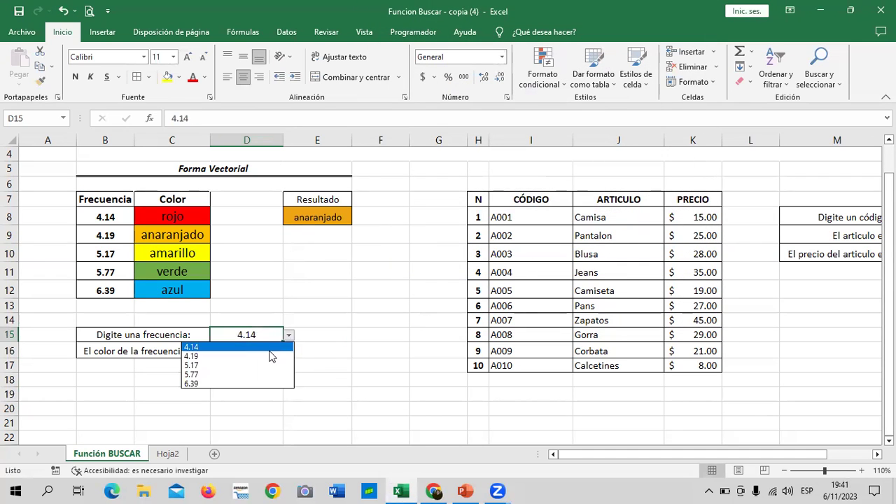
pyautogui.click(269, 353)
pyautogui.click(289, 335)
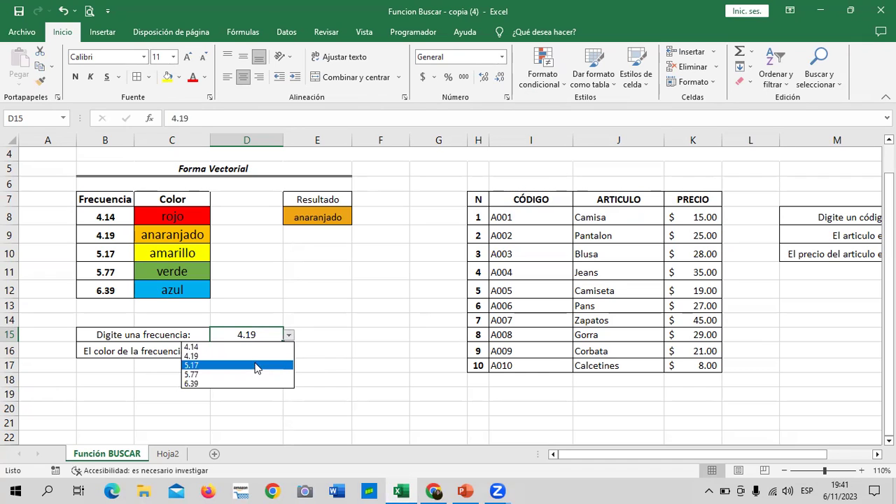
pyautogui.click(256, 367)
pyautogui.click(289, 336)
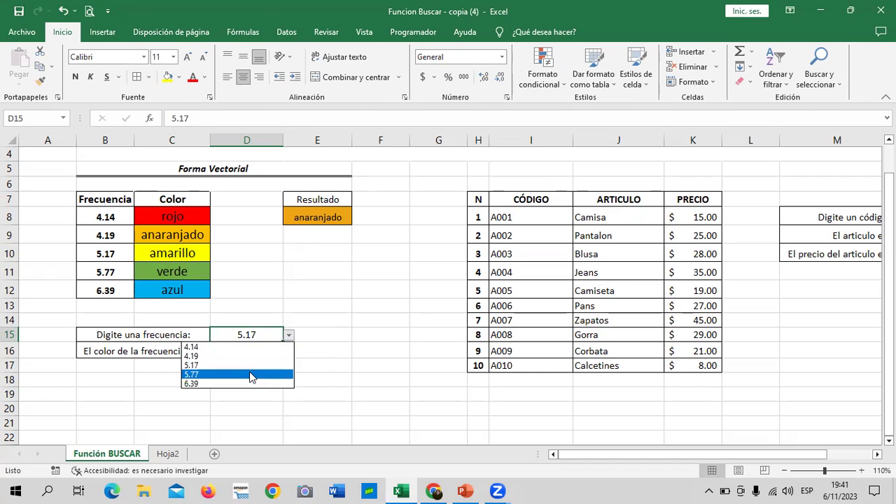
pyautogui.click(252, 377)
# Add a Texto que contiene rule giving D16 a bright green custom fill for VERDE.
pyautogui.click(265, 350)
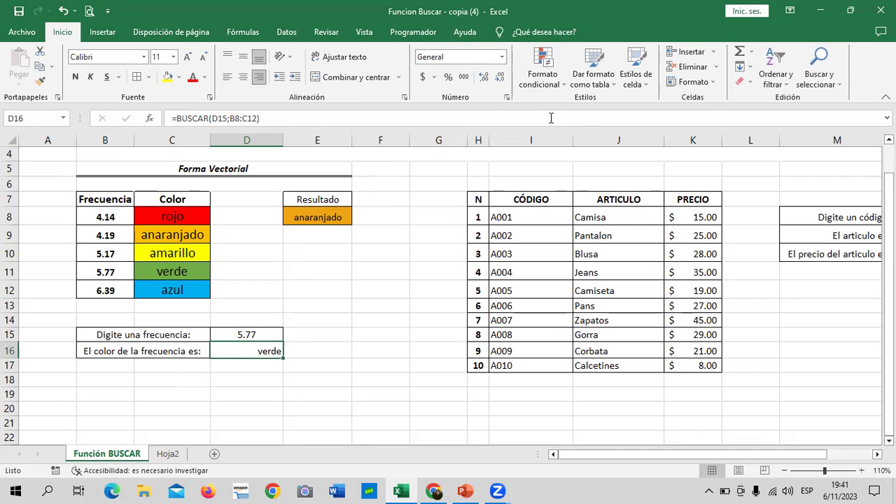
pyautogui.click(554, 83)
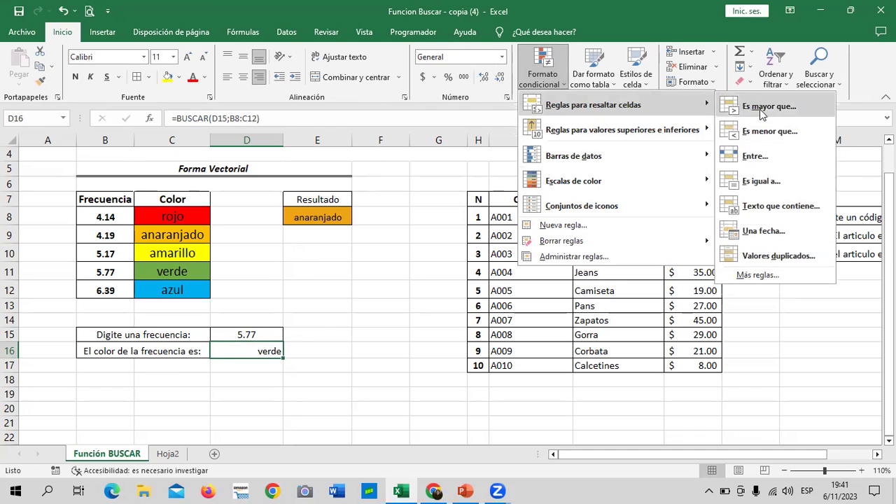
pyautogui.click(771, 159)
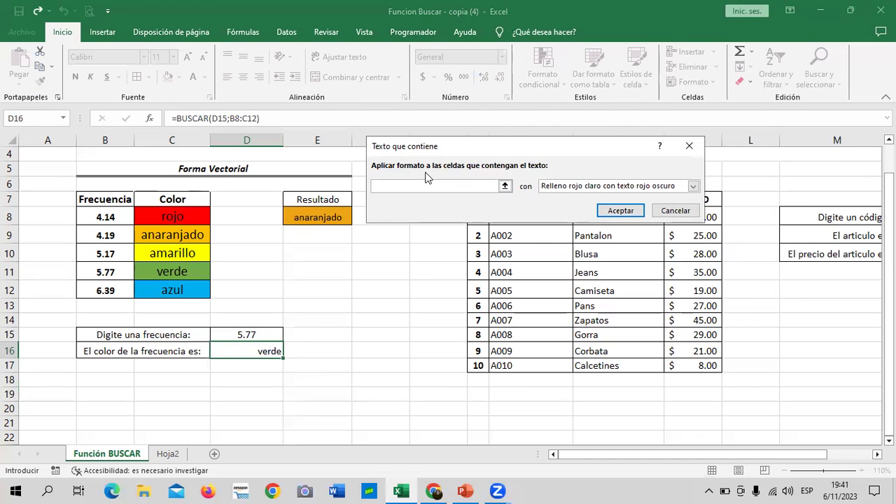
pyautogui.write('VERDE')
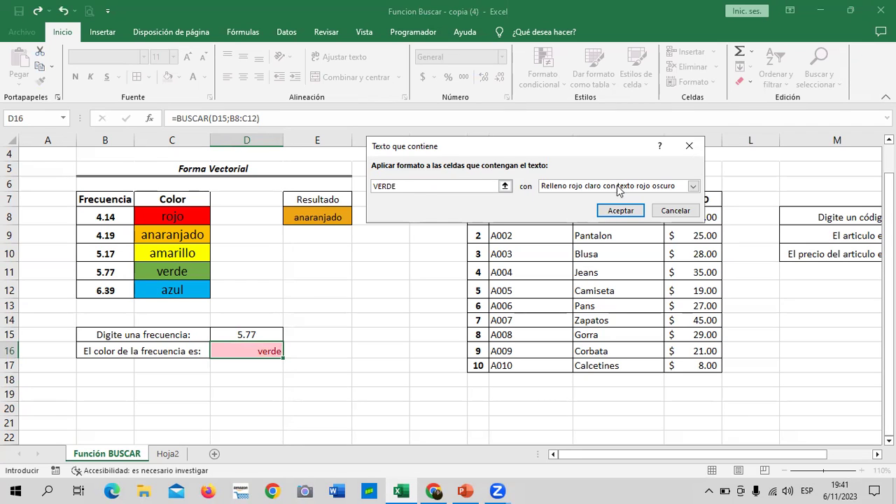
pyautogui.click(693, 185)
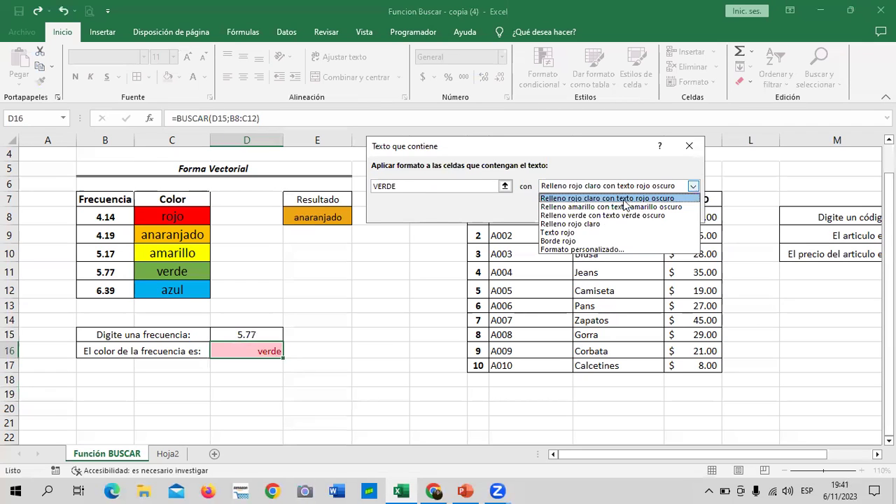
pyautogui.click(582, 250)
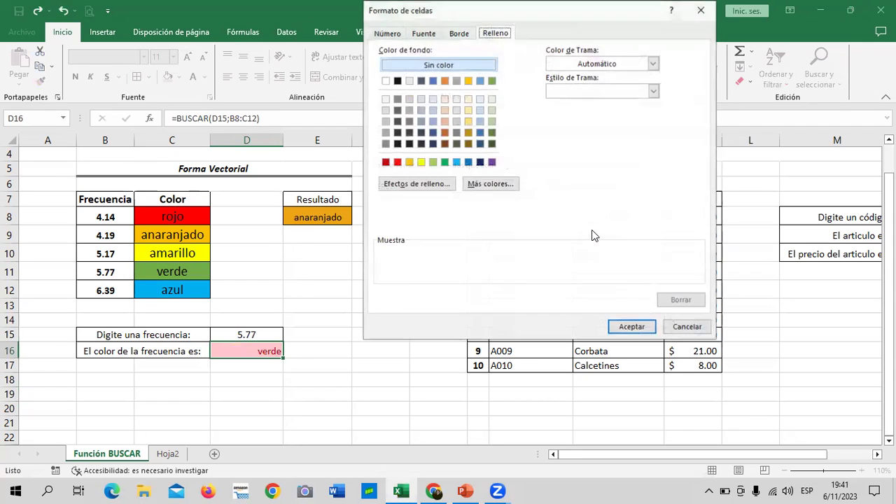
pyautogui.click(444, 163)
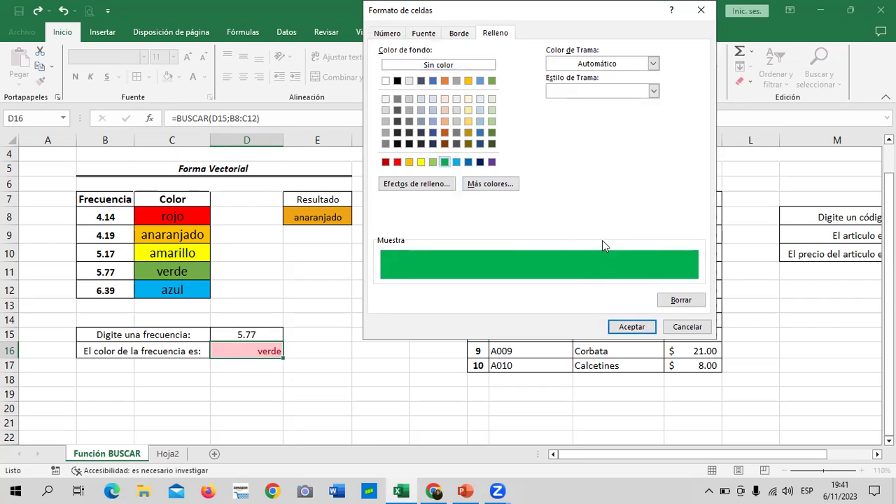
pyautogui.click(492, 143)
pyautogui.click(444, 163)
pyautogui.click(632, 327)
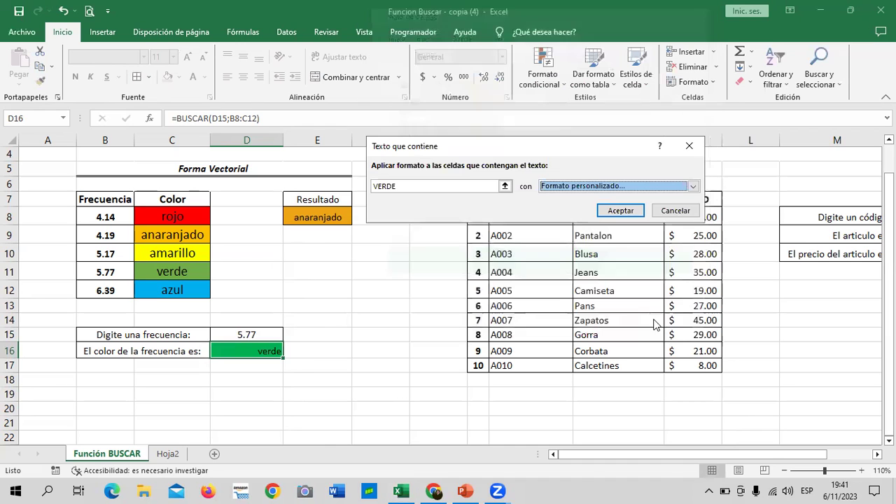
pyautogui.click(622, 211)
# Check D16's green fill and reopen the D15 frequency list.
pyautogui.click(359, 347)
pyautogui.click(266, 348)
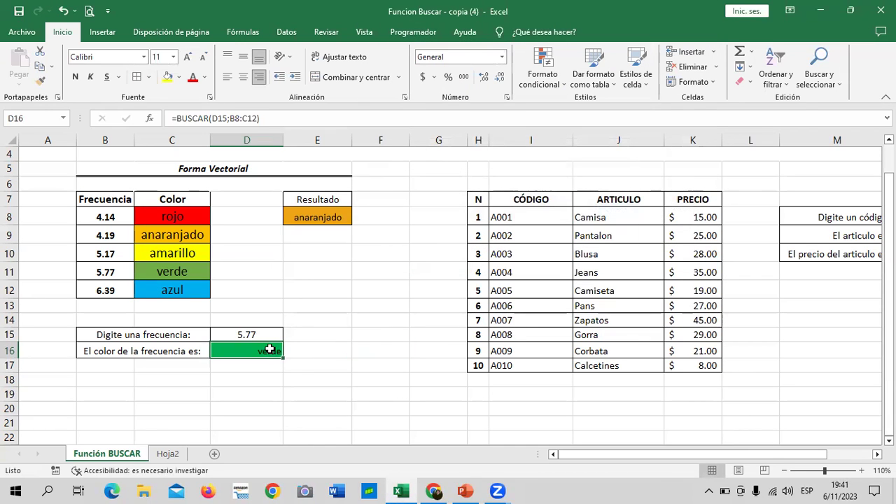
pyautogui.click(266, 334)
pyautogui.click(288, 337)
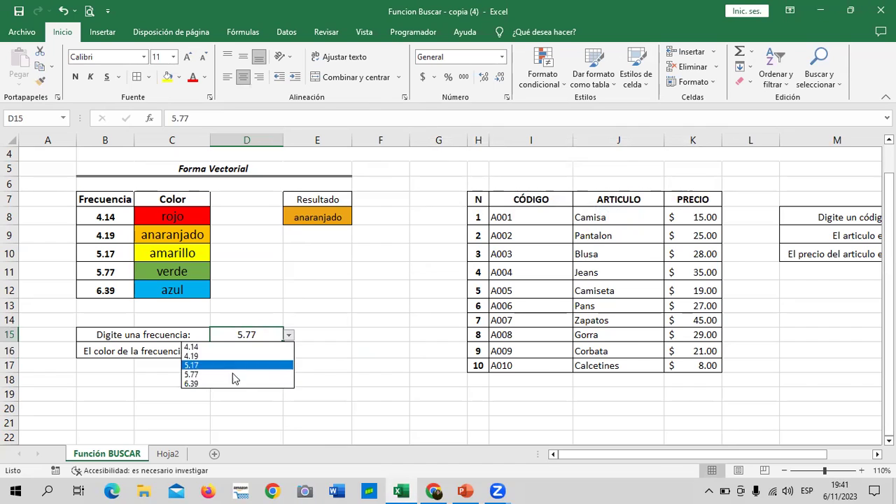
# Set D15 to 6.39 and add a Texto que contiene rule filling D16 blue for AZUL.
pyautogui.click(229, 385)
pyautogui.click(258, 351)
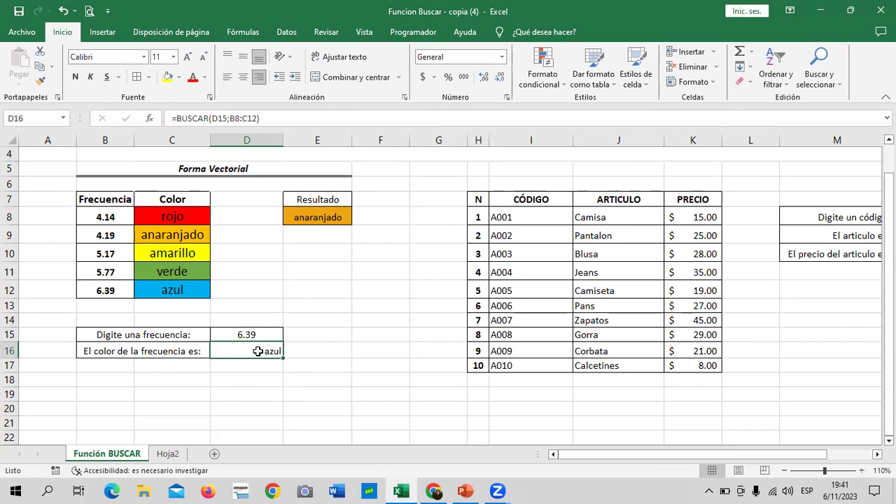
pyautogui.click(563, 83)
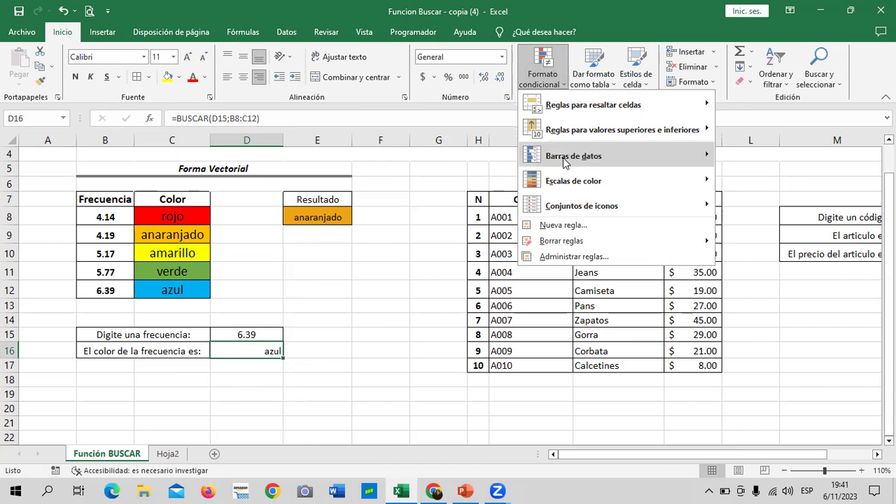
pyautogui.moveTo(564, 161)
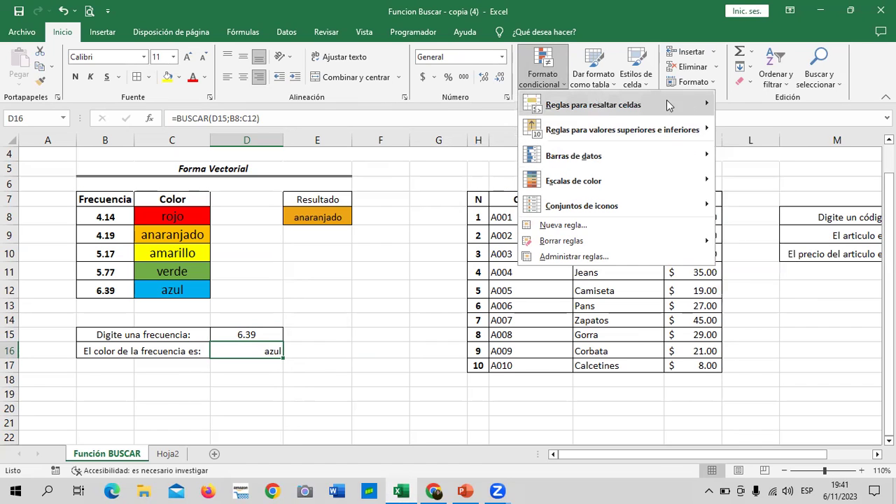
pyautogui.moveTo(665, 105)
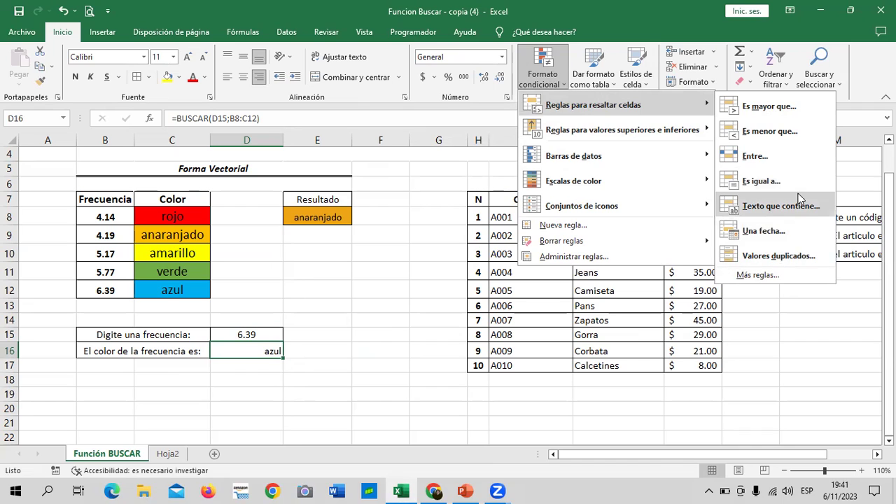
pyautogui.click(795, 204)
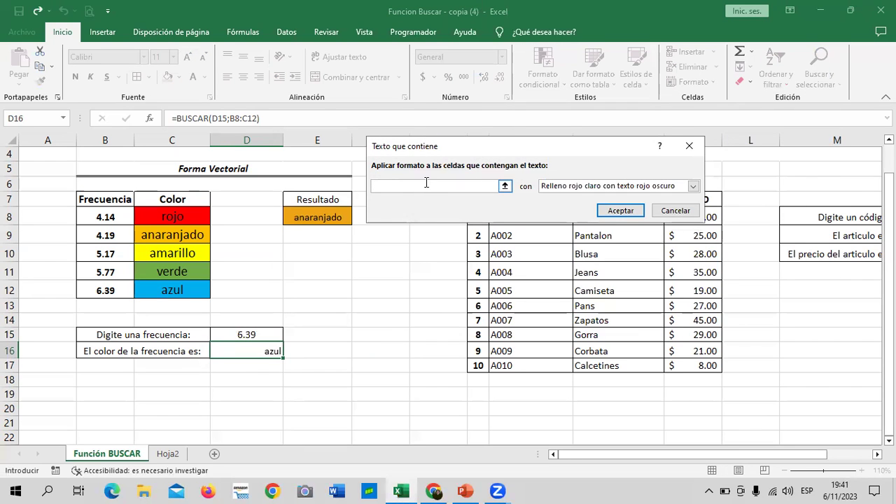
pyautogui.write('AZUL')
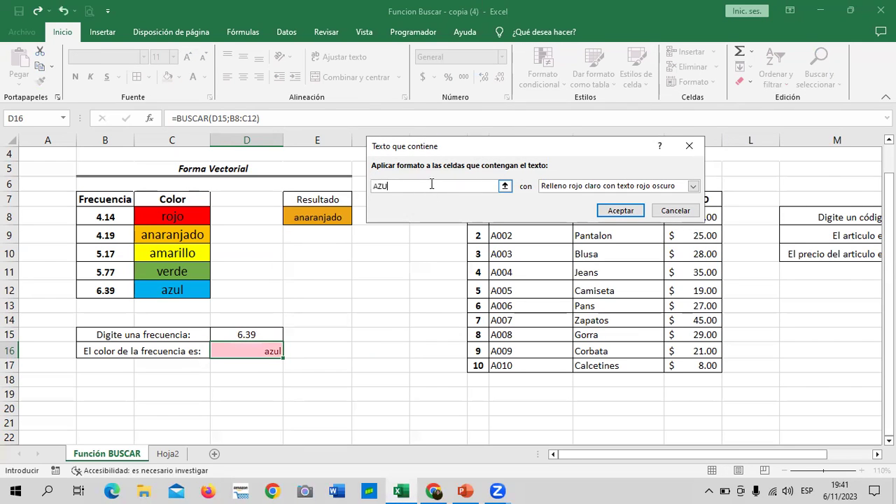
pyautogui.click(693, 186)
pyautogui.click(593, 250)
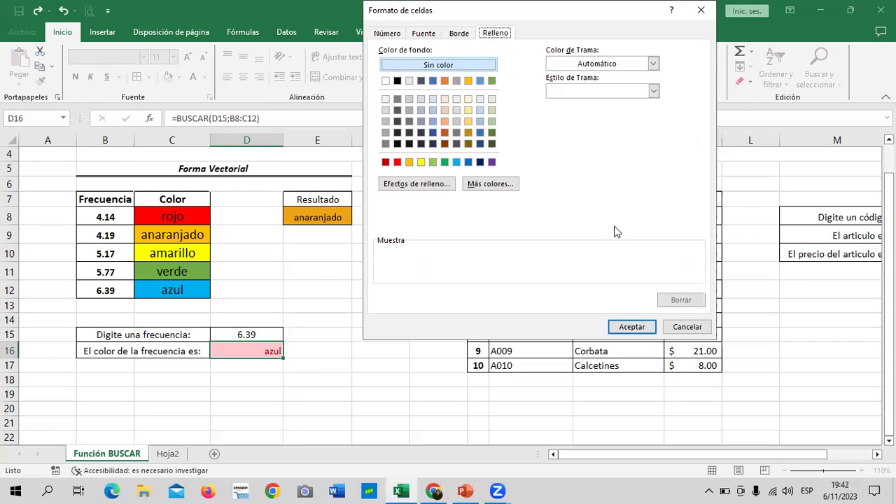
pyautogui.click(469, 163)
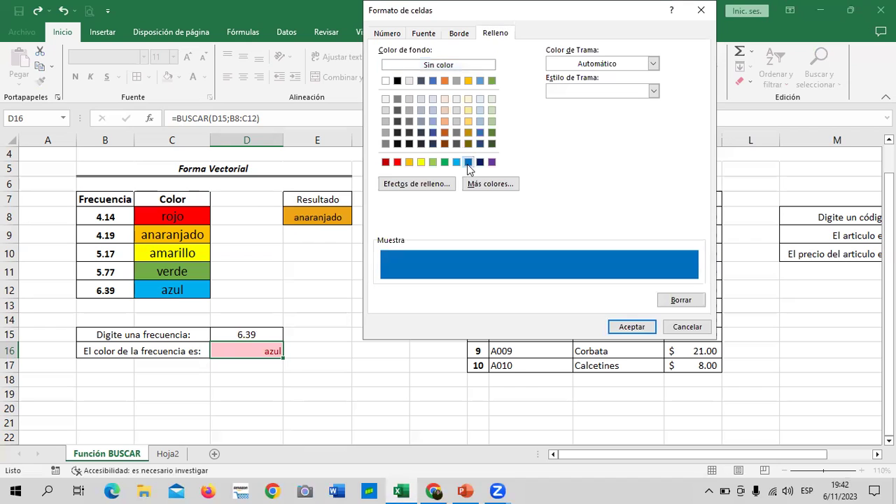
pyautogui.click(632, 327)
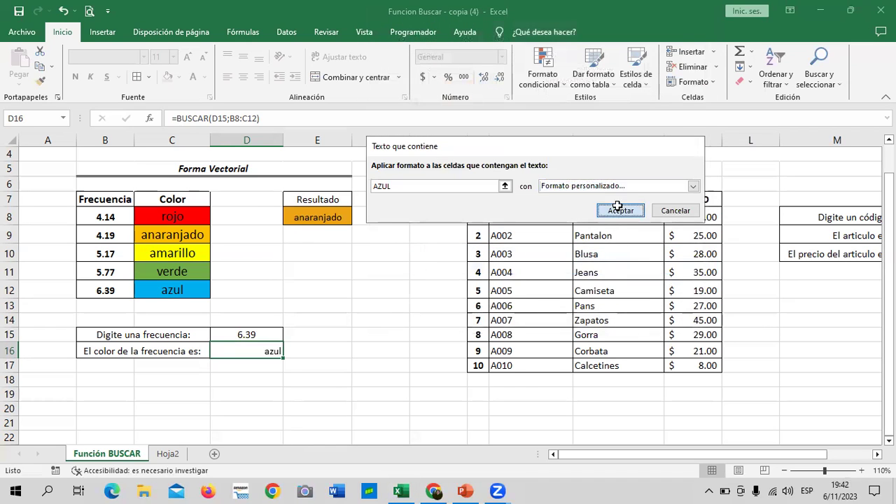
pyautogui.click(615, 215)
# Check D16's blue fill, then switch D15 to 4.19 and reopen its list.
pyautogui.click(420, 306)
pyautogui.click(271, 335)
pyautogui.click(288, 336)
pyautogui.click(274, 352)
pyautogui.click(287, 336)
# Cycle D15 through 5.17, 6.39 and 5.77, settling on 4.19.
pyautogui.click(259, 366)
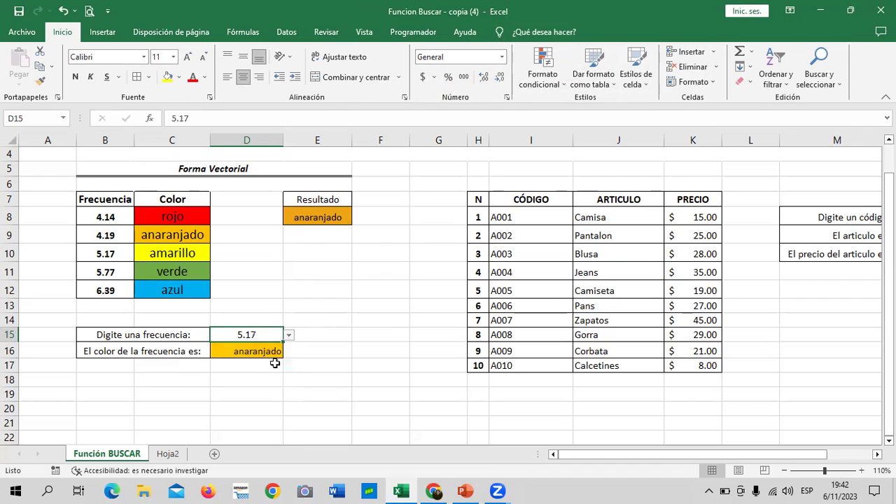
pyautogui.click(288, 336)
pyautogui.click(250, 383)
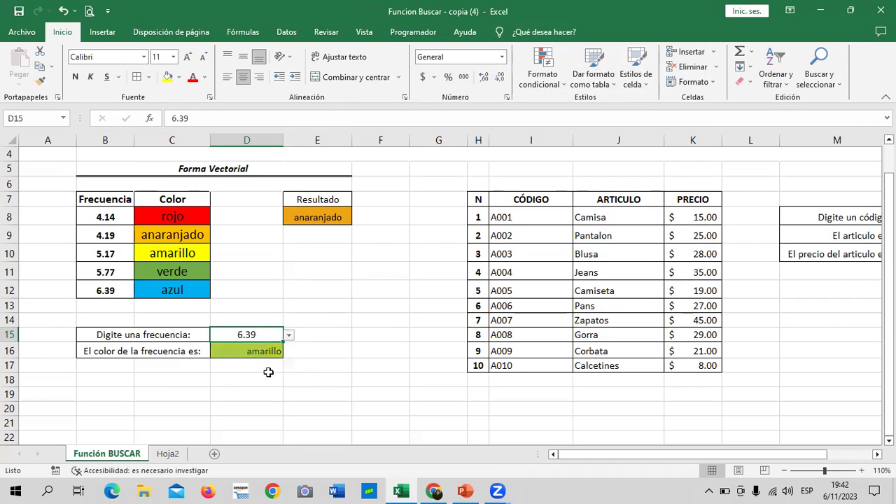
pyautogui.click(288, 336)
pyautogui.click(254, 375)
pyautogui.click(288, 335)
pyautogui.click(260, 375)
pyautogui.click(264, 355)
pyautogui.click(355, 317)
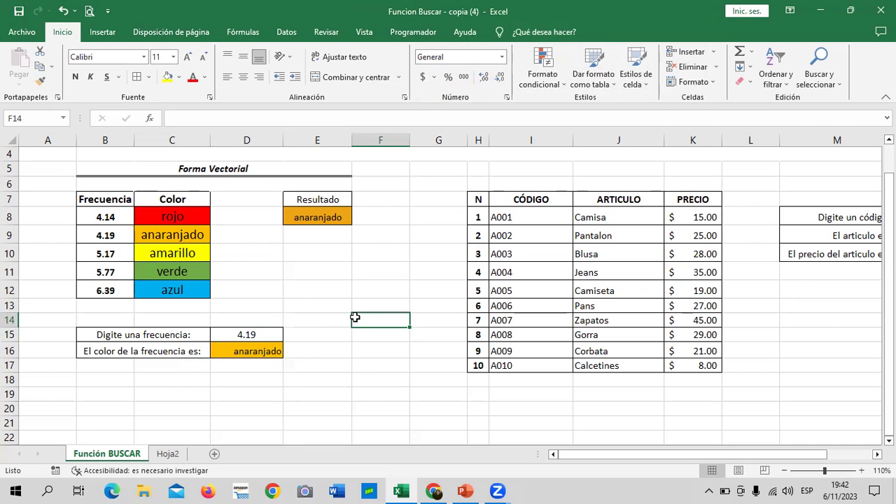
# Compare the BUSCAR formulas in D16 and E8, then select D15.
pyautogui.click(243, 351)
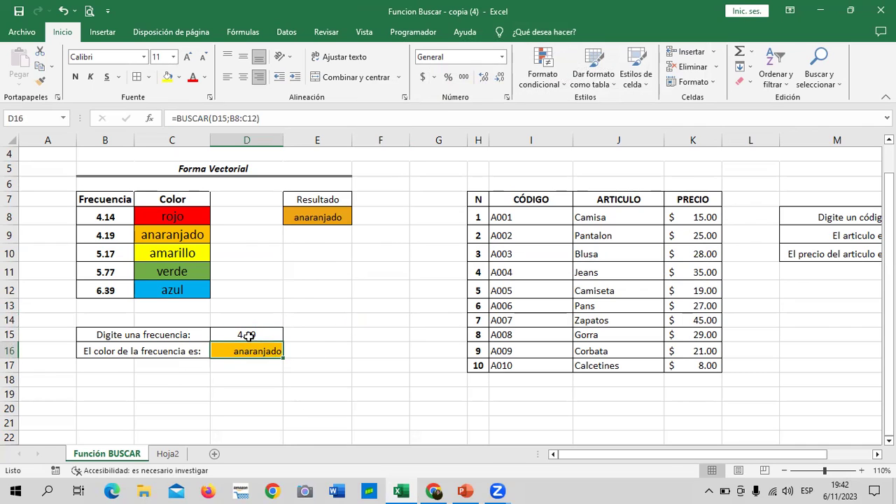
pyautogui.click(380, 271)
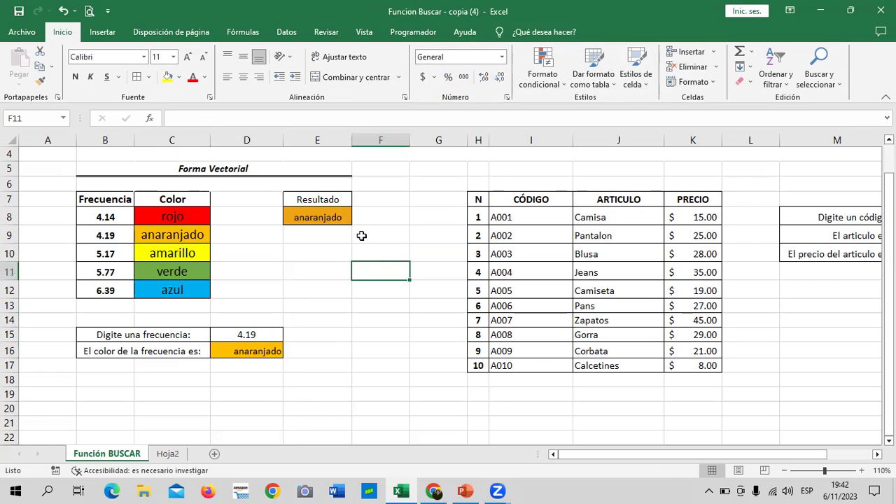
pyautogui.click(332, 217)
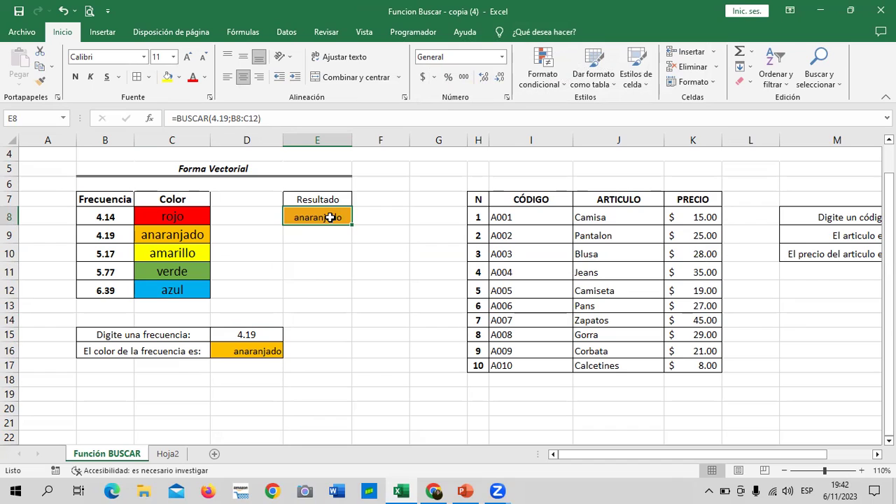
pyautogui.click(247, 352)
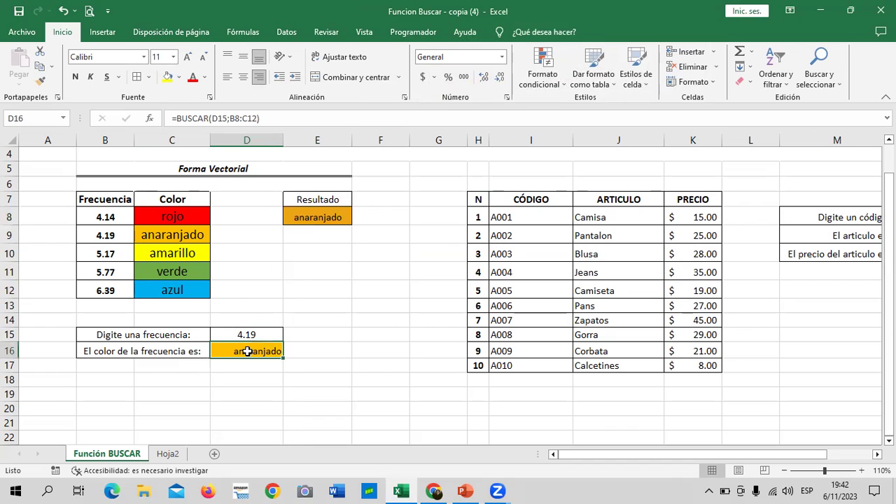
pyautogui.click(332, 217)
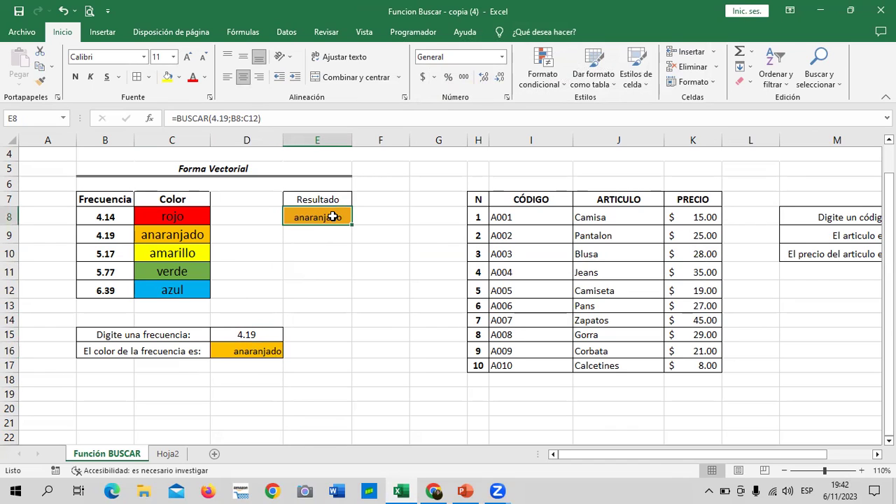
pyautogui.click(242, 353)
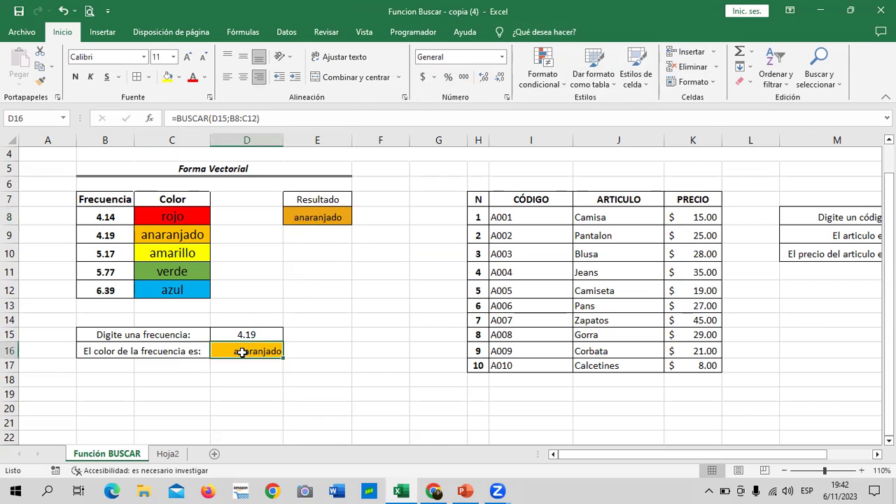
pyautogui.click(257, 335)
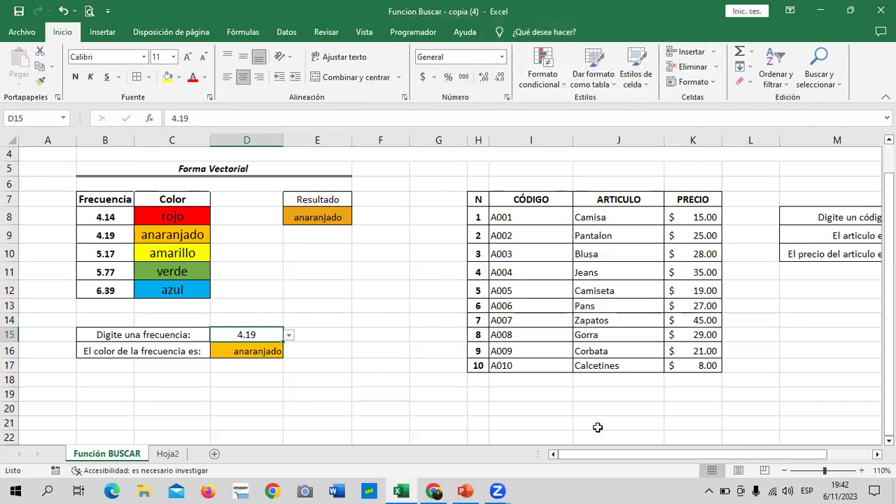
# Bring the article table into view and select the code cell N8.
pyautogui.moveTo(601, 458); pyautogui.dragTo(645, 458)
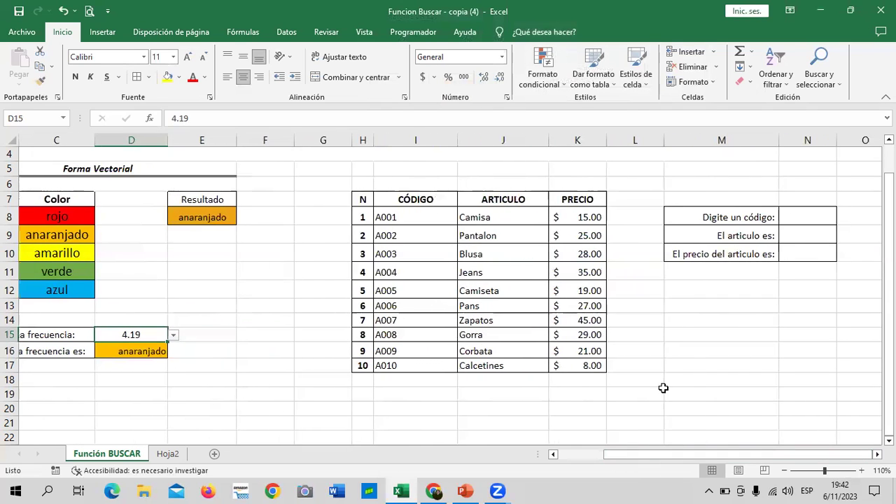
pyautogui.click(426, 215)
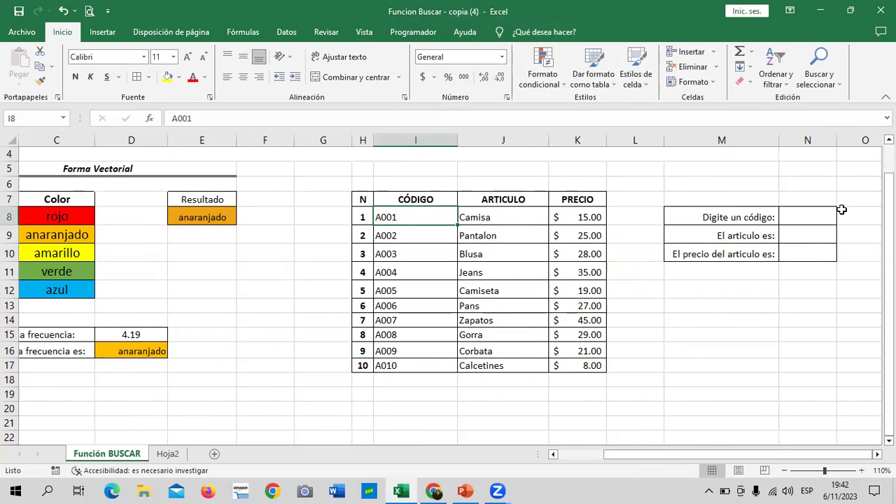
pyautogui.click(815, 216)
pyautogui.moveTo(838, 360); pyautogui.dragTo(805, 363)
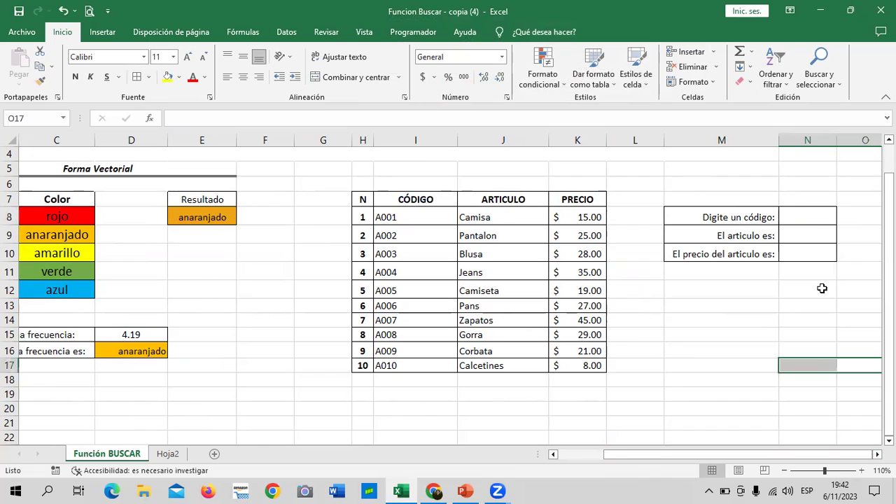
pyautogui.click(809, 215)
pyautogui.click(768, 322)
pyautogui.click(807, 217)
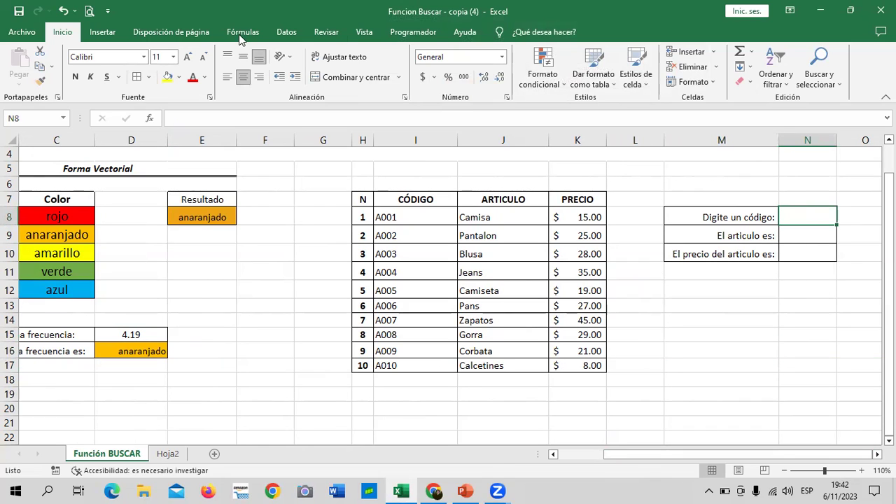
# Give N8 a Lista data validation sourced from the article codes $I$8:$I$17.
pyautogui.click(286, 32)
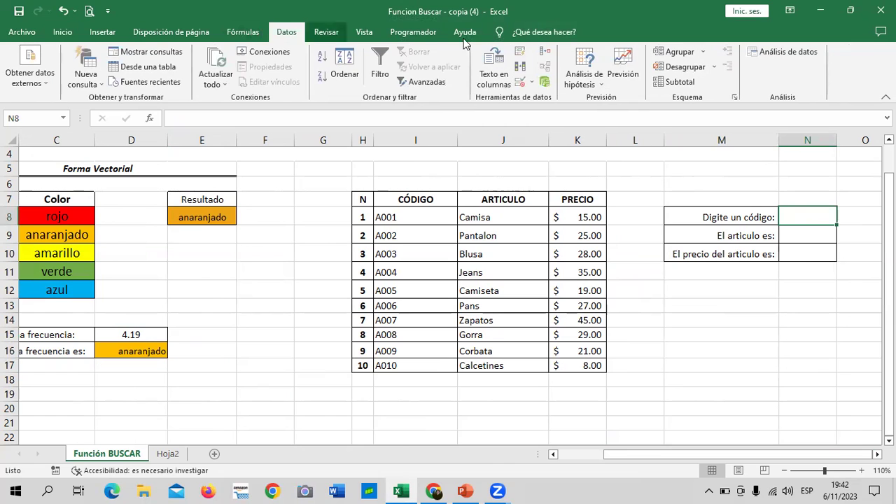
pyautogui.click(521, 81)
pyautogui.click(495, 129)
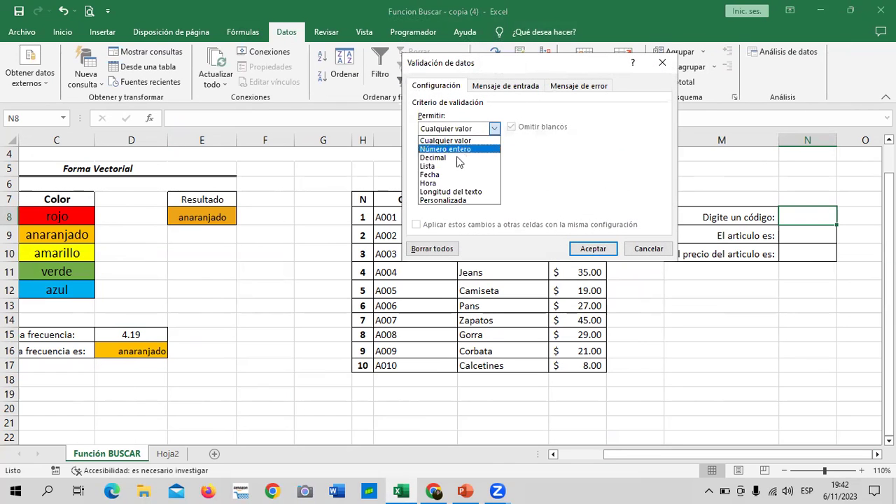
pyautogui.click(428, 166)
pyautogui.click(605, 182)
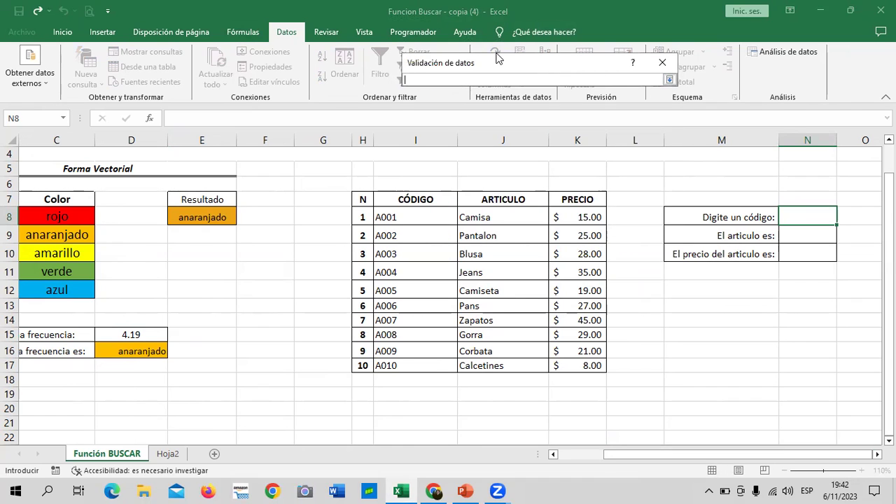
pyautogui.moveTo(509, 65); pyautogui.dragTo(296, 77)
pyautogui.moveTo(420, 216); pyautogui.dragTo(426, 366)
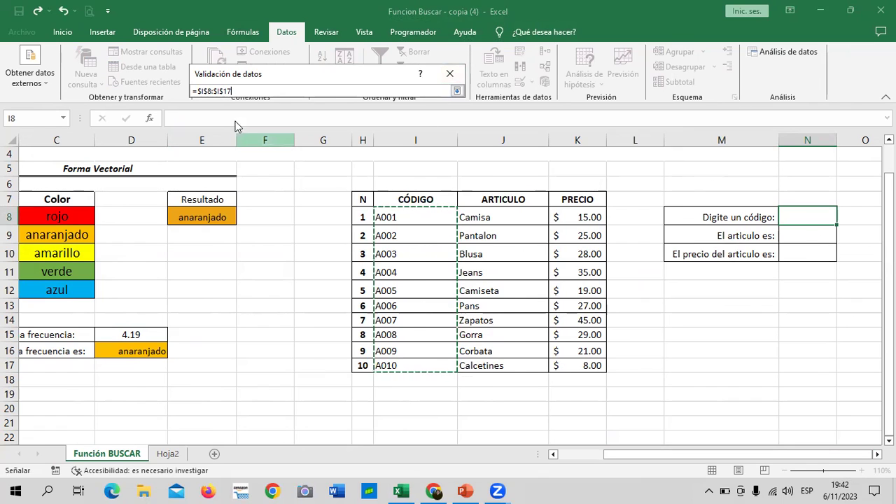
pyautogui.click(458, 92)
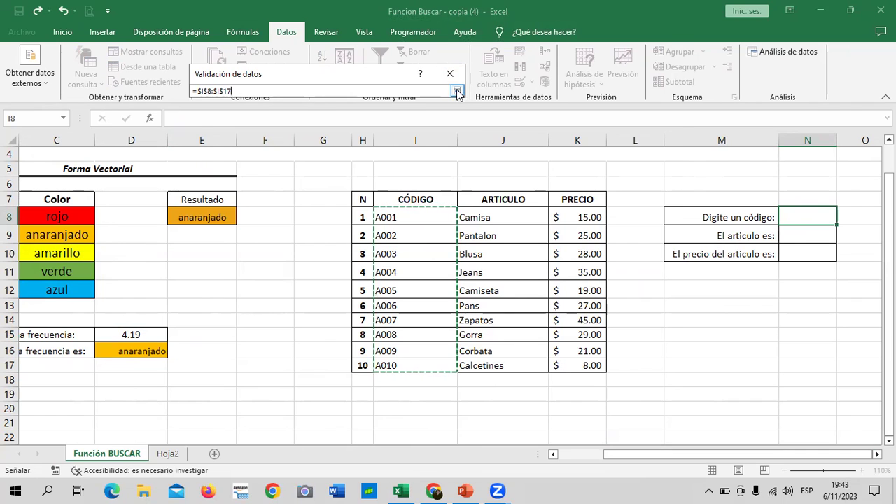
pyautogui.click(381, 259)
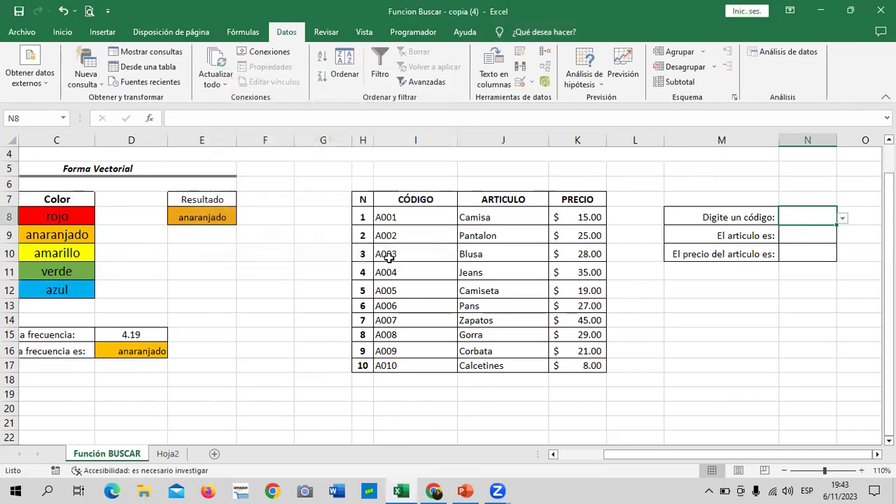
# Pick A002 then A004 from the N8 dropdown, leaving A004, and move to N9.
pyautogui.click(842, 222)
pyautogui.click(806, 239)
pyautogui.click(842, 222)
pyautogui.click(798, 259)
pyautogui.click(802, 230)
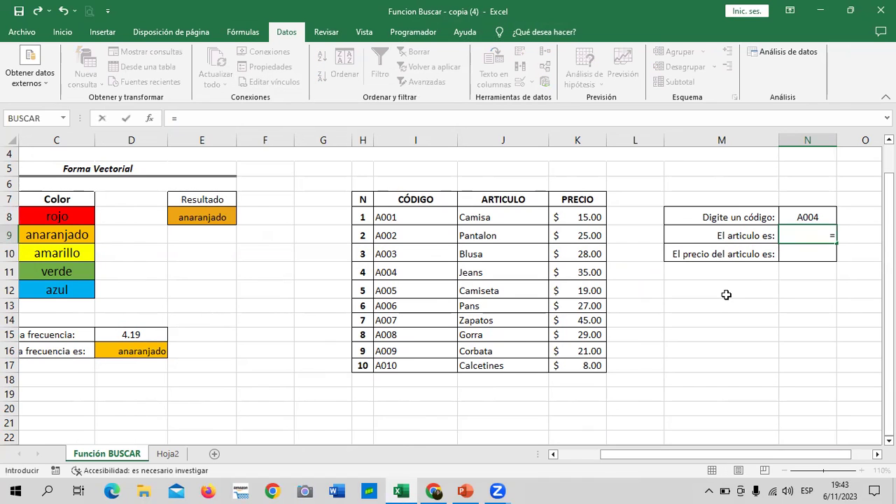
pyautogui.write('=BUSCAR')
pyautogui.press('BackSpace')
pyautogui.press('Escape')
pyautogui.press('Return')
pyautogui.click(795, 366)
pyautogui.click(810, 235)
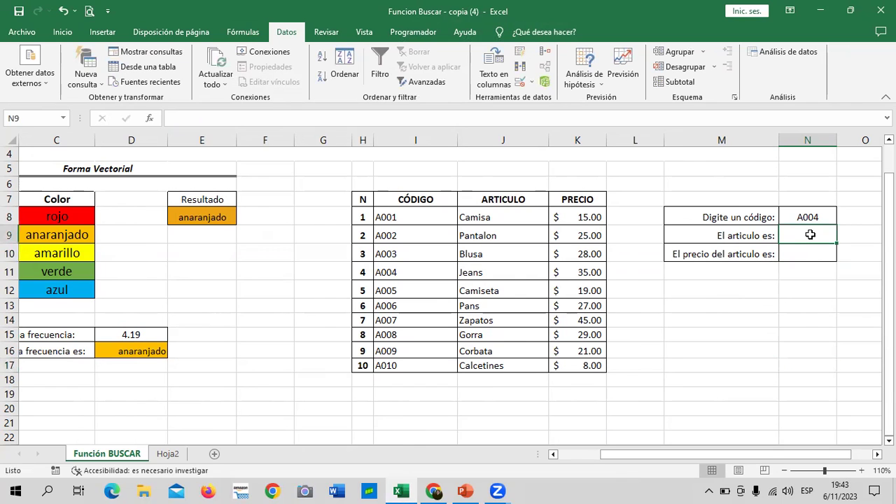
pyautogui.click(239, 34)
pyautogui.click(244, 53)
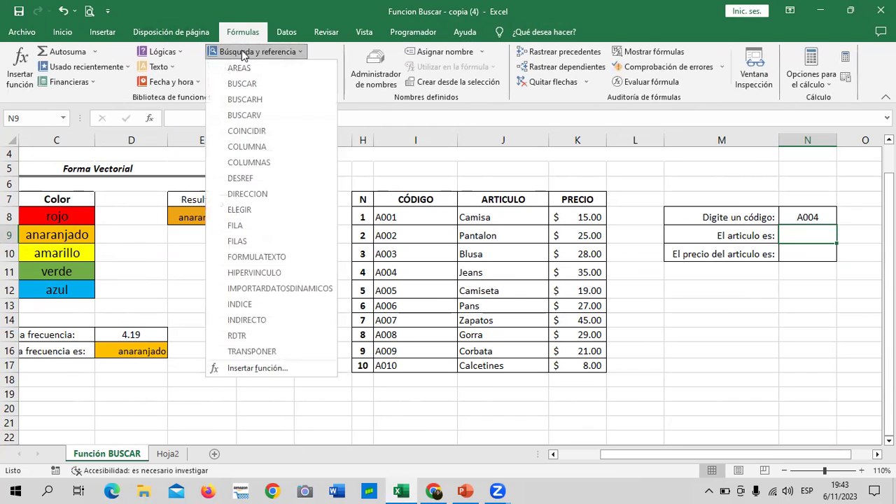
pyautogui.click(257, 83)
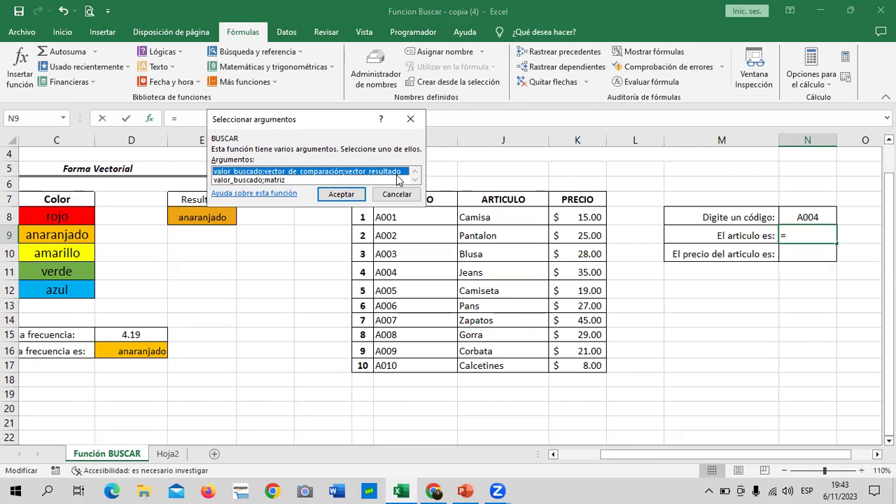
pyautogui.click(297, 181)
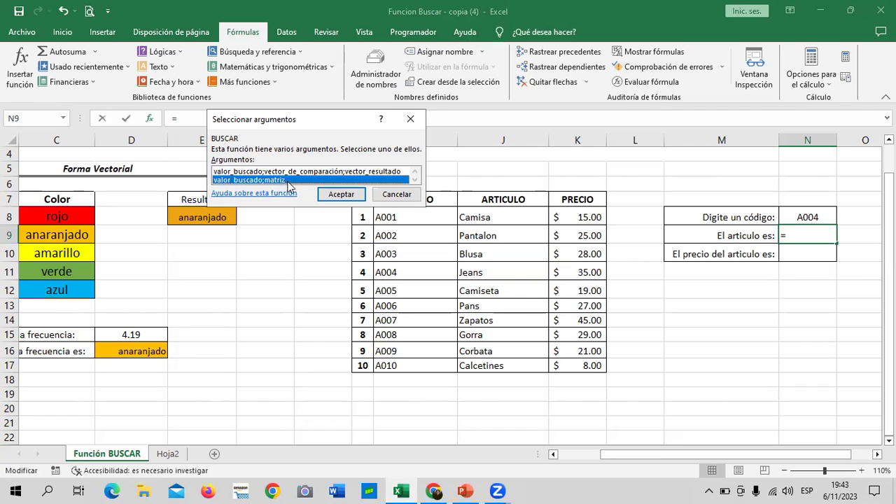
pyautogui.click(289, 173)
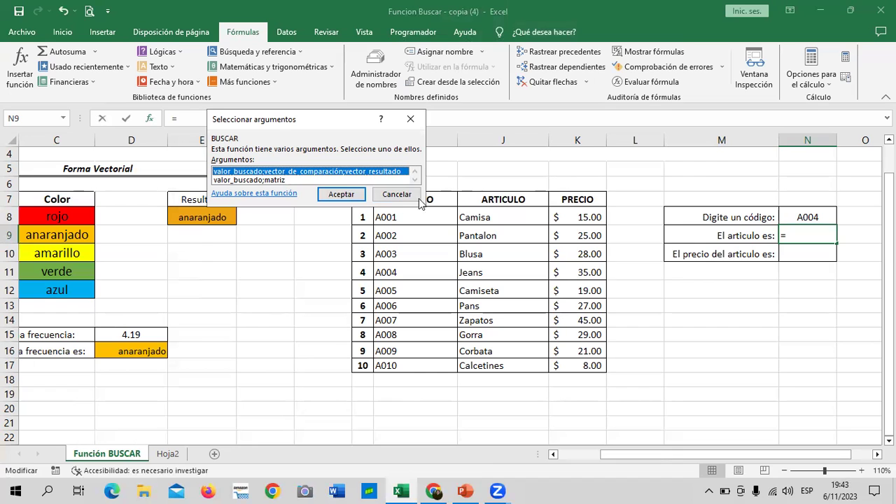
pyautogui.click(341, 194)
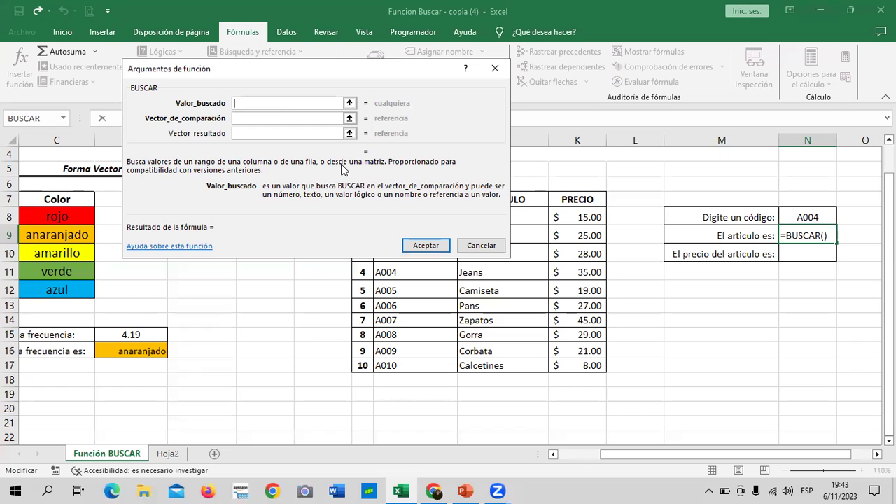
pyautogui.click(483, 245)
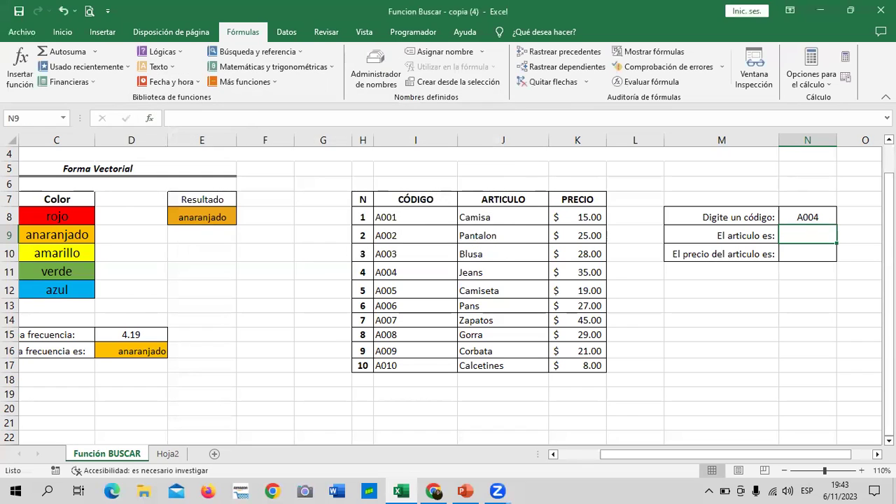
# Insert BUSCAR's valor_buscado;matriz form in N9 with N8 and I8:J17, previewing Jeans.
pyautogui.click(260, 52)
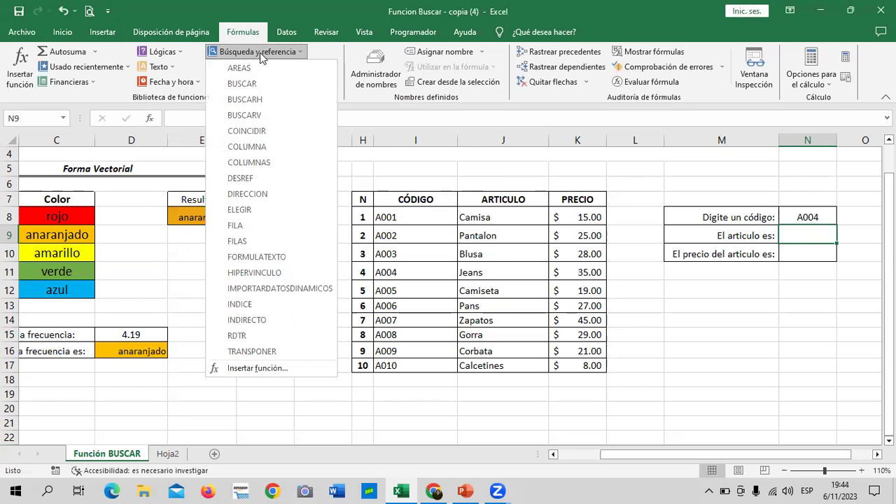
pyautogui.click(258, 84)
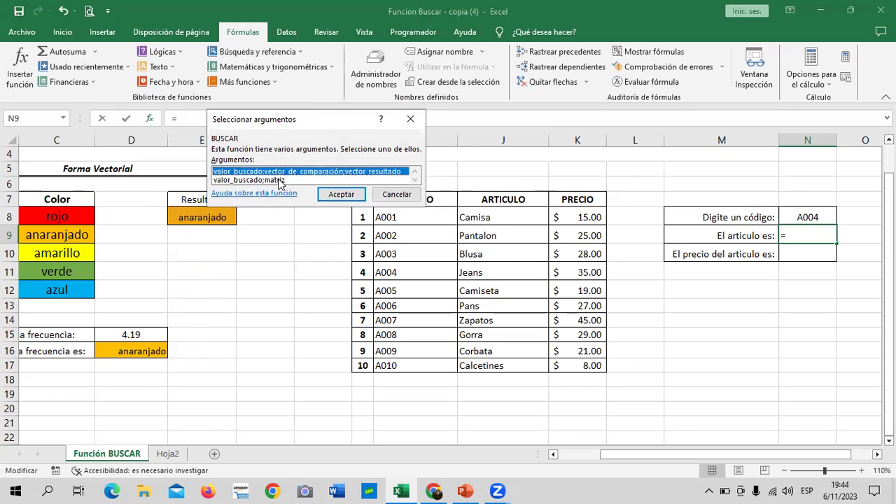
pyautogui.click(280, 180)
pyautogui.click(341, 194)
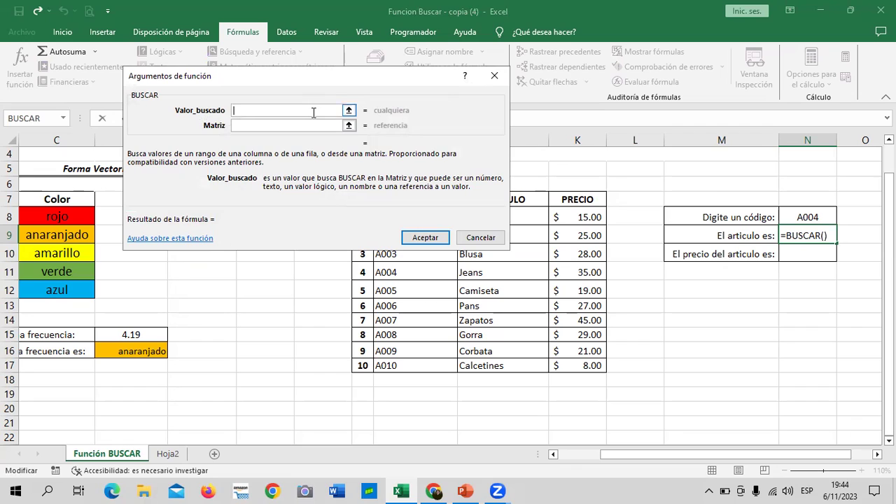
pyautogui.click(796, 216)
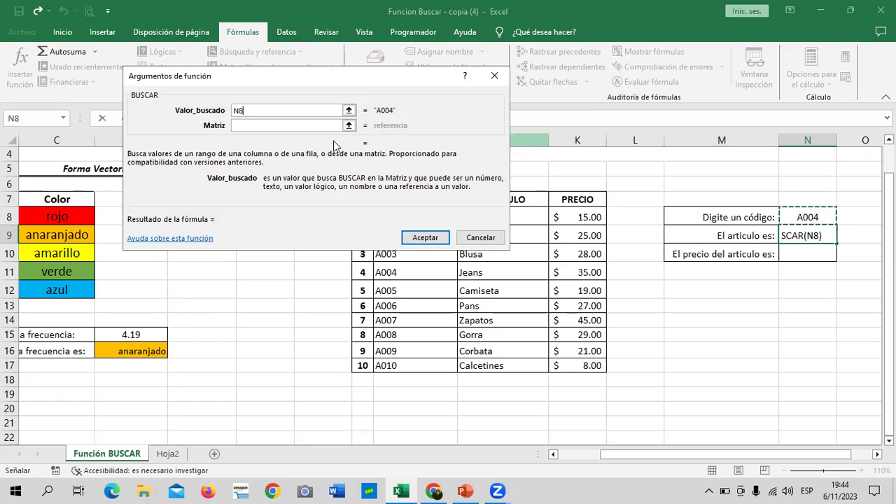
pyautogui.click(315, 125)
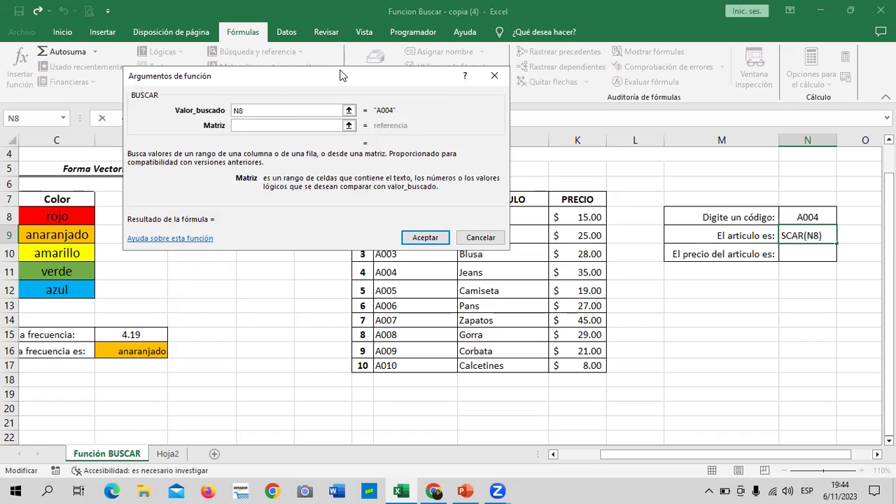
pyautogui.moveTo(341, 76); pyautogui.dragTo(267, 39)
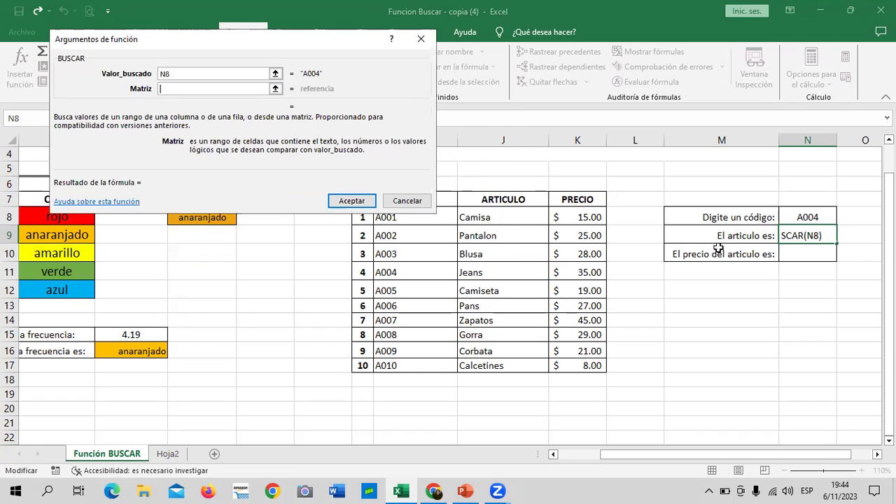
pyautogui.moveTo(445, 217); pyautogui.dragTo(514, 357)
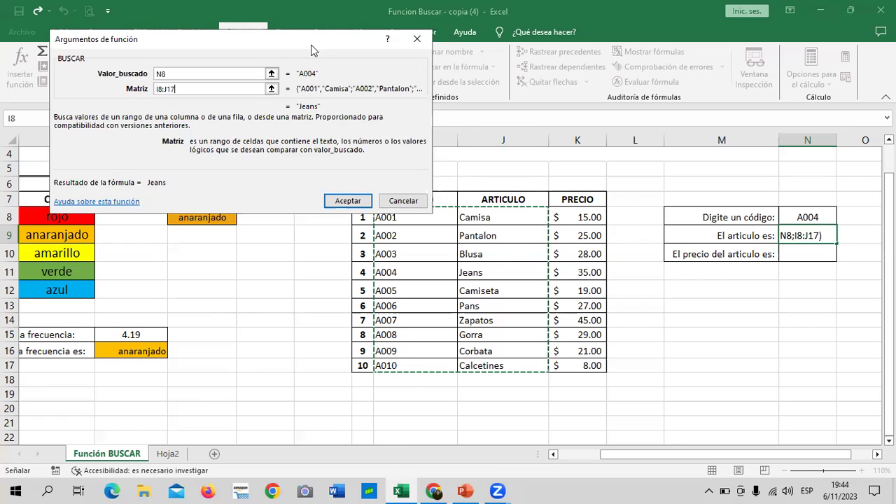
pyautogui.moveTo(312, 50); pyautogui.dragTo(414, 72)
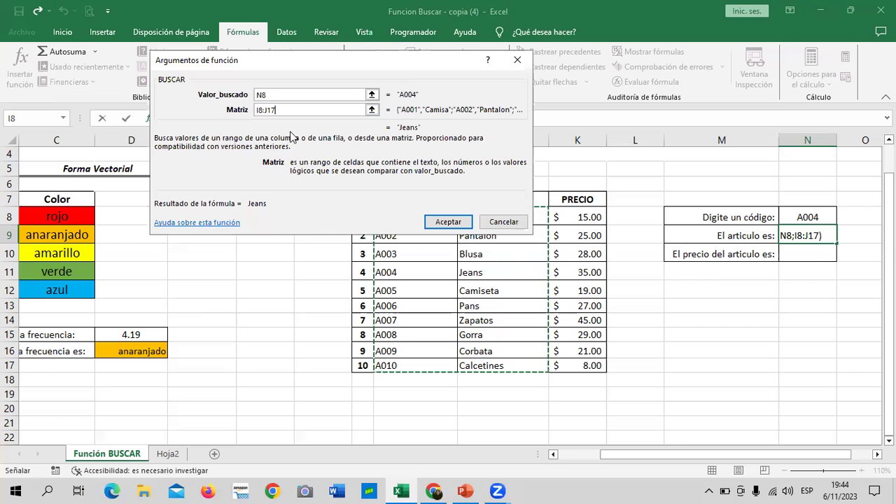
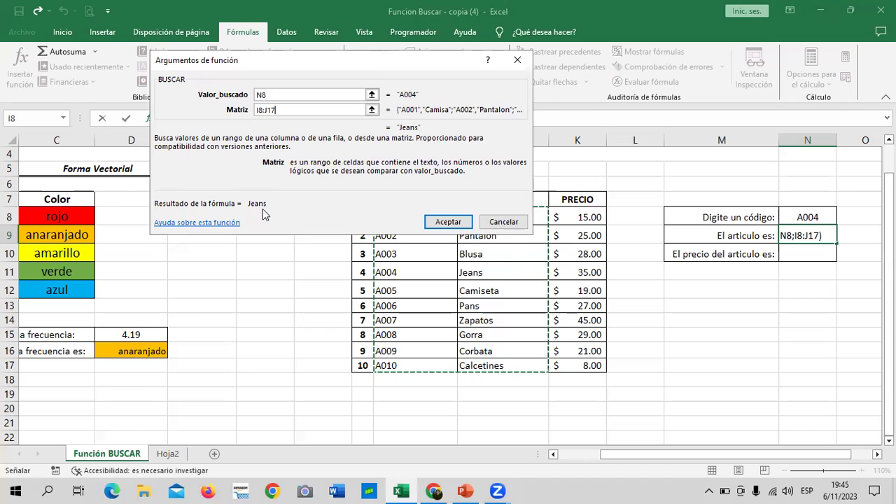
# Confirm the BUSCAR article lookup formula for the entered code.
pyautogui.click(448, 222)
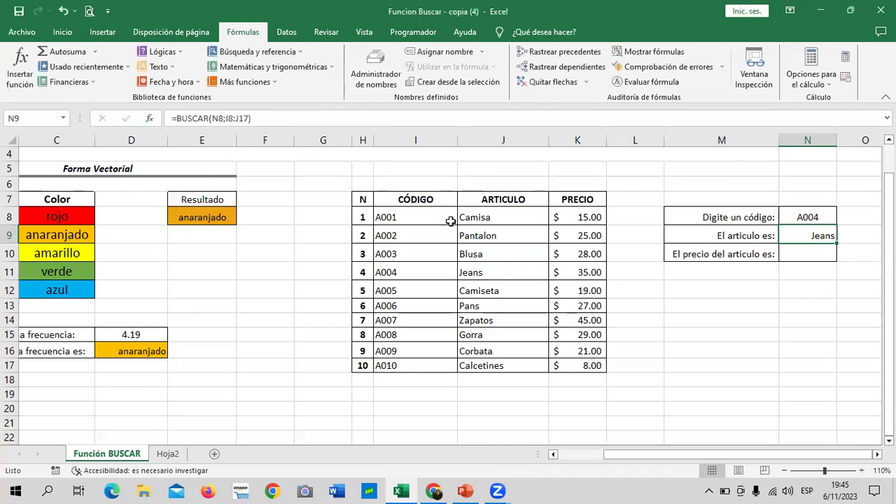
pyautogui.click(824, 348)
pyautogui.click(822, 238)
pyautogui.click(802, 217)
pyautogui.click(802, 234)
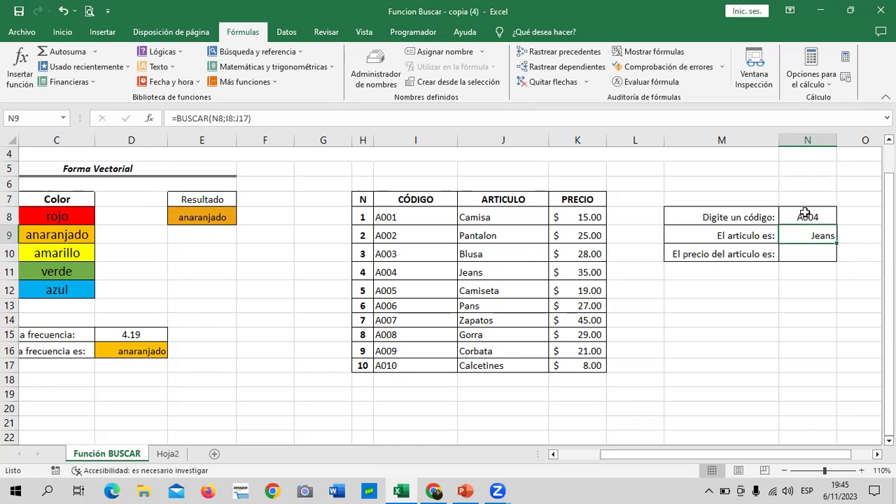
# Test the lookup with codes A009, A010, A005, A004 and A001 from N8's dropdown.
pyautogui.click(805, 216)
pyautogui.click(842, 219)
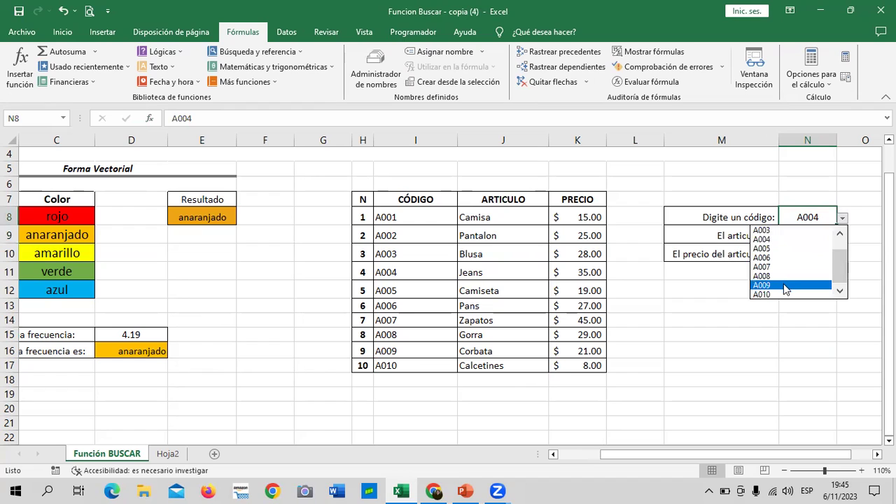
pyautogui.click(785, 285)
pyautogui.click(842, 218)
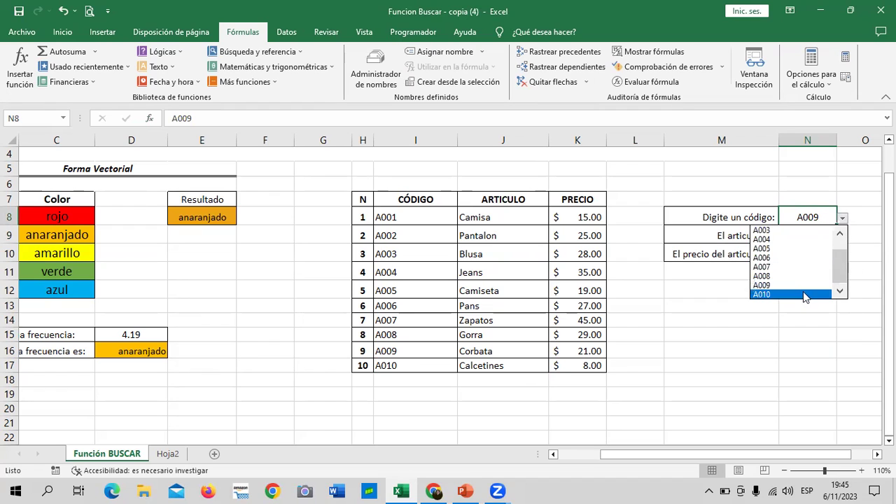
pyautogui.click(803, 293)
pyautogui.click(844, 220)
pyautogui.scroll(1, 826, 255)
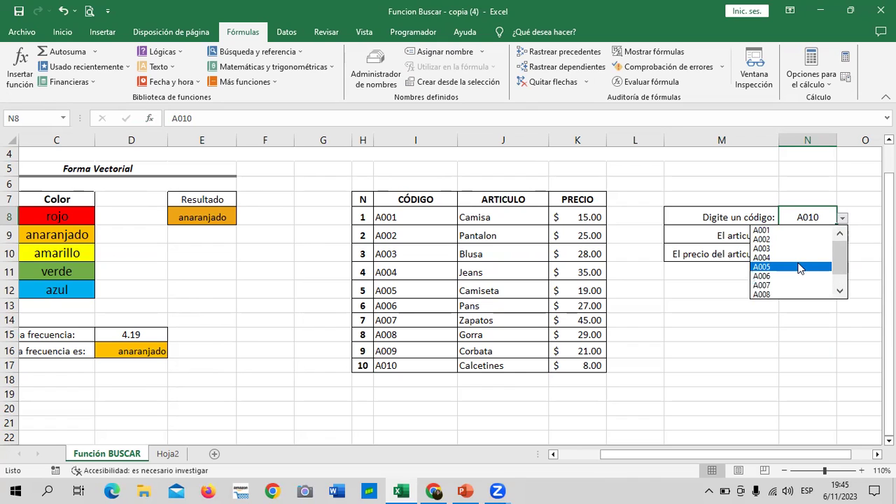
pyautogui.click(801, 267)
pyautogui.click(844, 220)
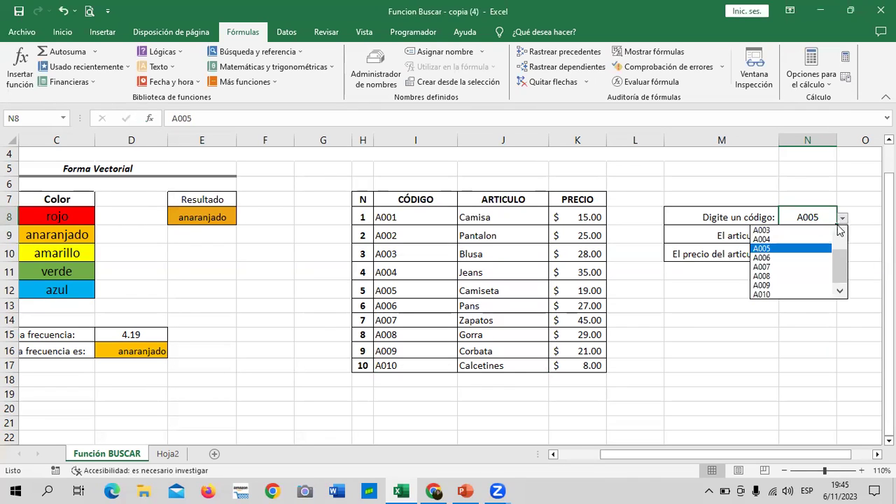
pyautogui.click(806, 239)
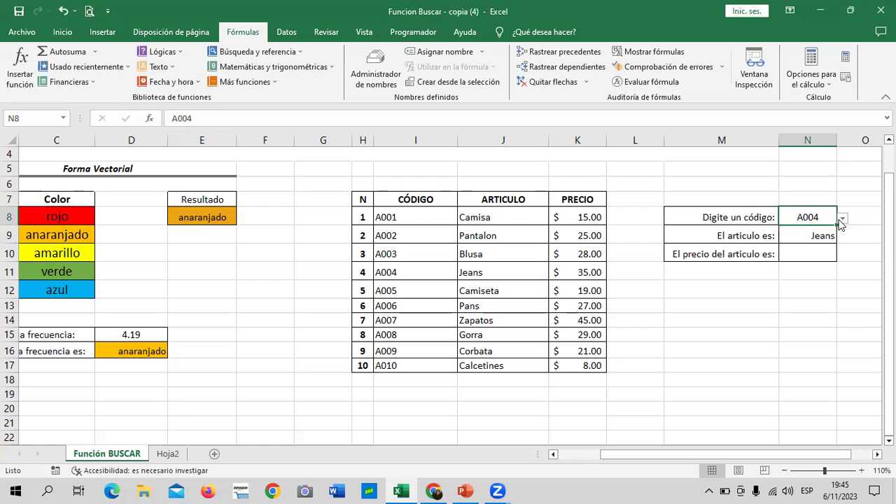
pyautogui.click(839, 220)
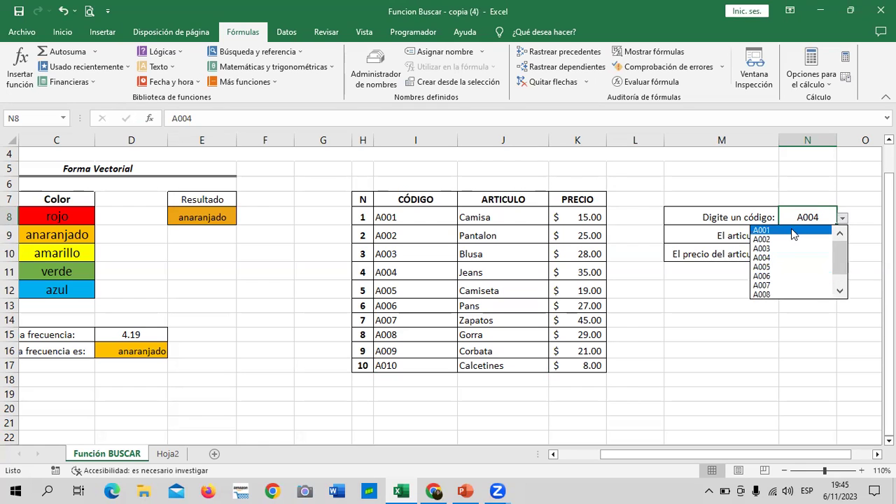
pyautogui.click(794, 232)
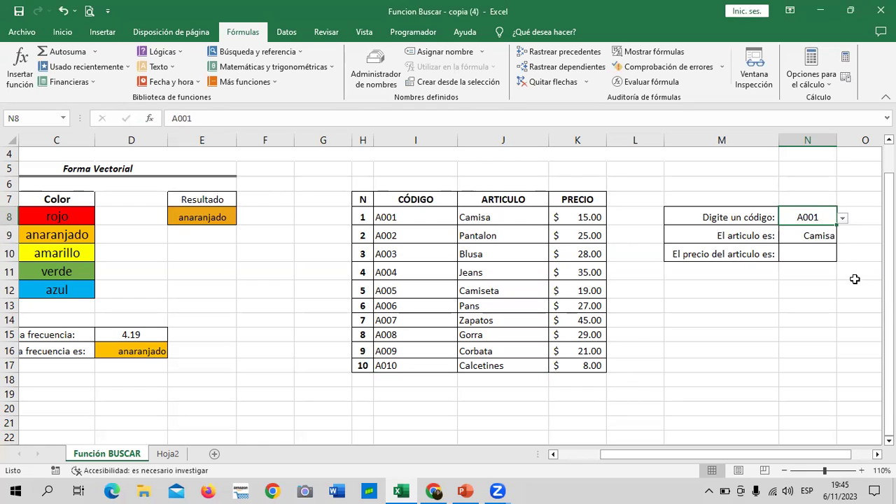
pyautogui.click(803, 237)
pyautogui.click(794, 254)
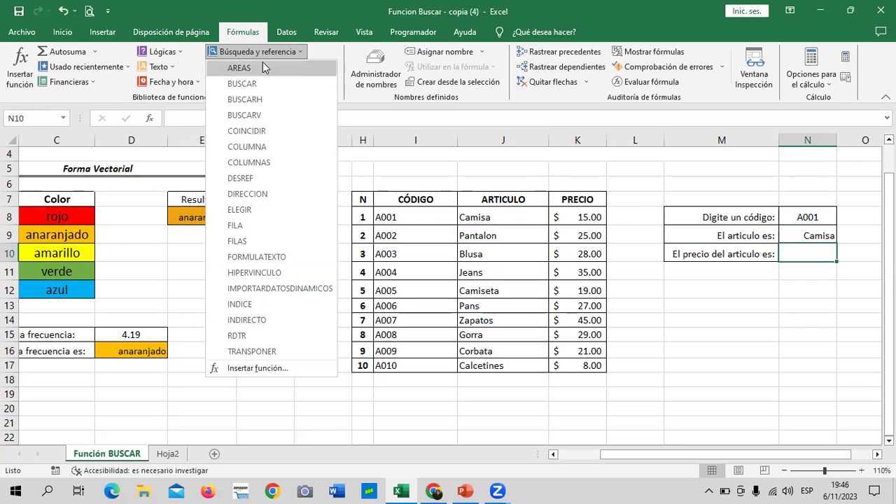
# Insert BUSCAR into N10 in its valor_buscado;matriz form, using N8 as lookup value.
pyautogui.click(255, 84)
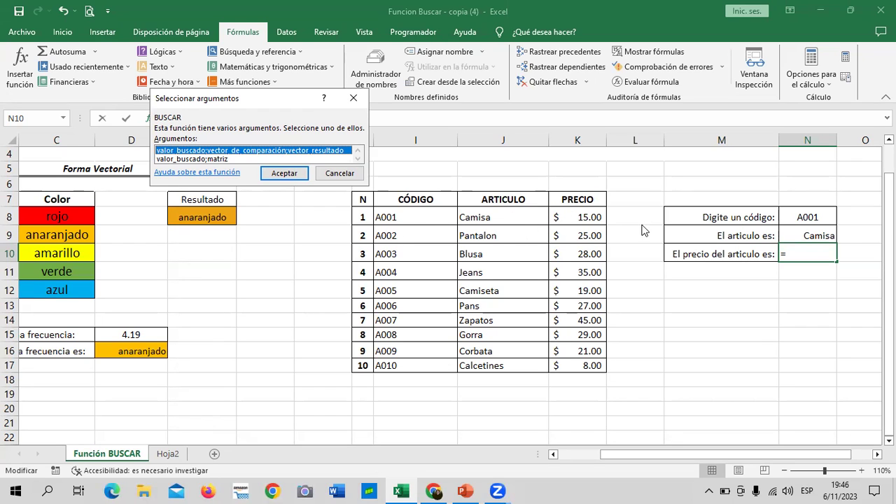
pyautogui.click(224, 159)
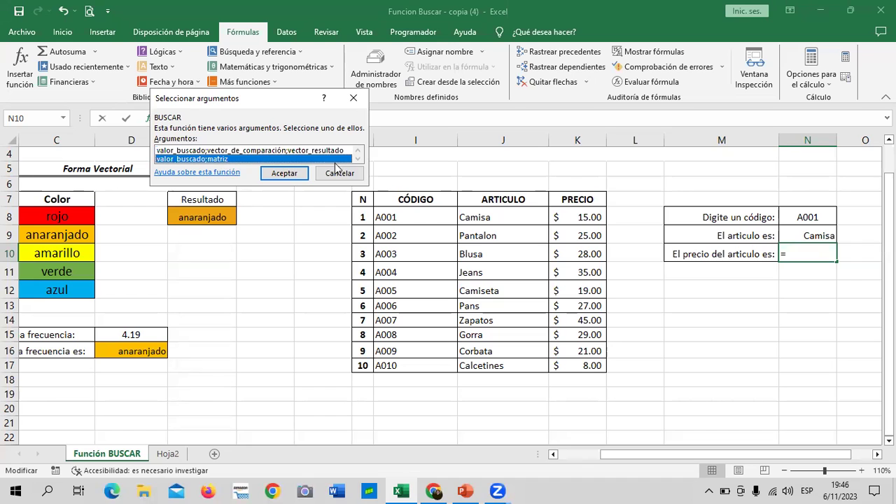
pyautogui.click(284, 173)
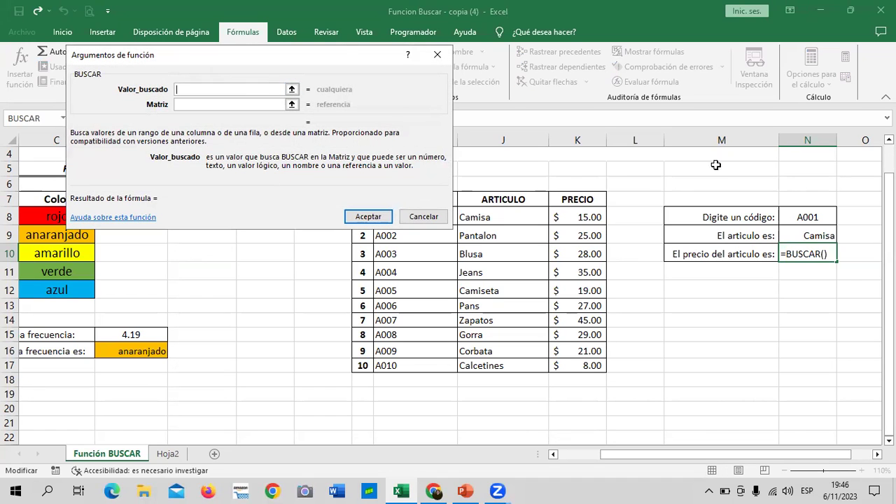
pyautogui.click(806, 218)
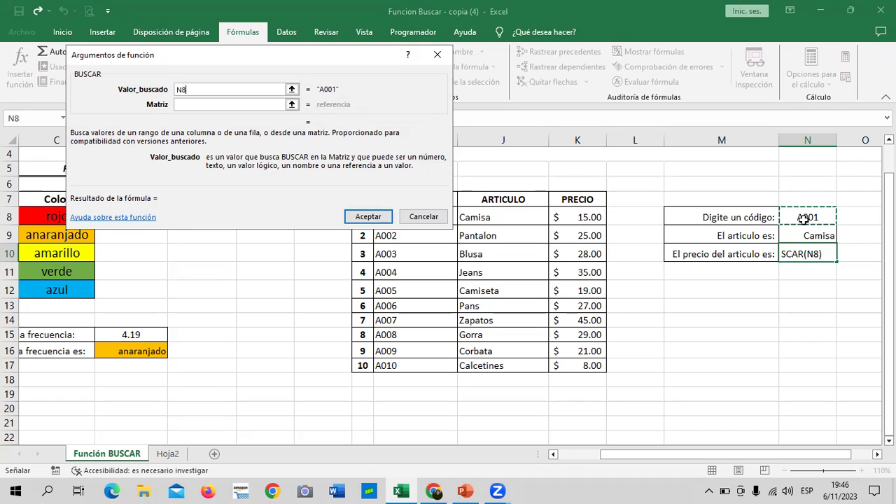
pyautogui.click(263, 104)
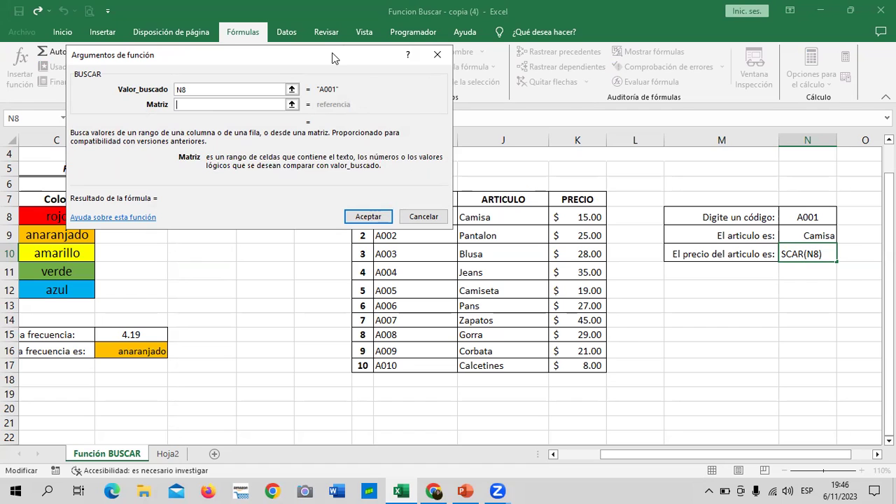
# Set the lookup array to I8:K17 and confirm, returning $ 15.00 for A001.
pyautogui.moveTo(332, 52); pyautogui.dragTo(308, 10)
pyautogui.moveTo(416, 219)
pyautogui.mouseDown()
pyautogui.moveTo(579, 352)
pyautogui.moveTo(581, 366)
pyautogui.mouseUp()
pyautogui.click(581, 366)
pyautogui.click(413, 213)
pyautogui.moveTo(413, 214); pyautogui.dragTo(579, 364)
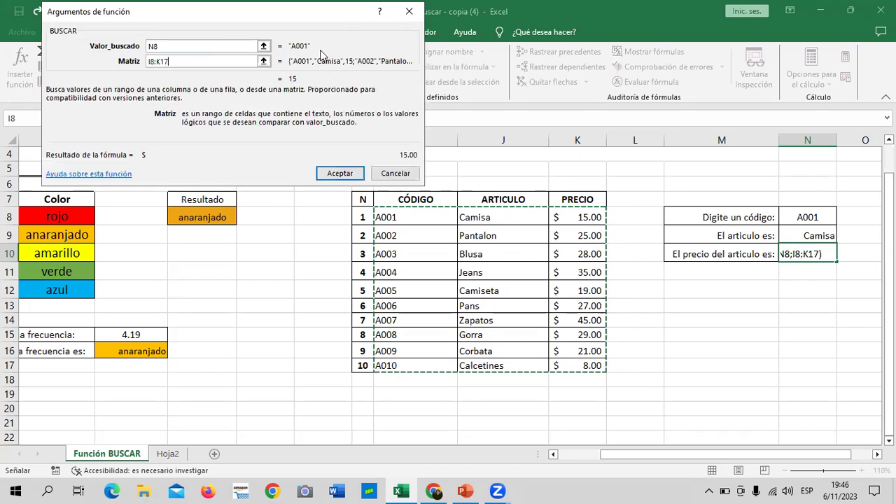
pyautogui.moveTo(301, 21); pyautogui.dragTo(318, 47)
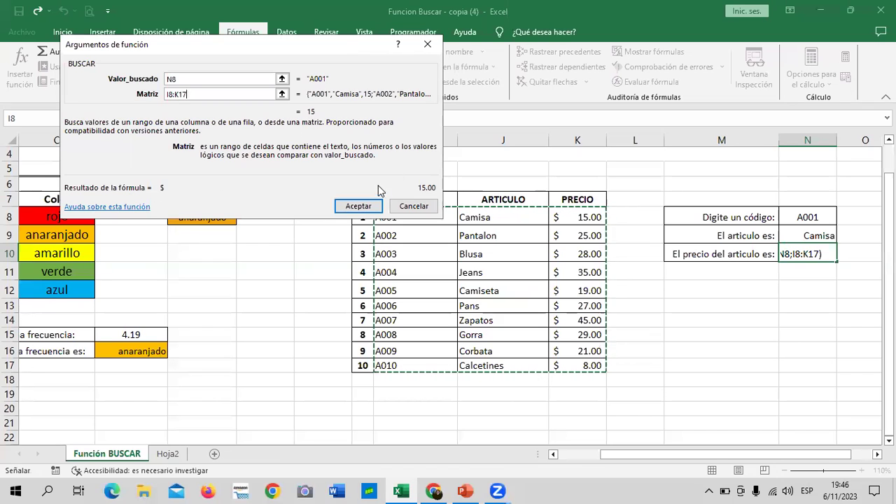
pyautogui.hotkey('shift', 'Tab')
pyautogui.hotkey('shift', 'Tab')
pyautogui.press('Tab')
pyautogui.press('Tab')
pyautogui.moveTo(287, 58); pyautogui.dragTo(316, 61)
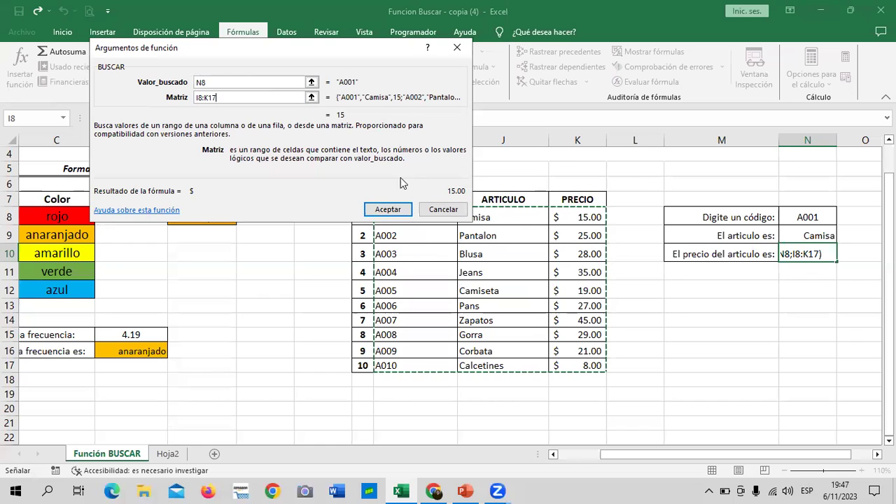
pyautogui.click(394, 206)
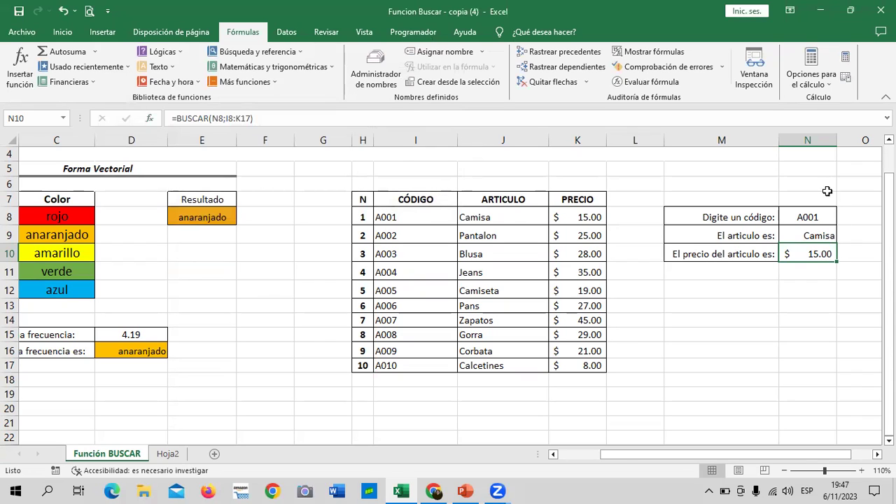
# Apply the blue Énfasis5 cell style to N8:N10 and enlarge the font to 14.
pyautogui.moveTo(810, 215); pyautogui.dragTo(809, 255)
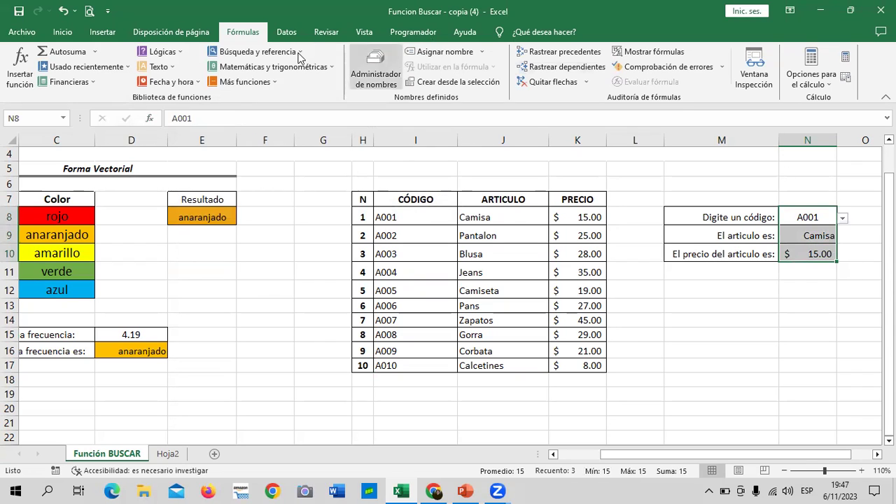
pyautogui.click(64, 32)
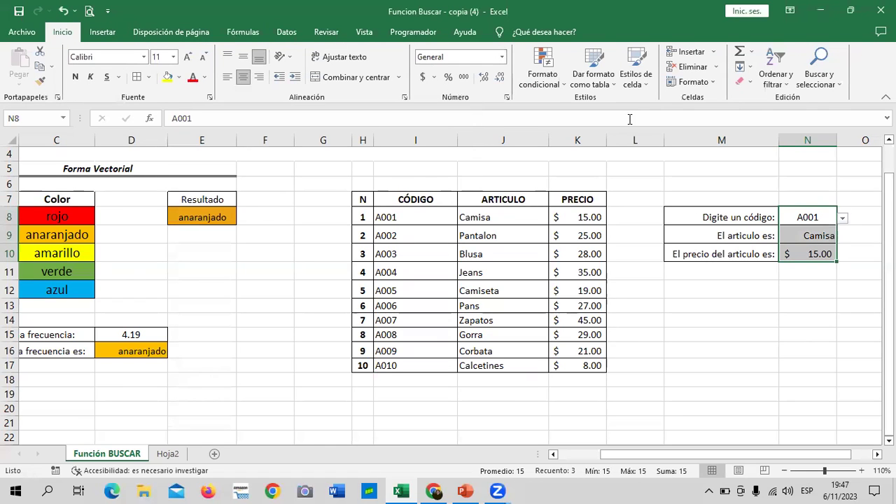
pyautogui.click(645, 87)
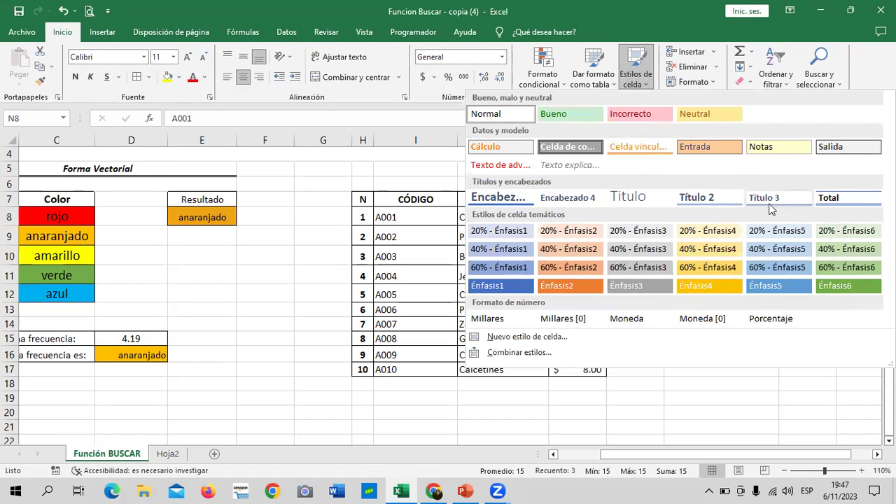
pyautogui.click(788, 285)
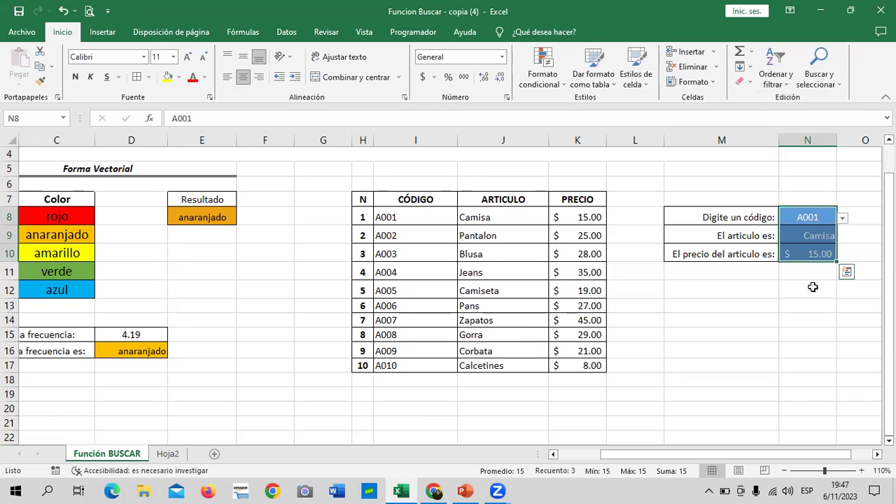
pyautogui.click(188, 57)
pyautogui.click(187, 56)
# Widen column N and left-align the code, article and price cells.
pyautogui.moveTo(838, 140); pyautogui.dragTo(845, 140)
pyautogui.click(833, 353)
pyautogui.moveTo(804, 217); pyautogui.dragTo(807, 250)
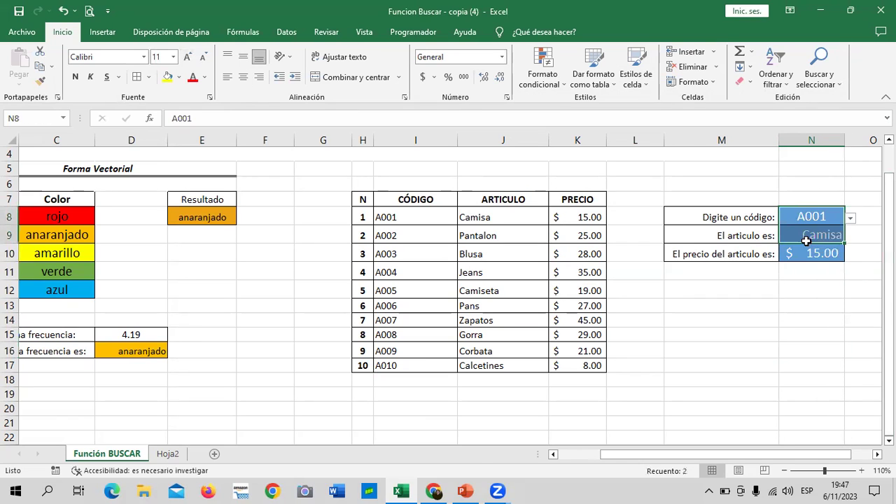
pyautogui.click(246, 79)
pyautogui.click(721, 334)
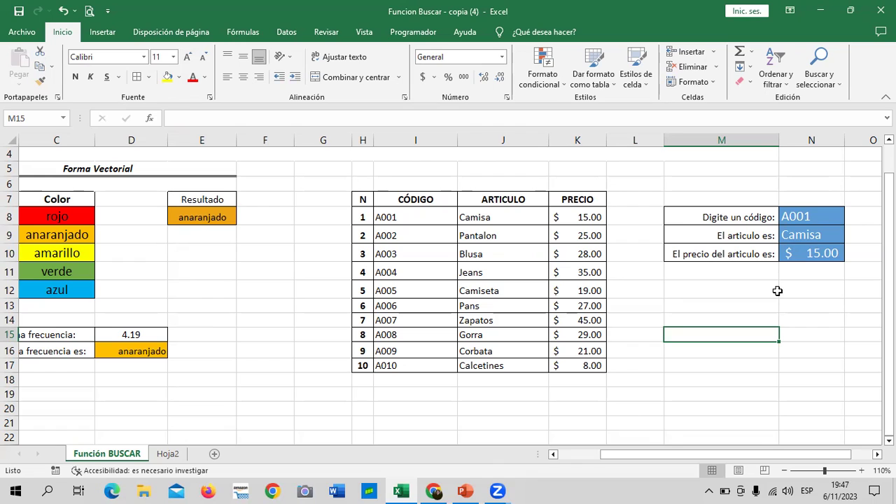
# Clear the old price formula from N10.
pyautogui.click(821, 290)
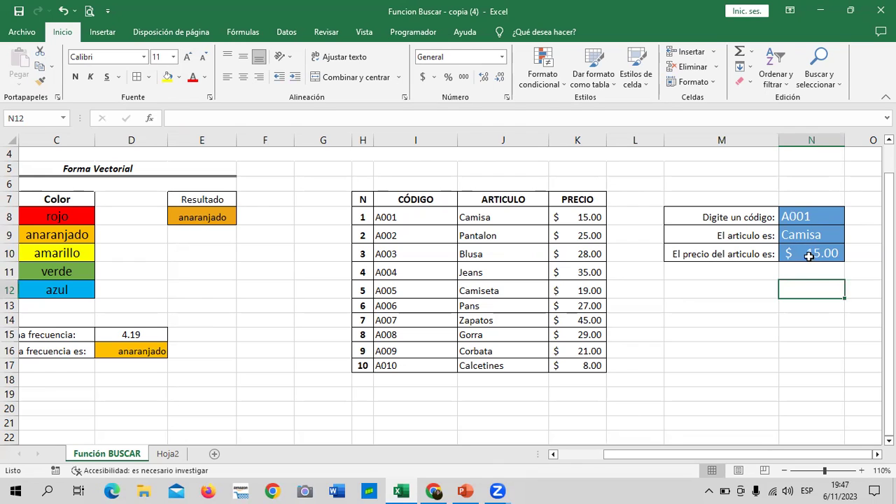
pyautogui.click(808, 256)
pyautogui.press('Delete')
pyautogui.click(801, 315)
pyautogui.click(808, 246)
# Enter =BUSCAR(N8;I8:I17;K8:K17) in N10, still returning $ 15.00.
pyautogui.write('=')
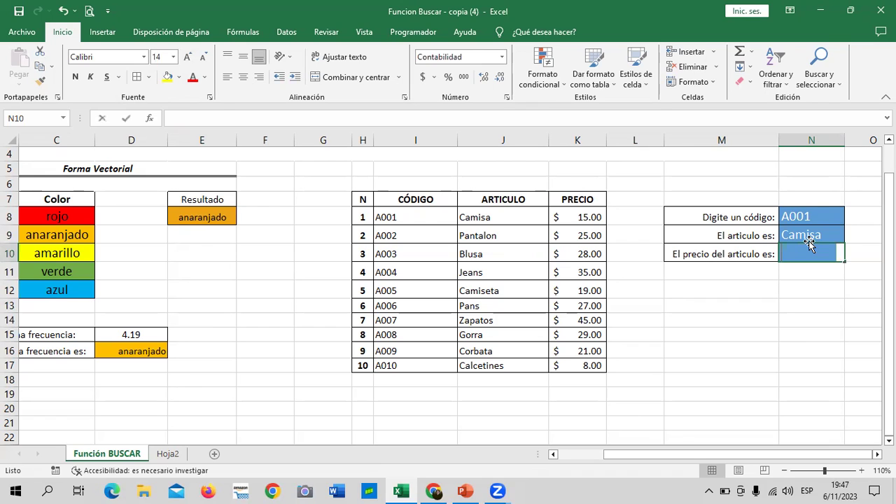
pyautogui.write('BUSCAR')
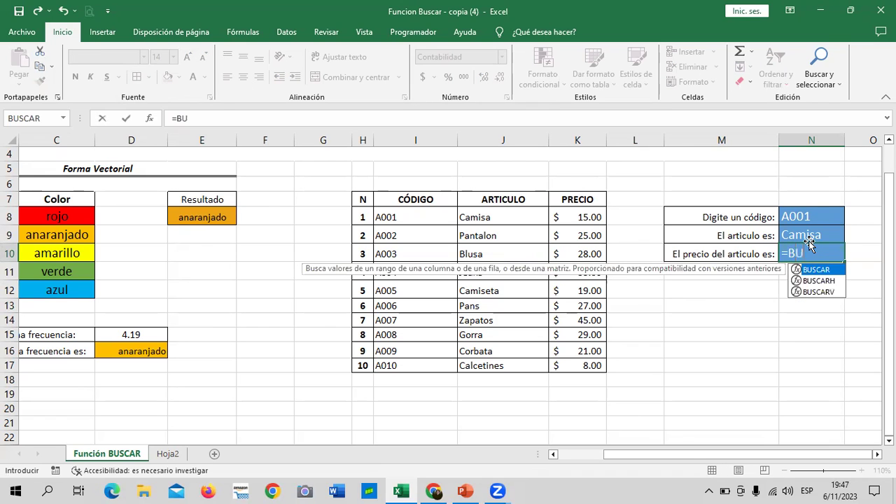
pyautogui.doubleClick(836, 271)
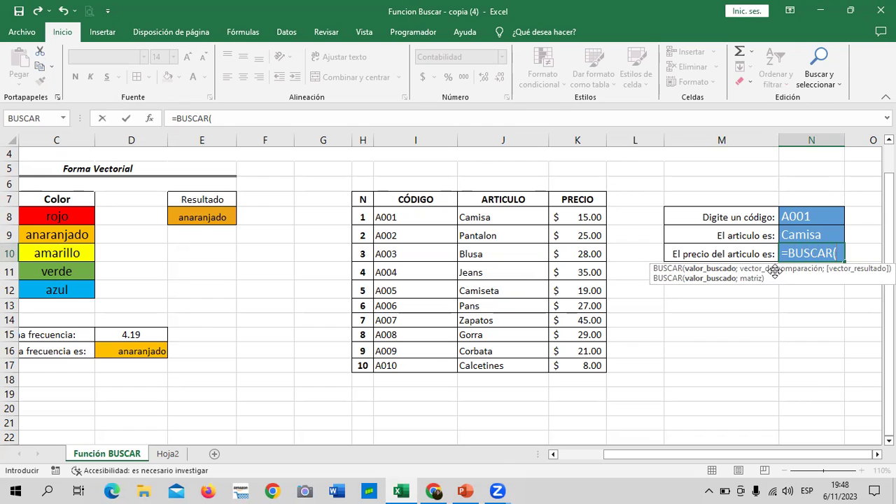
pyautogui.click(812, 217)
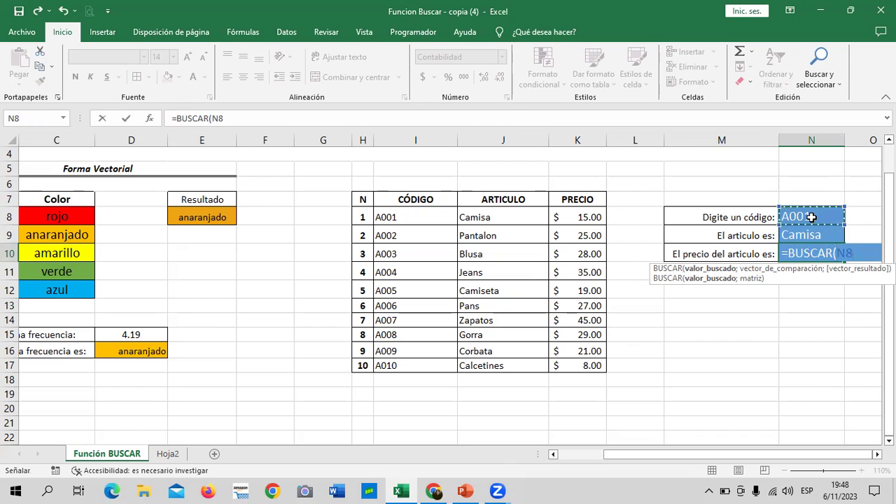
pyautogui.write(';')
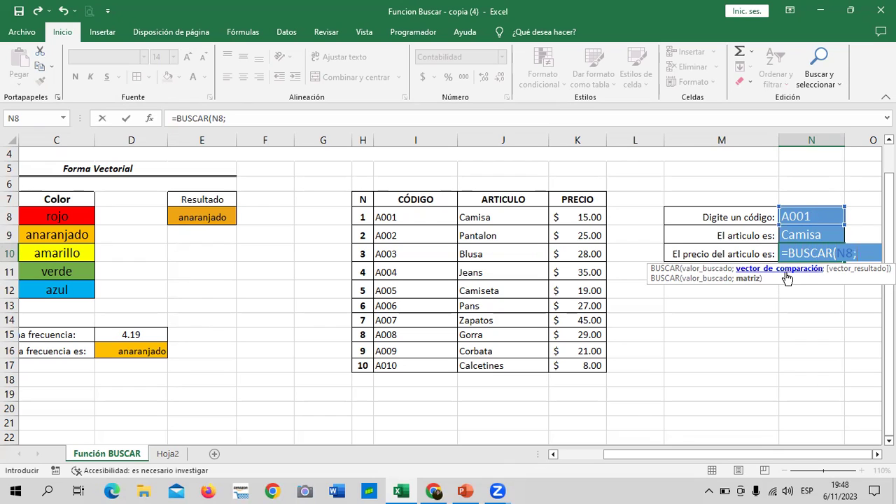
pyautogui.moveTo(415, 219); pyautogui.dragTo(416, 367)
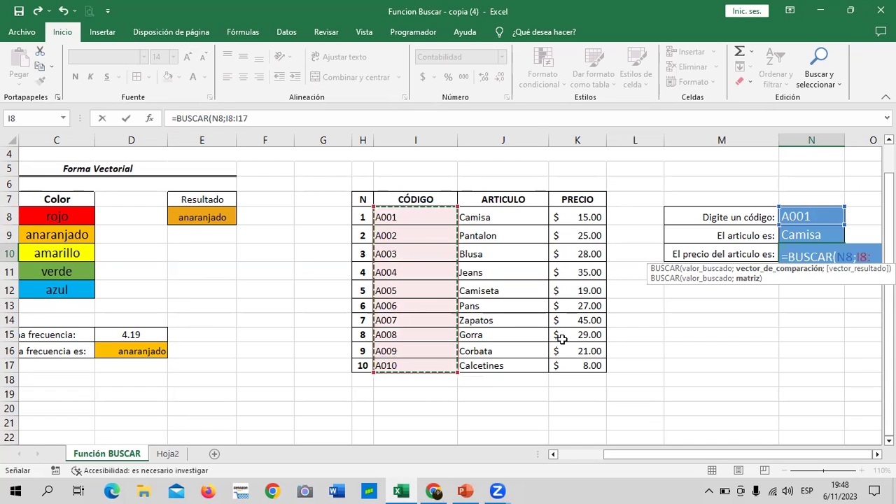
pyautogui.write(';')
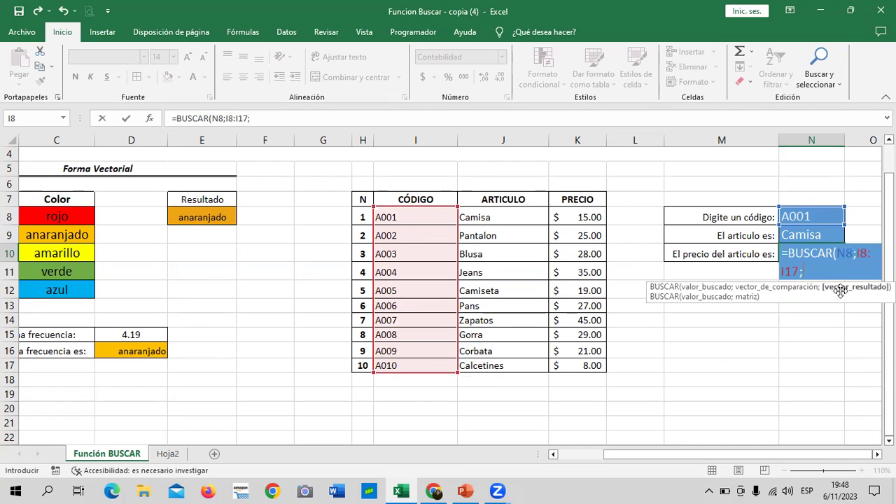
pyautogui.moveTo(576, 218); pyautogui.dragTo(575, 366)
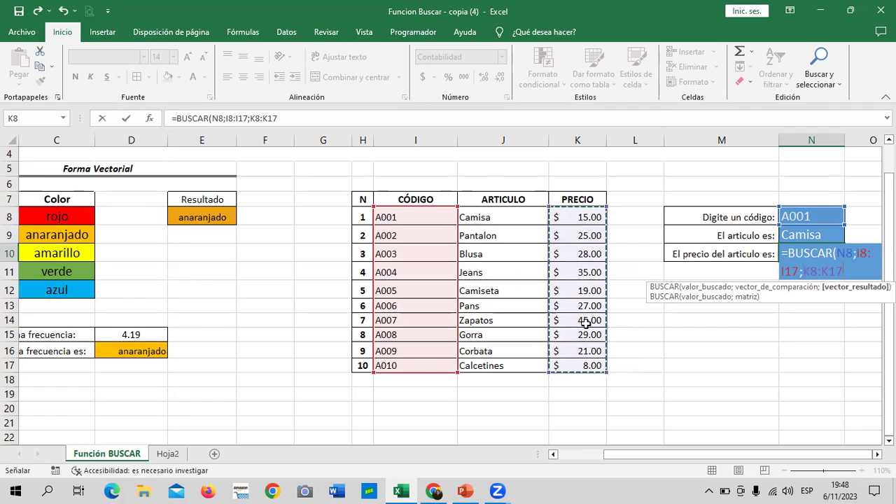
pyautogui.click(413, 120)
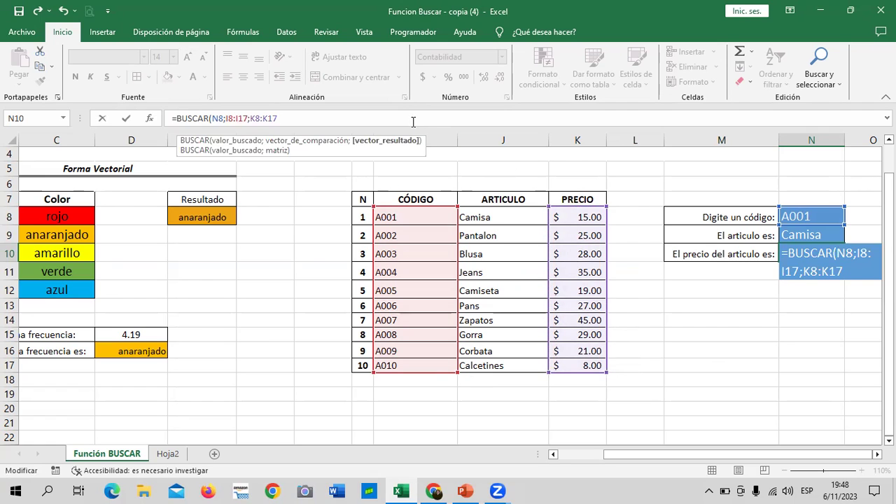
pyautogui.write(')')
pyautogui.press('Return')
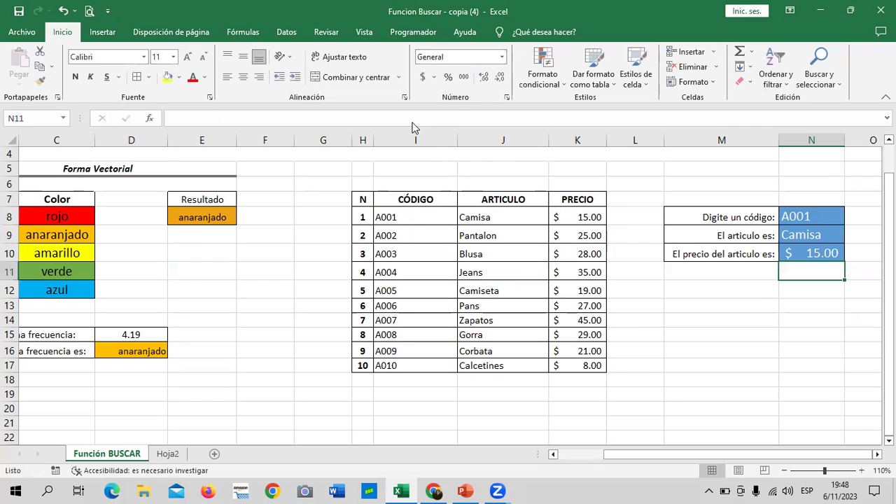
pyautogui.click(801, 246)
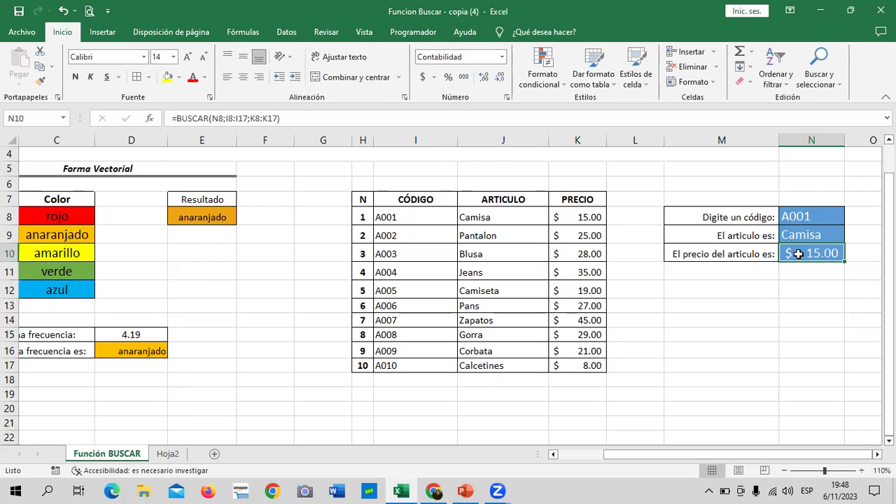
# Pick code A004 from N8's list, showing Jeans at $ 35.00, and inspect N9's formula.
pyautogui.click(809, 220)
pyautogui.click(850, 218)
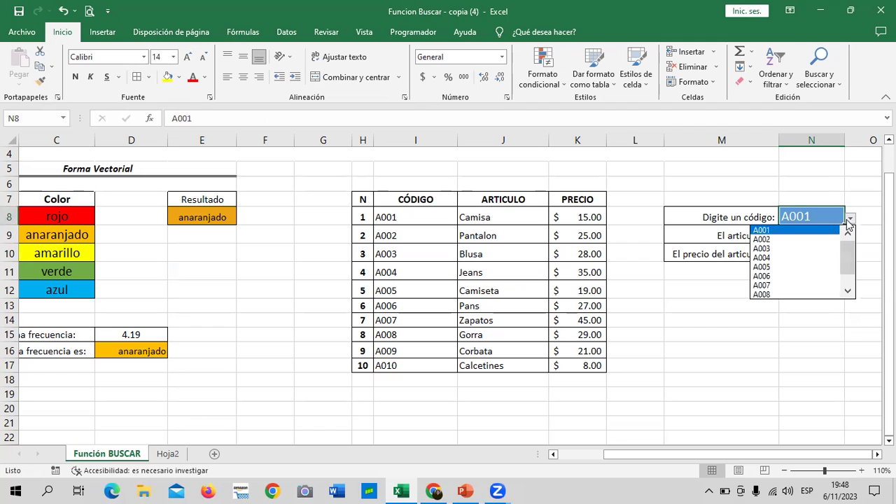
pyautogui.click(804, 257)
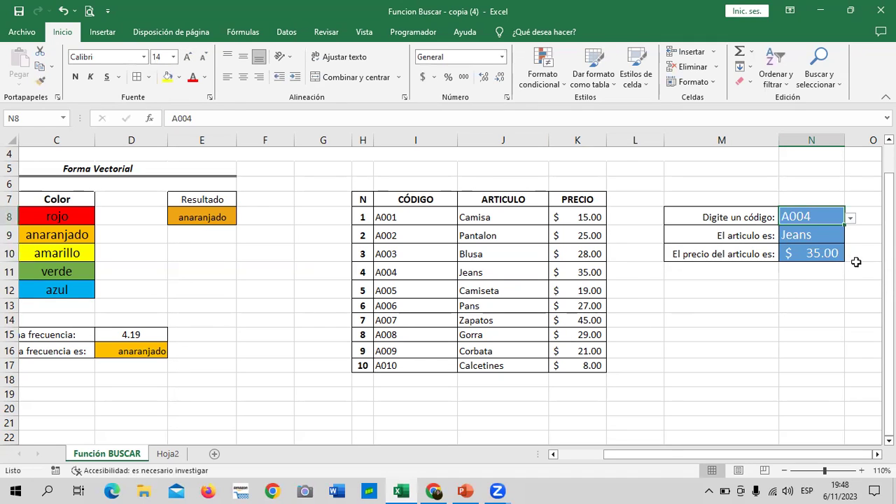
pyautogui.click(805, 234)
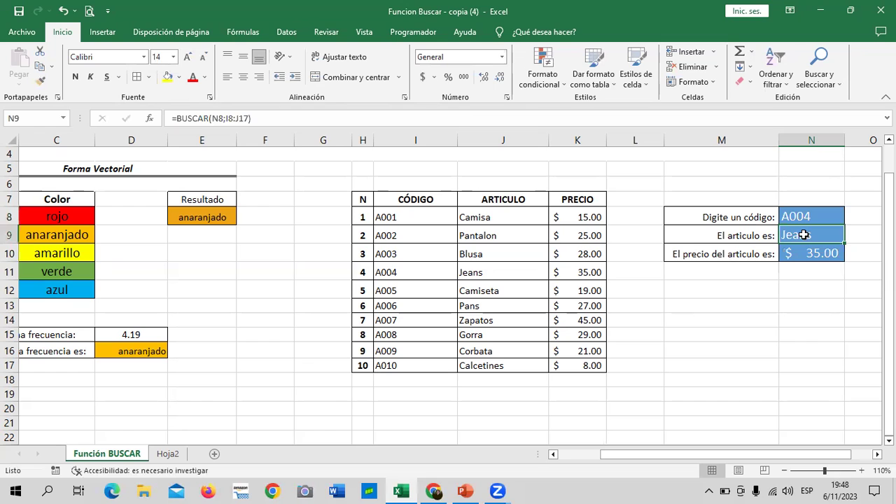
pyautogui.click(532, 123)
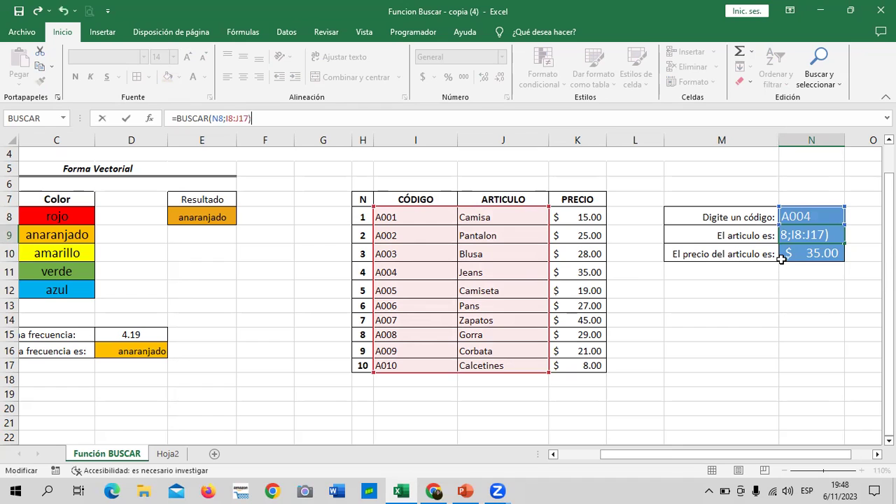
# Delete the old article formula from N9.
pyautogui.click(811, 334)
pyautogui.click(811, 234)
pyautogui.press('Delete')
pyautogui.click(794, 335)
pyautogui.click(802, 228)
# Enter =BUSCAR(N8;I8:I17;J8:J17) in N9, returning Jeans.
pyautogui.write('=')
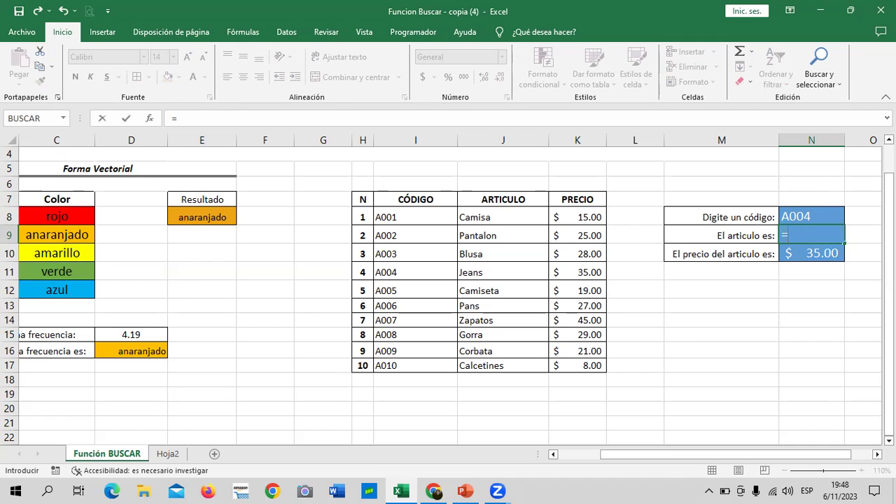
pyautogui.write('BUSCAR')
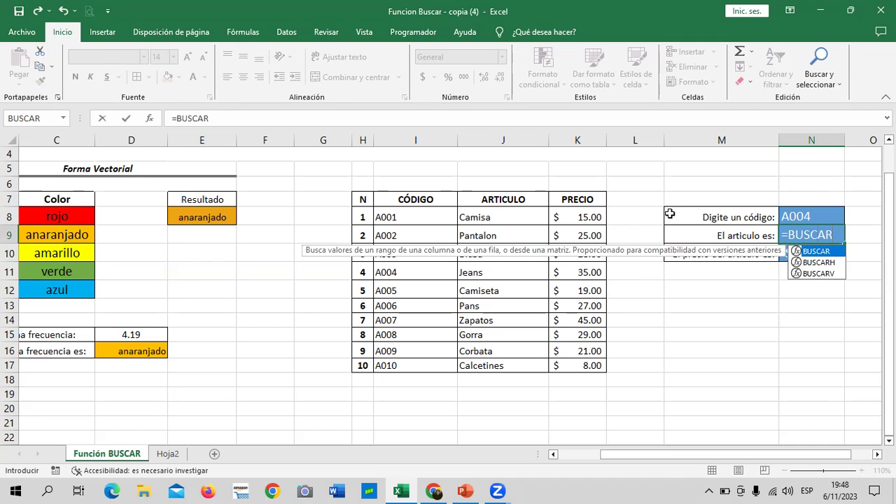
pyautogui.doubleClick(816, 251)
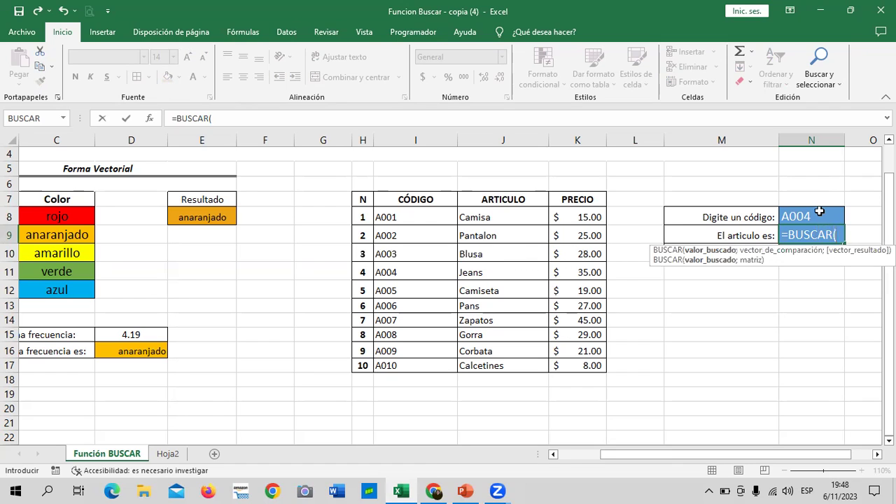
pyautogui.click(817, 215)
pyautogui.write(';')
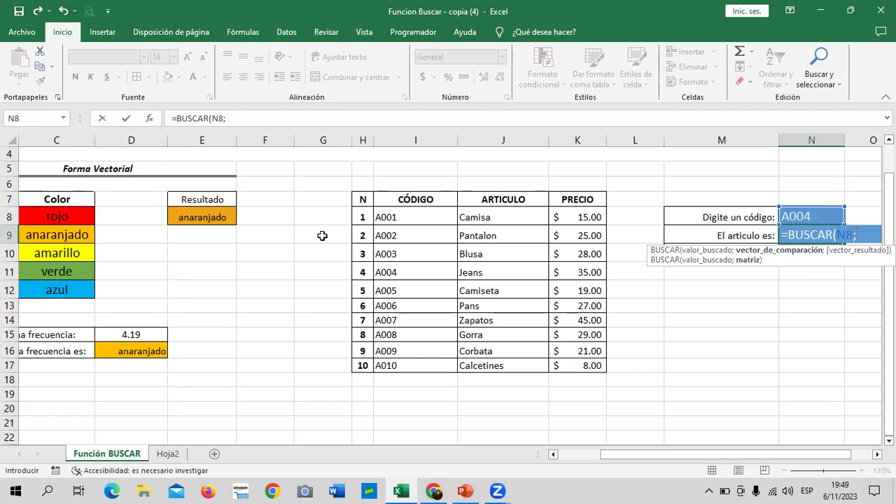
pyautogui.moveTo(406, 217); pyautogui.dragTo(416, 365)
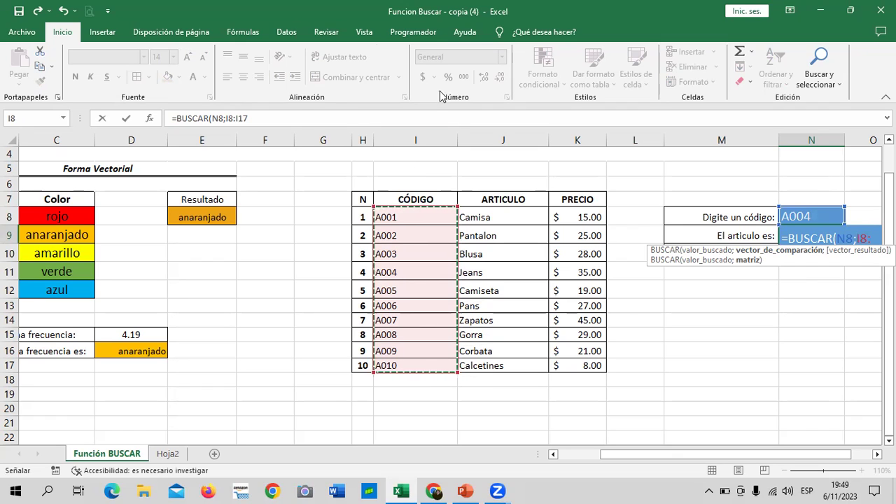
pyautogui.click(313, 118)
pyautogui.write(';')
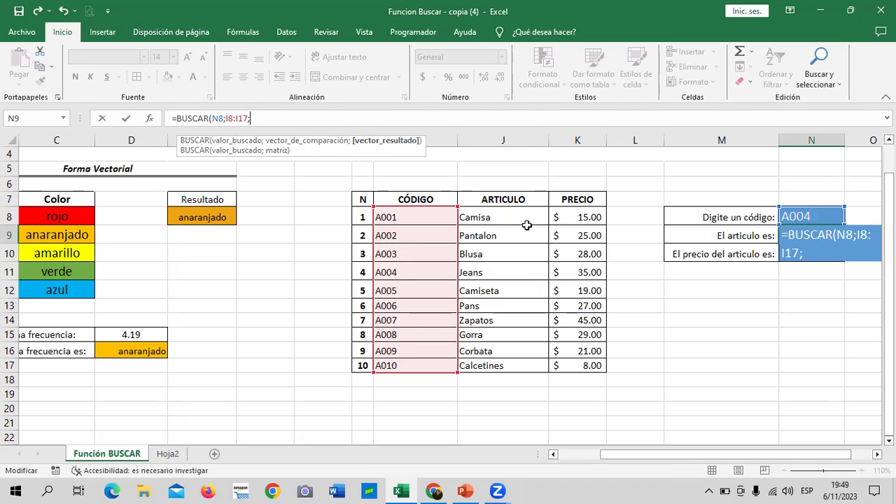
pyautogui.moveTo(526, 222); pyautogui.dragTo(524, 365)
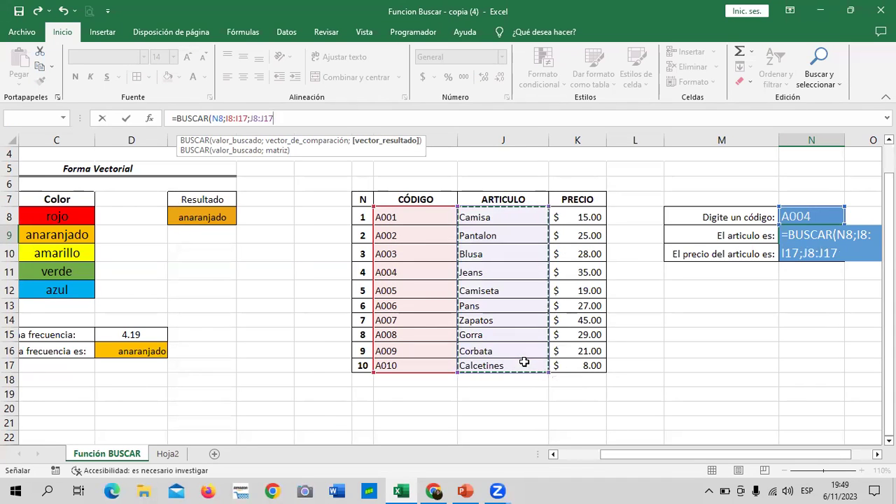
pyautogui.click(338, 115)
pyautogui.write(')')
pyautogui.press('Return')
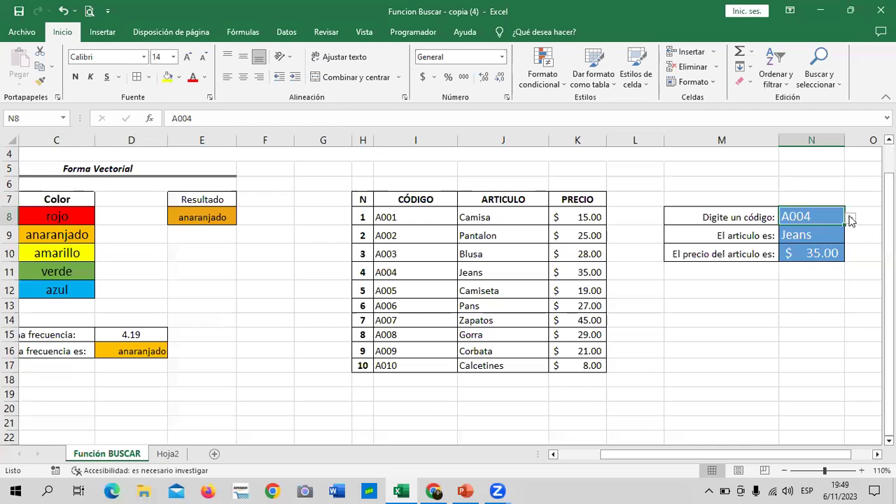
# Choose code A007 to show Zapatos at $ 45.00, then check its price in K14.
pyautogui.click(851, 218)
pyautogui.click(812, 284)
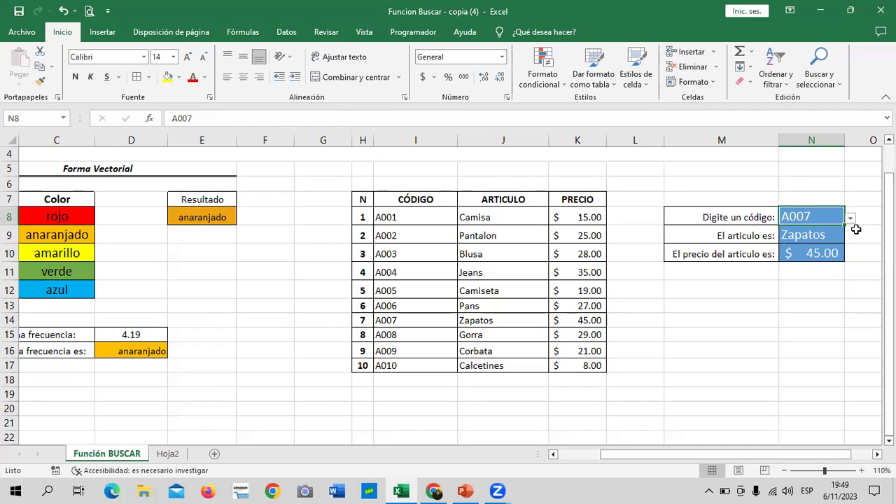
pyautogui.press('Left')
pyautogui.press('Left')
pyautogui.press('Left')
pyautogui.press('Down')
pyautogui.press('Down')
pyautogui.press('Down')
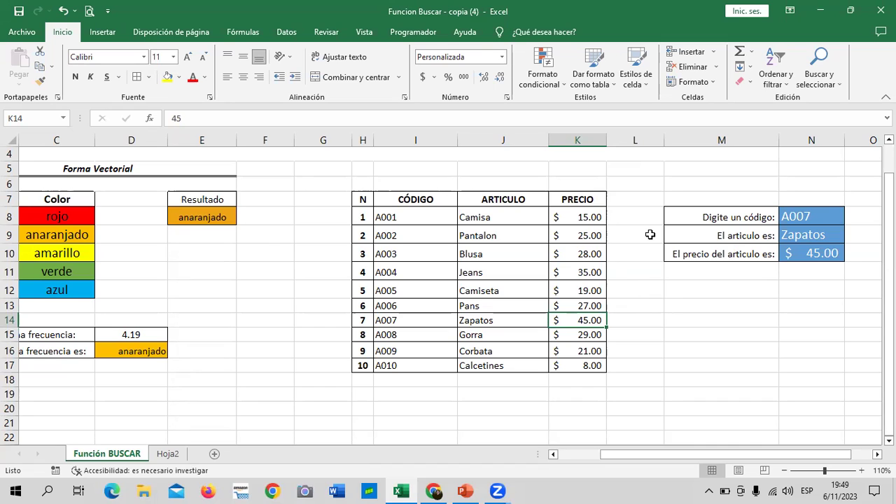
# Add a SUCURSAL header in L7 and give L7:L17 all borders.
pyautogui.click(628, 196)
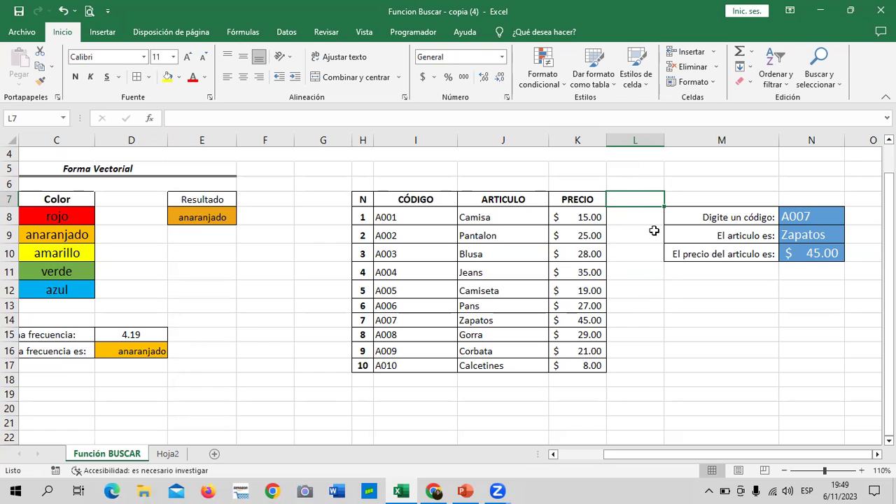
pyautogui.write('SUCURSAL')
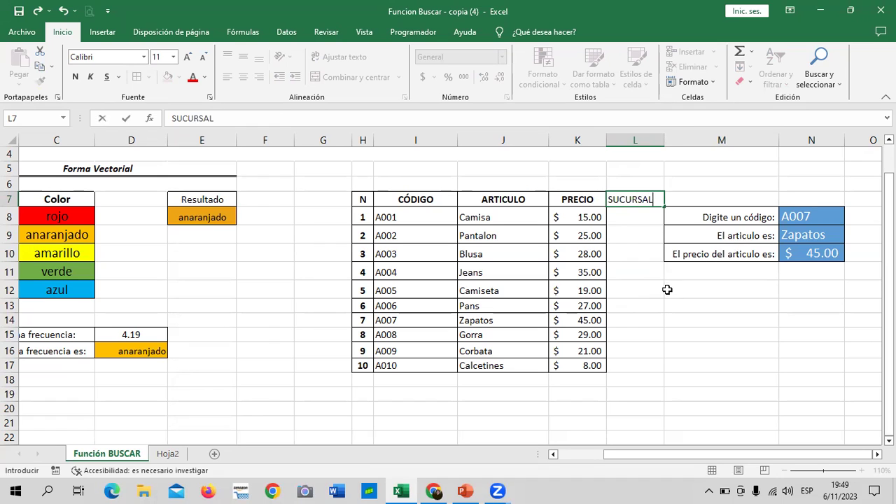
pyautogui.click(668, 290)
pyautogui.moveTo(635, 199); pyautogui.dragTo(620, 366)
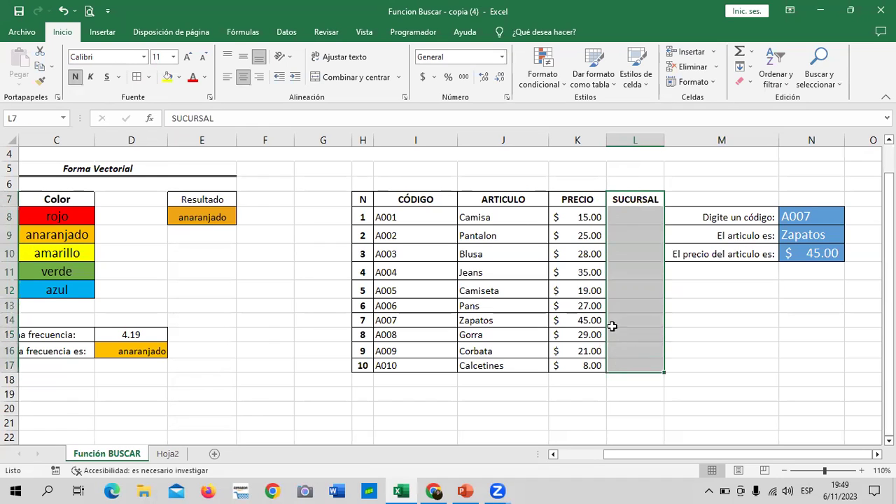
pyautogui.click(136, 76)
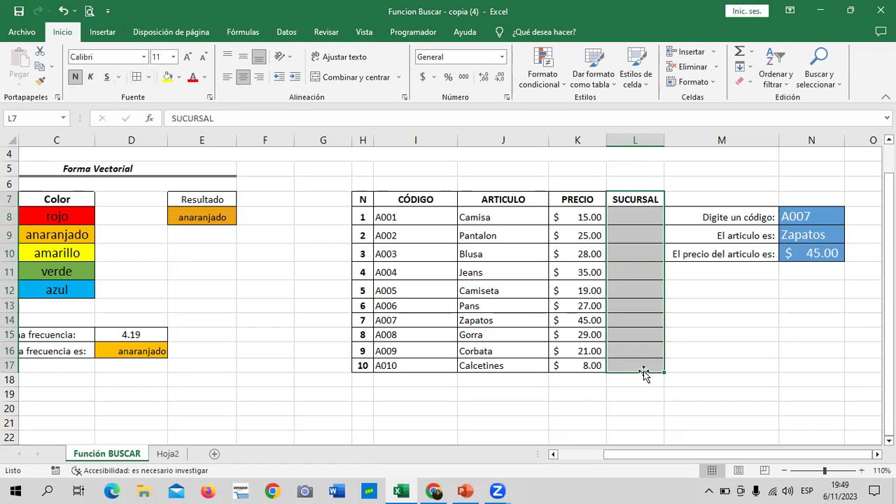
pyautogui.click(728, 365)
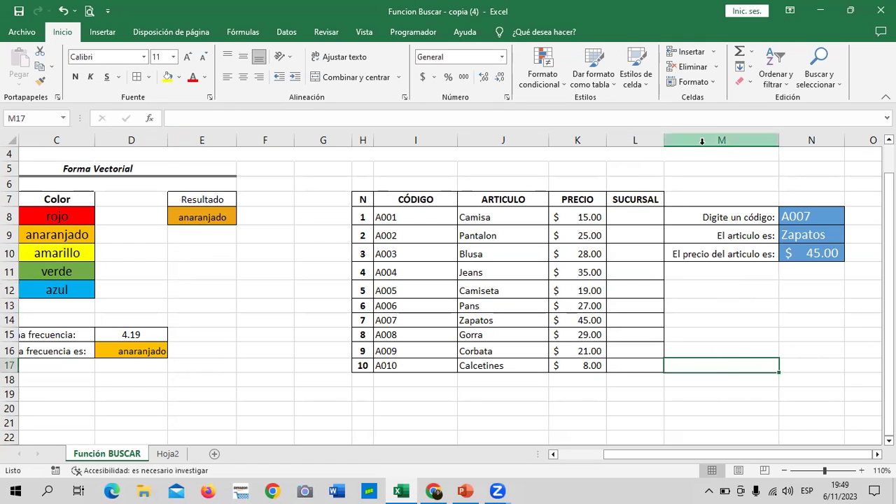
# Enter the branches Central, Oriente and Occidente in L8:L10.
pyautogui.click(640, 214)
pyautogui.write('CENT')
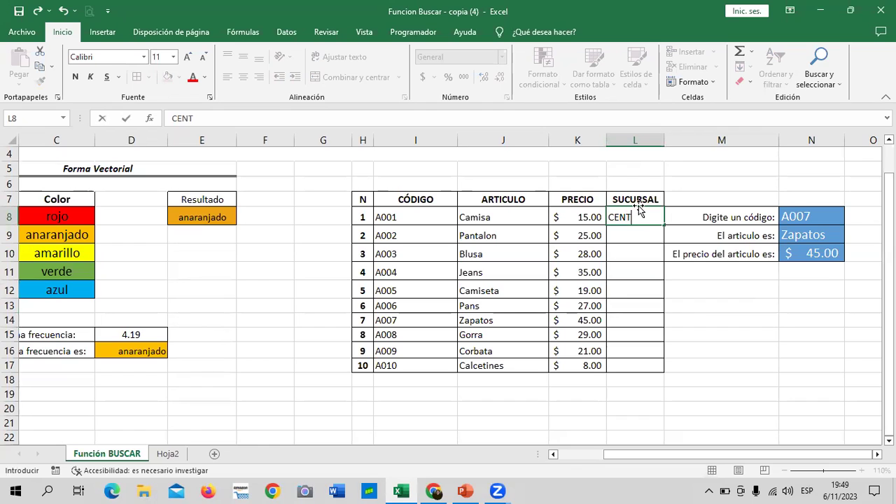
pyautogui.write('RAL')
pyautogui.press('BackSpace')
pyautogui.press('BackSpace')
pyautogui.press('BackSpace')
pyautogui.press('BackSpace')
pyautogui.press('capslock')
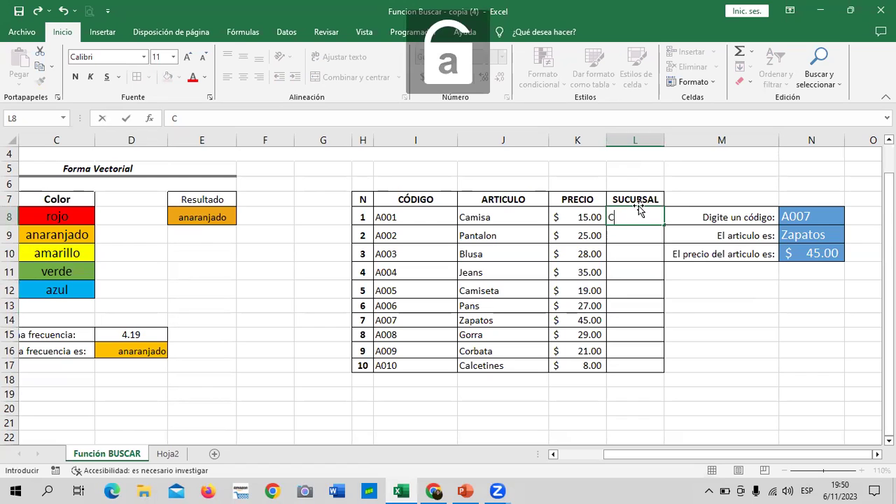
pyautogui.write('entral')
pyautogui.press('Return')
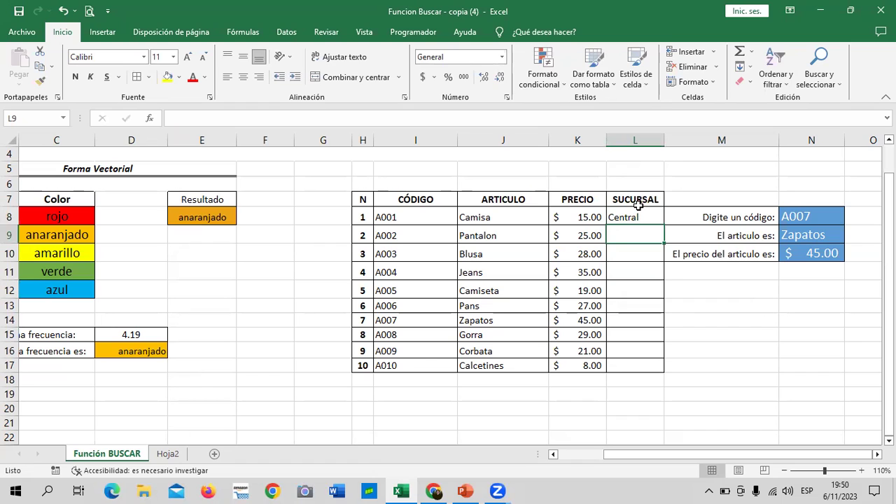
pyautogui.write('Oriente')
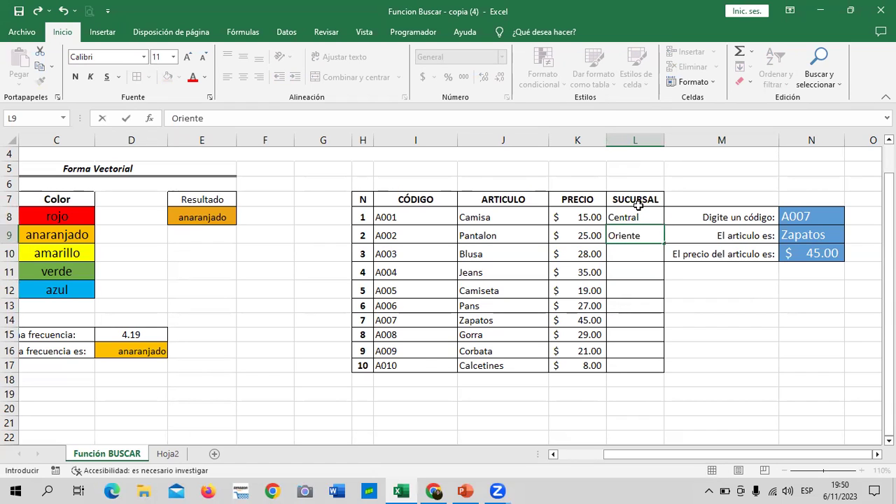
pyautogui.press('Return')
pyautogui.write('Occiden')
pyautogui.press('Return')
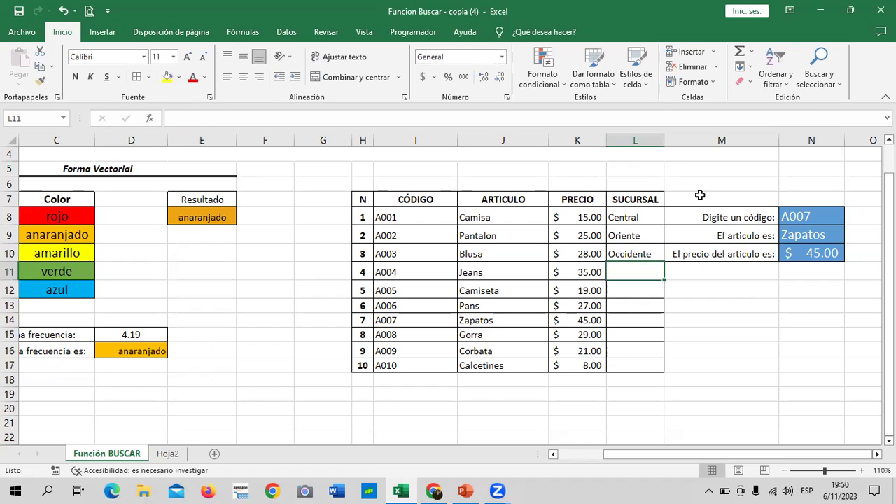
# Fill the branch pattern down through L17 for all ten products.
pyautogui.moveTo(645, 217); pyautogui.dragTo(663, 342)
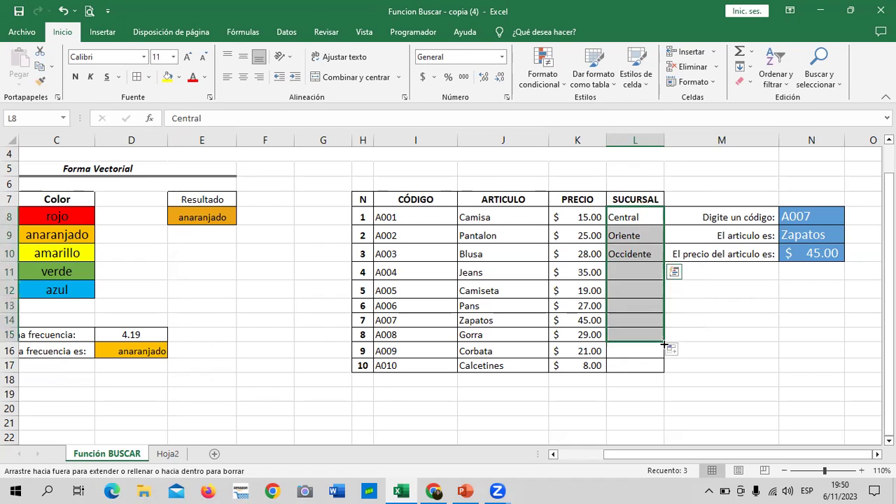
pyautogui.click(657, 369)
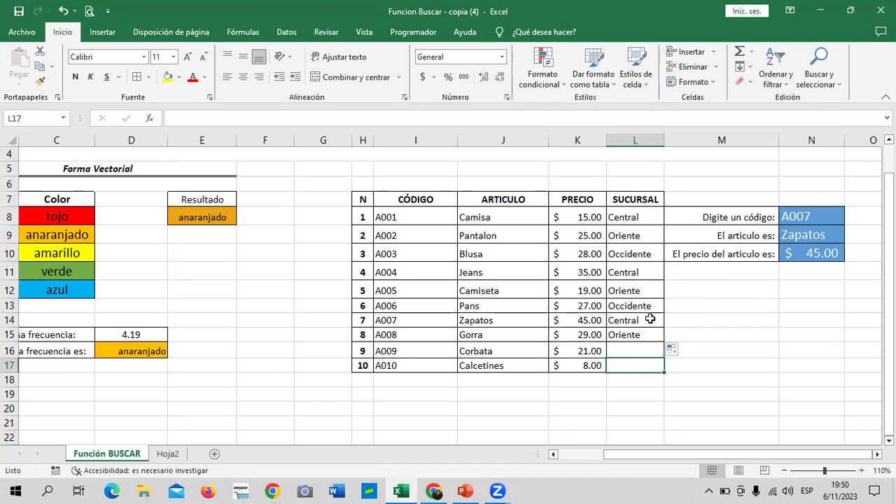
pyautogui.moveTo(650, 319); pyautogui.dragTo(664, 372)
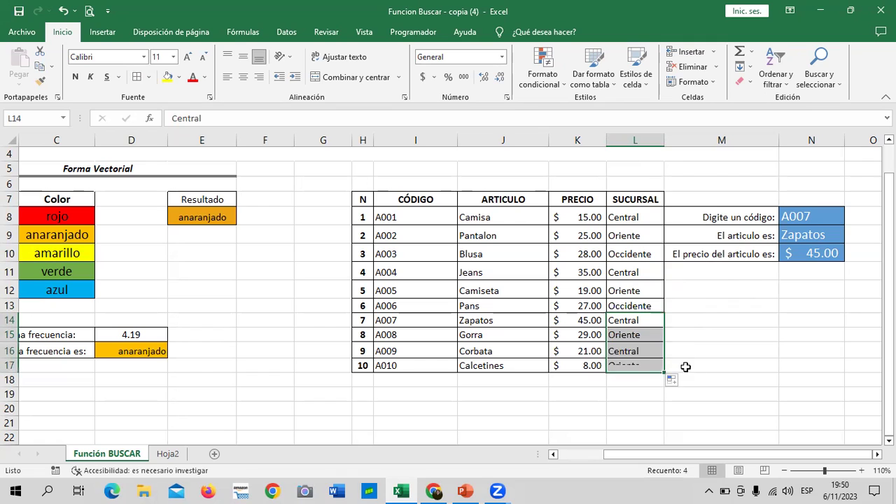
pyautogui.click(776, 364)
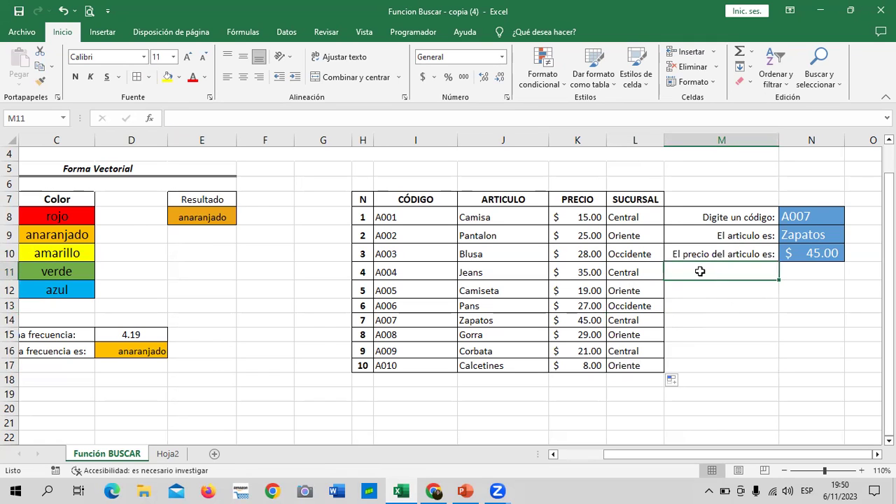
pyautogui.moveTo(718, 274); pyautogui.dragTo(795, 272)
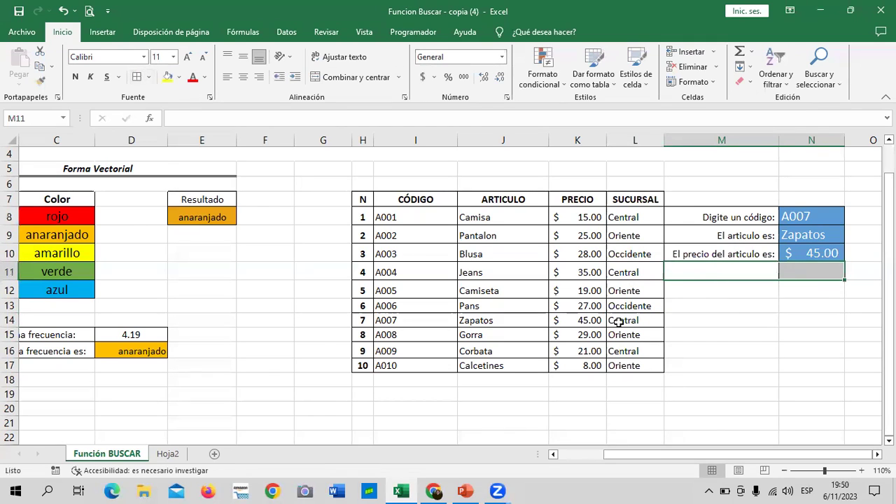
# Type a right-aligned Sucursal label in M11.
pyautogui.click(783, 364)
pyautogui.click(726, 267)
pyautogui.write('sucursa')
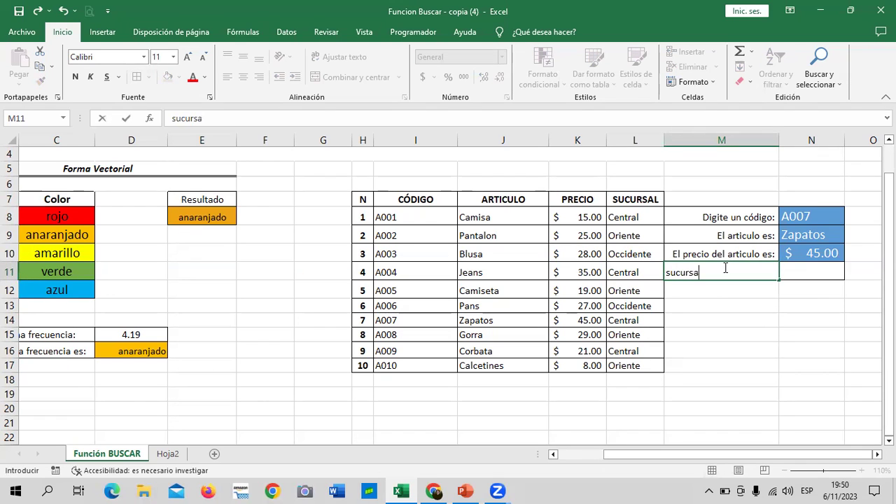
pyautogui.press('BackSpace')
pyautogui.press('BackSpace')
pyautogui.press('BackSpace')
pyautogui.write('Sucurs')
pyautogui.press('Return')
pyautogui.click(703, 266)
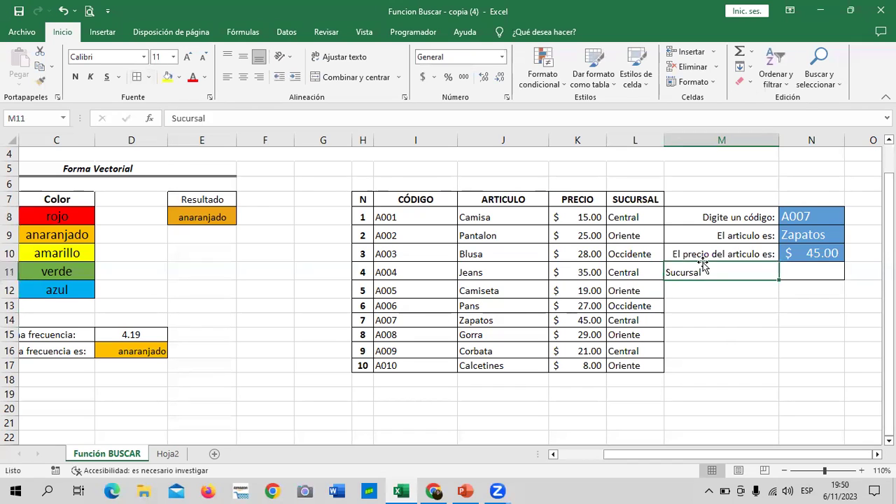
pyautogui.click(260, 81)
# Enter =BUSCAR(N8;I8:I17;L8:L17) in N11 to look up the branch.
pyautogui.press('Tab')
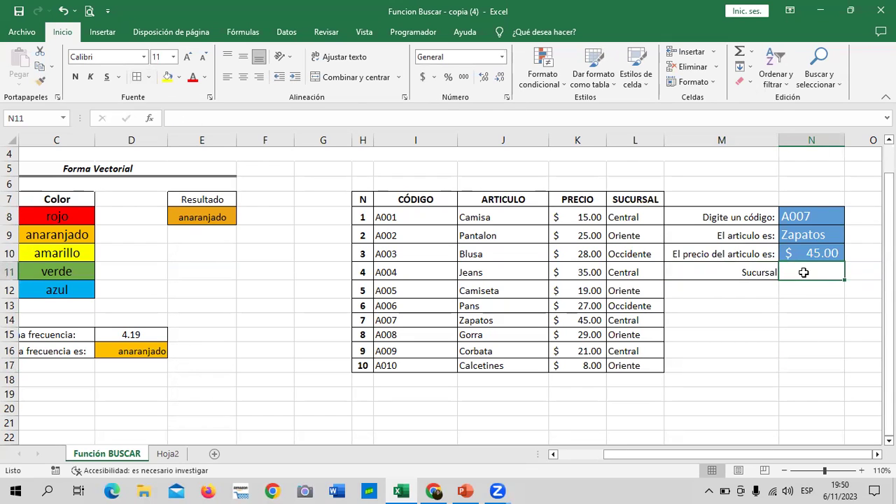
pyautogui.write('=')
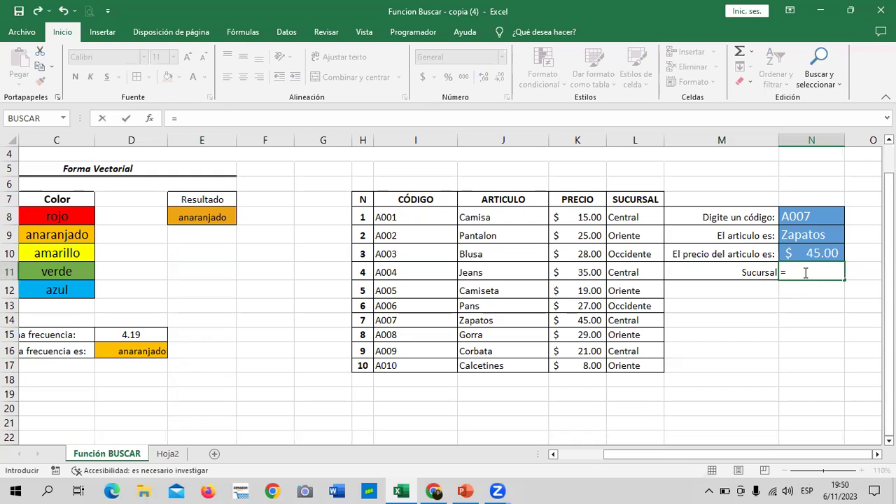
pyautogui.write('buscar')
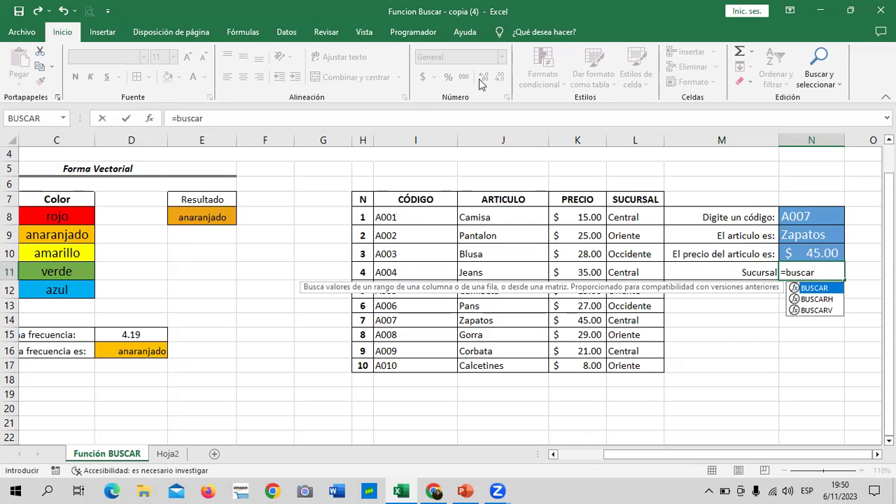
pyautogui.doubleClick(828, 288)
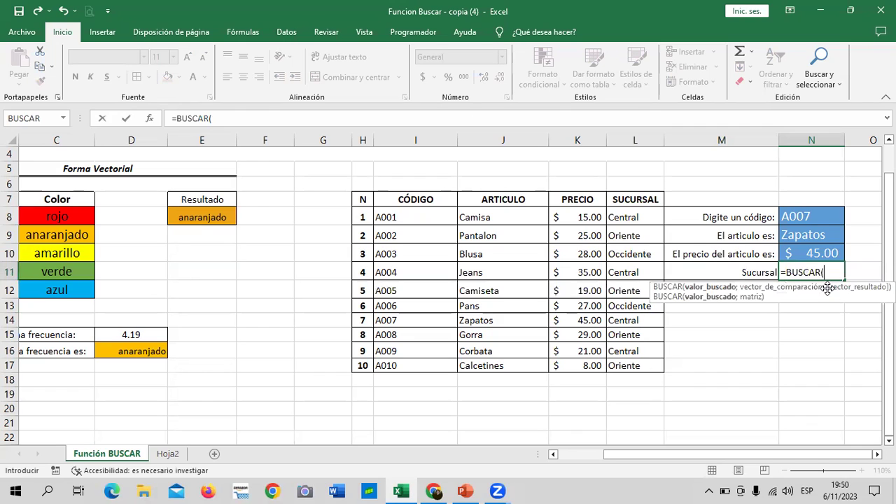
pyautogui.click(816, 217)
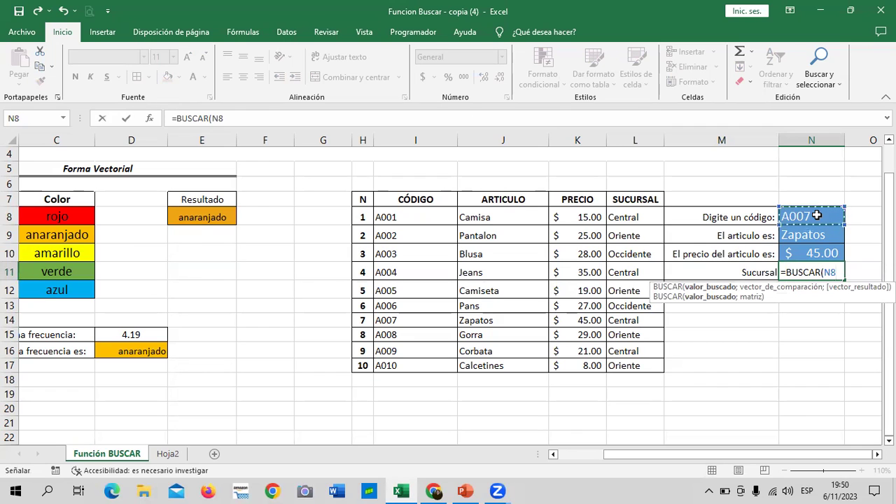
pyautogui.write(';')
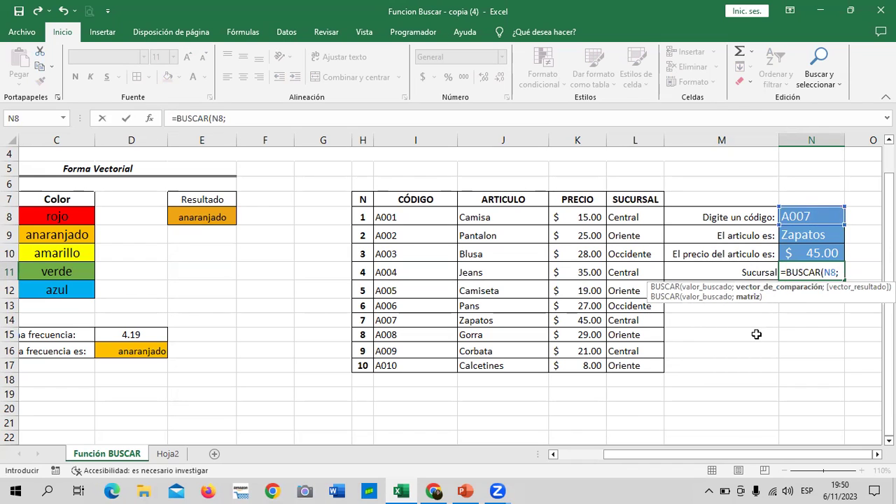
pyautogui.moveTo(429, 214); pyautogui.dragTo(444, 364)
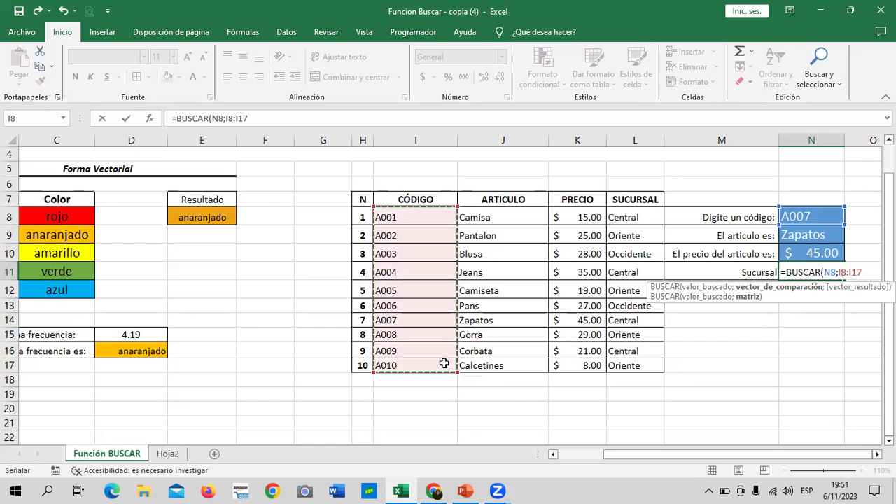
pyautogui.write(';')
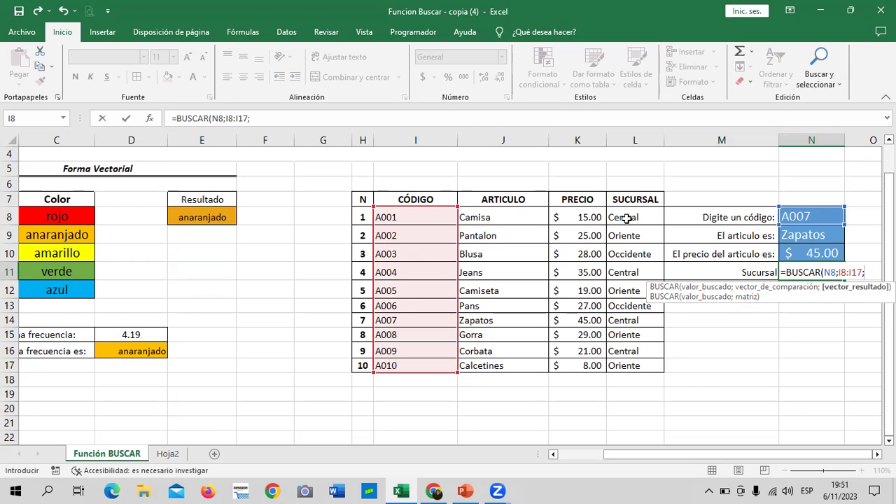
pyautogui.moveTo(629, 214); pyautogui.dragTo(643, 366)
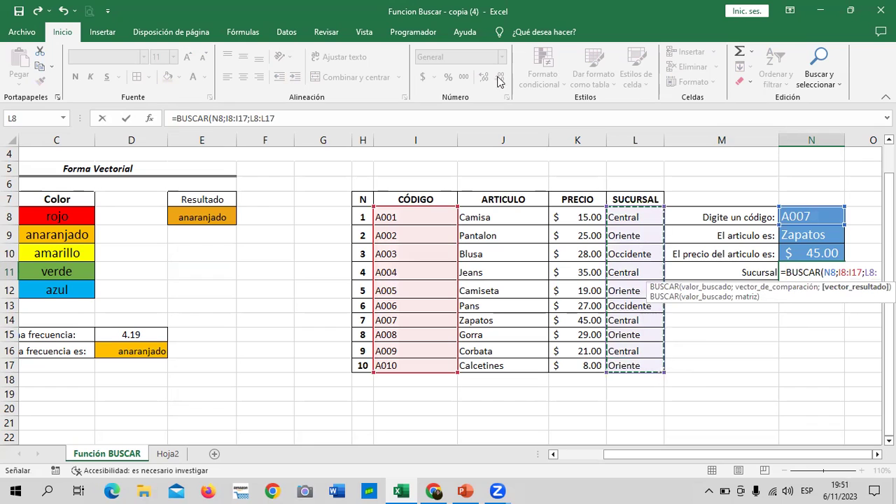
pyautogui.click(306, 119)
pyautogui.write(')')
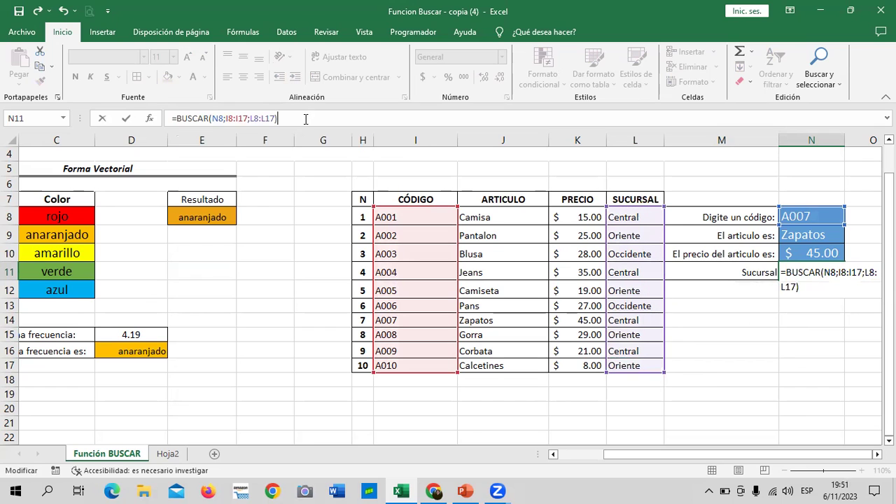
pyautogui.press('Return')
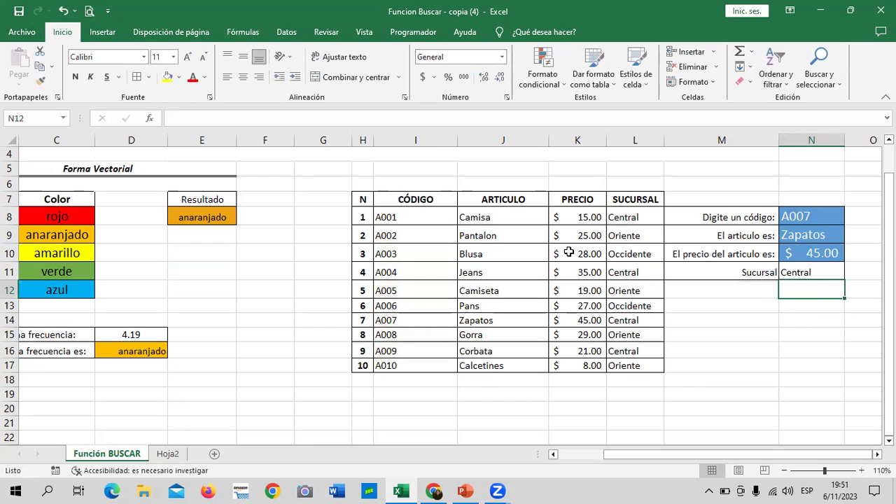
# Inspect the existing Sucursal and price BUSCAR formulas, leaving the price formula unchanged.
pyautogui.click(8, 306)
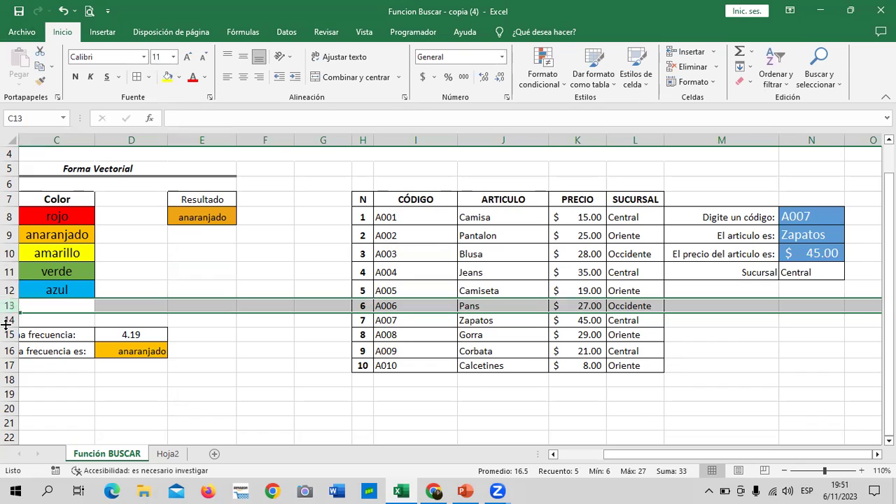
pyautogui.click(9, 320)
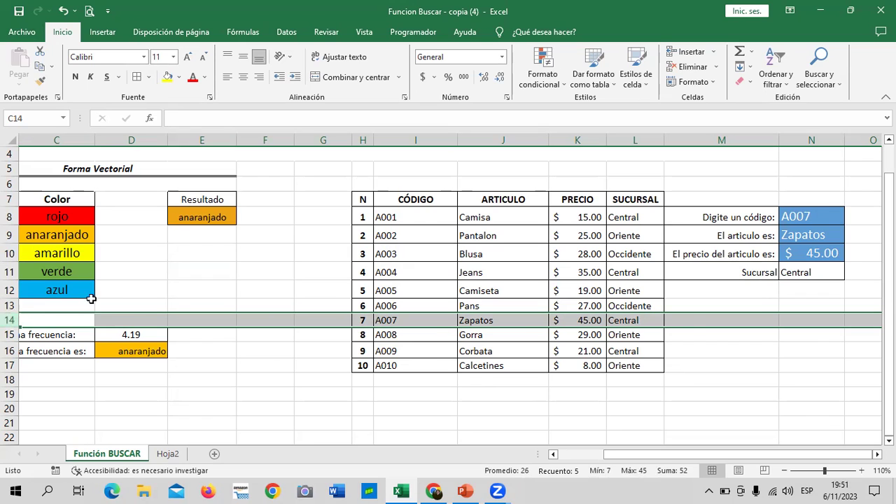
pyautogui.click(819, 270)
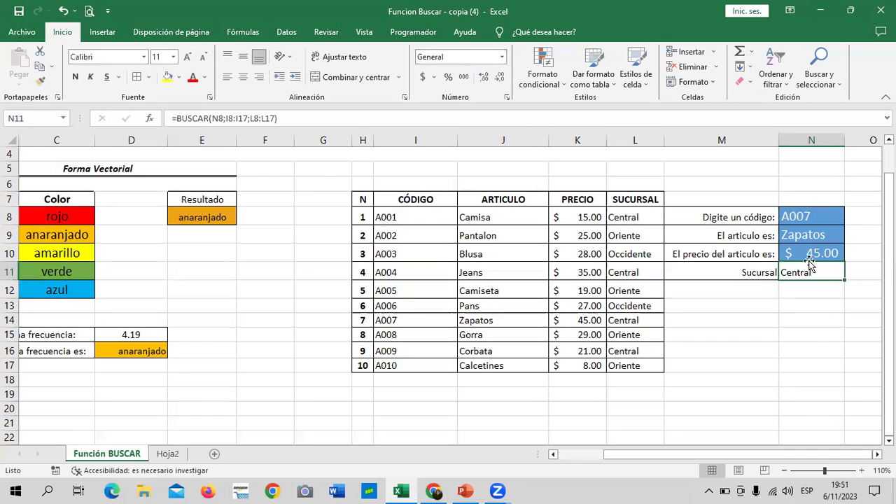
pyautogui.click(807, 255)
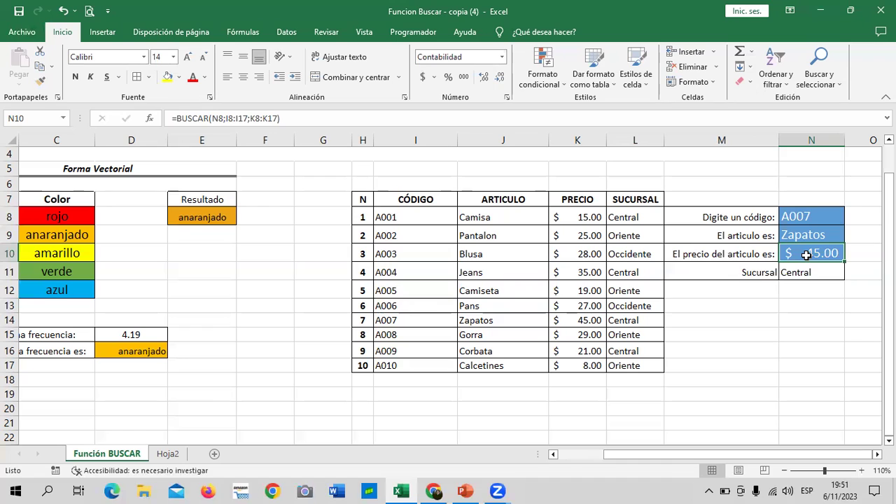
pyautogui.click(381, 120)
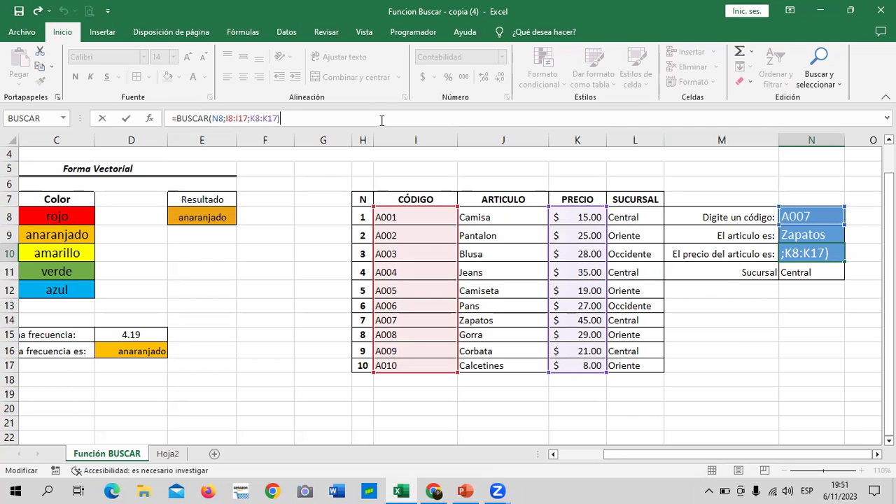
pyautogui.press('Return')
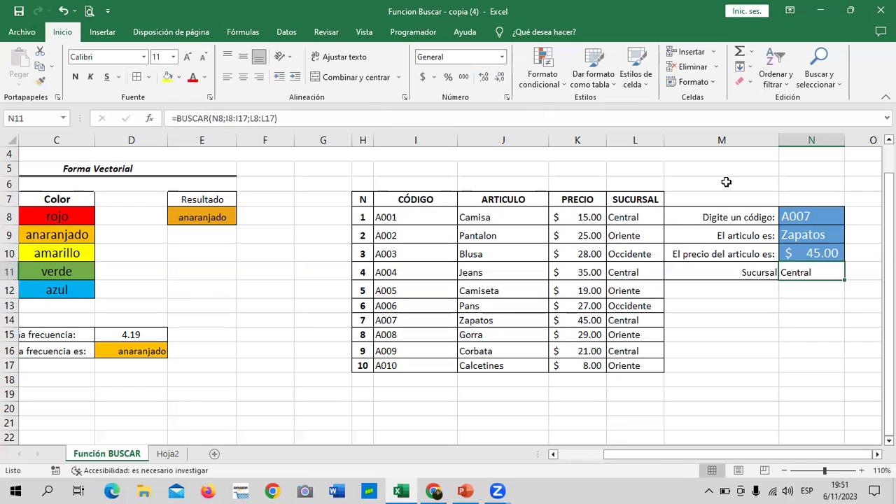
pyautogui.click(834, 391)
# Clear the Sucursal cell and start a new BUSCAR formula using code N8 and range I8:I17.
pyautogui.click(805, 265)
pyautogui.press('Delete')
pyautogui.click(811, 348)
pyautogui.click(817, 266)
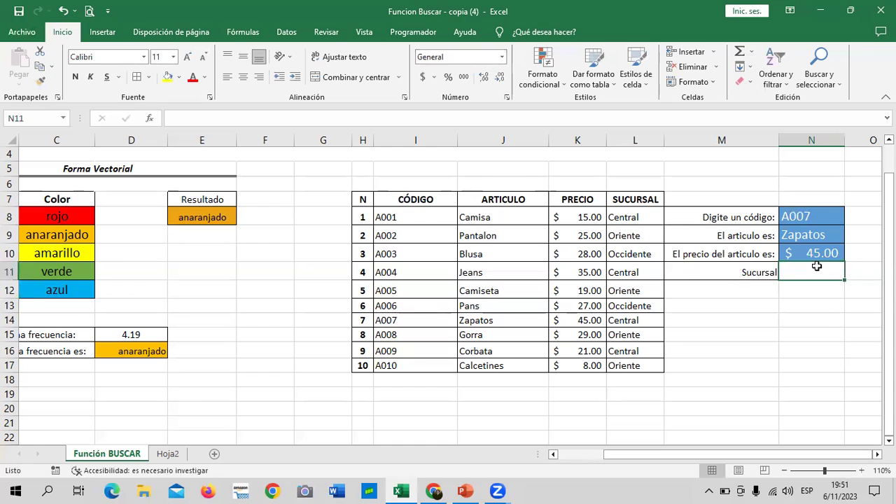
pyautogui.write('=')
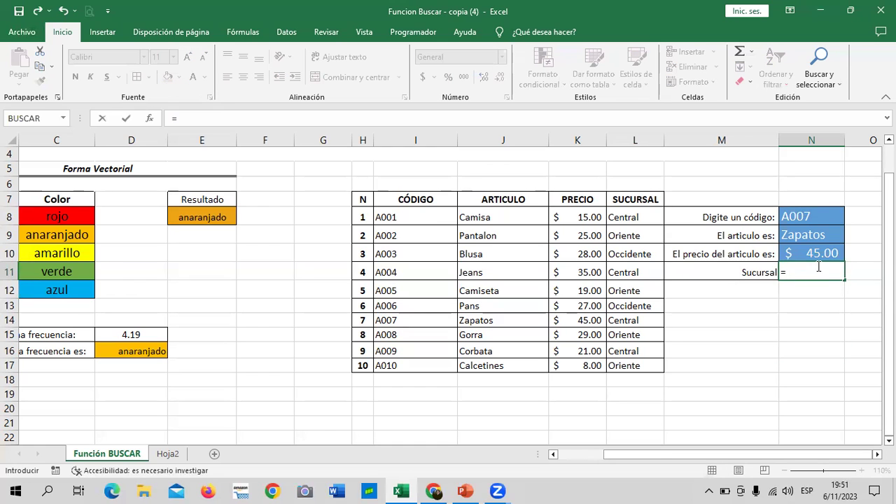
pyautogui.write('buscar')
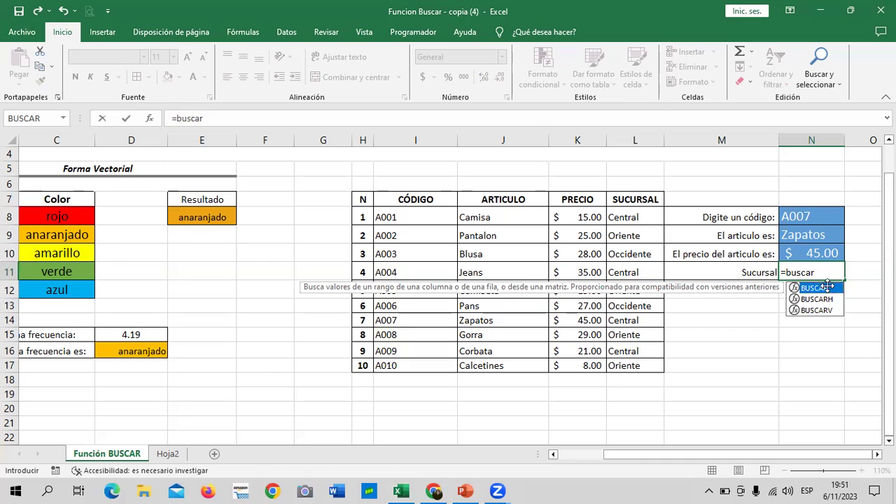
pyautogui.doubleClick(828, 286)
pyautogui.click(797, 216)
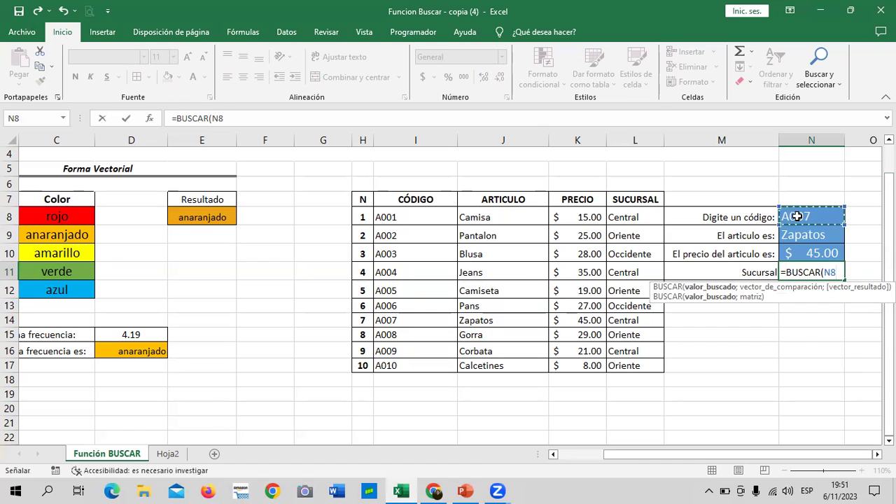
pyautogui.write(';')
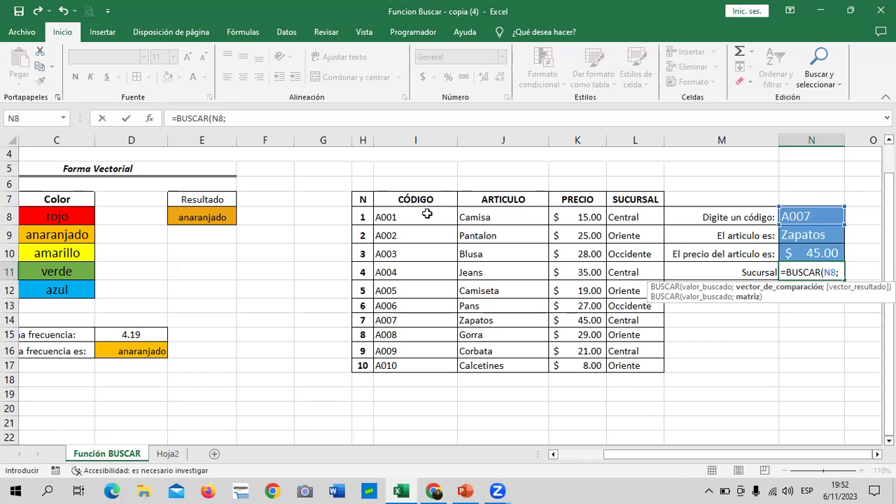
pyautogui.moveTo(427, 214); pyautogui.dragTo(424, 365)
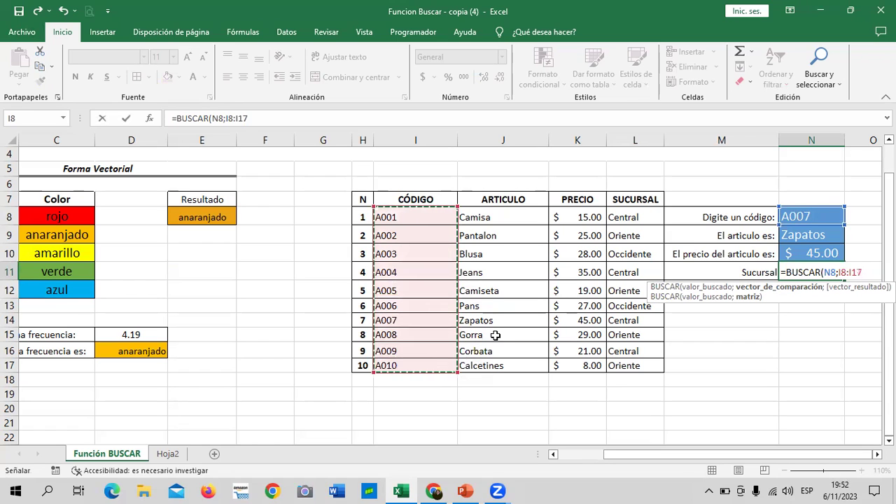
pyautogui.write(';')
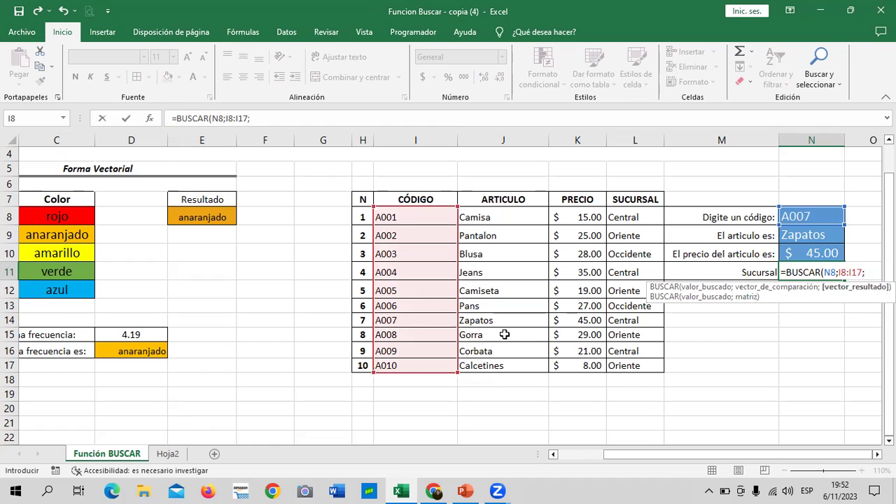
# Change the lookup range to the whole table, making the formula =BUSCAR(N8;I8:L17).
pyautogui.click(325, 118)
pyautogui.press('BackSpace')
pyautogui.press('BackSpace')
pyautogui.press('BackSpace')
pyautogui.press('BackSpace')
pyautogui.press('BackSpace')
pyautogui.press('BackSpace')
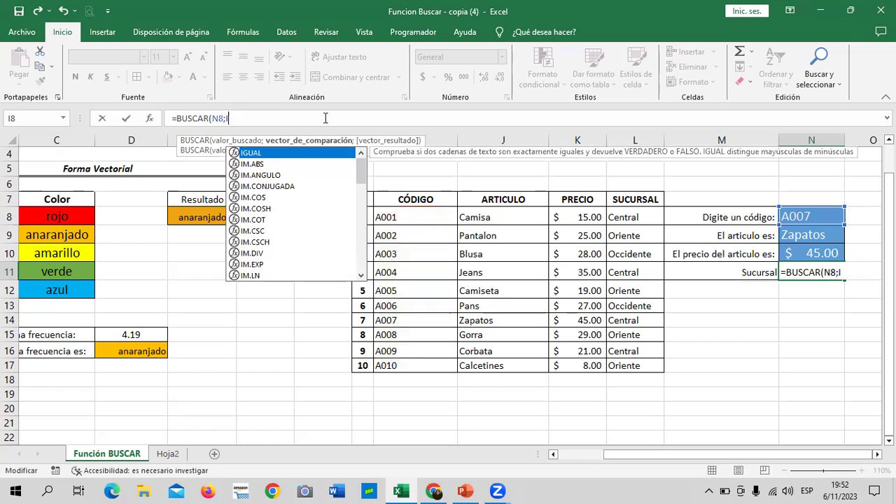
pyautogui.press('BackSpace')
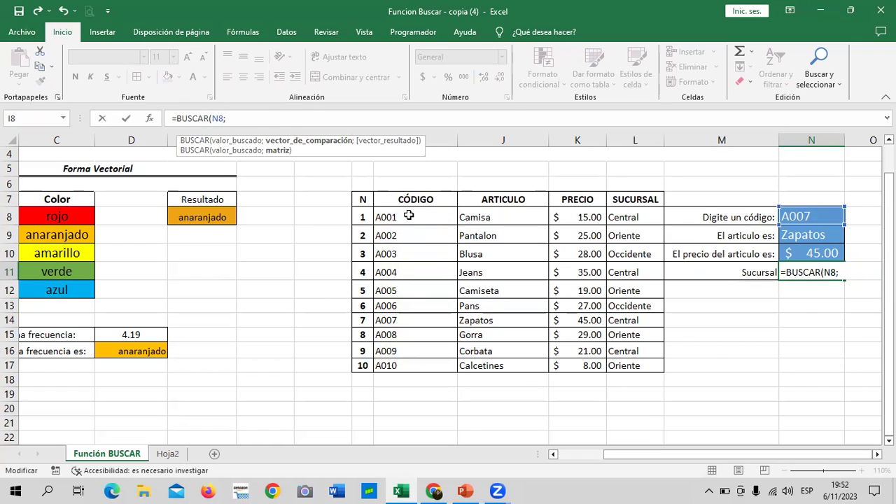
pyautogui.moveTo(414, 212)
pyautogui.mouseDown()
pyautogui.moveTo(576, 289)
pyautogui.moveTo(634, 366)
pyautogui.mouseUp()
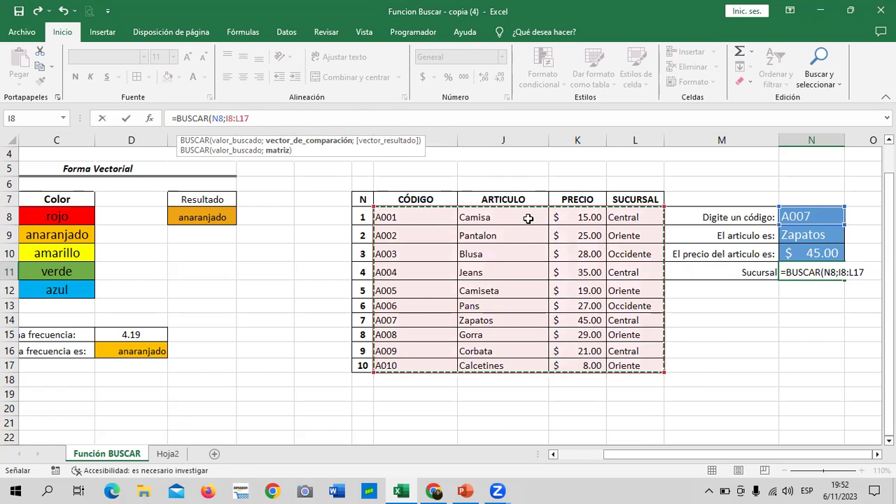
pyautogui.click(347, 120)
pyautogui.write(')')
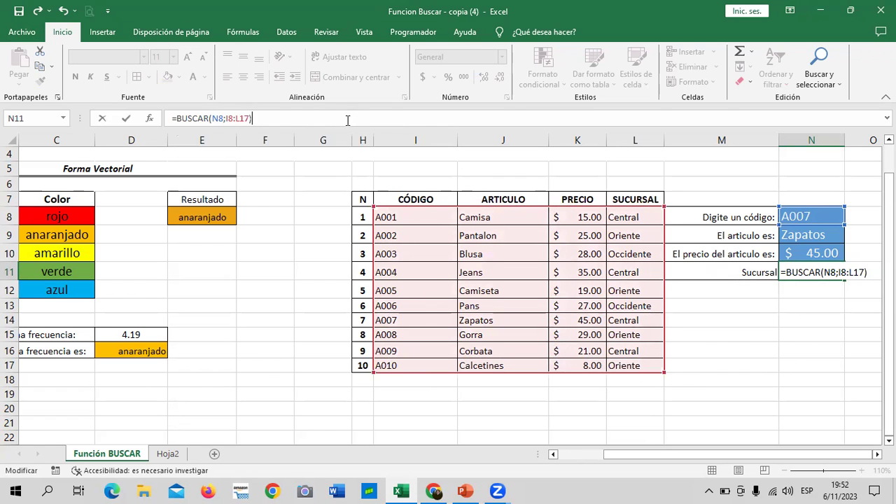
pyautogui.press('Return')
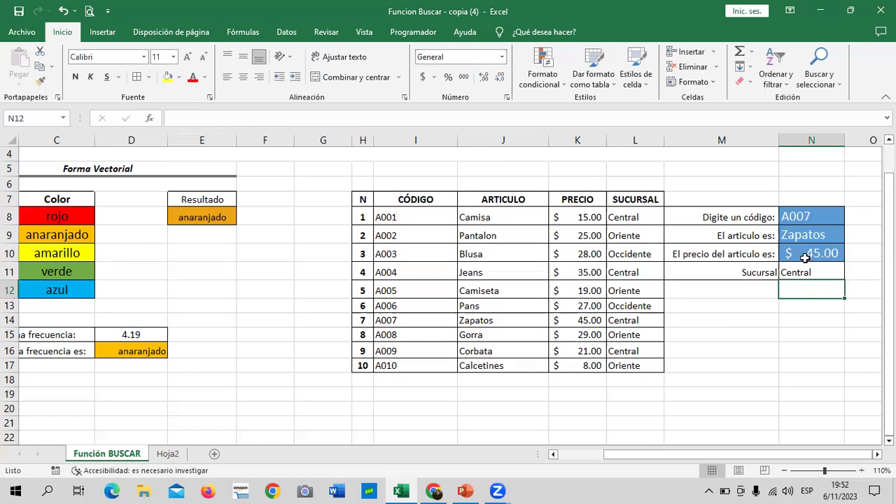
# Pick code A005 from the N8 list to confirm it returns Camiseta, $19.00 and Oriente.
pyautogui.click(801, 271)
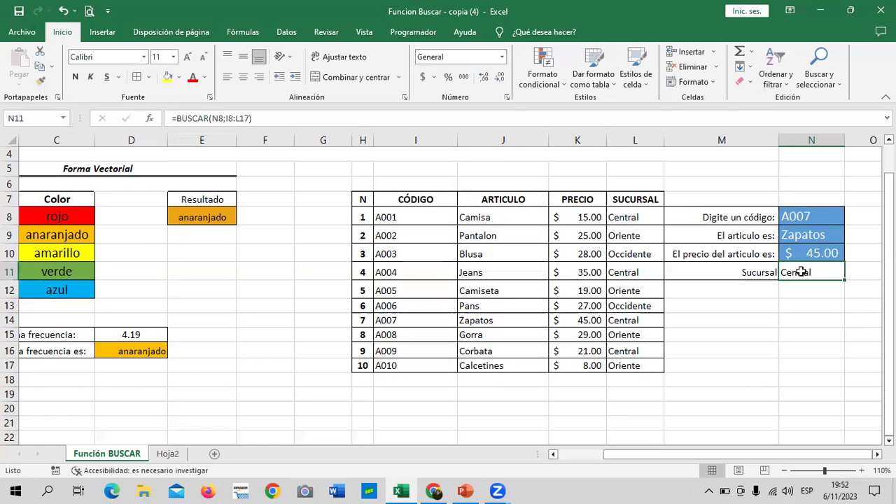
pyautogui.click(9, 318)
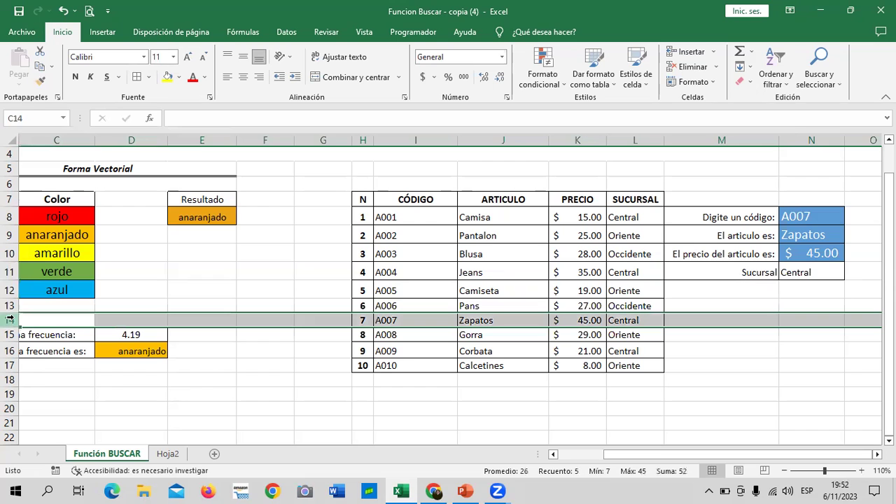
pyautogui.click(821, 221)
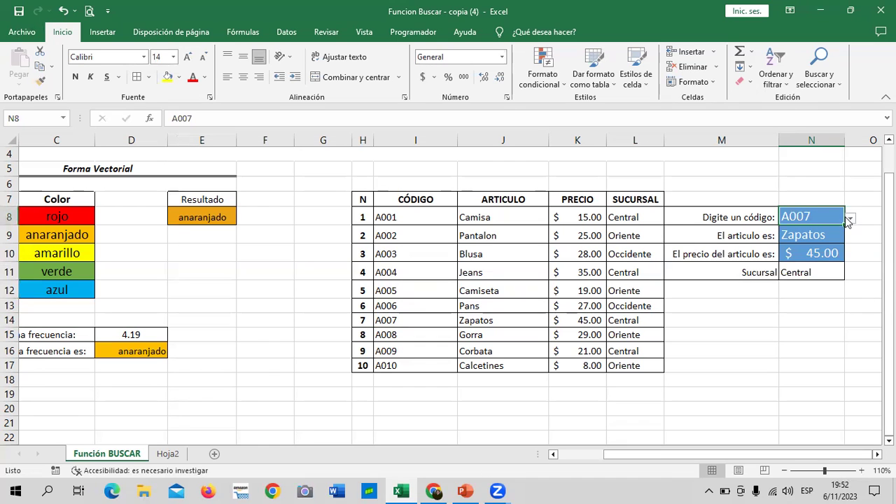
pyautogui.click(849, 219)
pyautogui.click(805, 249)
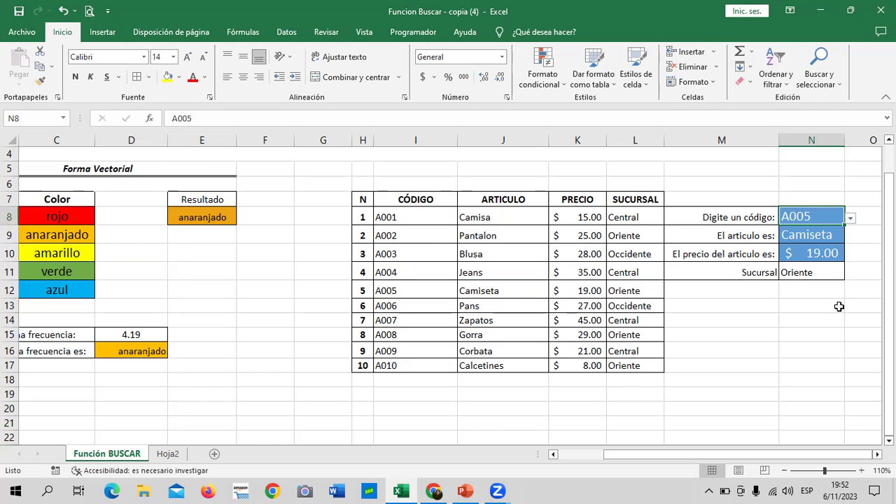
pyautogui.click(615, 291)
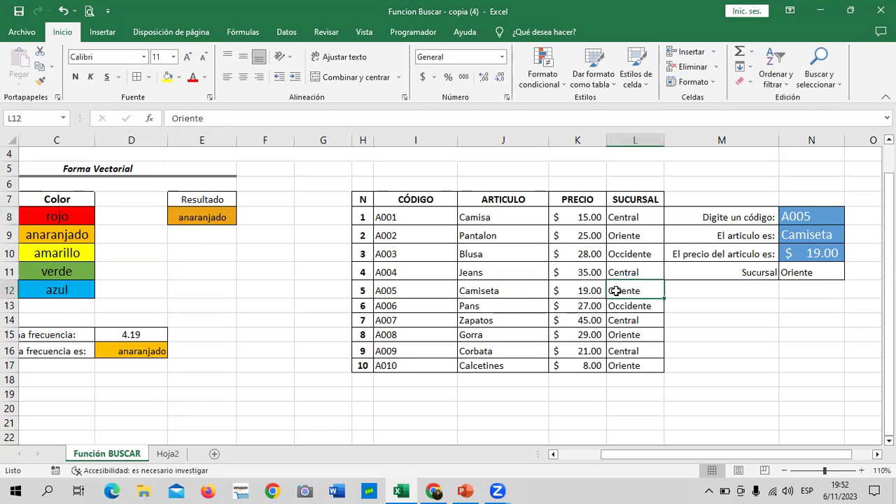
pyautogui.click(809, 270)
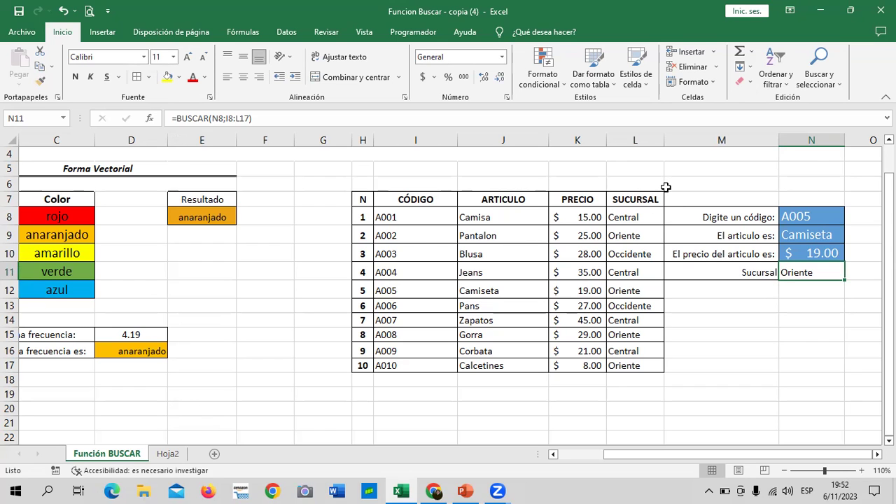
# Insert a new empty column at M after the SUCURSAL column.
pyautogui.click(762, 140)
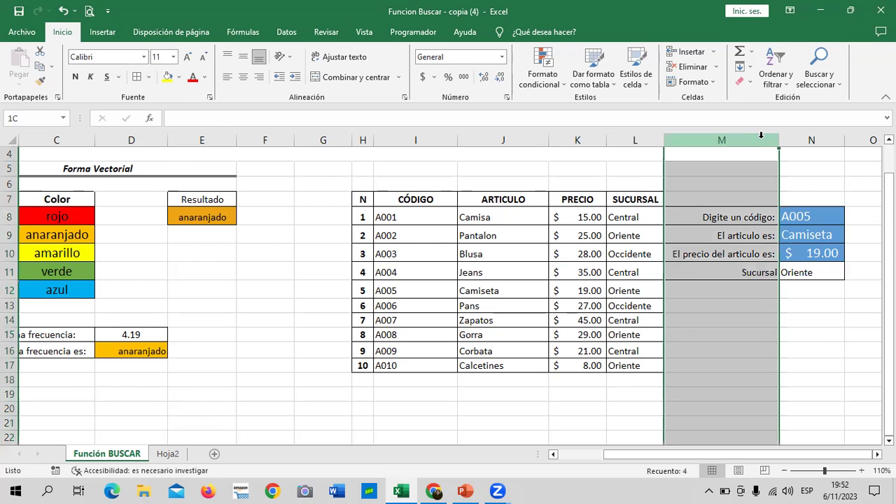
pyautogui.rightClick(762, 140)
pyautogui.click(678, 251)
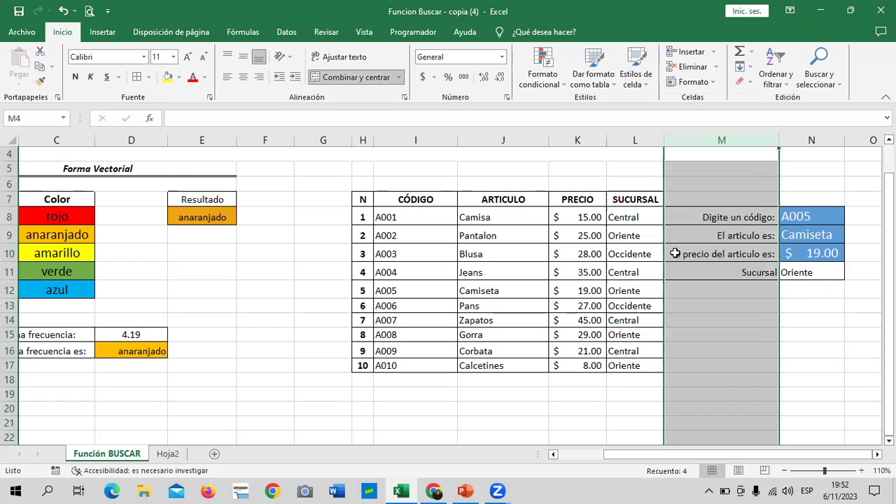
pyautogui.click(762, 331)
pyautogui.moveTo(692, 199); pyautogui.dragTo(700, 362)
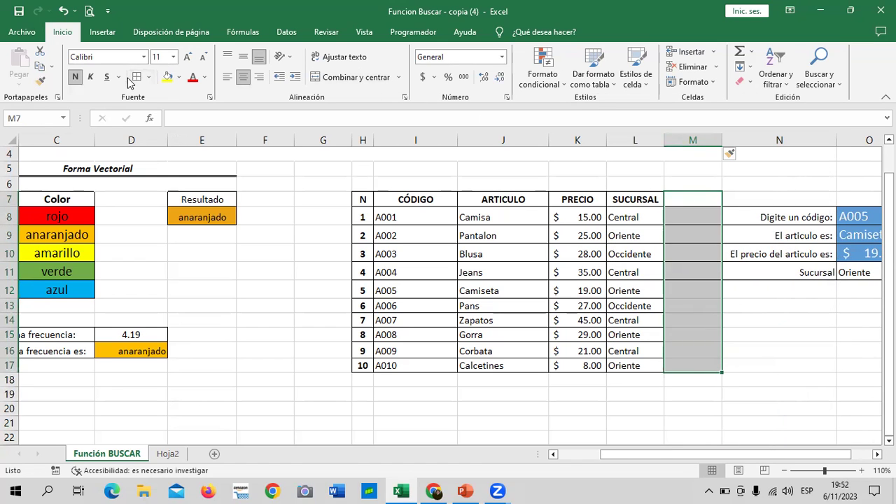
pyautogui.click(878, 454)
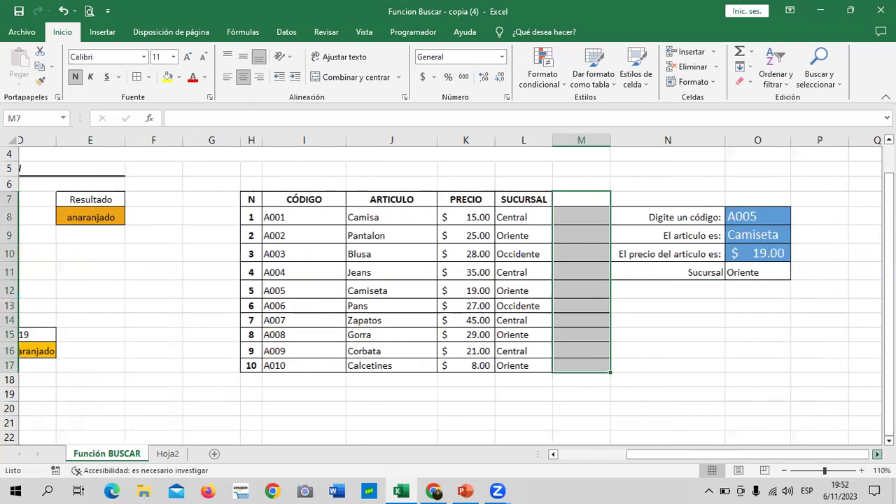
pyautogui.click(878, 454)
pyautogui.click(777, 364)
# Title the new column EXISTENCIAS in M7 and widen it to fit.
pyautogui.click(543, 198)
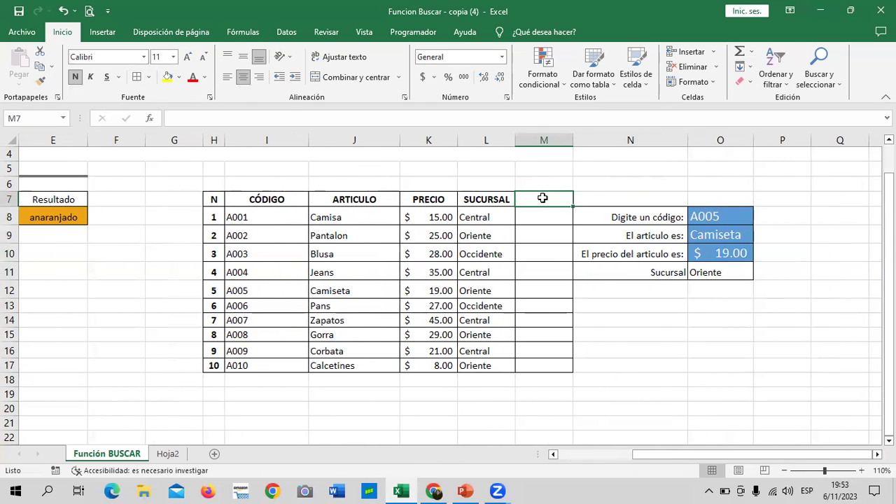
pyautogui.doubleClick(543, 198)
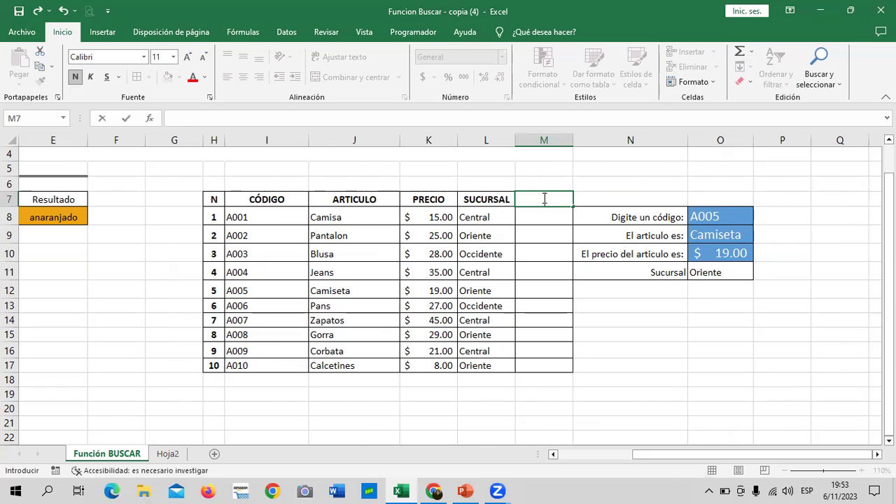
pyautogui.press('capslock')
pyautogui.write('EX')
pyautogui.write('ISTENCIAS')
pyautogui.press('Return')
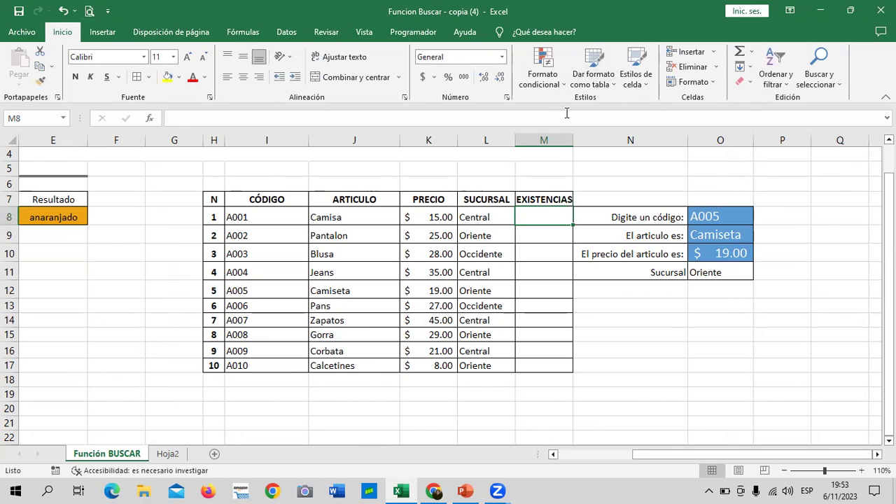
pyautogui.moveTo(573, 141); pyautogui.dragTo(579, 140)
# Enter stock values 4, 8, 10, 15, 6, 8, 12, 20, 15 and 14 in M8:M17.
pyautogui.click(602, 339)
pyautogui.click(544, 217)
pyautogui.write('4')
pyautogui.press('Return')
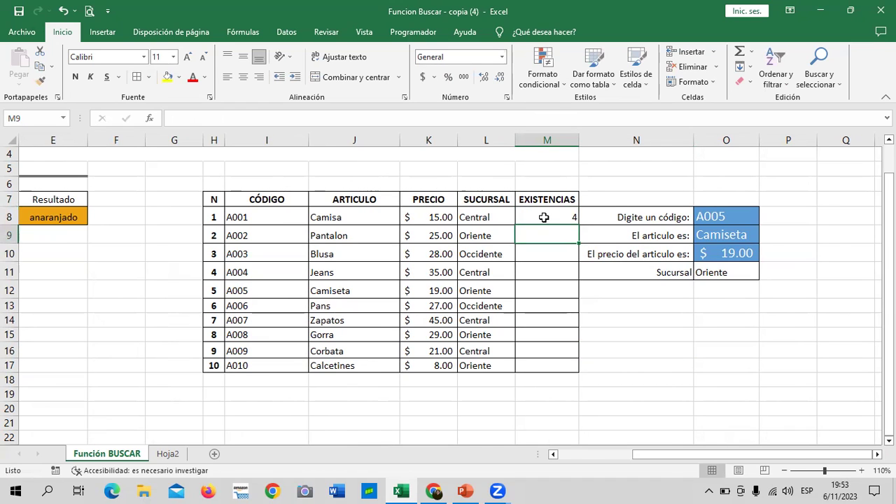
pyautogui.write('8')
pyautogui.press('Return')
pyautogui.write('10')
pyautogui.press('Return')
pyautogui.write('15')
pyautogui.press('Return')
pyautogui.write('6')
pyautogui.press('Return')
pyautogui.write('8')
pyautogui.press('Return')
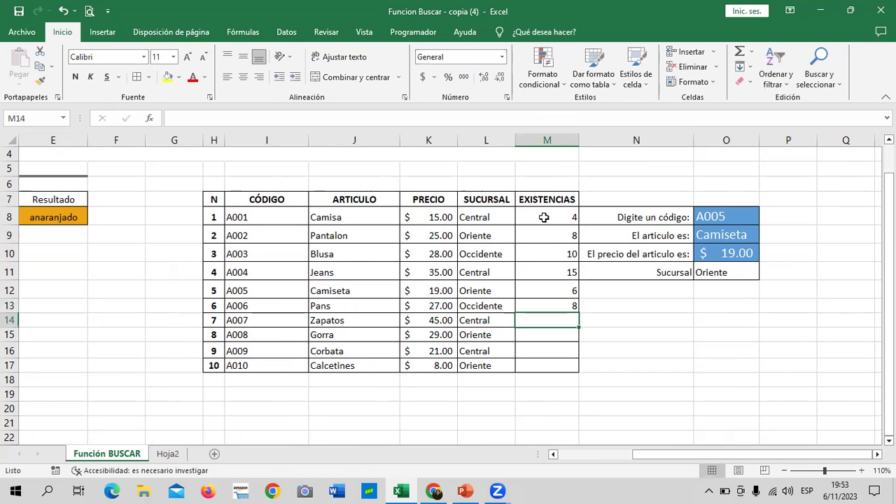
pyautogui.write('12')
pyautogui.press('Return')
pyautogui.write('20')
pyautogui.press('Return')
pyautogui.write('15')
pyautogui.press('Return')
pyautogui.write('14')
pyautogui.press('Return')
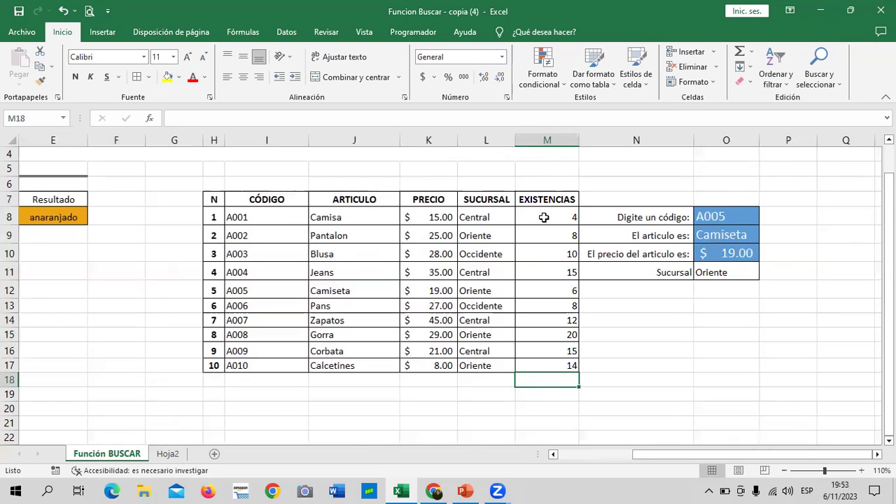
pyautogui.click(700, 376)
pyautogui.click(644, 292)
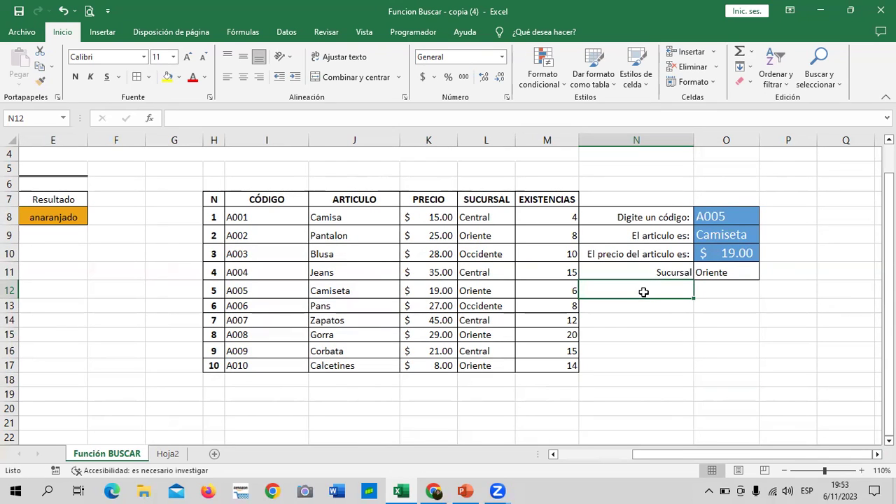
# Add an Existencias label below Sucursal in the lookup form.
pyautogui.write('e')
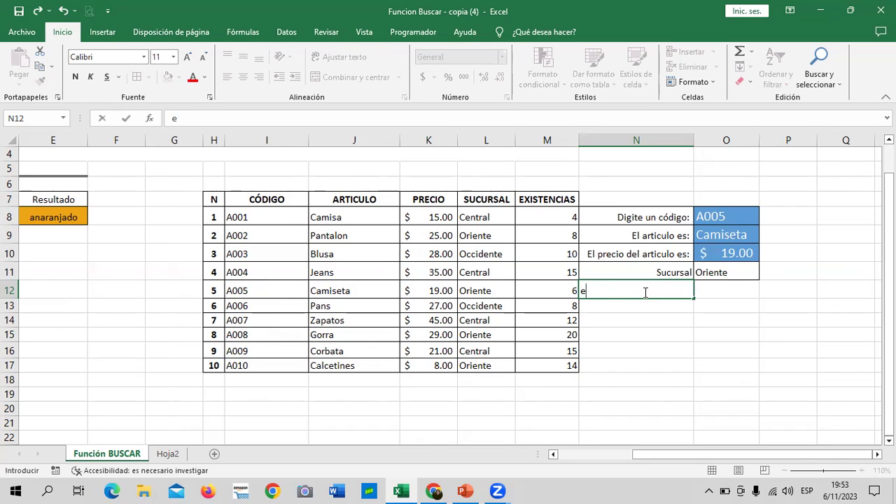
pyautogui.write('XISTENCIAS')
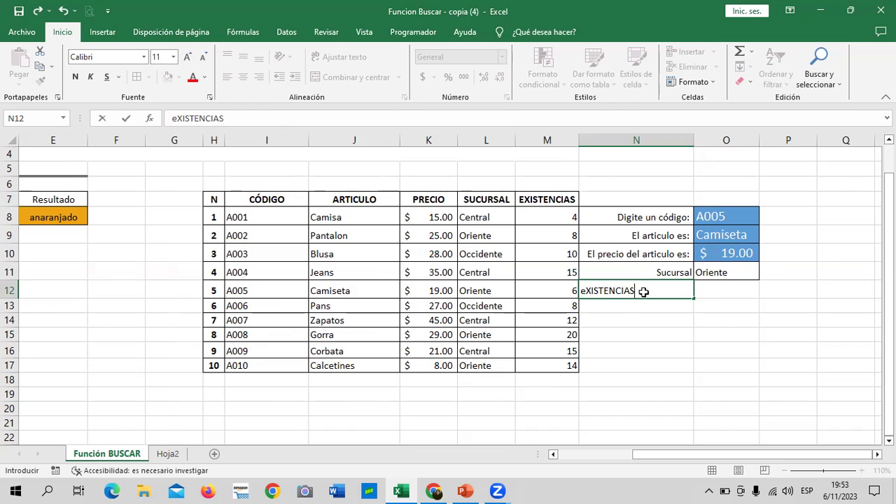
pyautogui.press('Return')
pyautogui.click(748, 349)
pyautogui.click(611, 290)
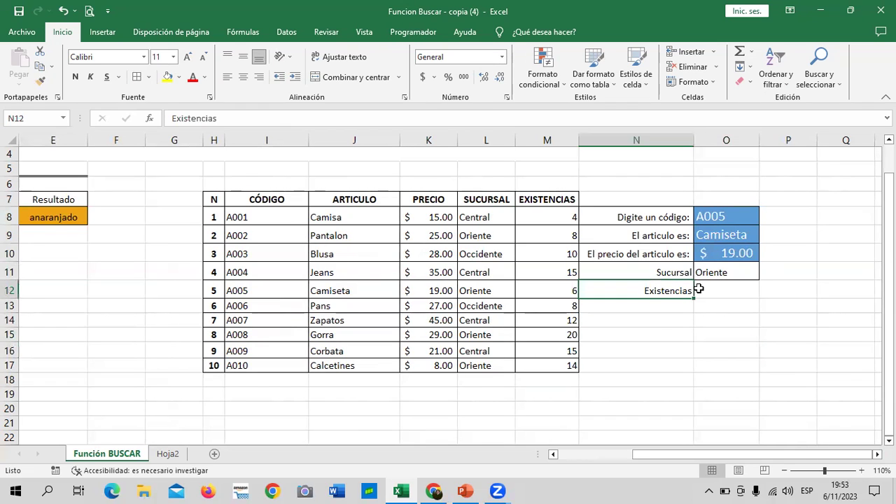
pyautogui.moveTo(699, 288); pyautogui.dragTo(701, 289)
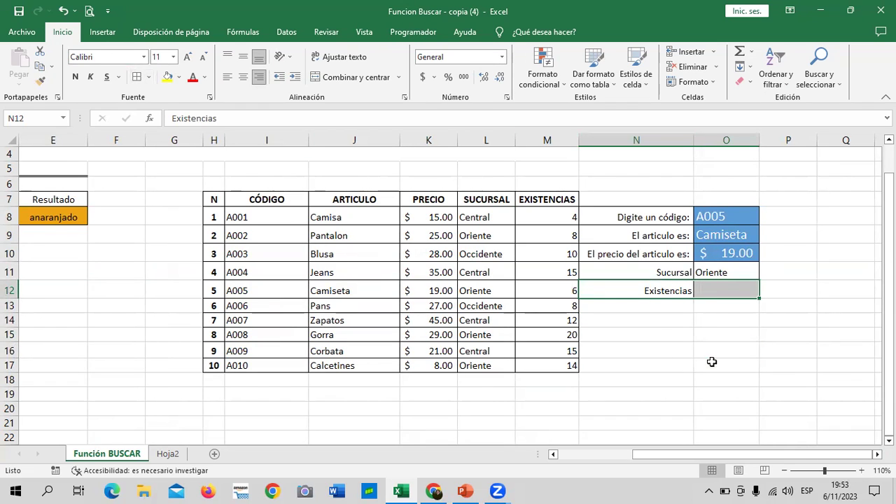
# Give O8:O12 the orange Énfasis2 cell style, font size 12 and centred text.
pyautogui.moveTo(726, 216); pyautogui.dragTo(726, 290)
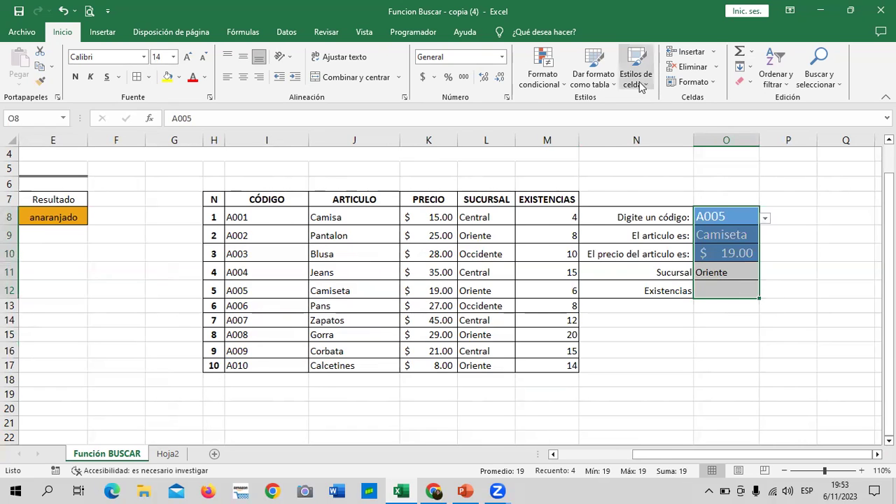
pyautogui.click(639, 85)
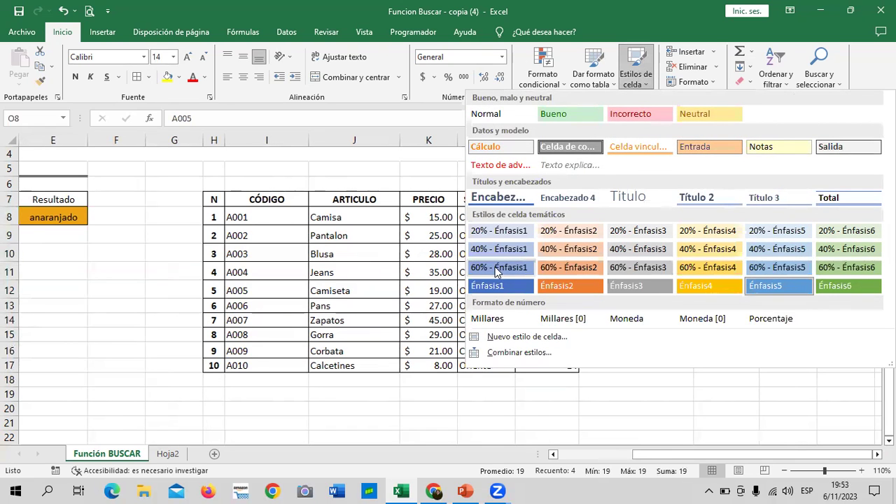
pyautogui.click(564, 285)
pyautogui.click(755, 366)
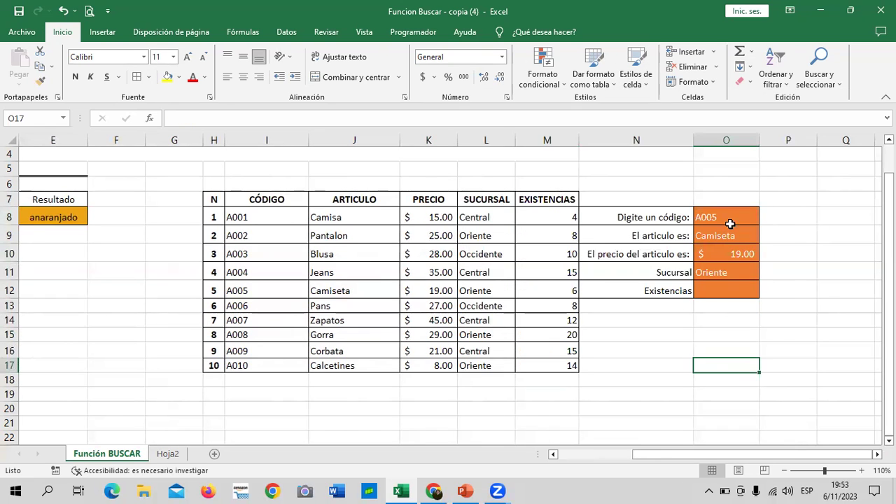
pyautogui.moveTo(730, 223); pyautogui.dragTo(730, 287)
pyautogui.click(185, 57)
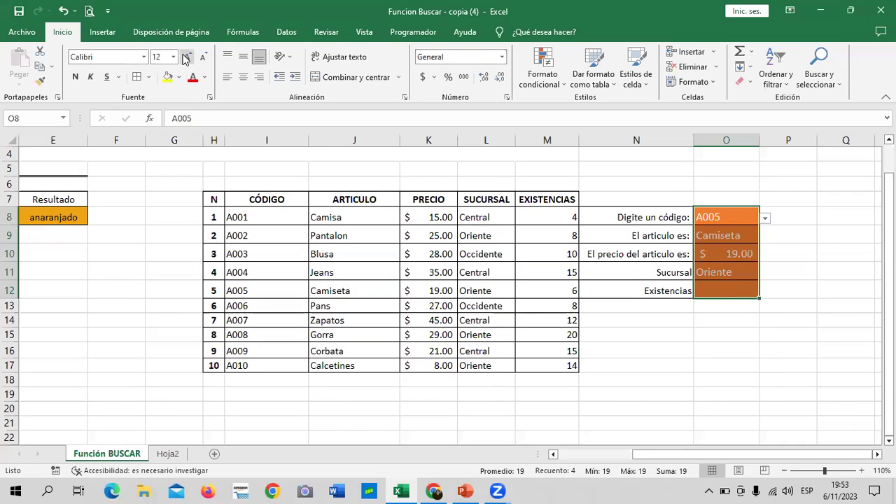
pyautogui.click(243, 81)
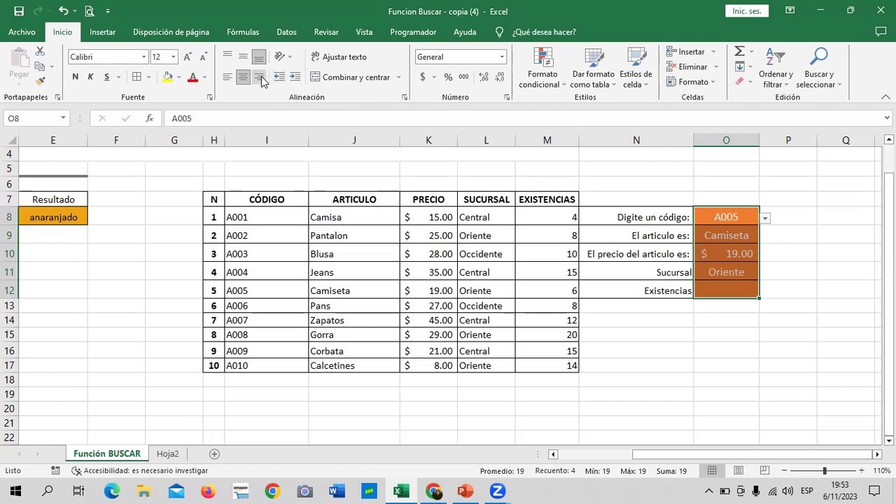
pyautogui.click(261, 79)
pyautogui.click(244, 77)
pyautogui.click(738, 333)
pyautogui.click(719, 283)
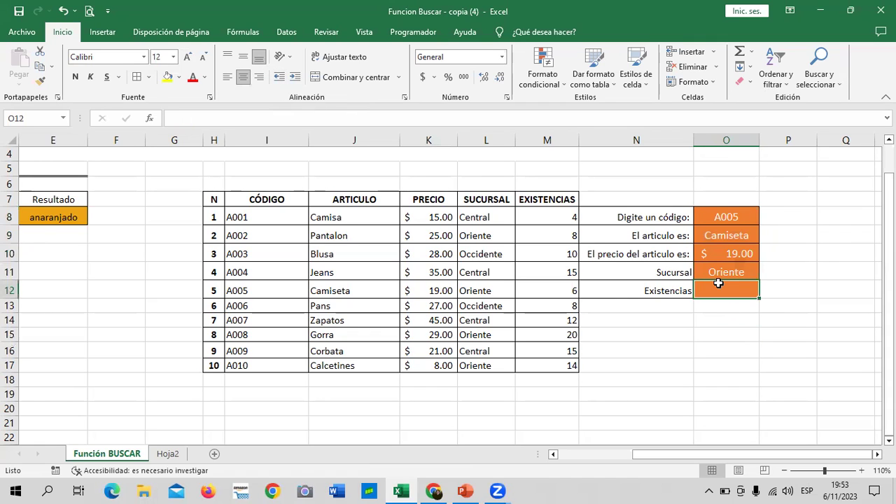
# Enter =BUSCAR(O8;I8:M17) in O12 so Existencias returns 6 for code A005.
pyautogui.write('=buscar')
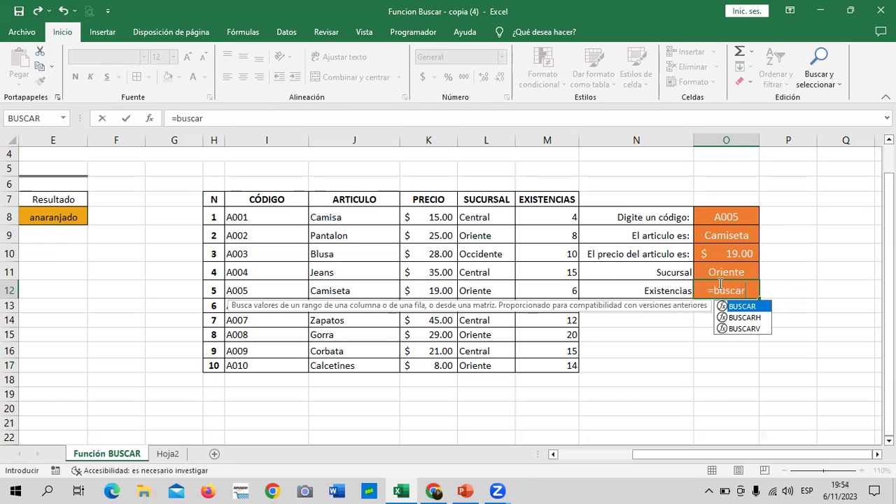
pyautogui.doubleClick(762, 306)
pyautogui.click(739, 218)
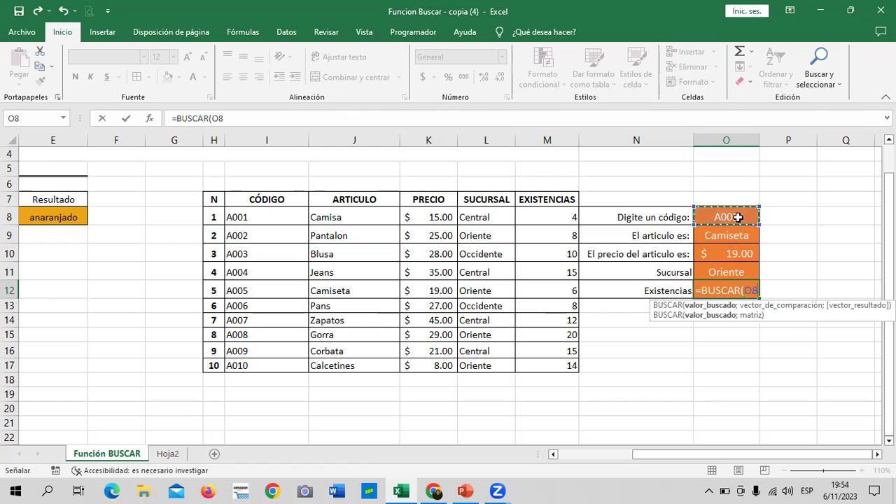
pyautogui.write(';')
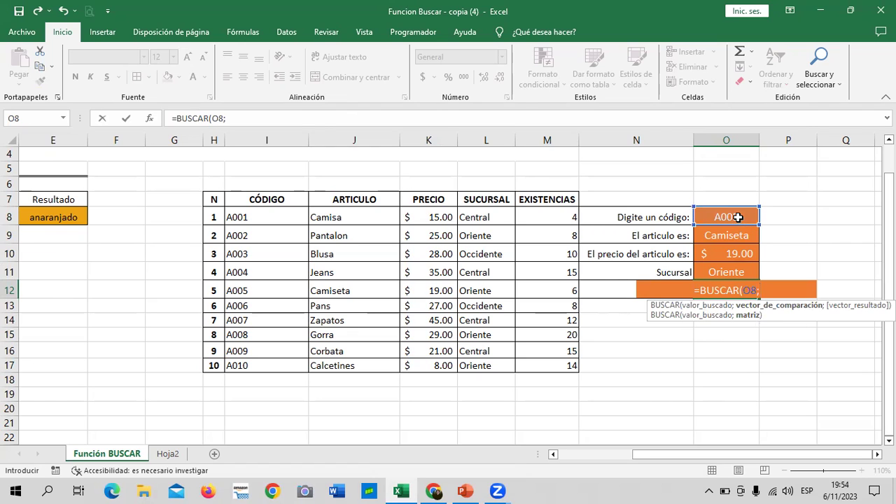
pyautogui.moveTo(260, 218); pyautogui.dragTo(538, 358)
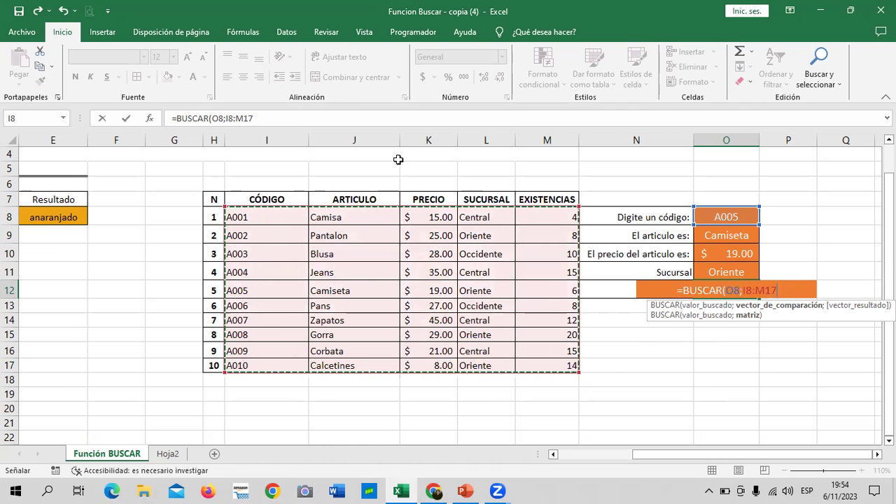
pyautogui.click(346, 119)
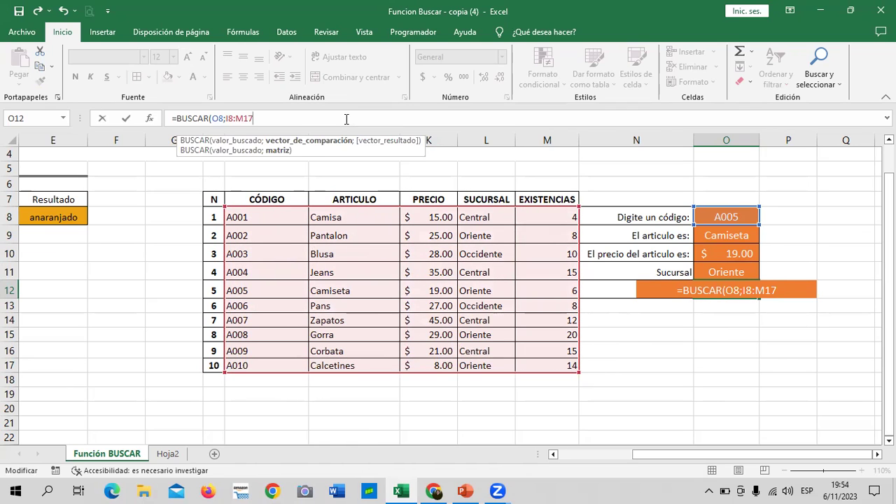
pyautogui.write(')')
pyautogui.press('Return')
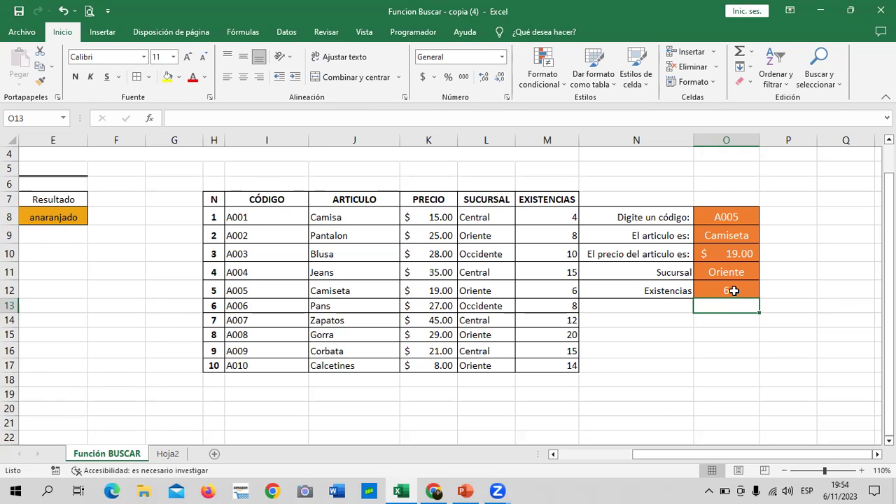
pyautogui.click(734, 290)
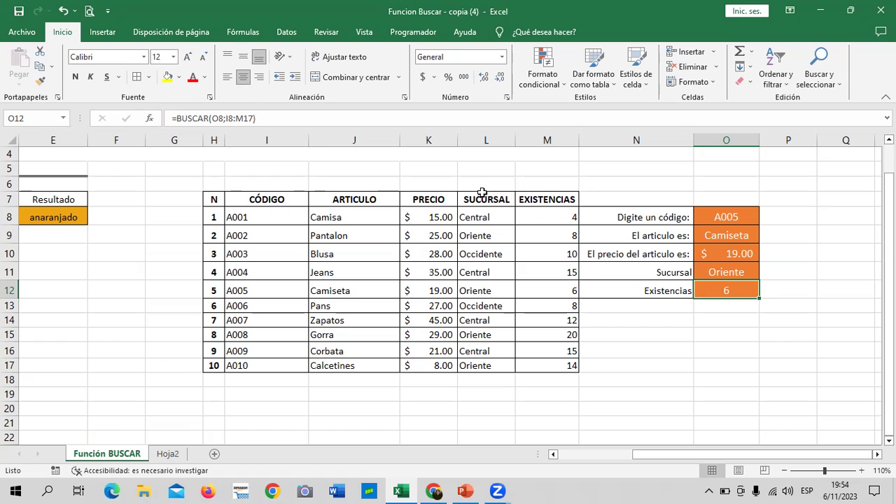
# Narrow the ARTICULO and CÓDIGO columns slightly.
pyautogui.moveTo(400, 140); pyautogui.dragTo(395, 141)
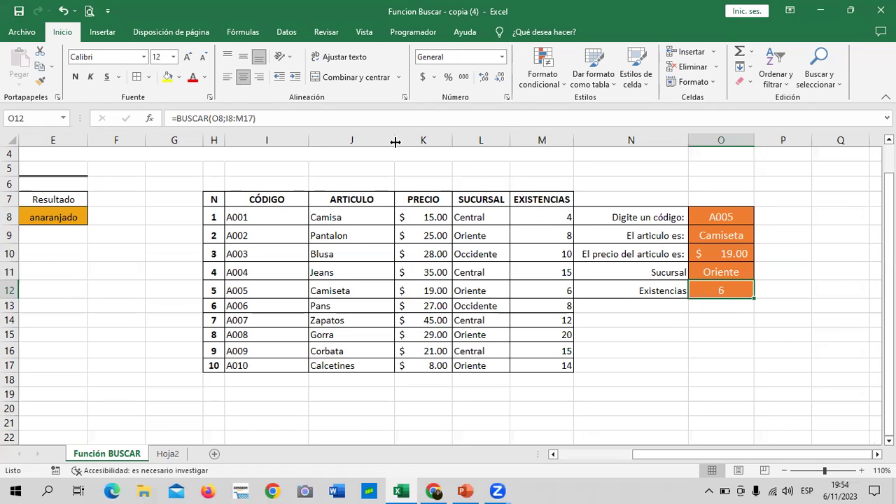
pyautogui.moveTo(311, 138); pyautogui.dragTo(301, 138)
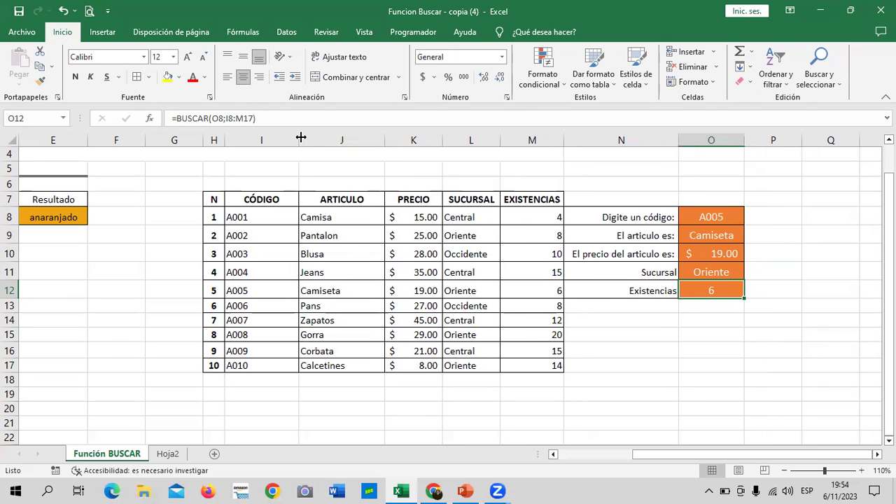
pyautogui.click(280, 215)
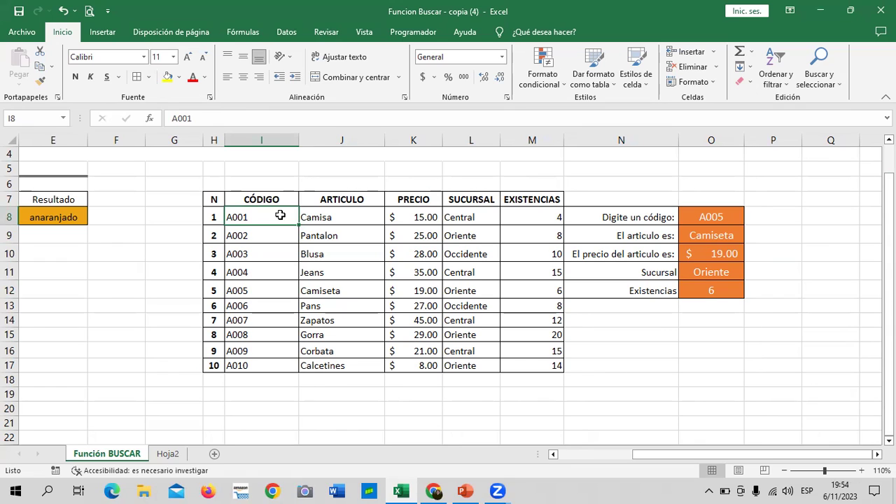
# Test the lookups by choosing codes A003, A006 and finally A010 from the O8 list.
pyautogui.click(699, 221)
pyautogui.click(750, 218)
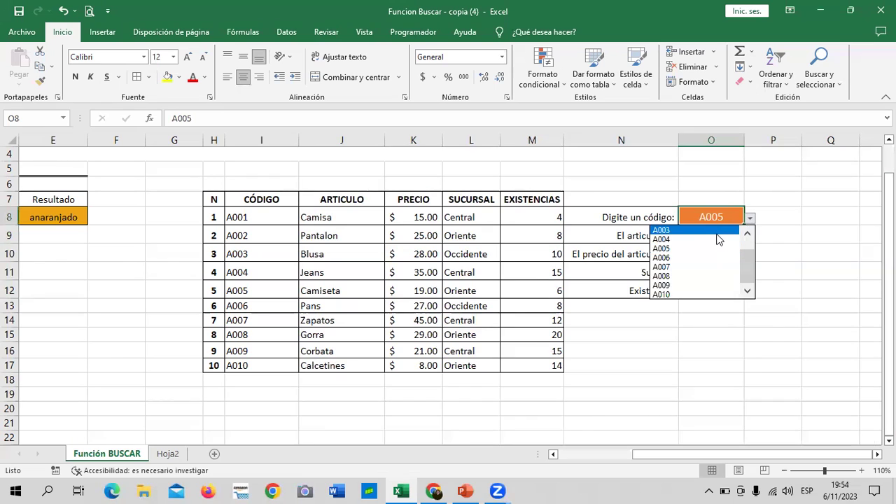
pyautogui.click(673, 247)
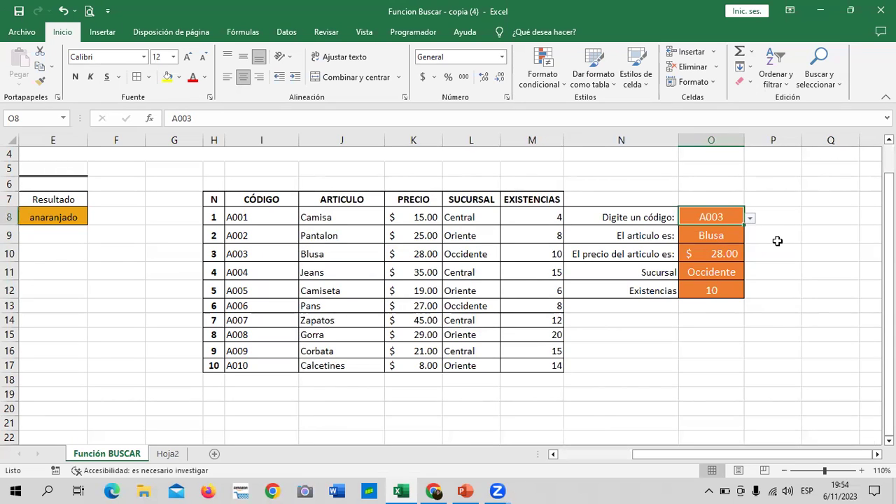
pyautogui.click(750, 219)
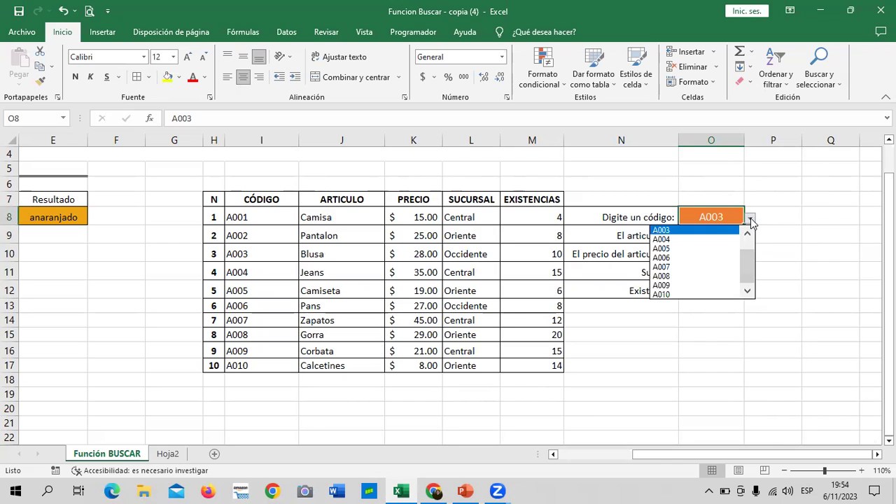
pyautogui.click(708, 258)
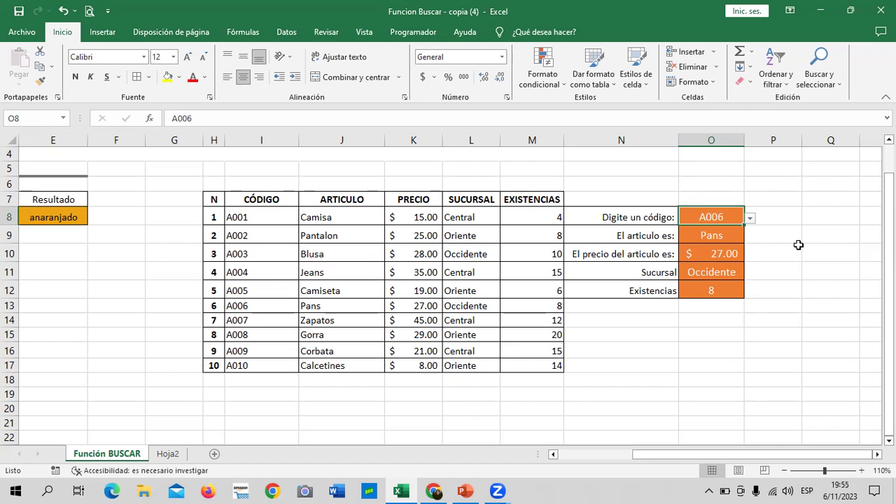
pyautogui.click(751, 218)
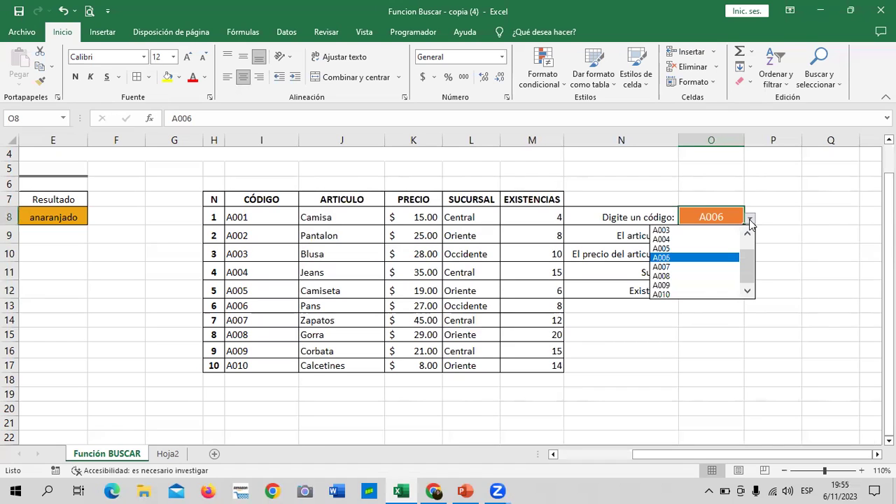
pyautogui.click(704, 295)
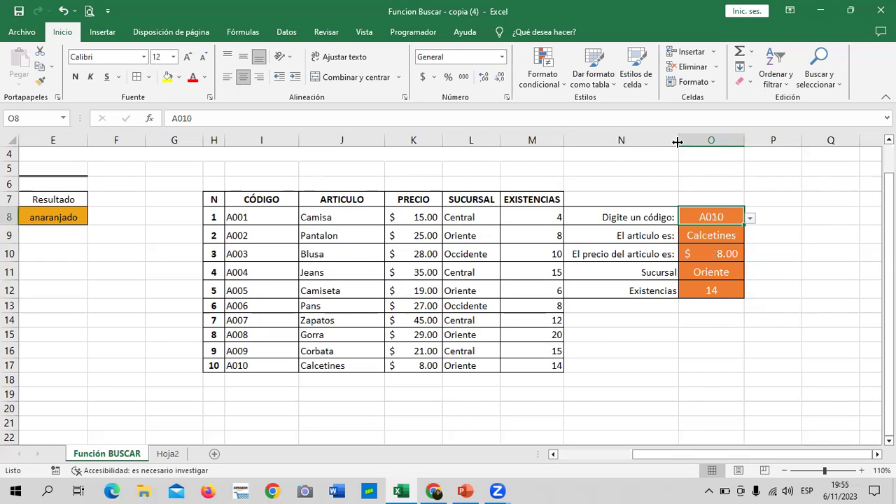
# Narrow label column N by dragging its border left.
pyautogui.moveTo(678, 142); pyautogui.dragTo(678, 140)
pyautogui.click(753, 382)
pyautogui.click(767, 219)
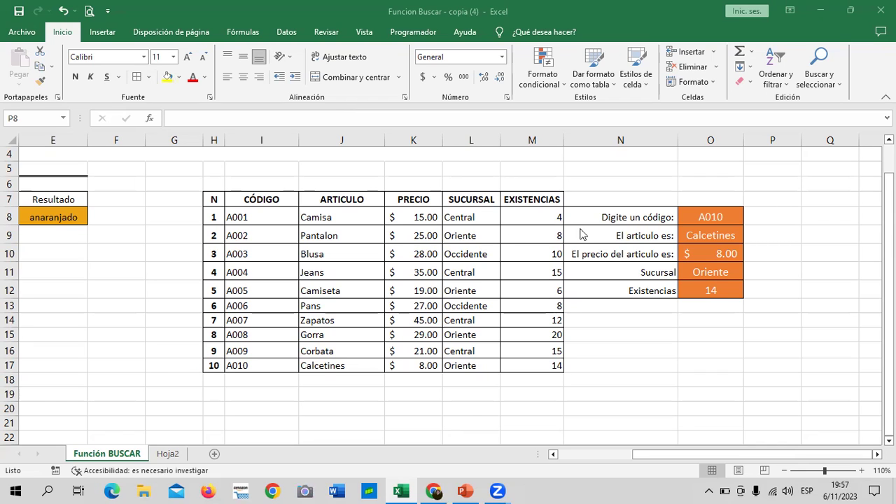
pyautogui.click(174, 443)
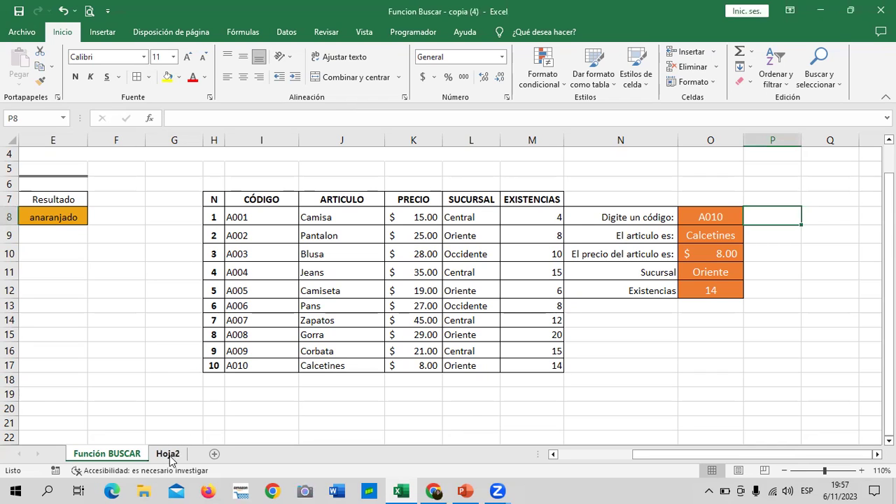
# Review the Hoja2 commission table, where a $2,700.00 sale shows a 51% commission.
pyautogui.click(169, 455)
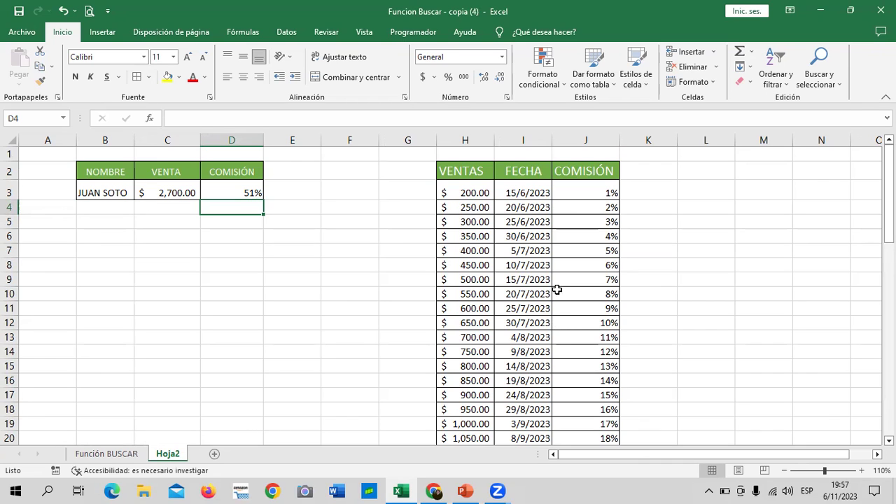
pyautogui.scroll(-5, 519, 320)
pyautogui.scroll(-1, 522, 322)
pyautogui.scroll(-4, 527, 323)
pyautogui.scroll(1, 500, 343)
pyautogui.scroll(1, 327, 398)
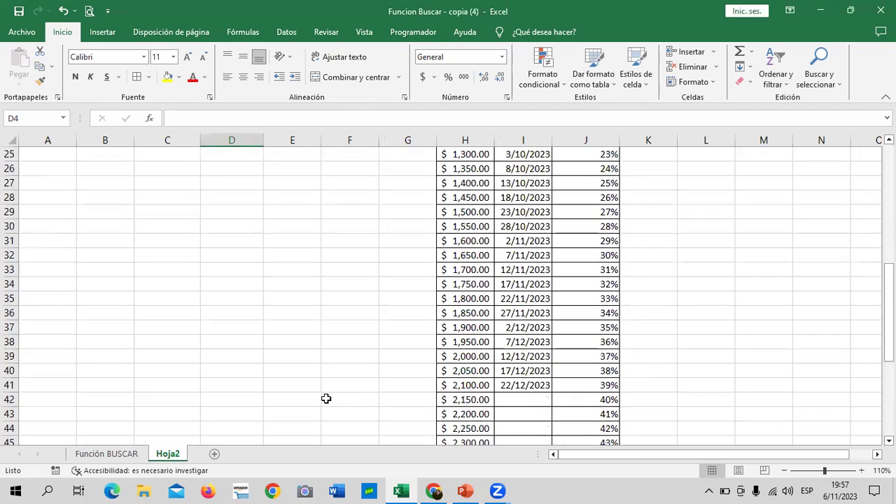
pyautogui.scroll(4, 368, 382)
pyautogui.scroll(4, 381, 404)
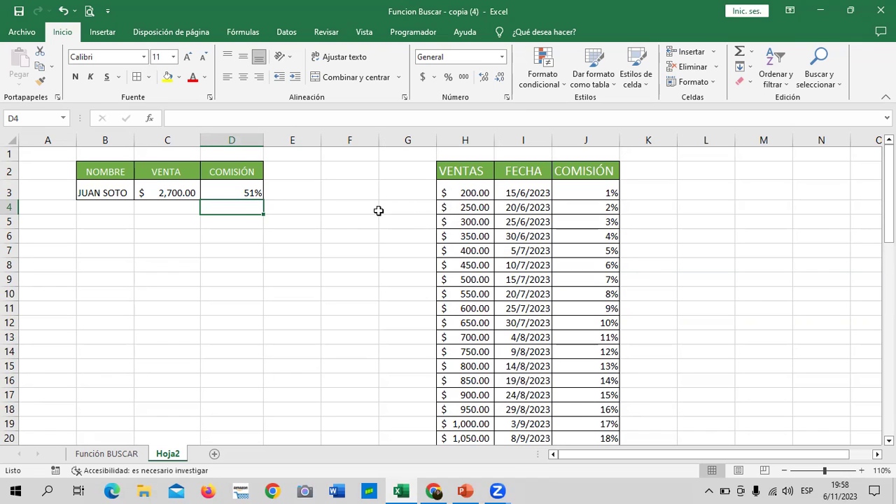
pyautogui.click(331, 219)
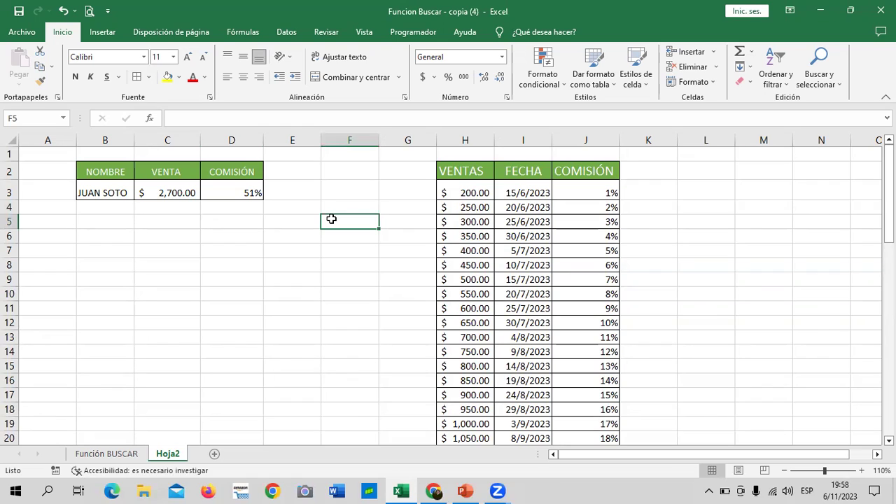
pyautogui.click(692, 256)
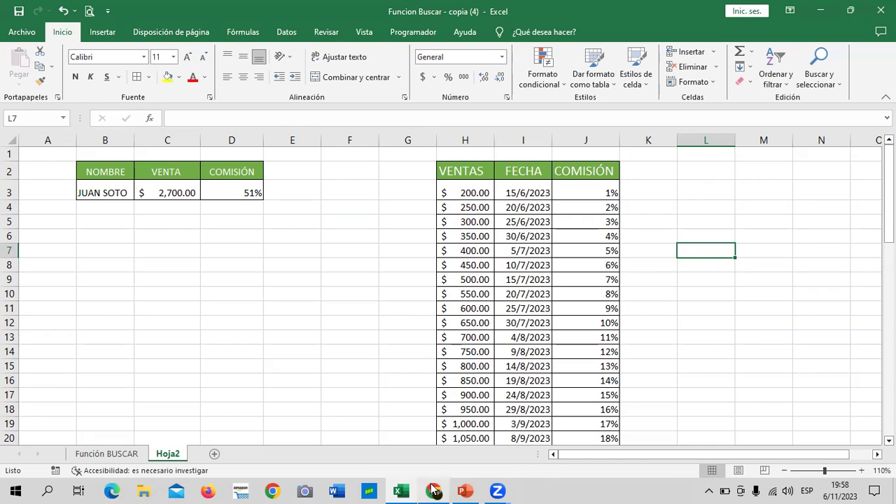
pyautogui.moveTo(434, 490)
pyautogui.moveTo(401, 490)
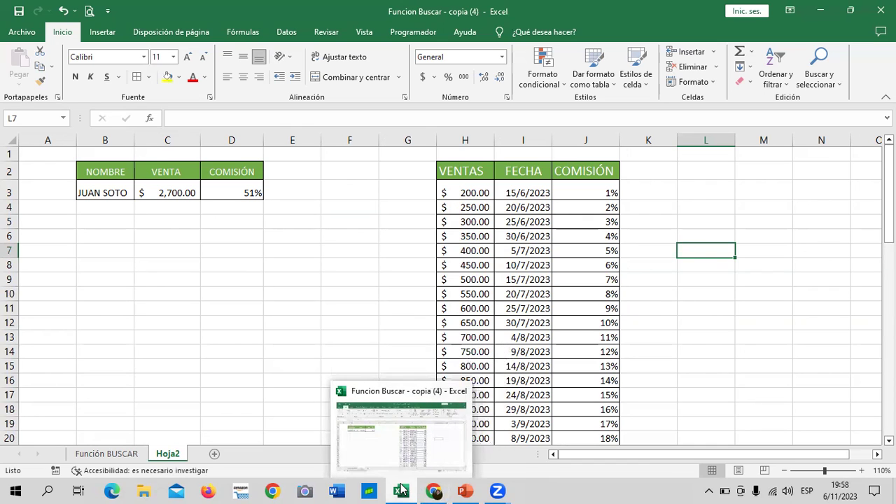
# Back in the course, scroll through the 2.2 Laboratorio 1 quiz on the SI function.
pyautogui.click(464, 436)
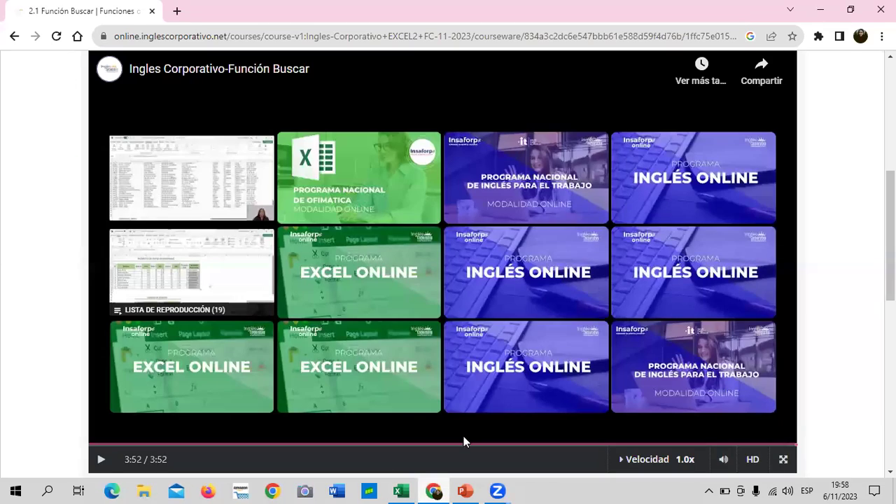
pyautogui.scroll(3, 510, 323)
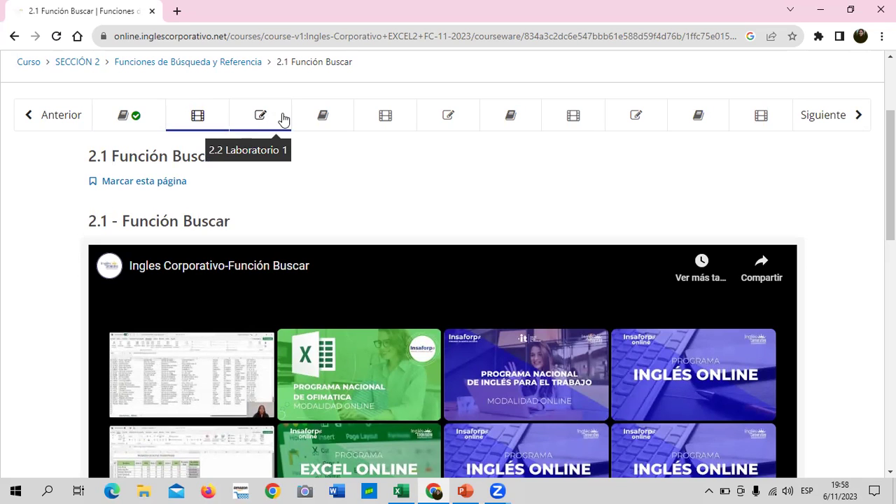
pyautogui.click(283, 121)
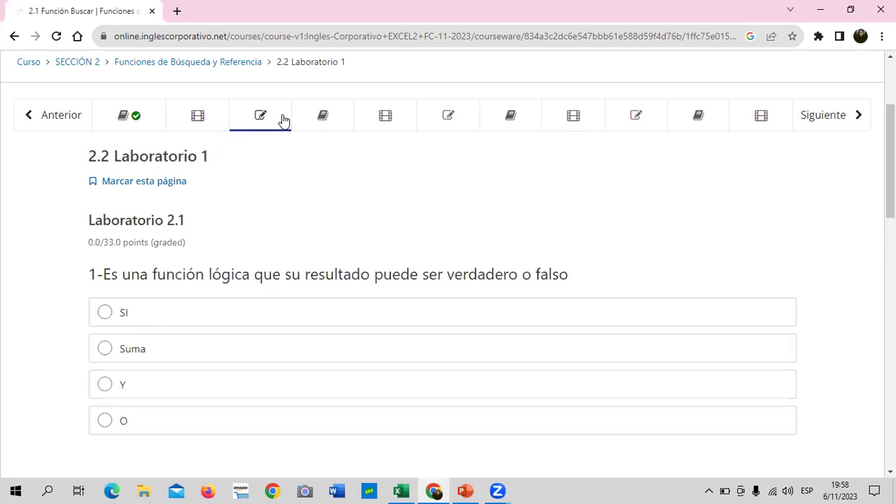
pyautogui.scroll(-2, 367, 296)
pyautogui.scroll(-10, 371, 292)
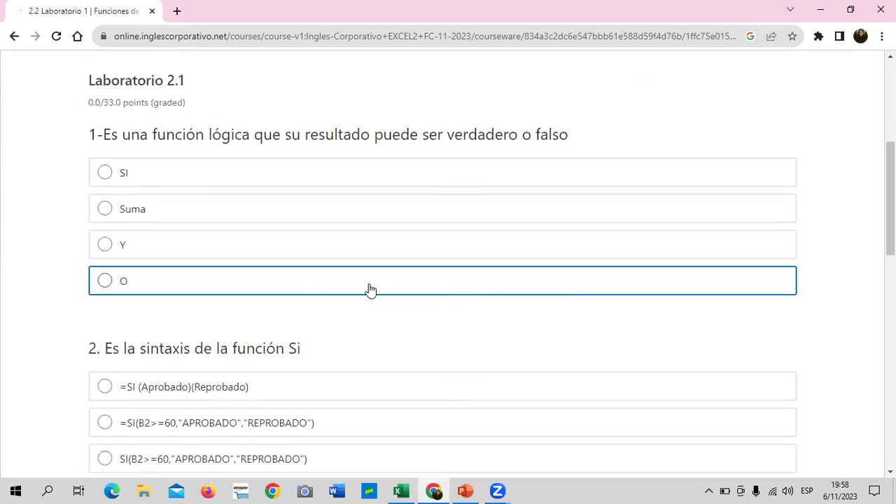
pyautogui.scroll(-1, 372, 291)
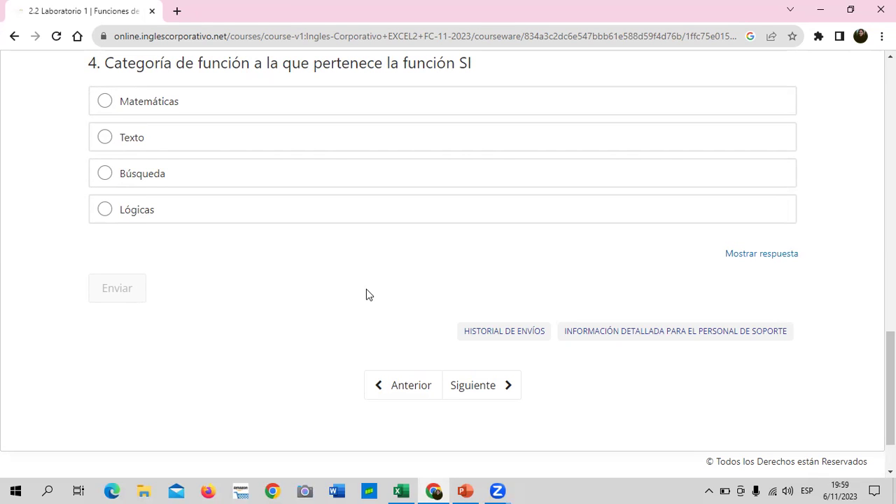
pyautogui.scroll(7, 344, 295)
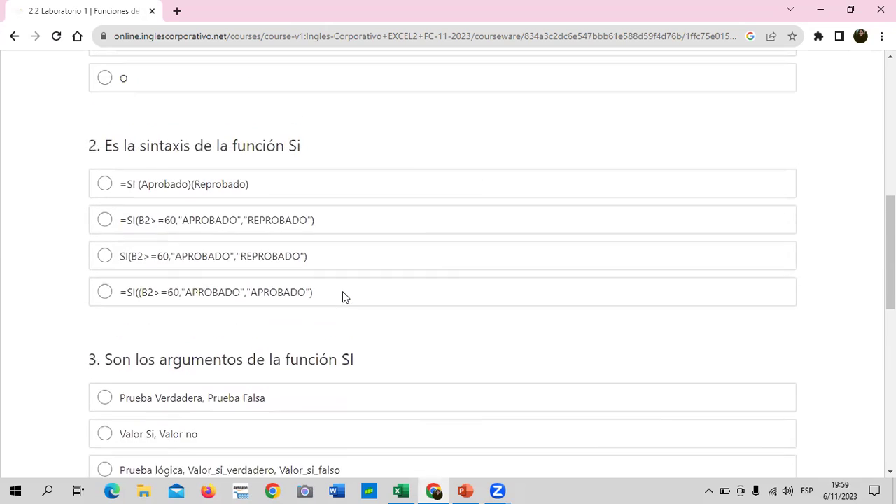
pyautogui.scroll(2, 343, 291)
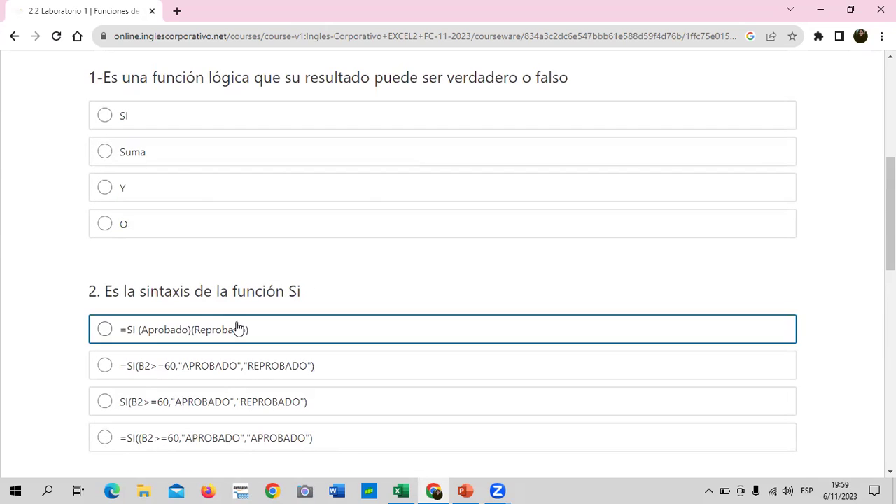
pyautogui.scroll(4, 340, 294)
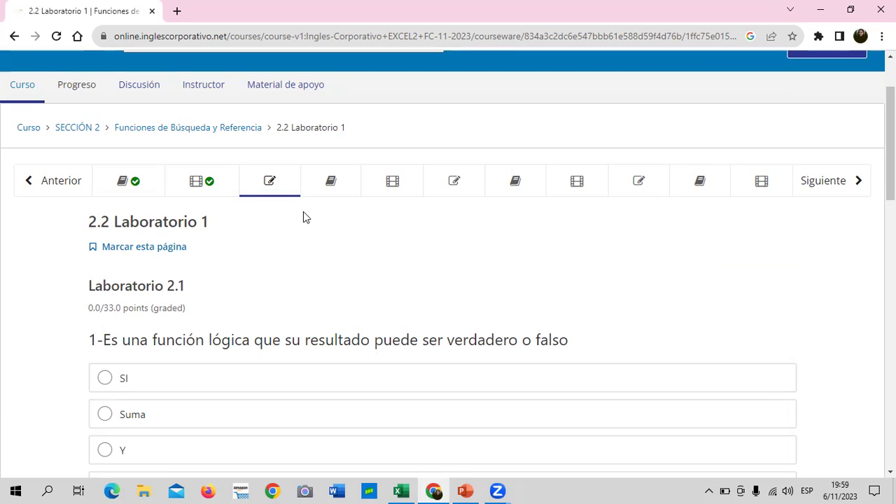
# Visit the 2.3 lesson objective page of the Inglés Corporativo course.
pyautogui.click(343, 182)
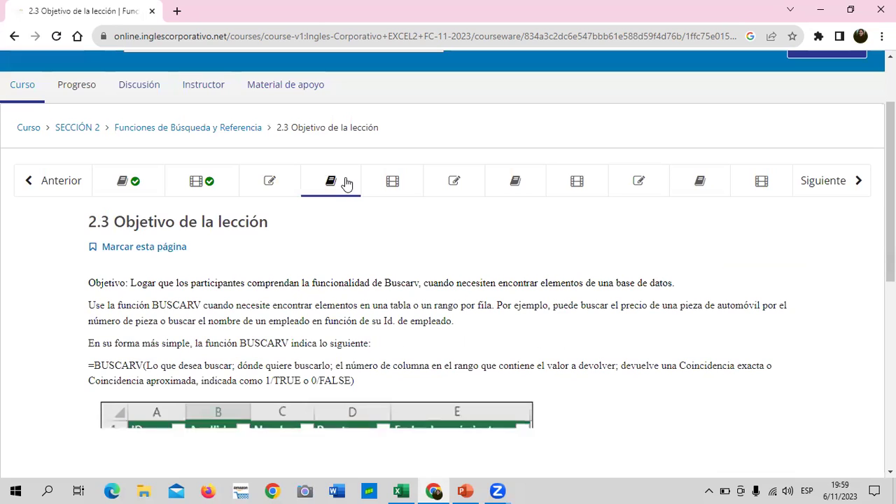
pyautogui.scroll(-4, 383, 361)
pyautogui.scroll(5, 384, 361)
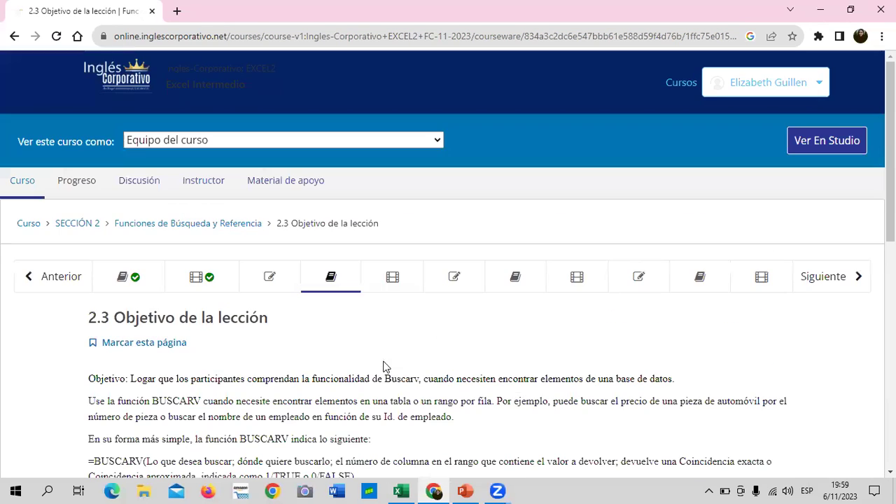
# Open the 2.4 Función BuscarV video lesson, then return to Excel's Hoja2 commission table.
pyautogui.click(413, 276)
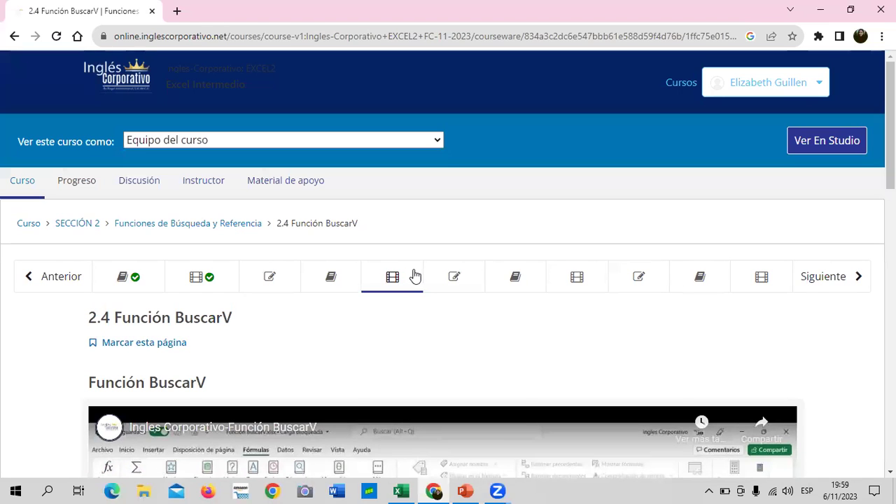
pyautogui.scroll(-2, 473, 263)
pyautogui.scroll(-1, 473, 263)
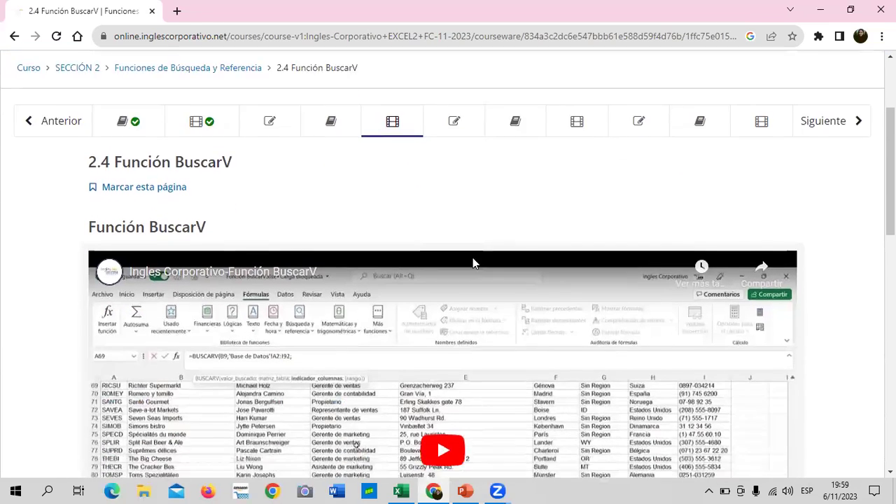
pyautogui.scroll(-2, 472, 263)
pyautogui.scroll(-2, 473, 263)
pyautogui.scroll(-1, 473, 263)
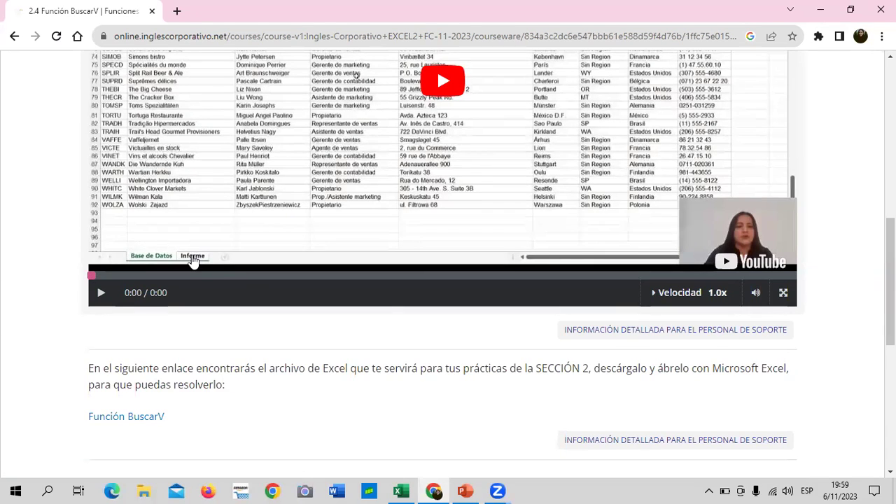
pyautogui.scroll(3, 224, 276)
pyautogui.scroll(1, 259, 294)
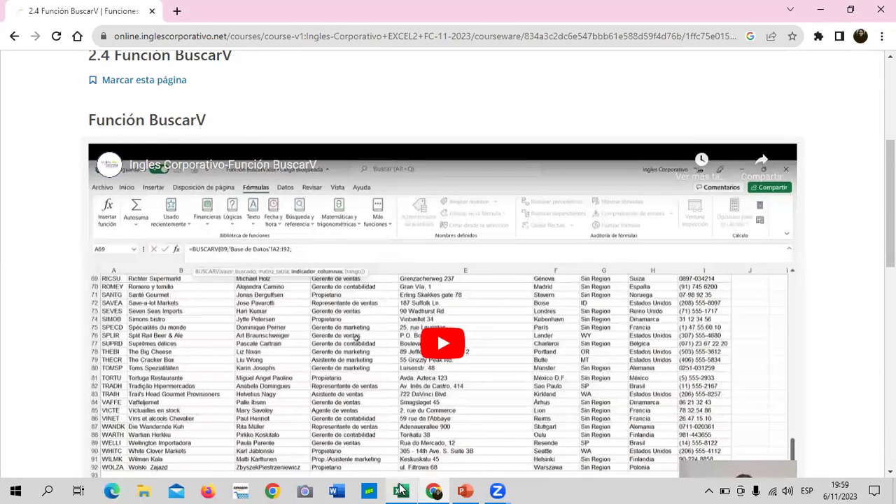
pyautogui.moveTo(400, 491)
pyautogui.click(387, 464)
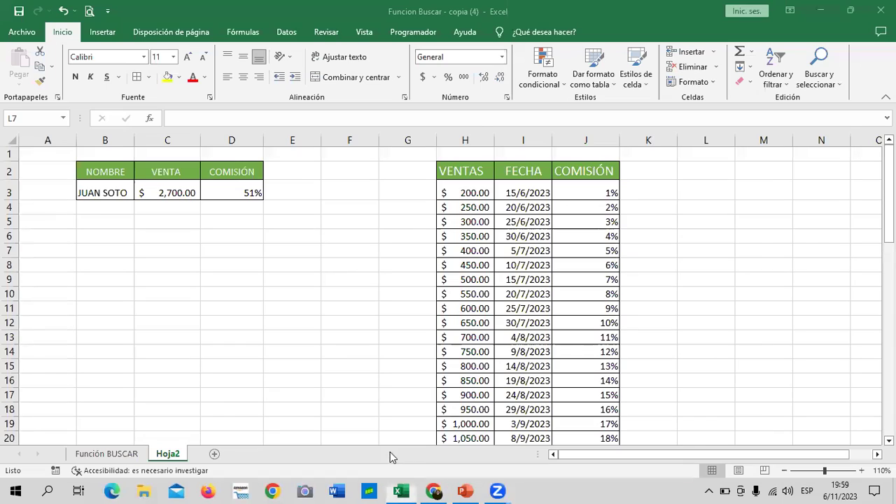
# Show Excel's Búsqueda y referencia function list under Fórmulas, then go back to the BuscarV course page.
pyautogui.click(254, 35)
pyautogui.click(299, 54)
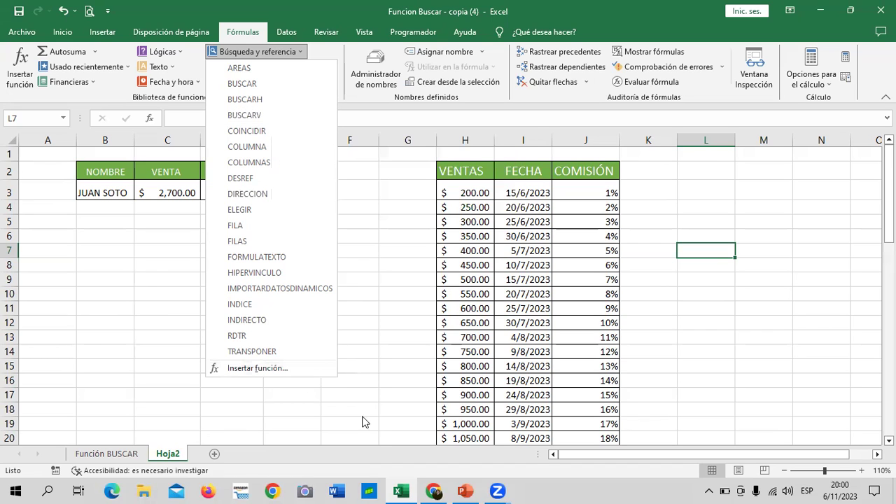
pyautogui.moveTo(441, 488)
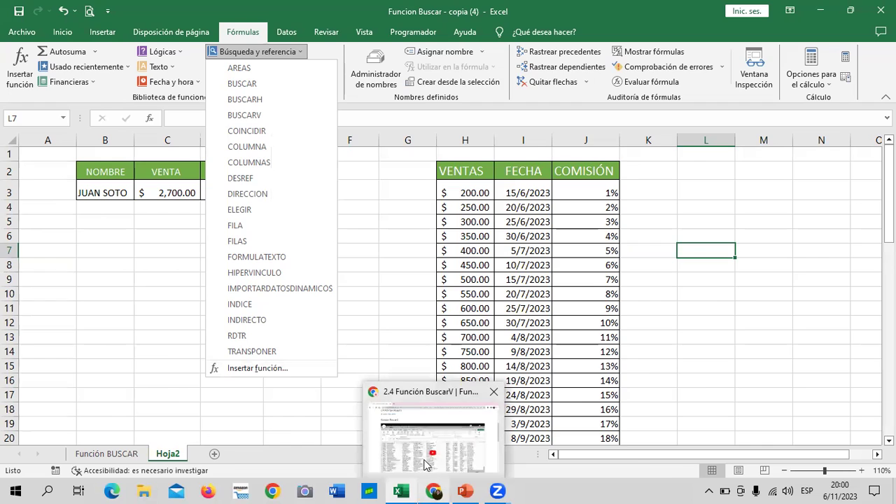
pyautogui.click(412, 452)
pyautogui.scroll(-2, 266, 328)
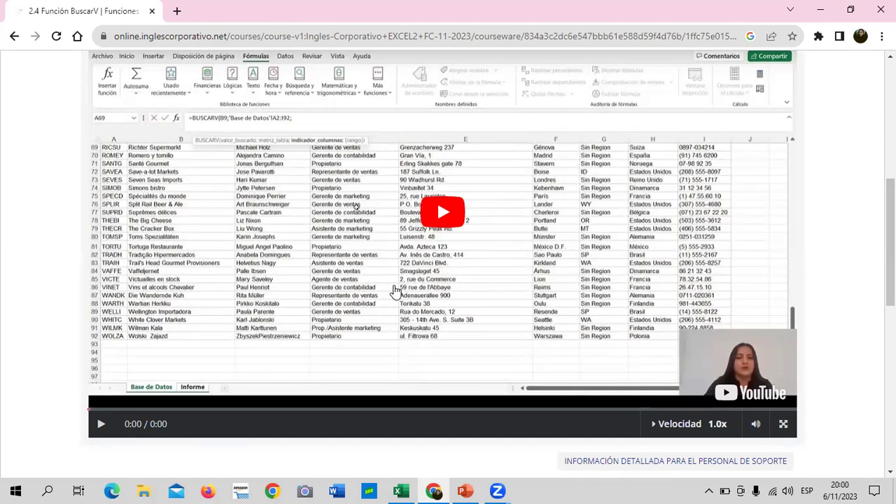
# Scroll back up the 2.4 Función BuscarV page to the unplayed lesson video.
pyautogui.scroll(2, 280, 350)
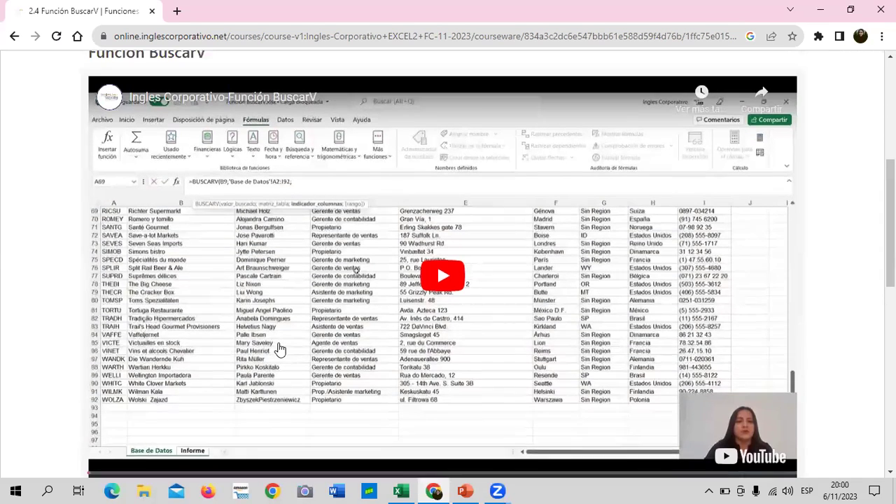
pyautogui.scroll(2, 332, 279)
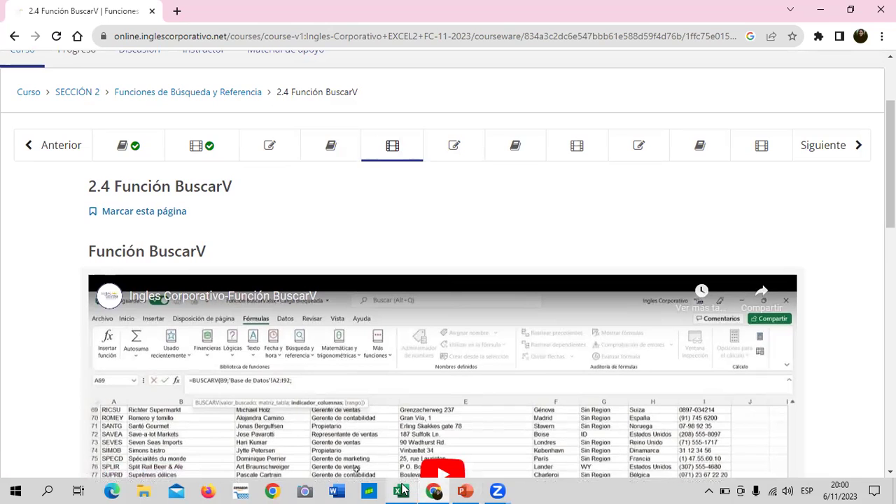
# Show the Función BUSCAR sheet's product lookup results in Excel, then return to the course page.
pyautogui.moveTo(403, 490)
pyautogui.click(375, 441)
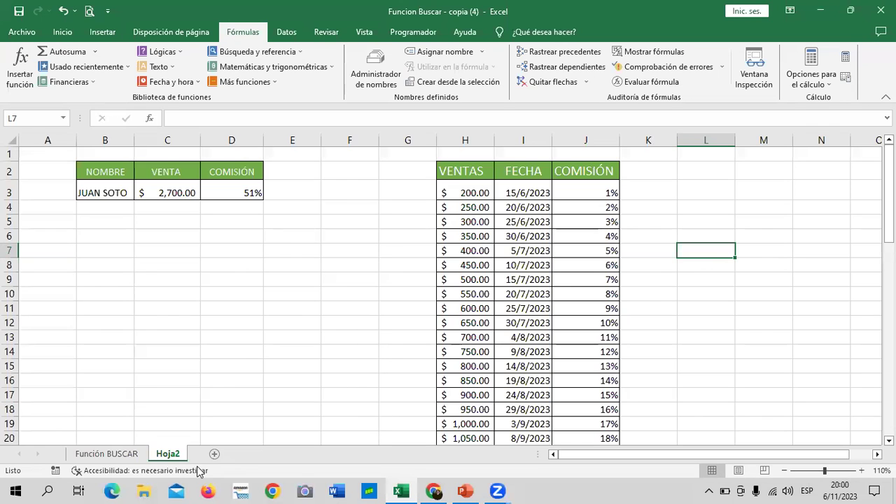
pyautogui.click(124, 455)
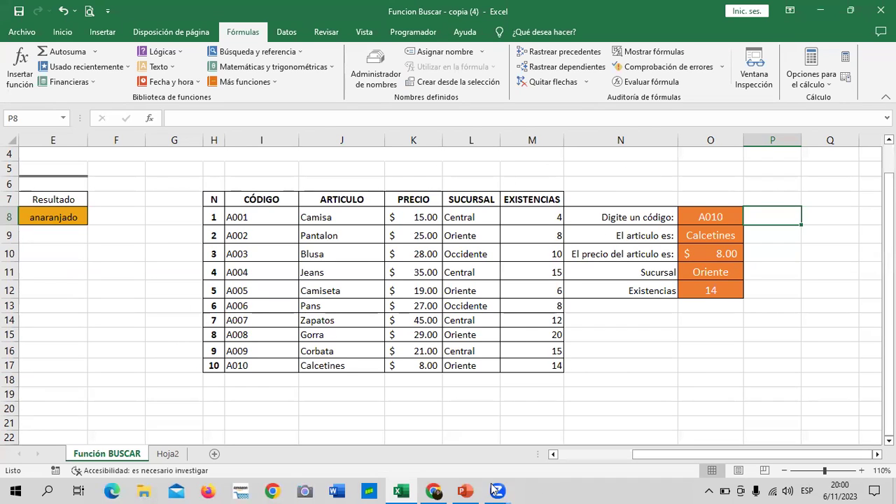
pyautogui.click(434, 491)
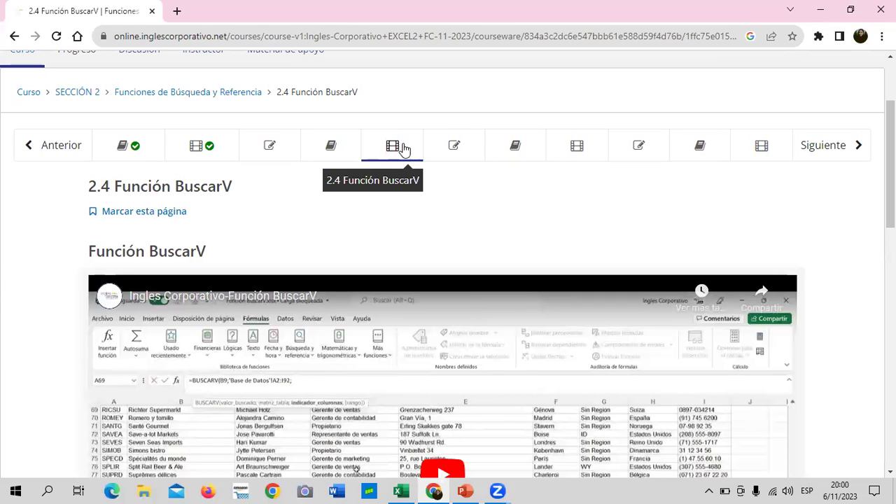
# Open the 2.5 Laboratorio 2 quiz (0.0/33.0 points) and look through its BuscarV questions.
pyautogui.click(444, 148)
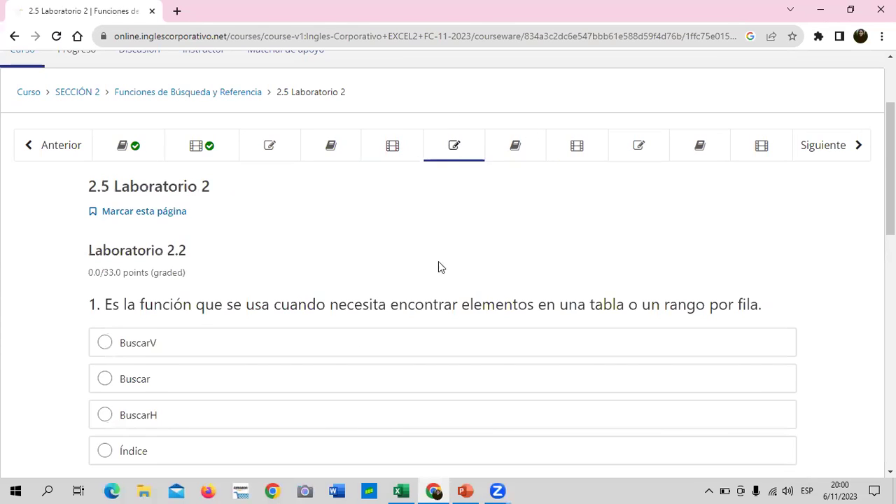
pyautogui.scroll(-3, 439, 267)
pyautogui.scroll(-3, 432, 272)
pyautogui.scroll(-1, 432, 275)
pyautogui.scroll(-3, 430, 287)
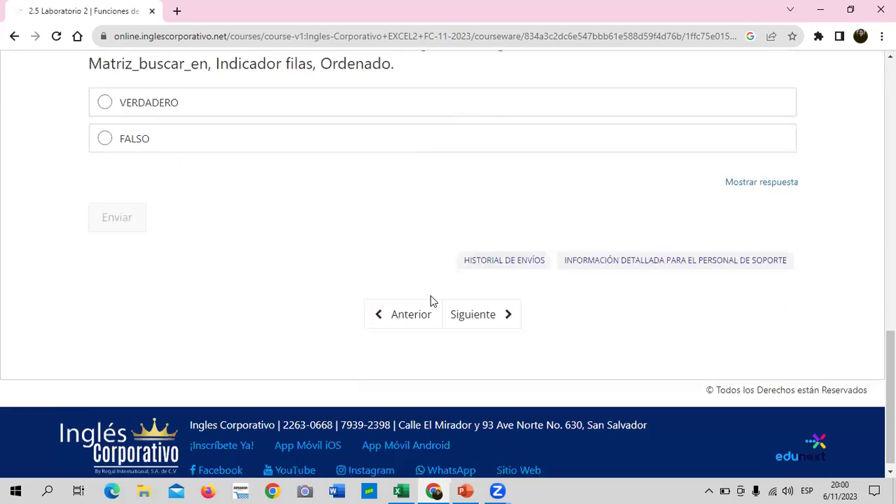
pyautogui.scroll(5, 431, 301)
pyautogui.scroll(4, 432, 300)
pyautogui.scroll(2, 435, 302)
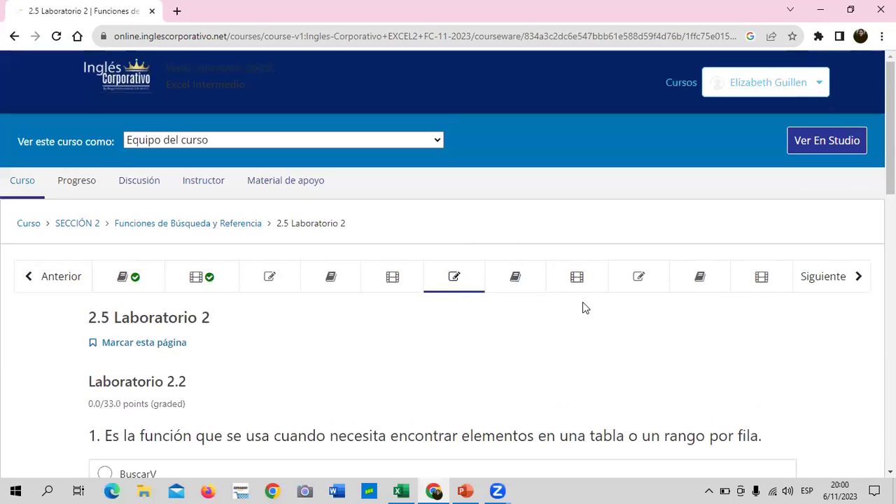